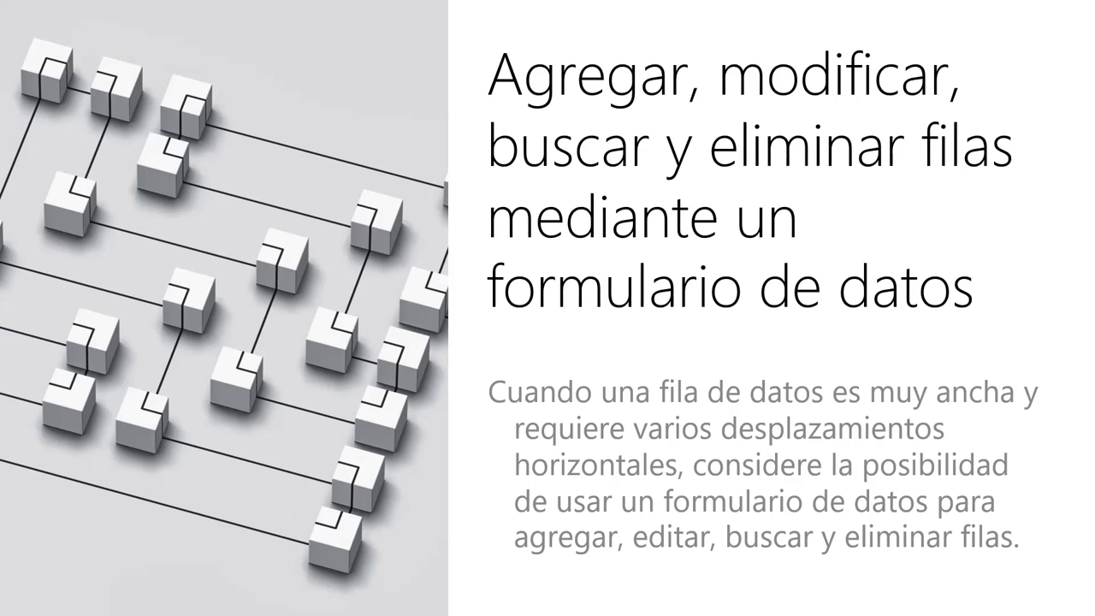
# - Advance past the title slide to the green slide on how a data form makes entering full rows easier
pyautogui.click(948, 356)
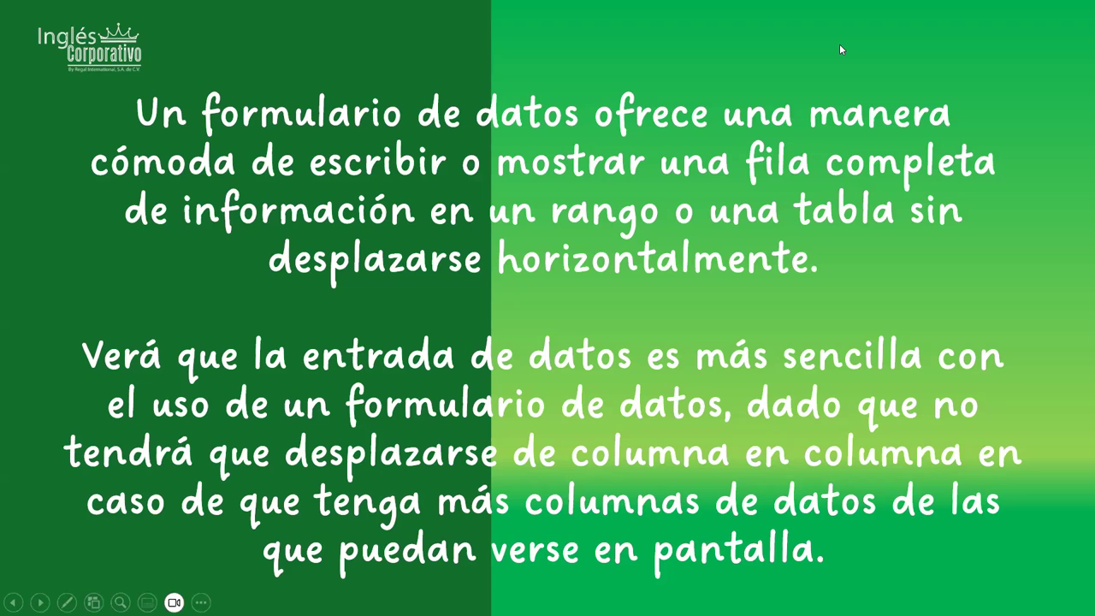
# - Advance to the slide recommending a data form when simple labeled text boxes suffice
pyautogui.click(974, 154)
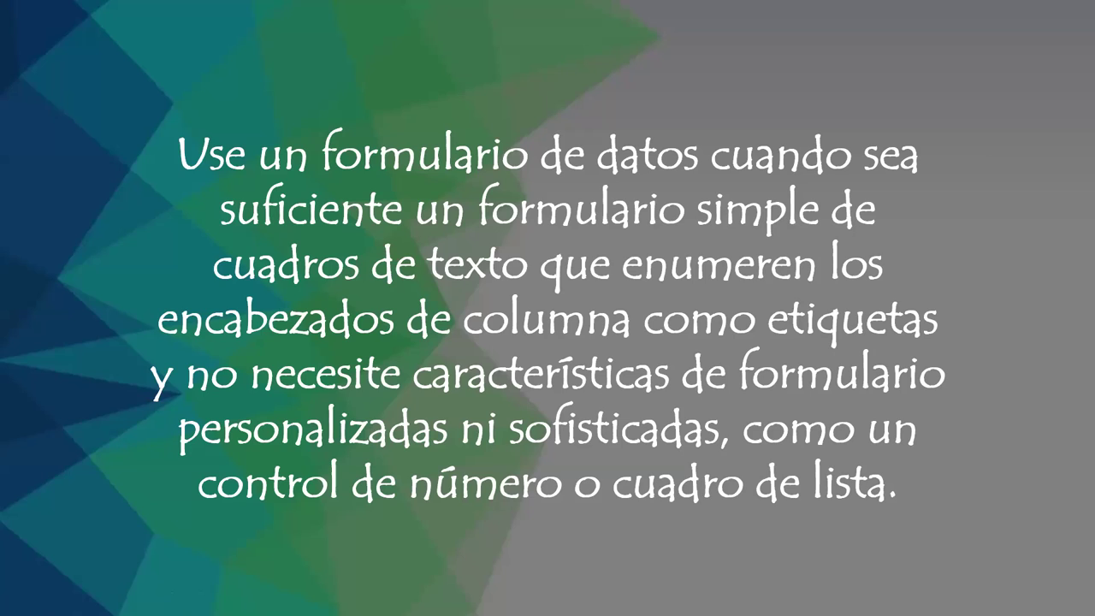
# - Advance to the slide showing the sample Clientes data form with one customer record
pyautogui.click(941, 214)
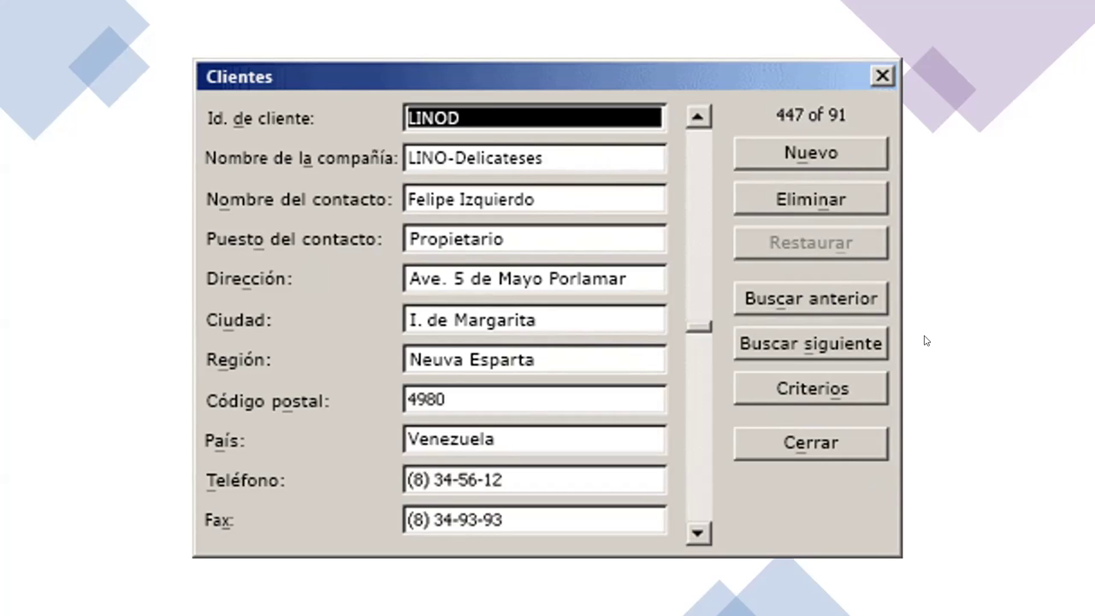
# - Advance to the slide saying Excel auto-generates data forms for up to 32 columns
pyautogui.click(573, 308)
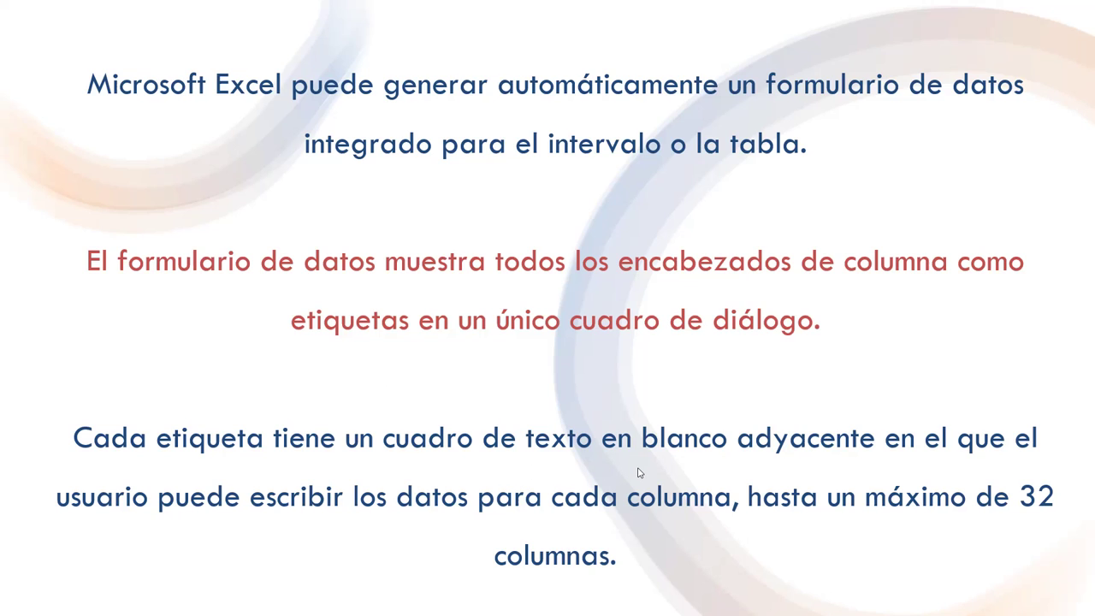
# - Revisit the Clientes slide, return, then advance to the slide on adding, finding, updating or deleting rows
pyautogui.click(541, 393)
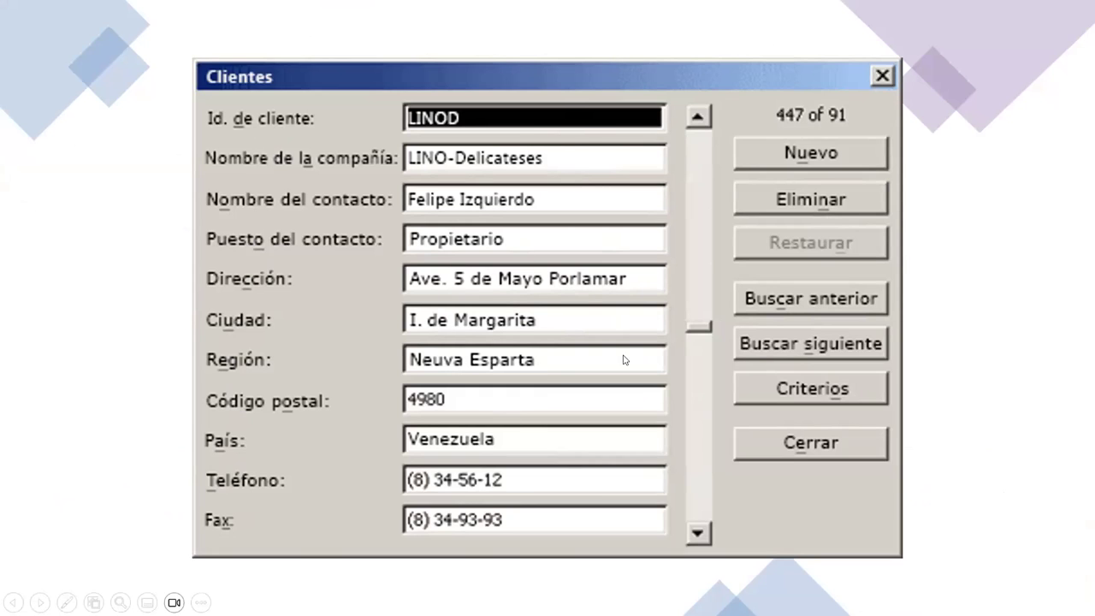
pyautogui.click(647, 444)
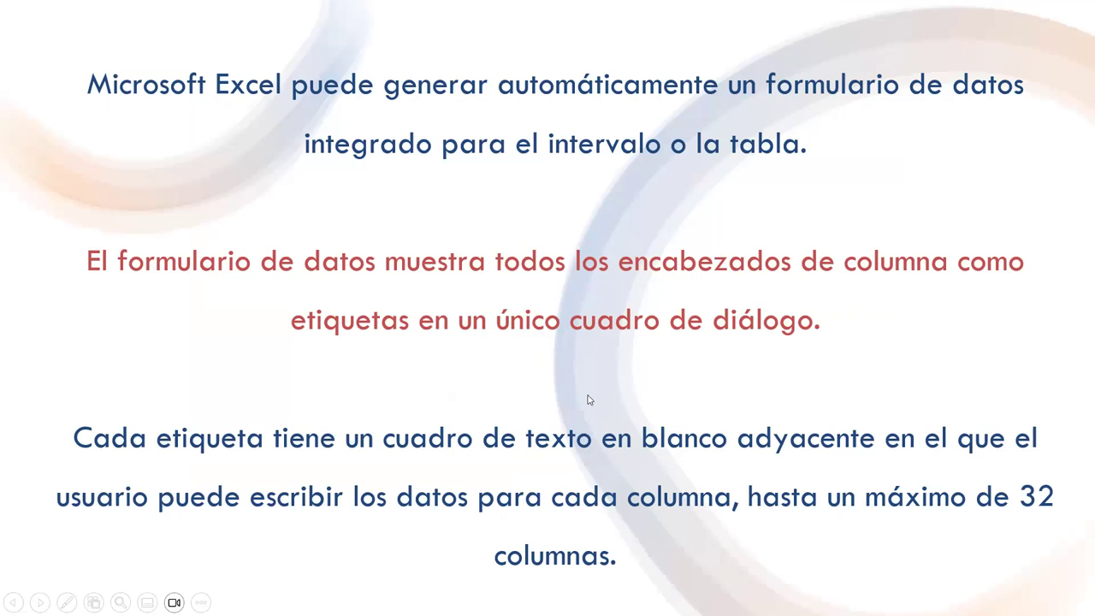
pyautogui.press('Right')
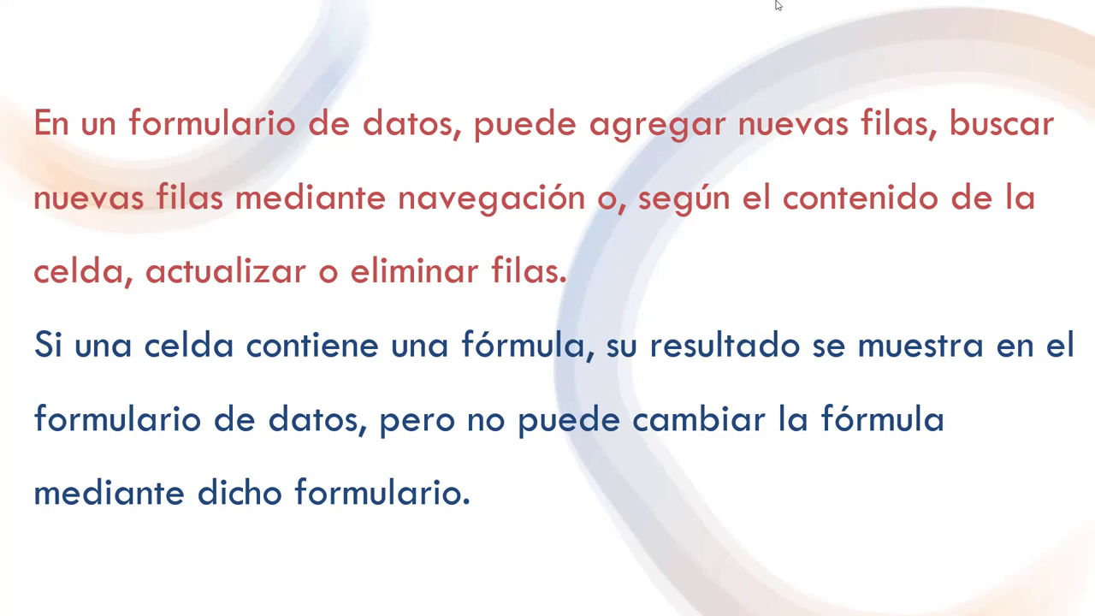
# - Advance to the EJEMPLOS slide before switching to the Excel FORMULARIO sheet
pyautogui.click(901, 298)
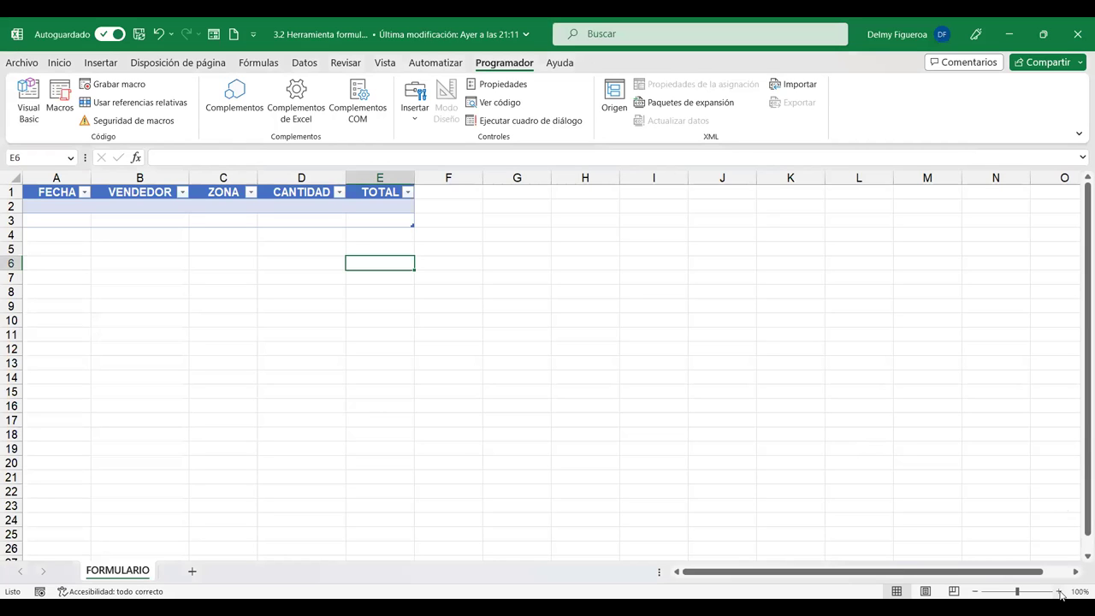
pyautogui.doubleClick(1060, 592)
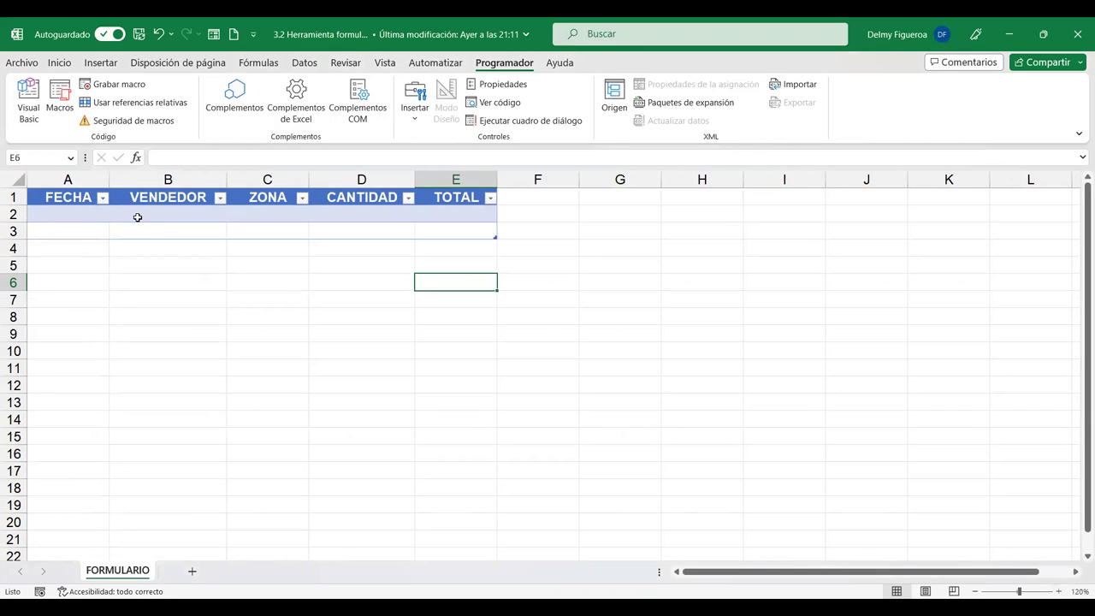
pyautogui.click(145, 199)
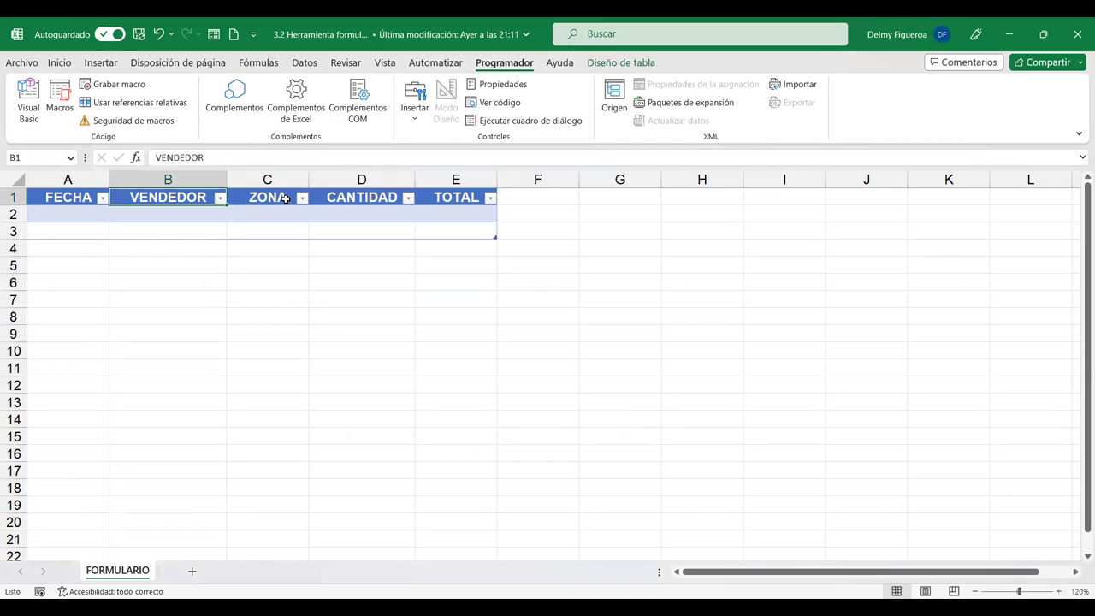
pyautogui.click(291, 203)
pyautogui.click(361, 197)
pyautogui.click(462, 201)
pyautogui.click(468, 210)
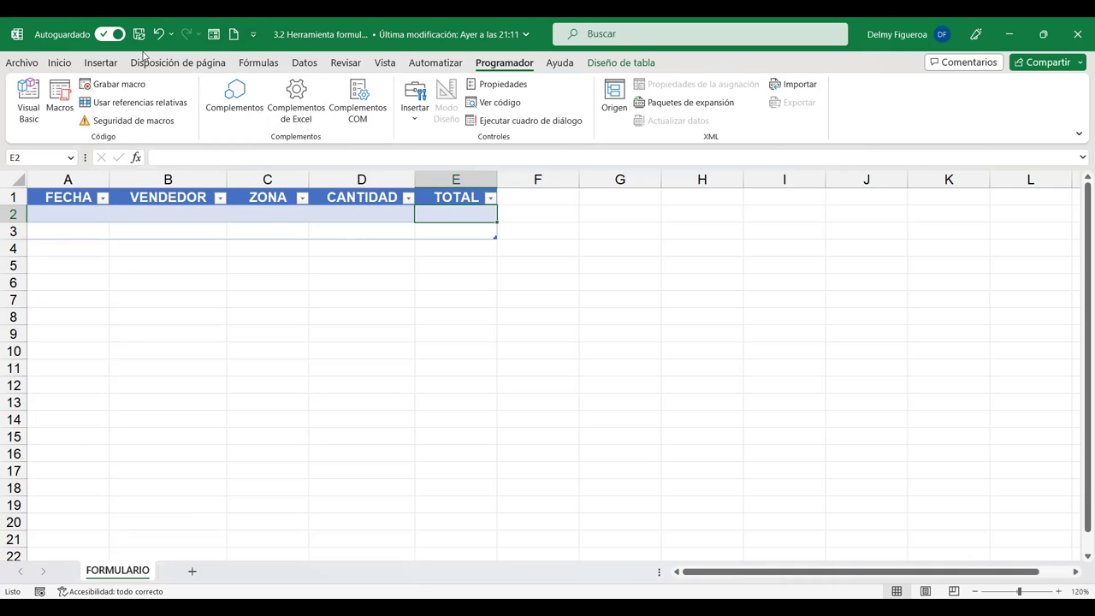
# - Go to Archivo > Opciones and show the Barra de herramientas de acceso rápido page
pyautogui.click(22, 63)
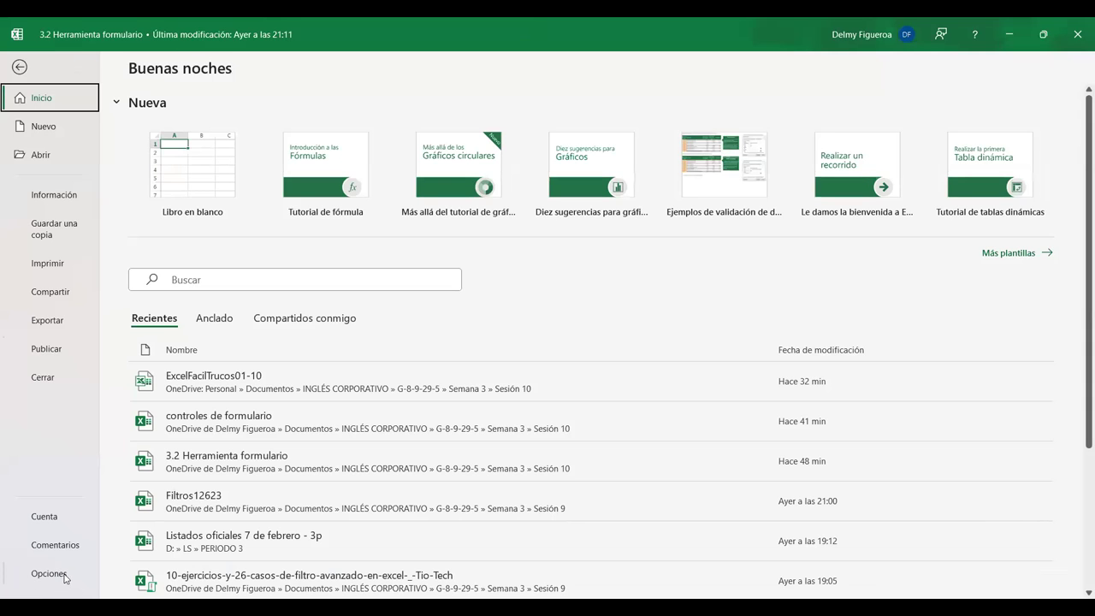
pyautogui.click(49, 574)
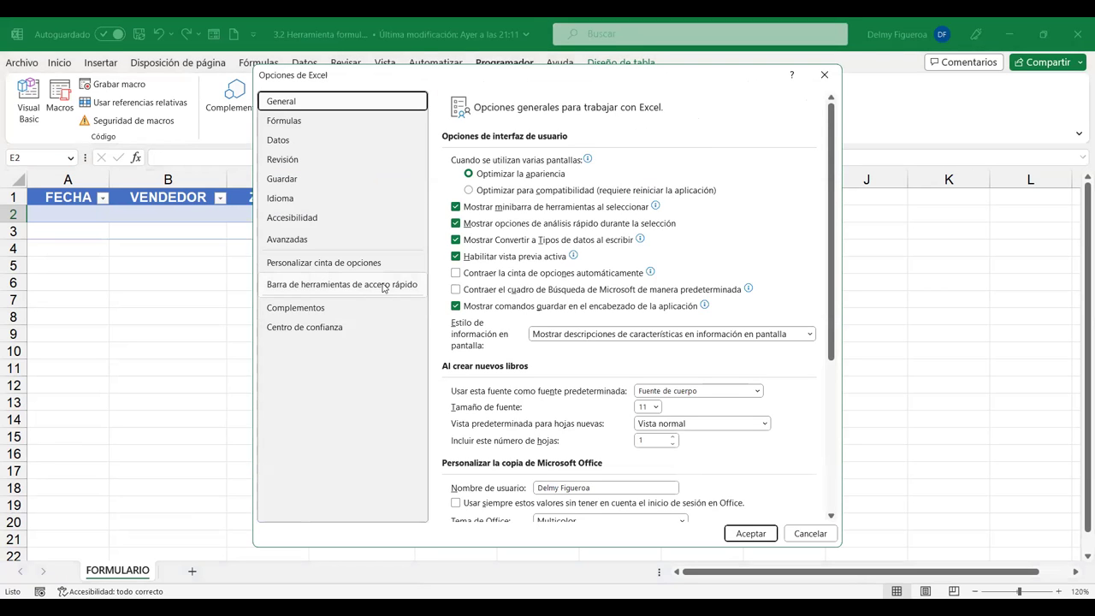
pyautogui.click(331, 291)
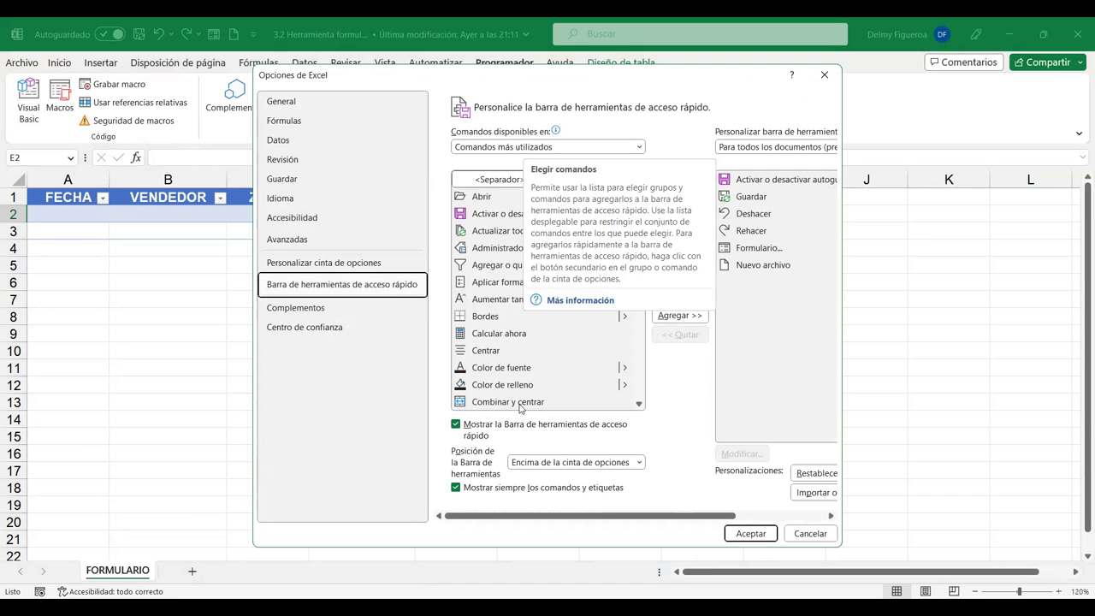
# - Set Comandos disponibles en to Todos los comandos and scroll through the list
pyautogui.click(640, 148)
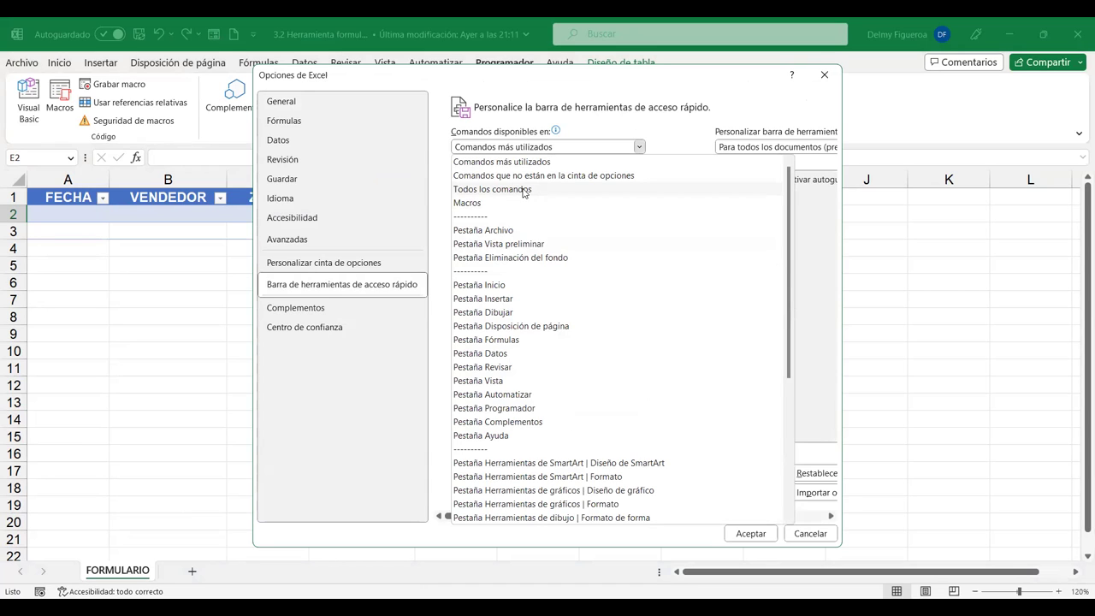
pyautogui.click(524, 190)
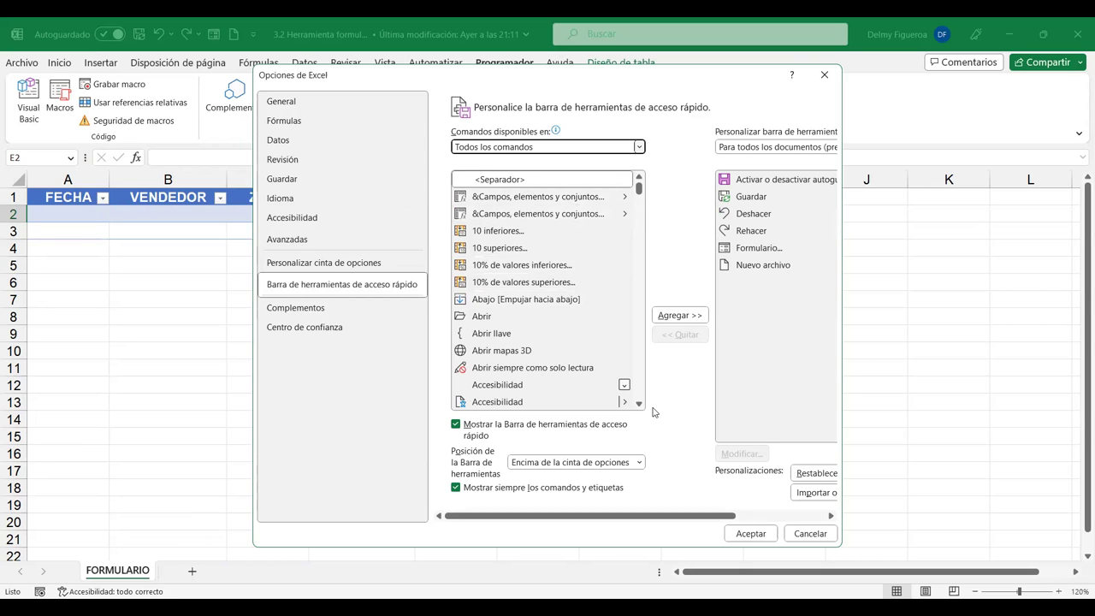
pyautogui.click(639, 405)
pyautogui.click(639, 406)
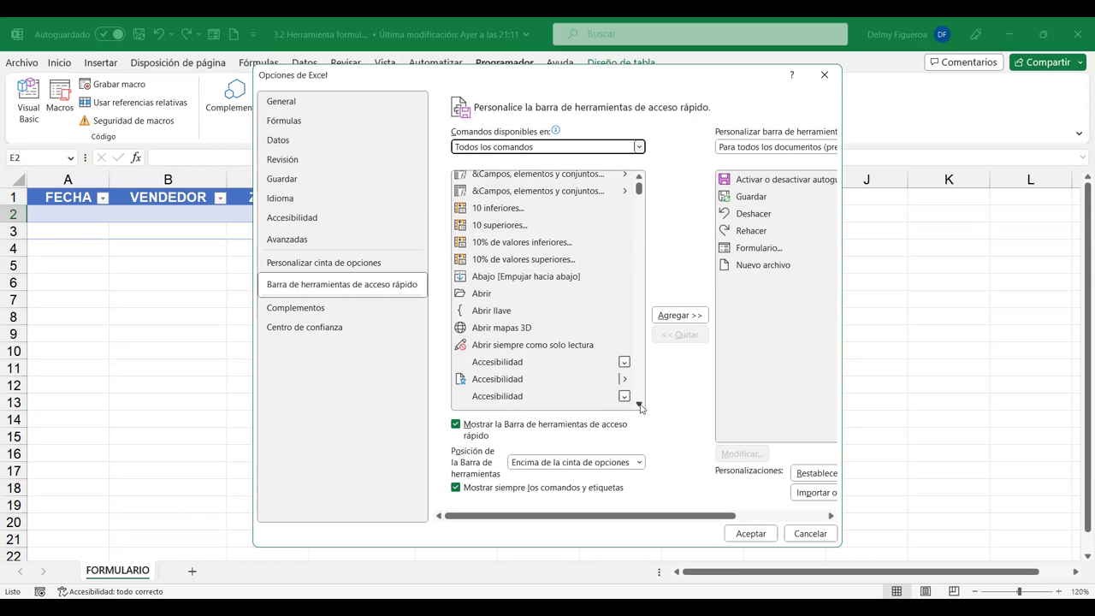
pyautogui.scroll(-2, 570, 344)
pyautogui.scroll(-2, 567, 339)
pyautogui.scroll(-2, 567, 335)
pyautogui.scroll(-3, 567, 331)
pyautogui.scroll(-2, 566, 328)
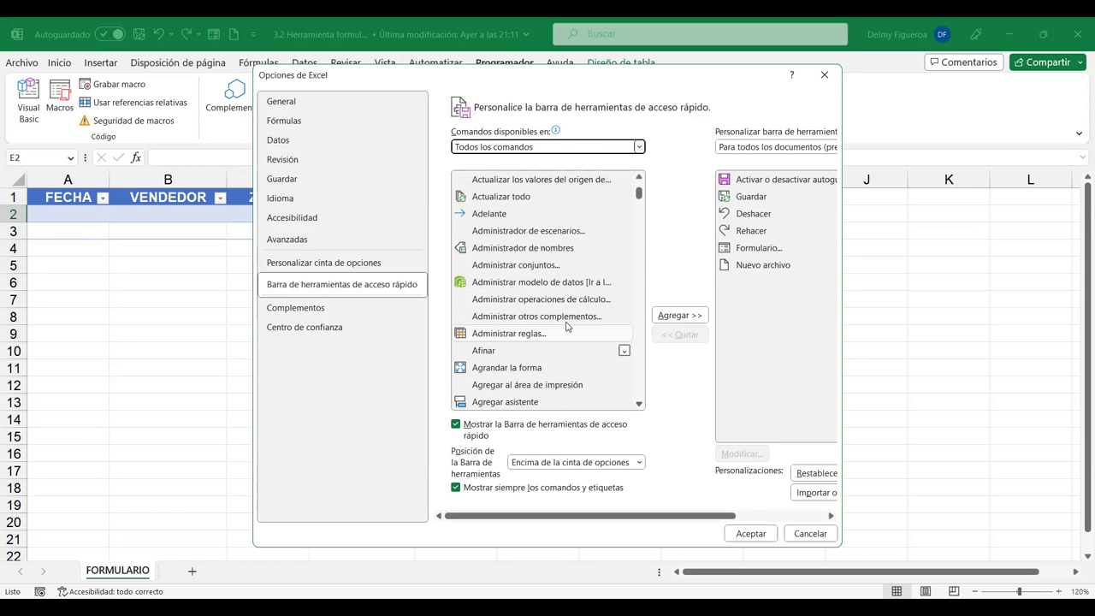
# - Jump to the F entries in the commands list and scroll to find Formulario...
pyautogui.click(552, 281)
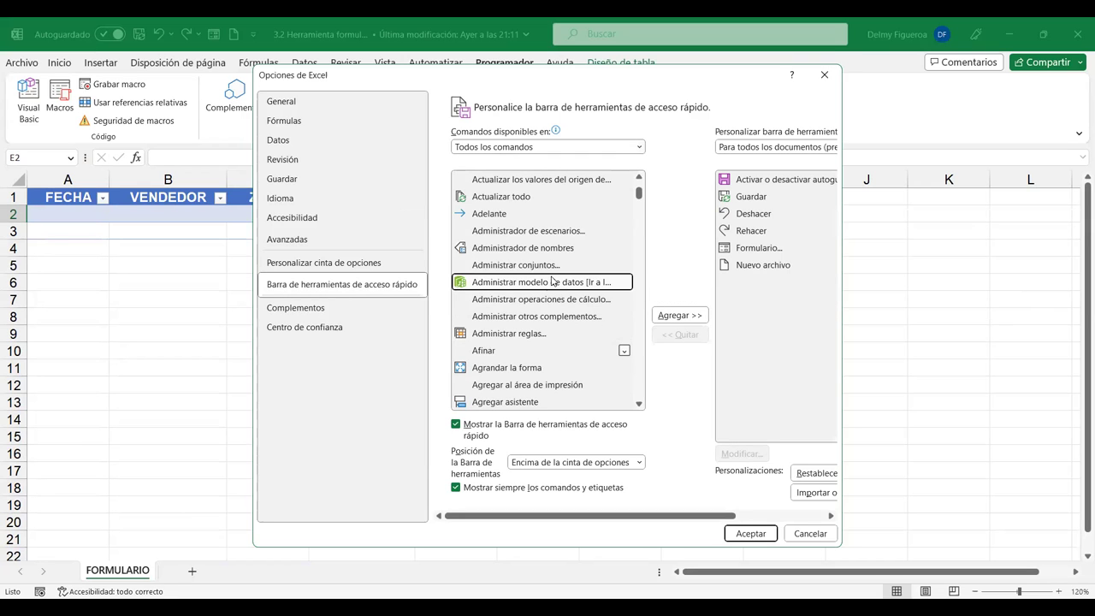
pyautogui.press('f')
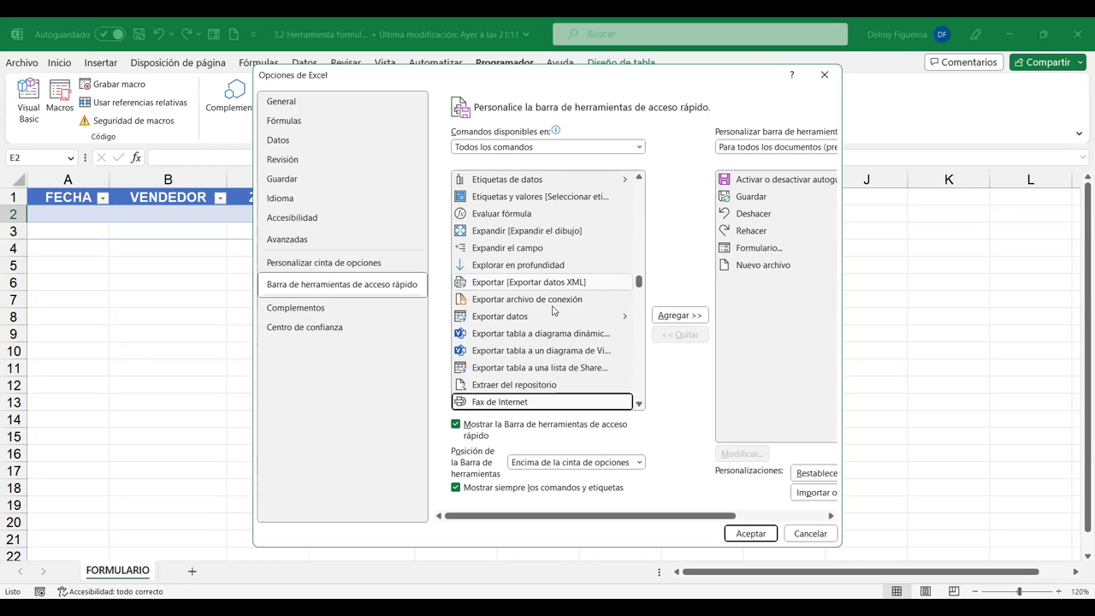
pyautogui.scroll(-2, 561, 342)
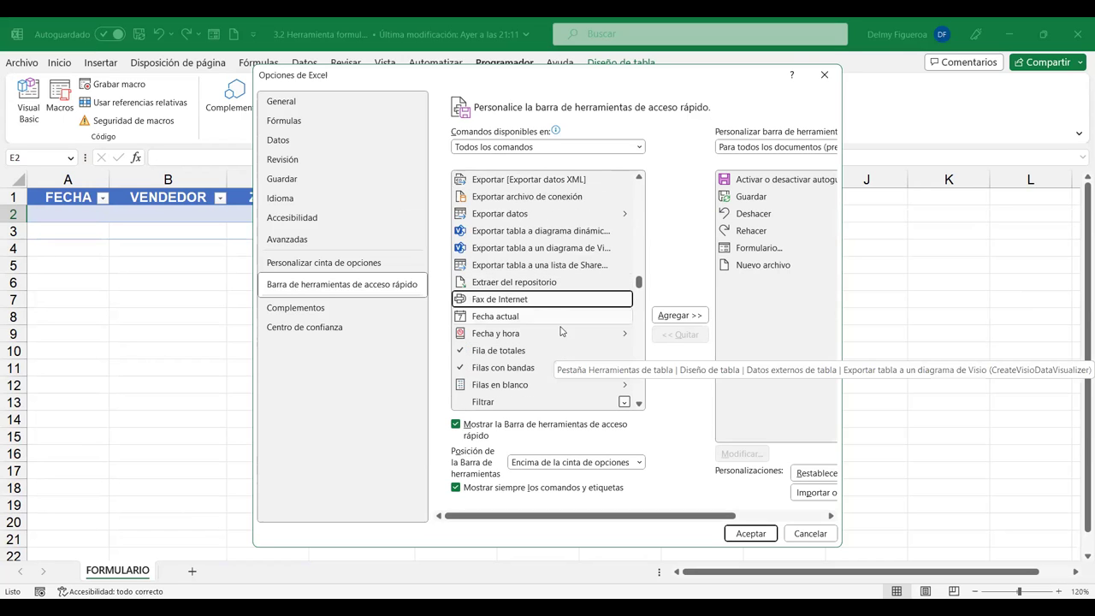
pyautogui.scroll(-2, 562, 317)
pyautogui.scroll(-1, 538, 270)
pyautogui.scroll(-2, 511, 297)
pyautogui.scroll(-2, 507, 298)
pyautogui.scroll(-1, 507, 298)
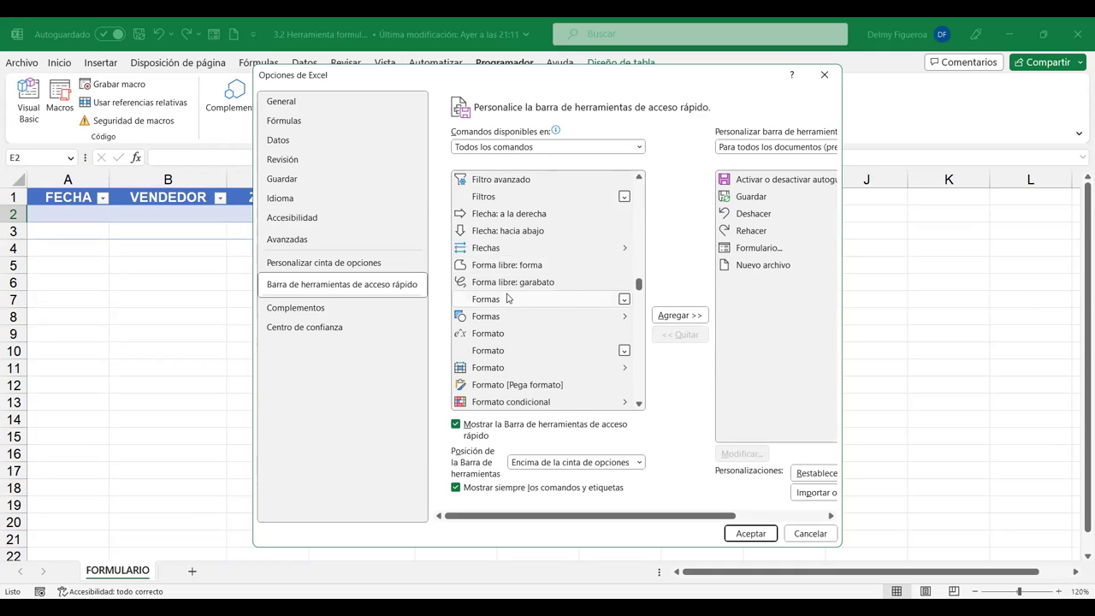
pyautogui.scroll(-2, 507, 297)
pyautogui.scroll(-1, 507, 298)
pyautogui.scroll(-2, 507, 298)
pyautogui.scroll(-3, 556, 376)
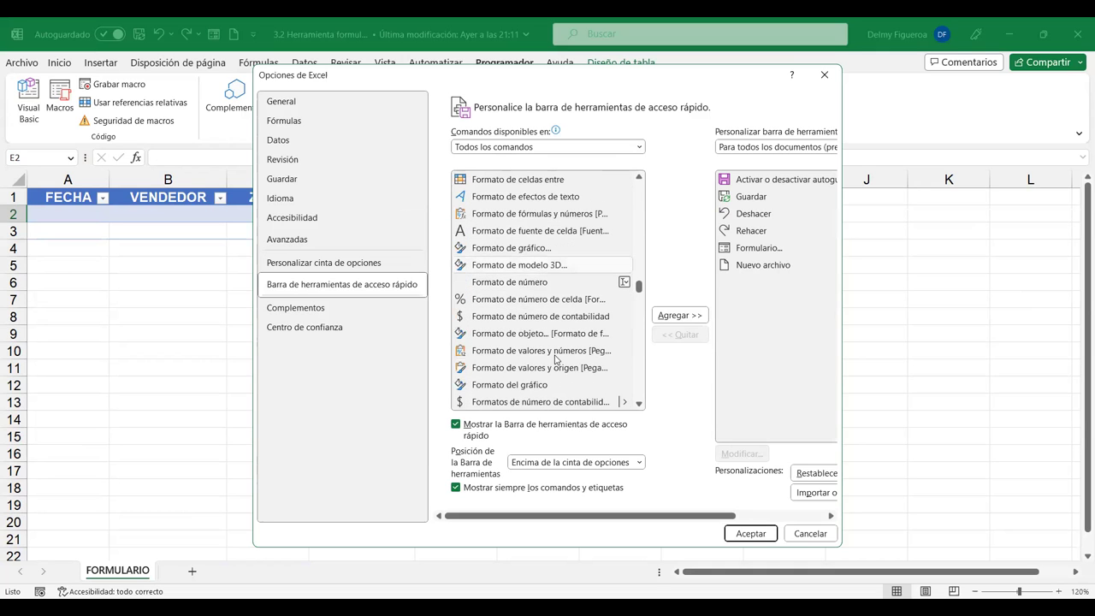
pyautogui.scroll(-4, 551, 346)
pyautogui.scroll(-1, 547, 323)
pyautogui.scroll(-2, 545, 321)
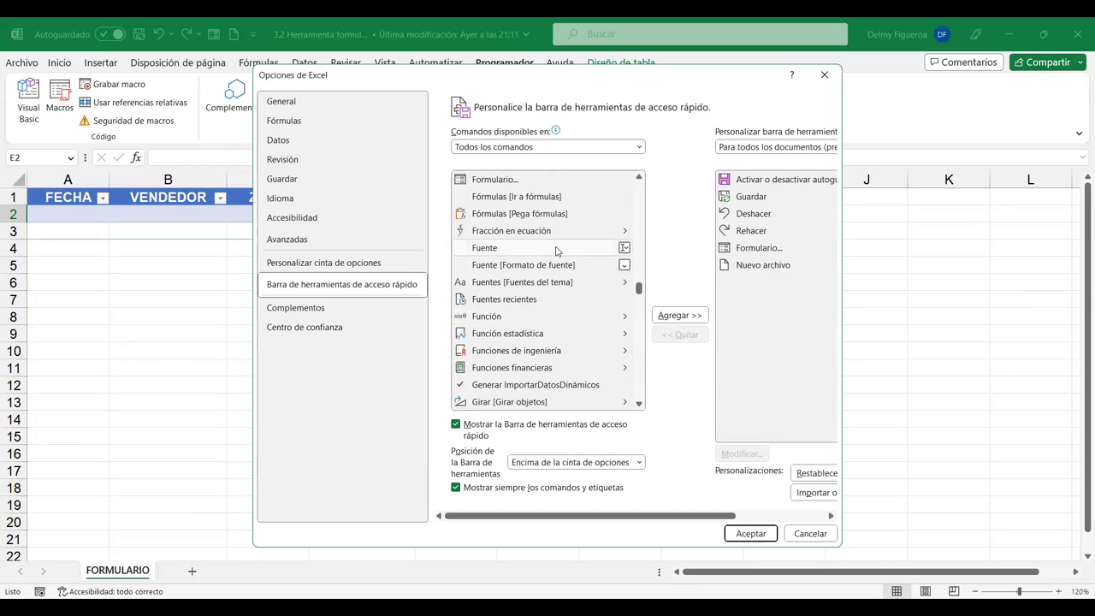
pyautogui.scroll(1, 560, 205)
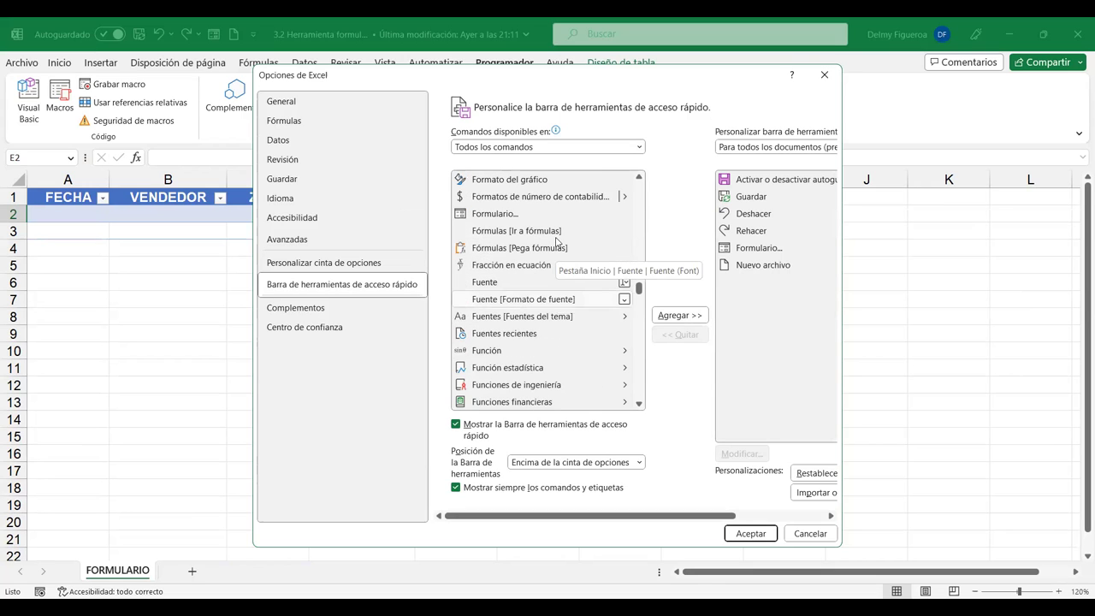
# - Select the Formulario command and close Excel Options, returning to the sales table
pyautogui.click(512, 215)
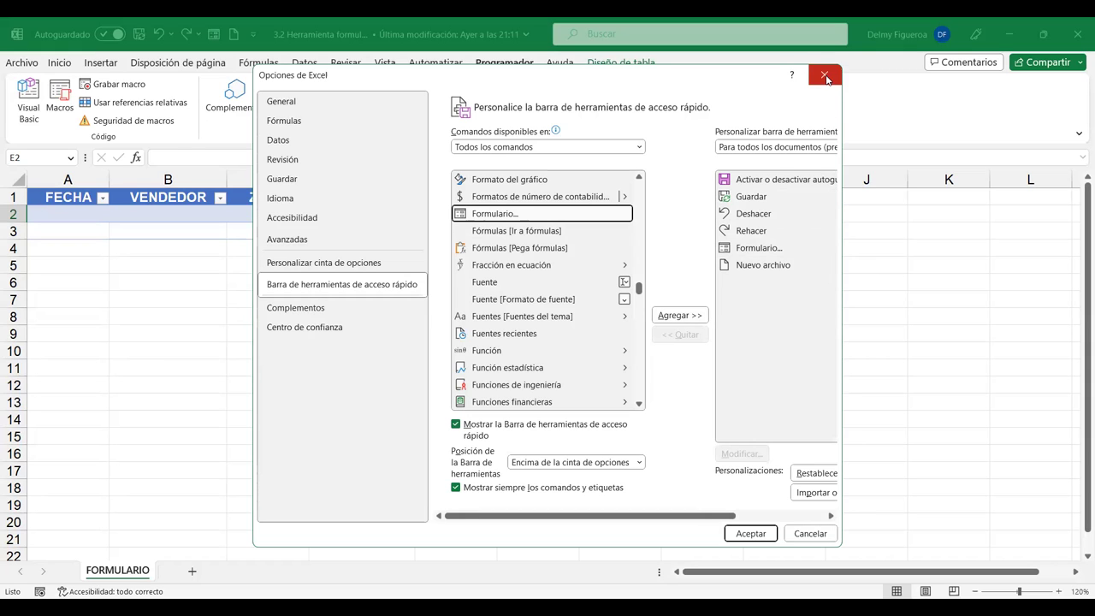
pyautogui.click(824, 76)
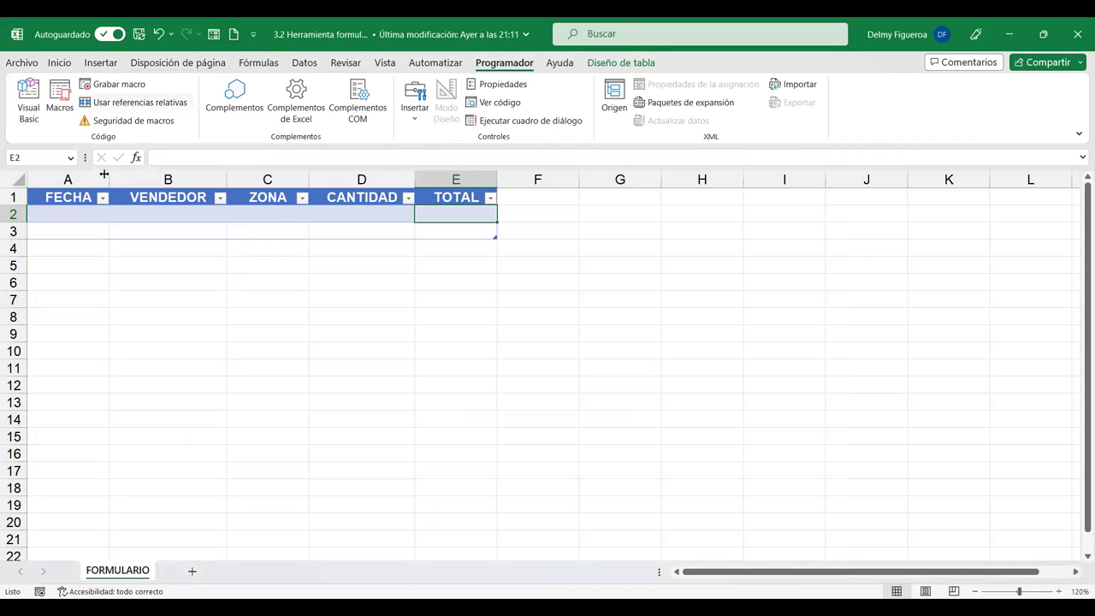
# - Enter the date 1/1/2019 in A2 and the seller's full name in B2
pyautogui.click(79, 215)
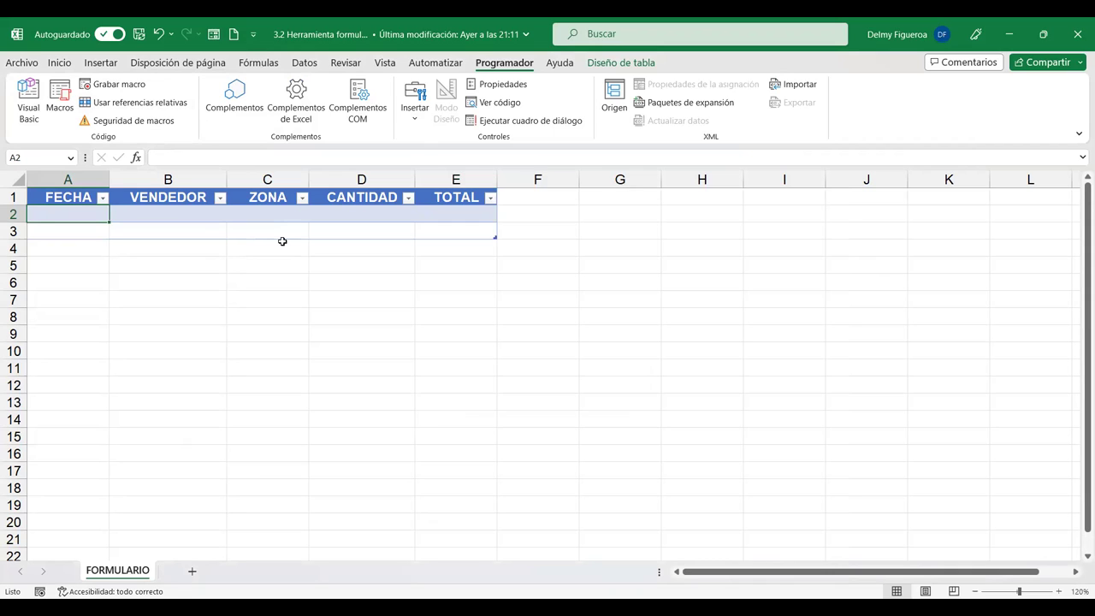
pyautogui.write('1/2')
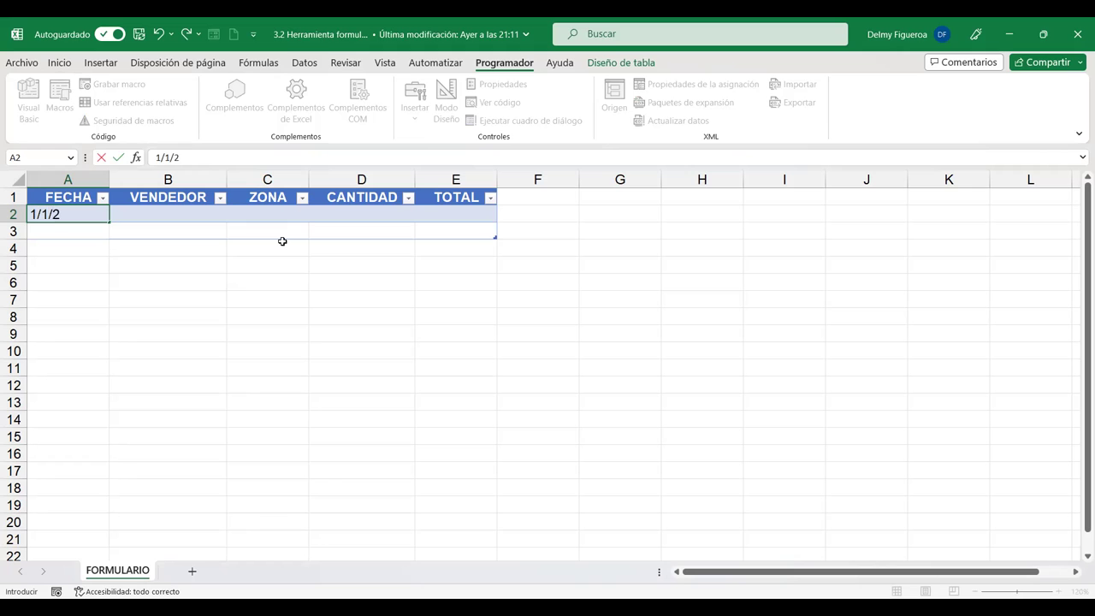
pyautogui.write('019')
pyautogui.press('Tab')
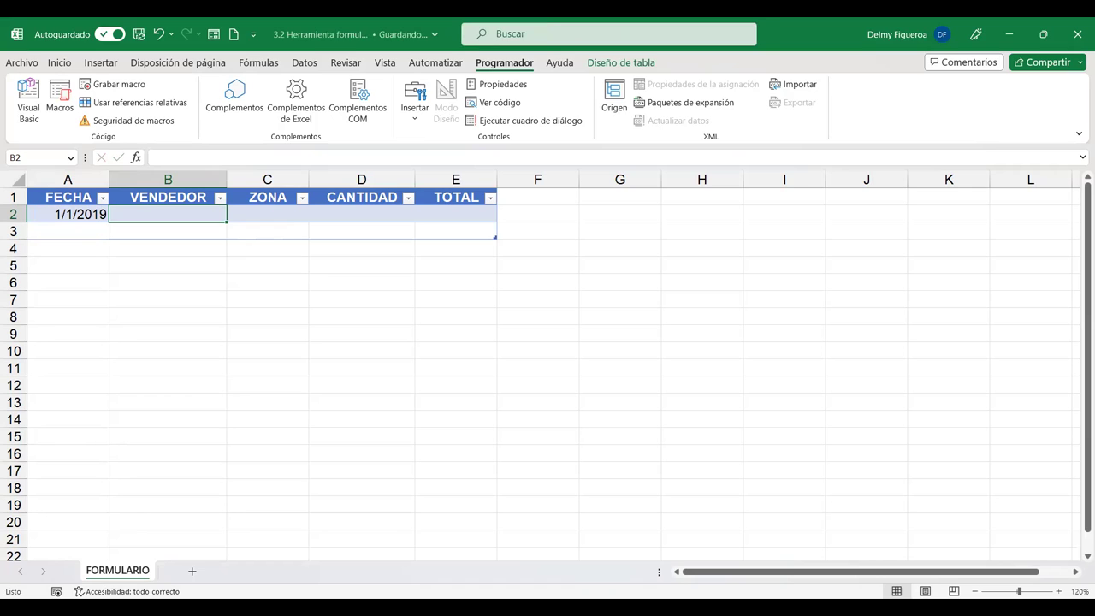
pyautogui.hotkey('alt', 'F11')
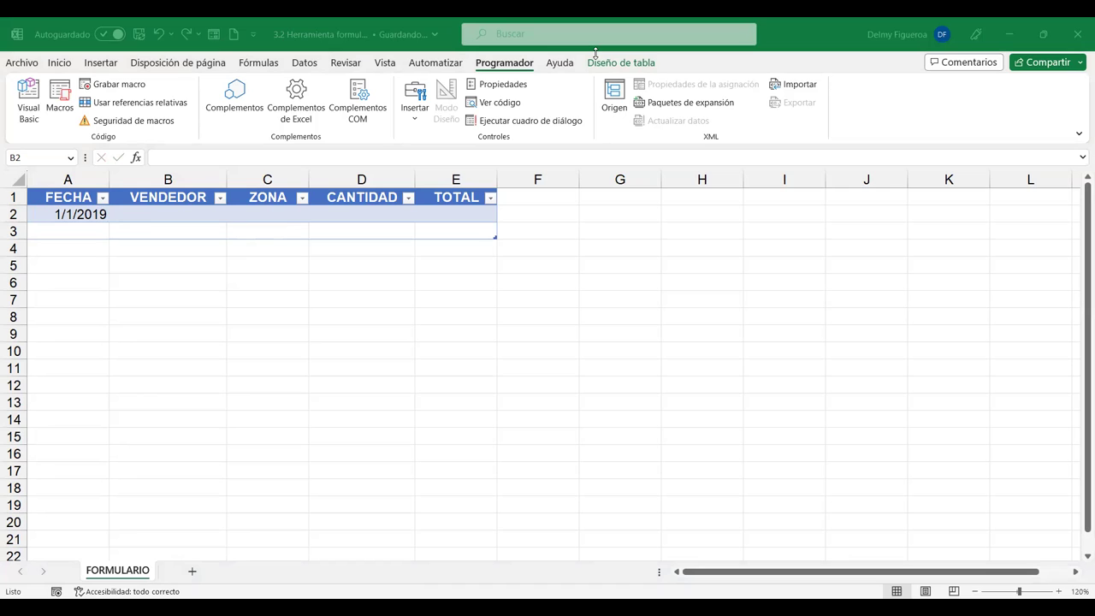
pyautogui.click(159, 213)
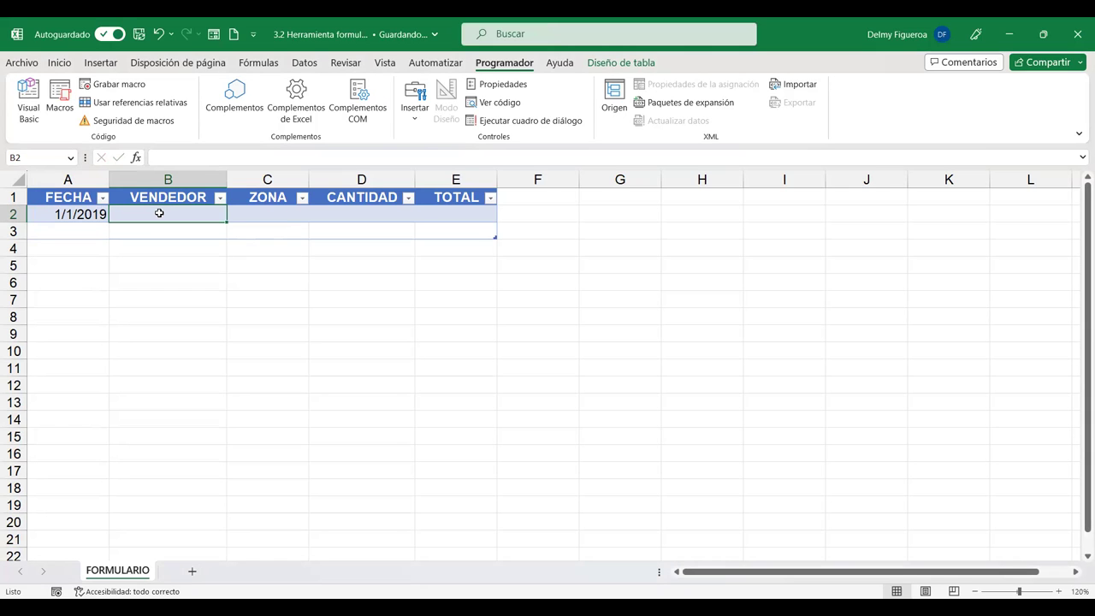
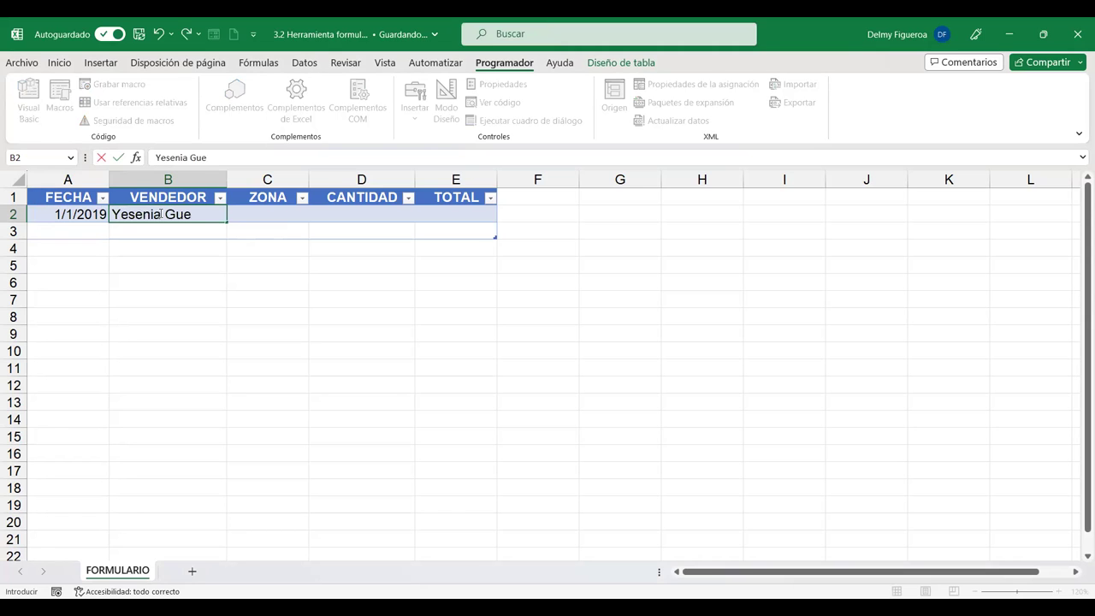
pyautogui.press('Tab')
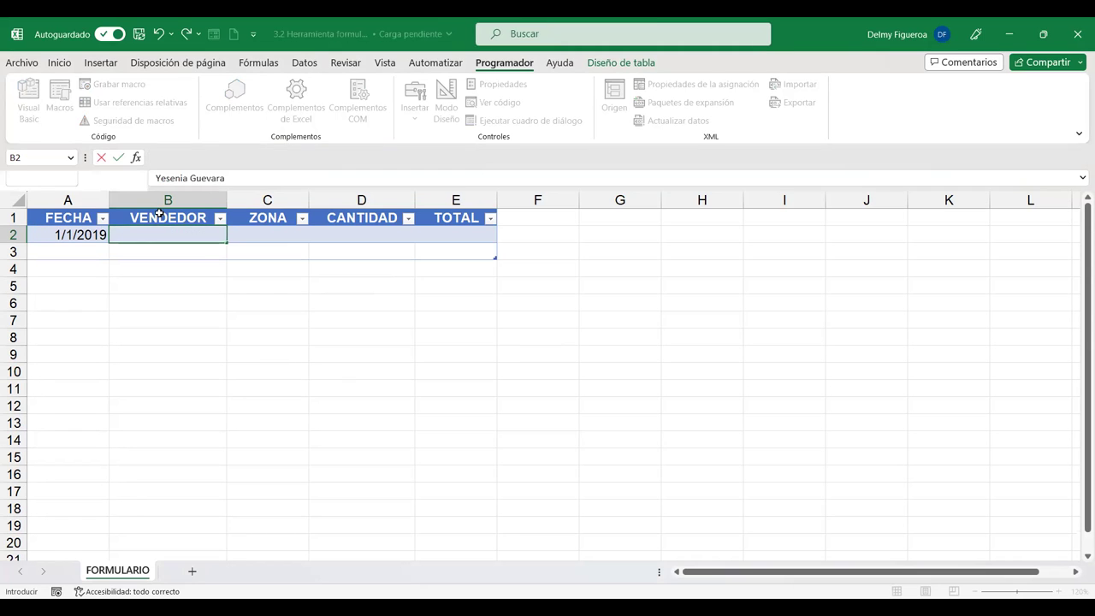
# - Complete row 2 with zone Centro, quantity 36 and total 120
pyautogui.write('Centro')
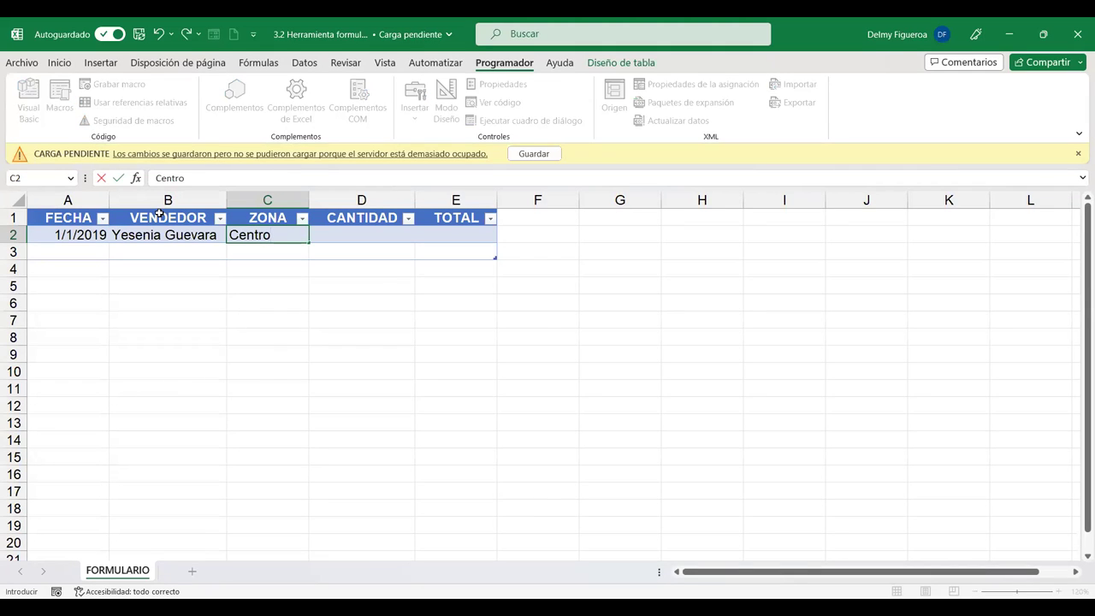
pyautogui.press('Tab')
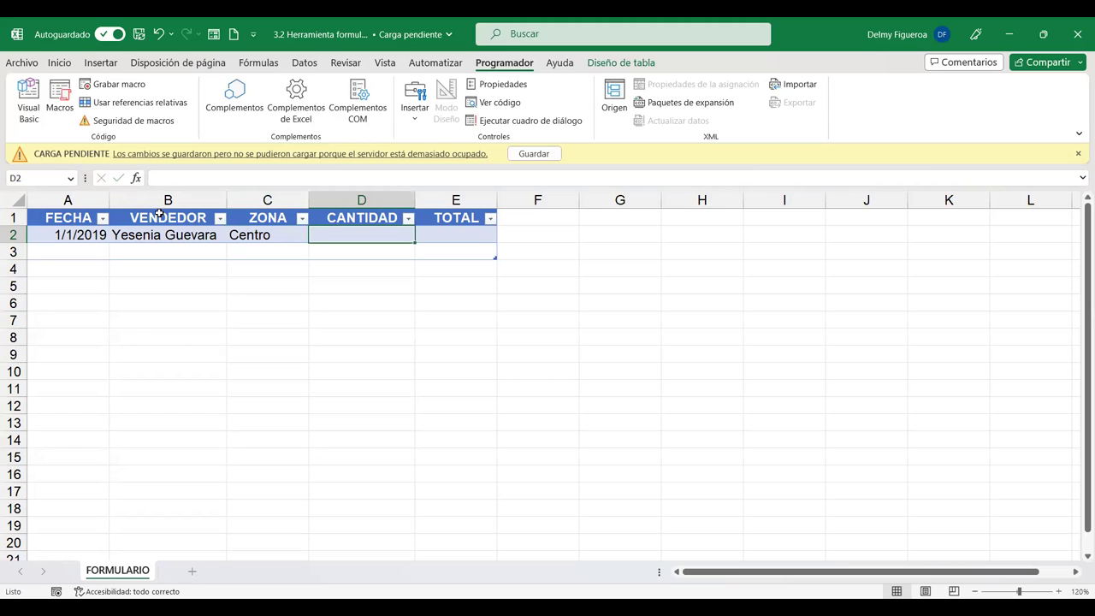
pyautogui.write('36')
pyautogui.press('Tab')
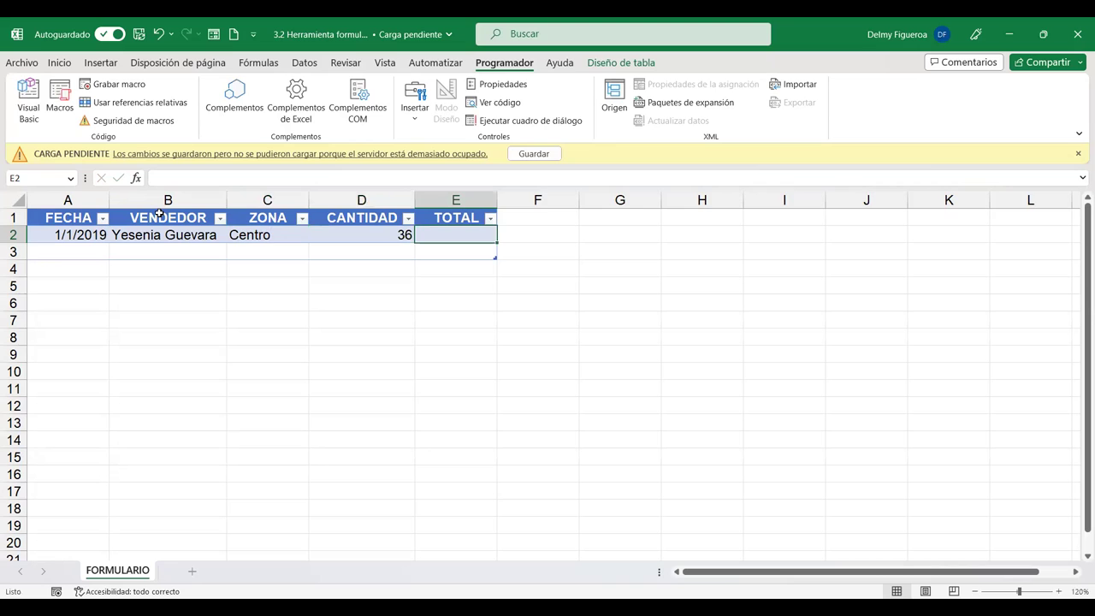
pyautogui.write('120')
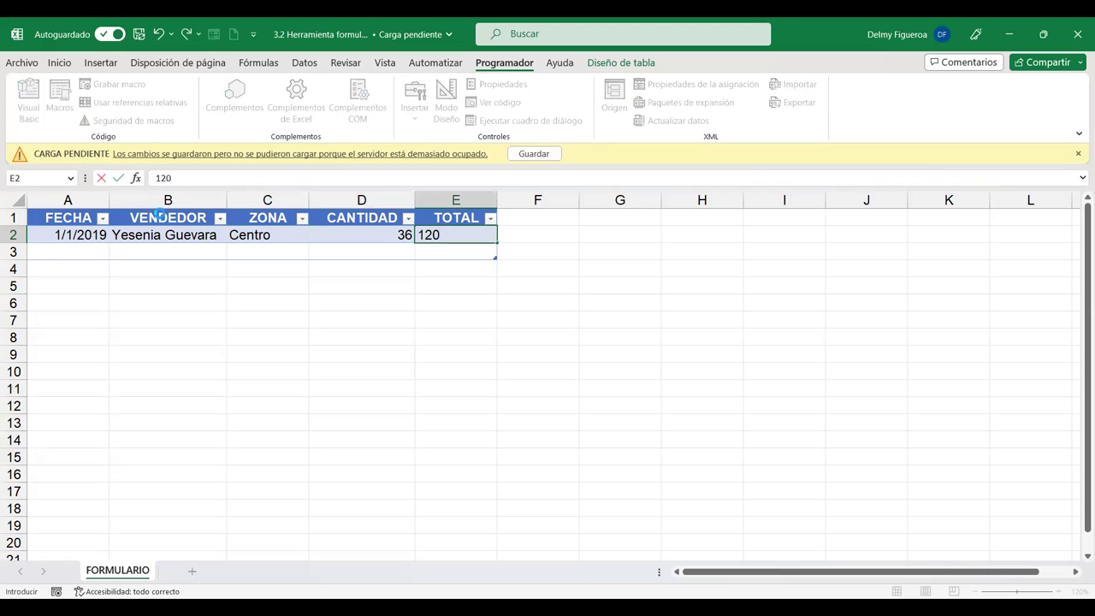
pyautogui.press('Return')
pyautogui.press('Left')
# - Enter row 3: 2/1/2019, the seller's name, Norte, quantity 20 and total 150
pyautogui.press('Left')
pyautogui.press('Left')
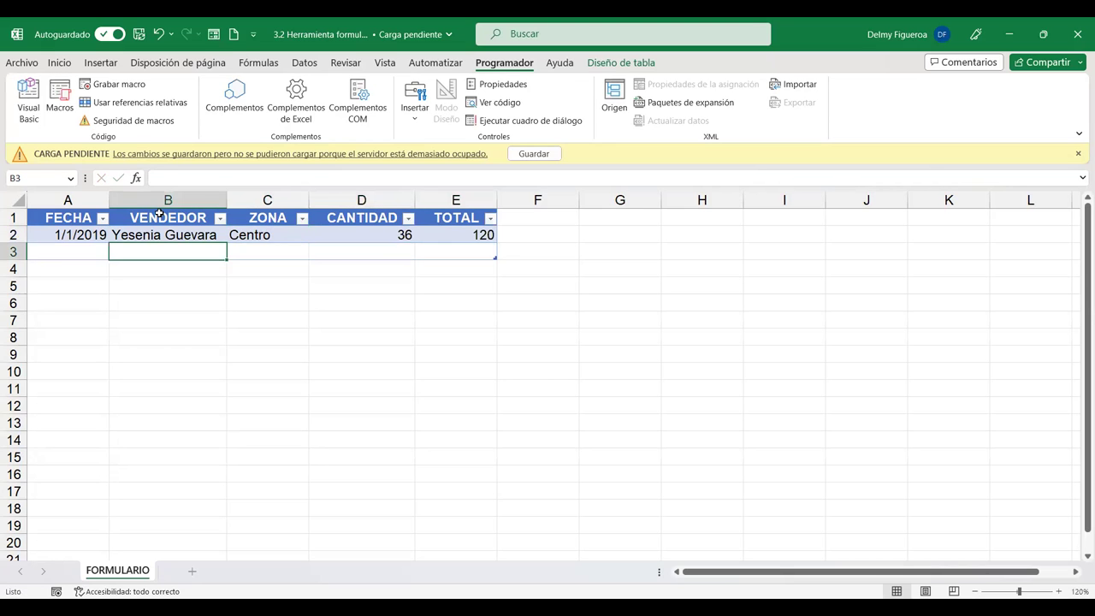
pyautogui.press('Left')
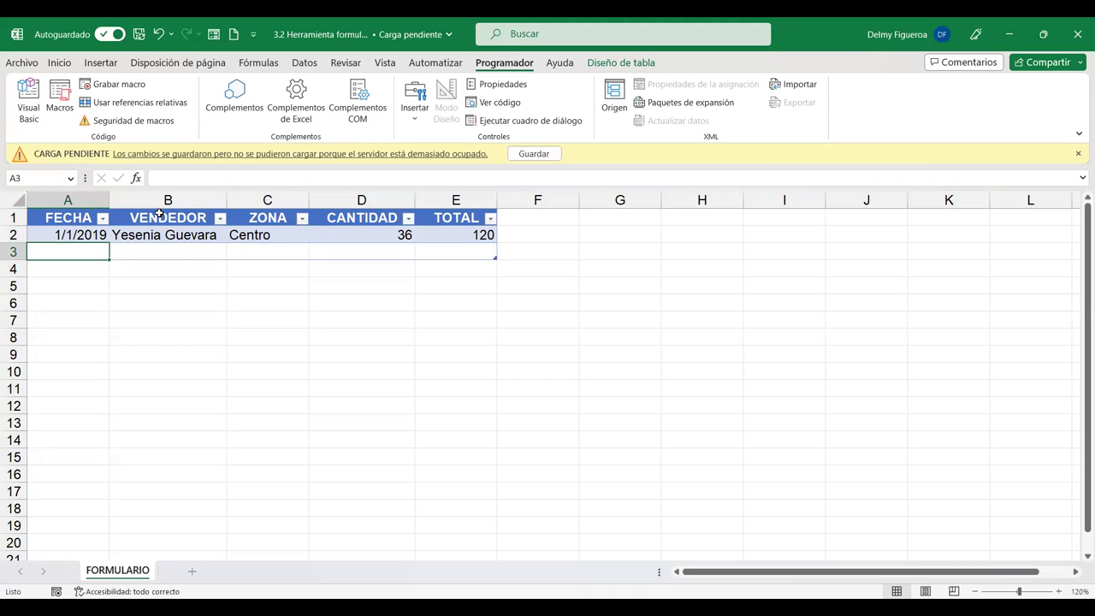
pyautogui.write('2/')
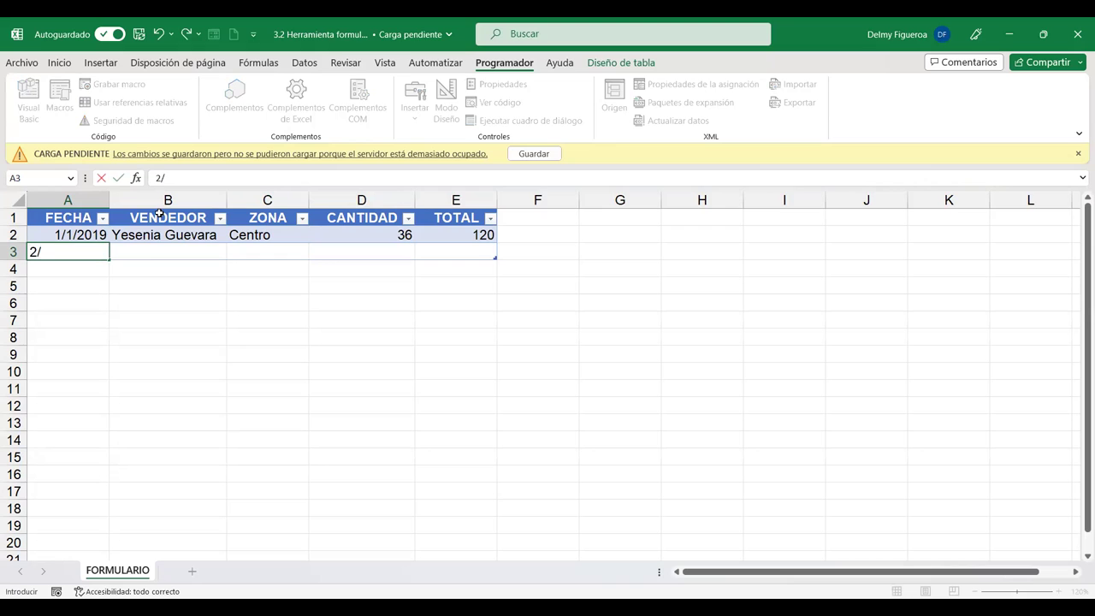
pyautogui.write('1/201')
pyautogui.write('9')
pyautogui.press('Tab')
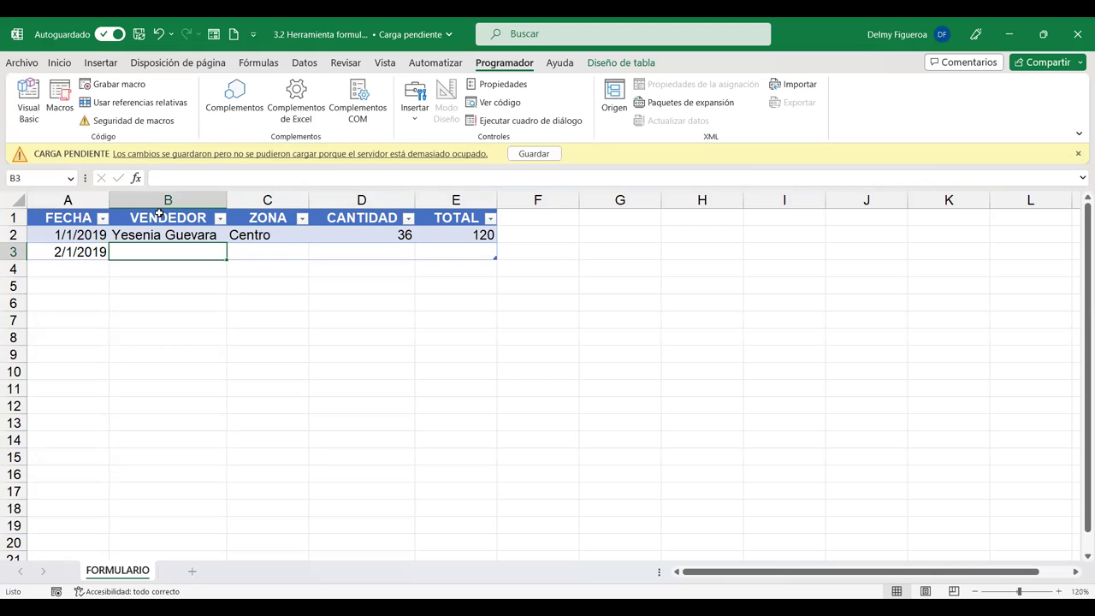
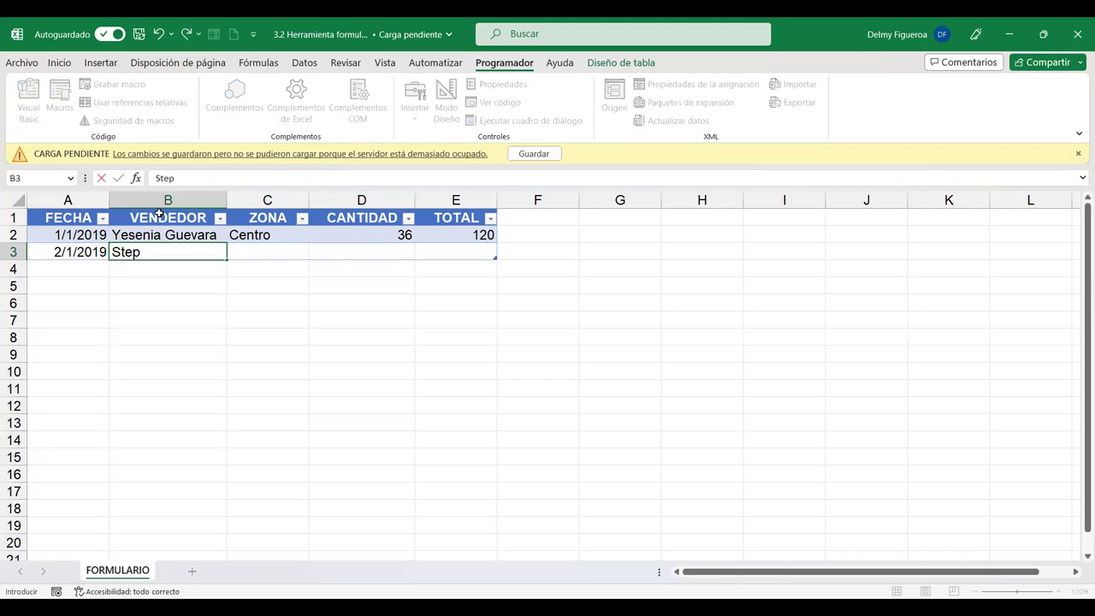
pyautogui.press('Tab')
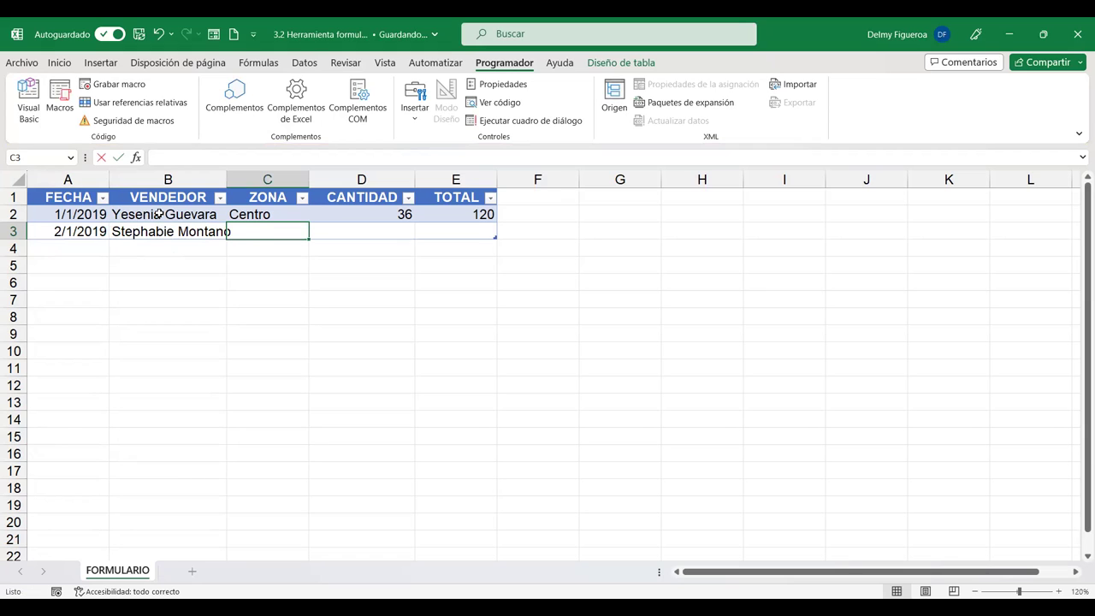
pyautogui.write('Norte')
pyautogui.press('Tab')
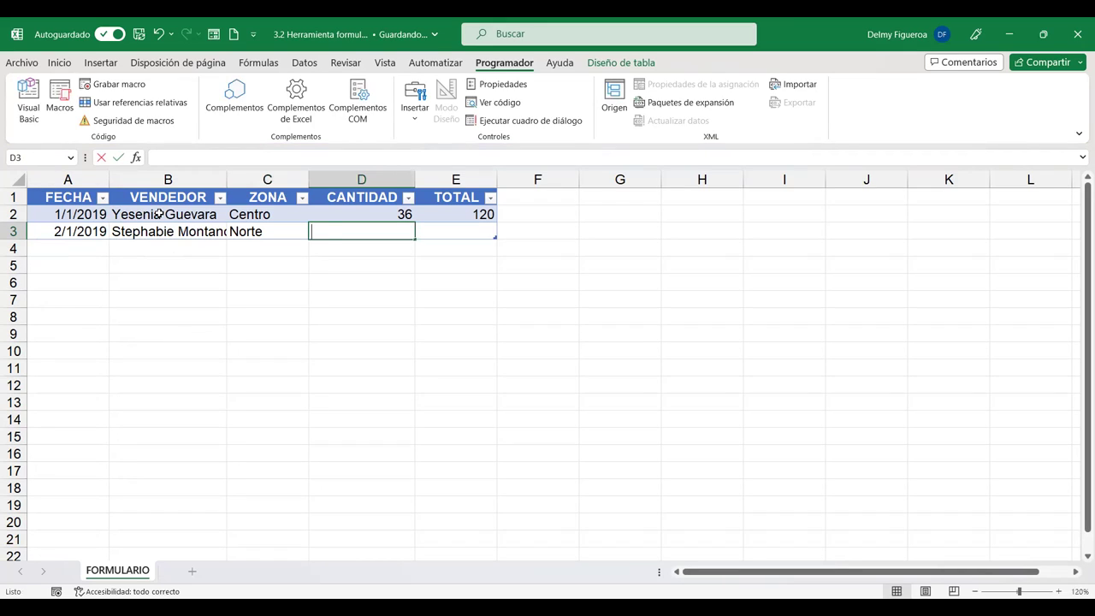
pyautogui.write('20')
pyautogui.press('Tab')
pyautogui.write('150')
pyautogui.press('Return')
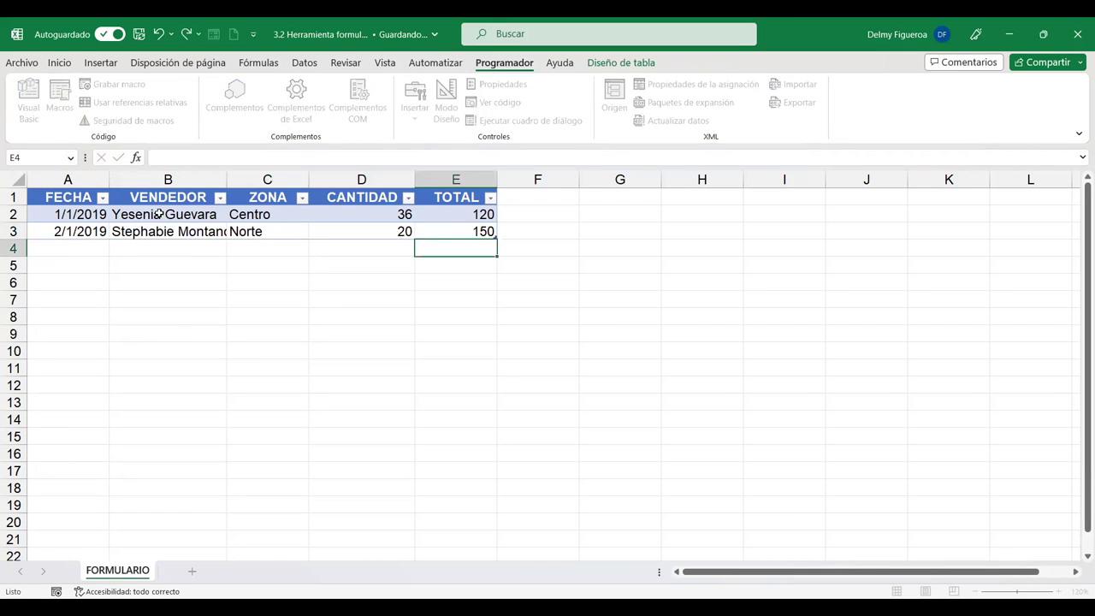
# - Enter row 4: 3/1/2019, the seller's name, Sur, quantity 45 and total 250
pyautogui.press('Left')
pyautogui.press('Left')
pyautogui.press('Left')
pyautogui.press('Left')
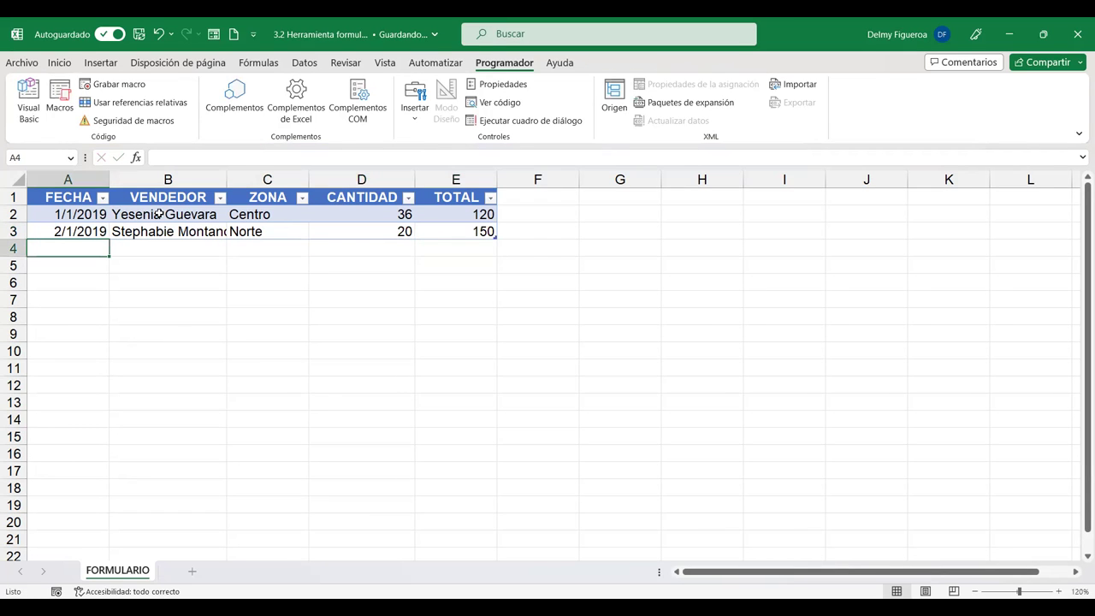
pyautogui.write('3/1/201')
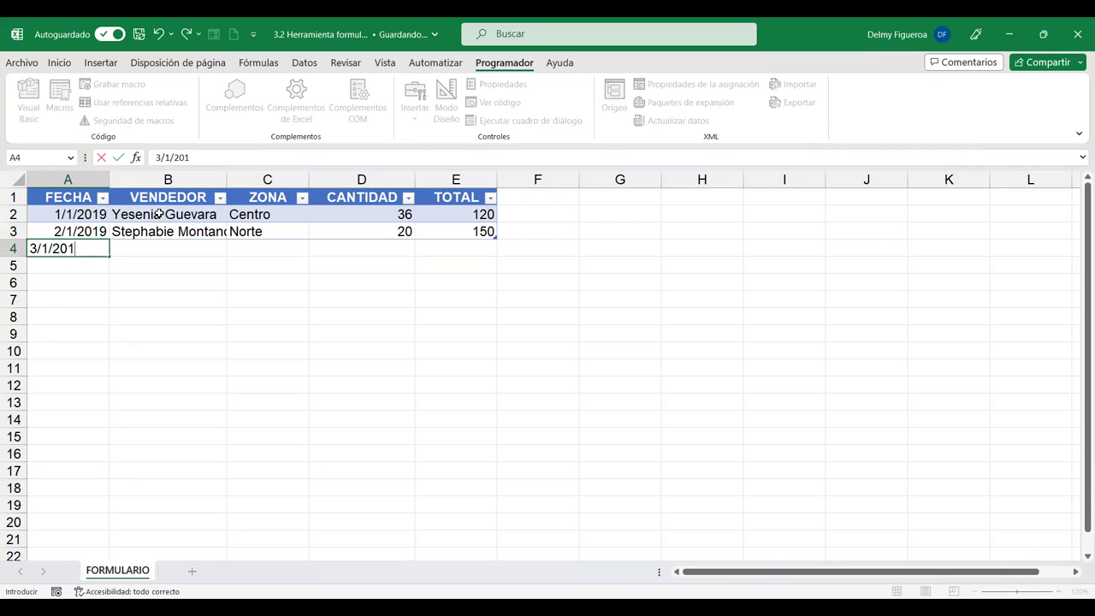
pyautogui.write('9')
pyautogui.press('Tab')
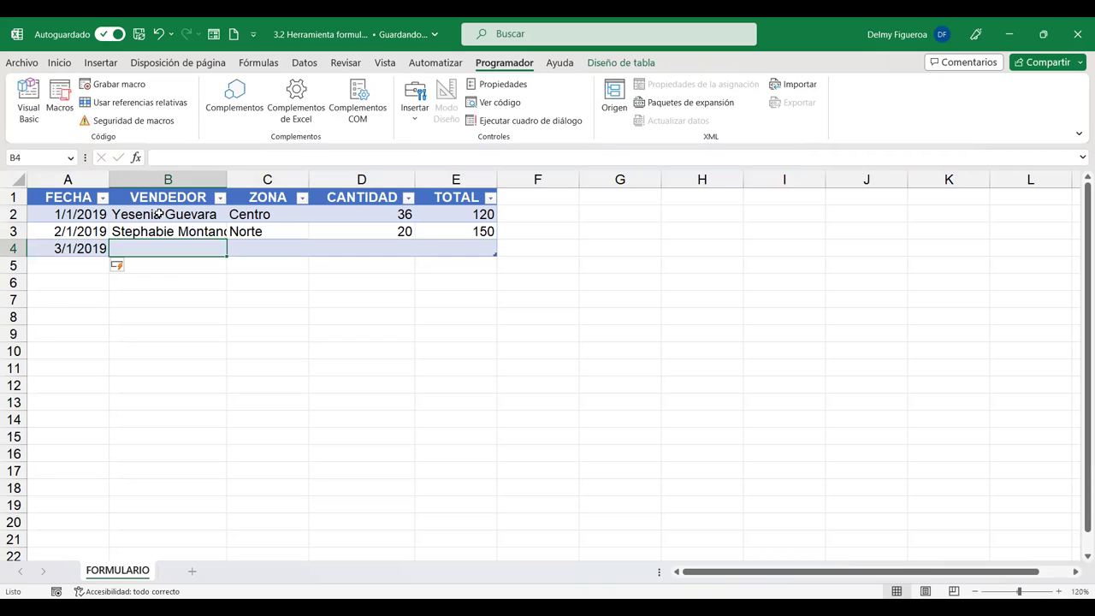
pyautogui.press('Tab')
pyautogui.write('Sur')
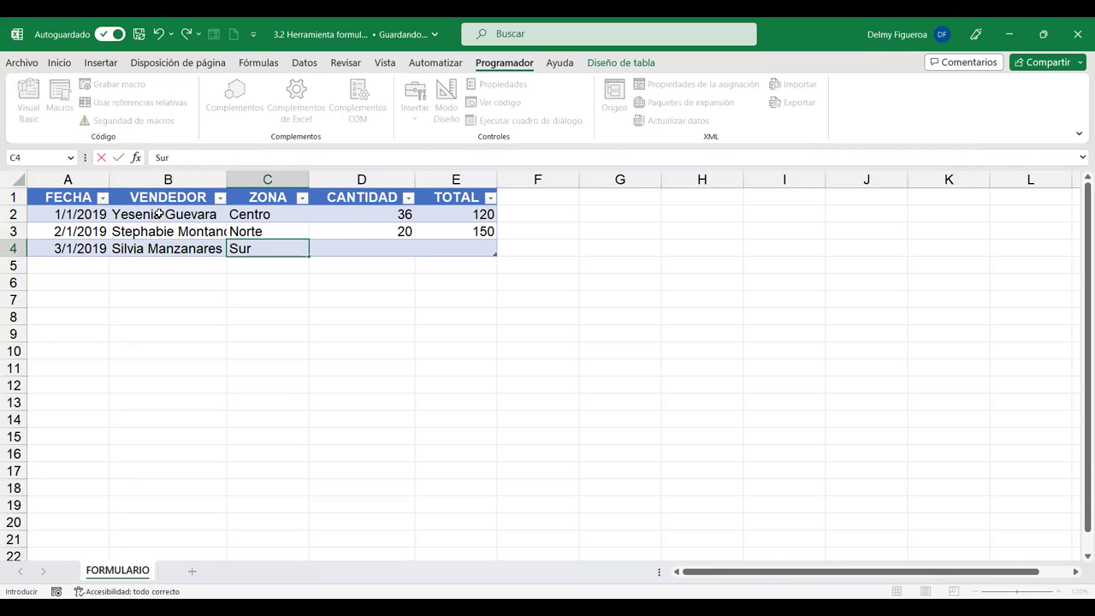
pyautogui.press('Tab')
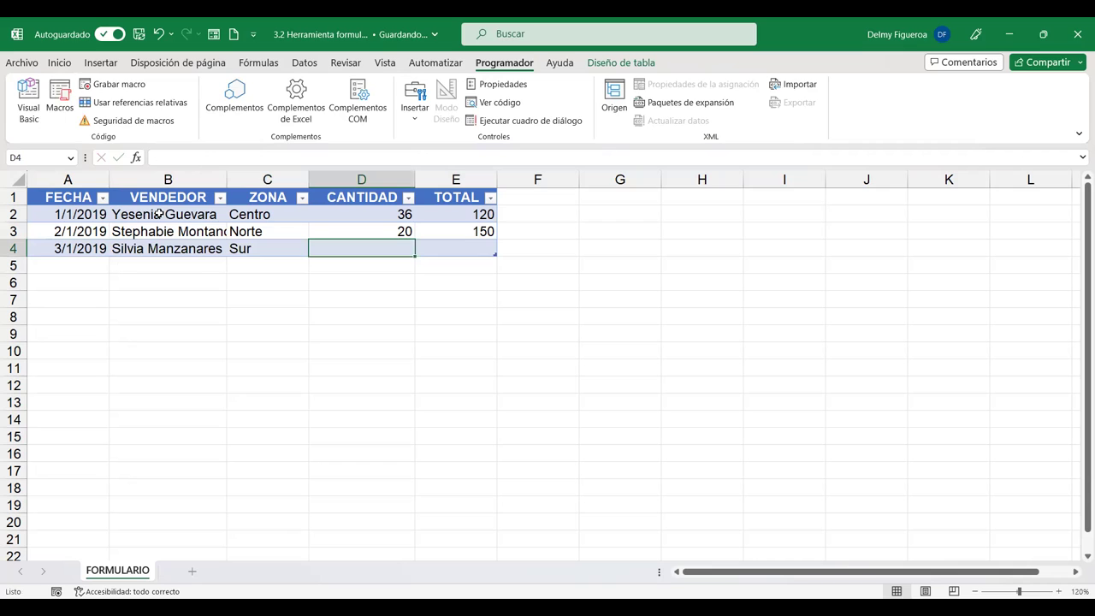
pyautogui.write('45')
pyautogui.press('Tab')
pyautogui.write('250')
pyautogui.press('Return')
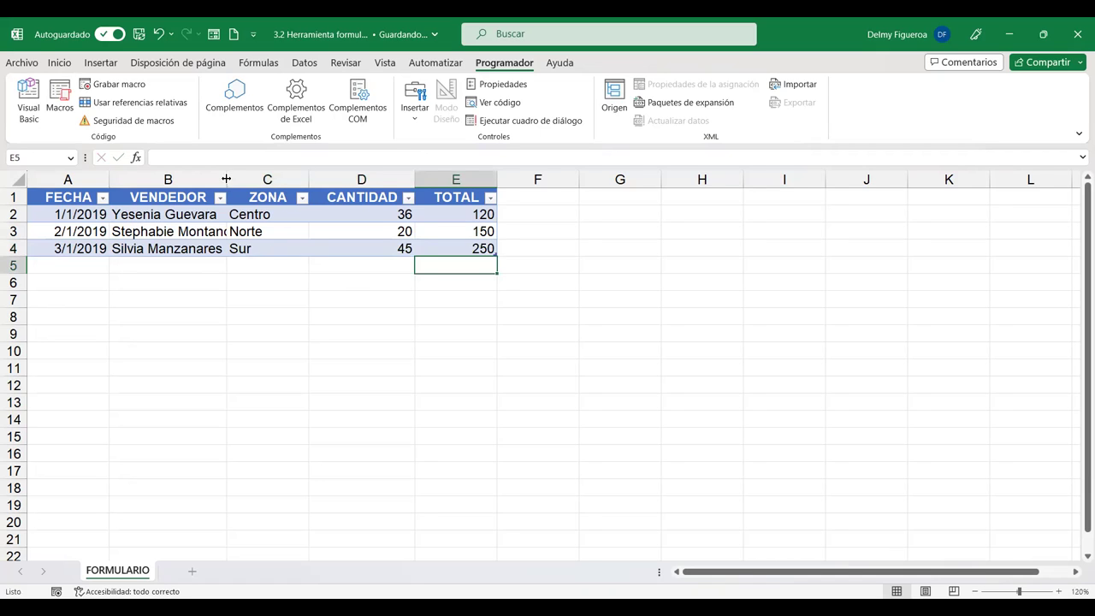
# - AutoFit the VENDEDOR column, then dismiss the error raised by the Formulario button
pyautogui.doubleClick(226, 178)
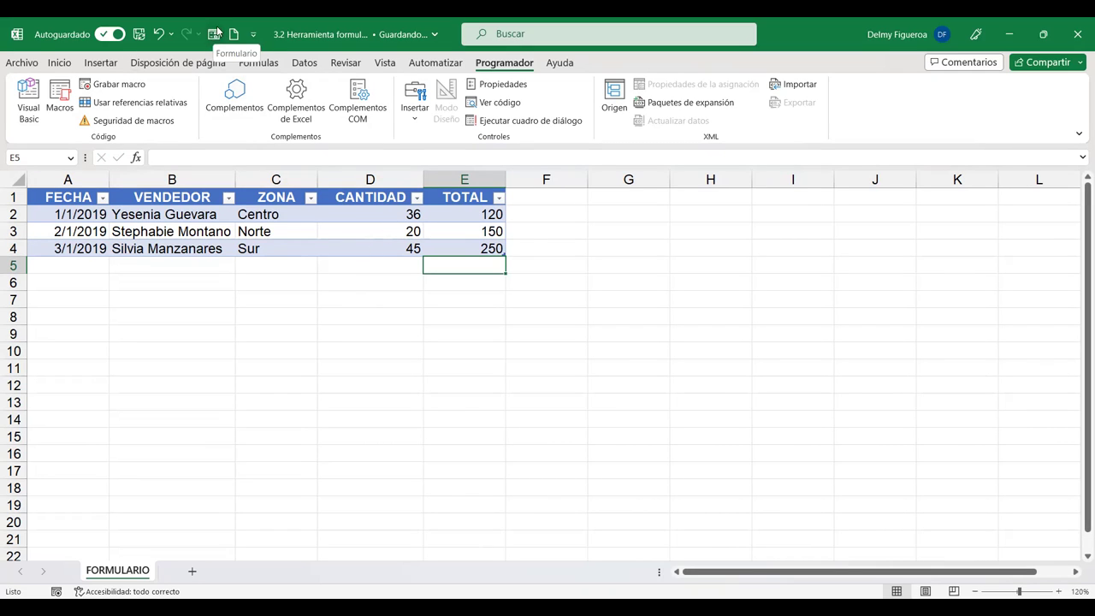
pyautogui.click(213, 36)
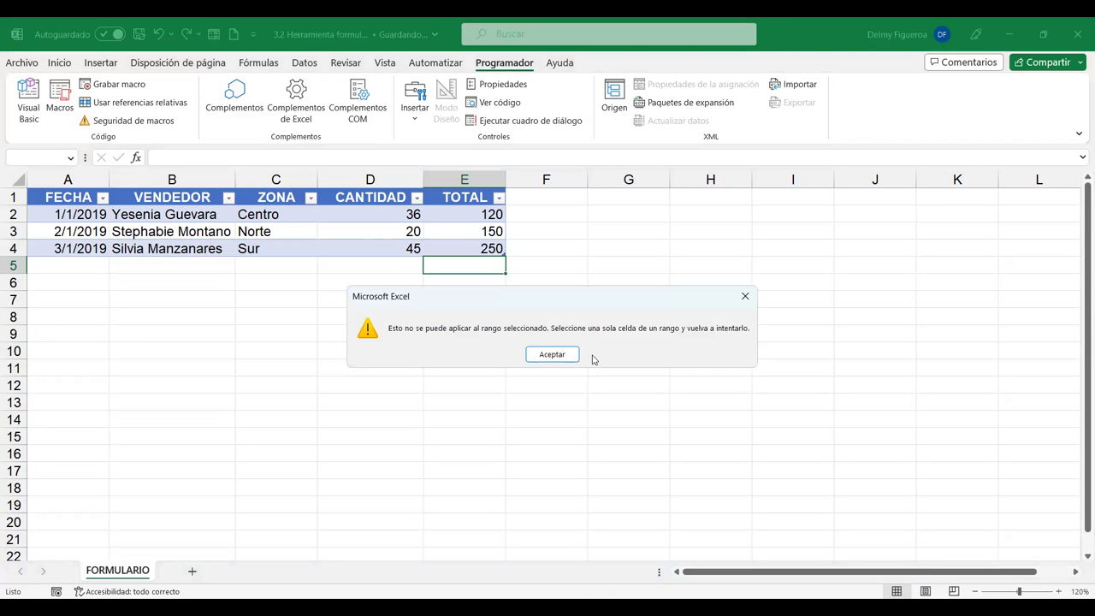
pyautogui.click(563, 295)
pyautogui.click(557, 354)
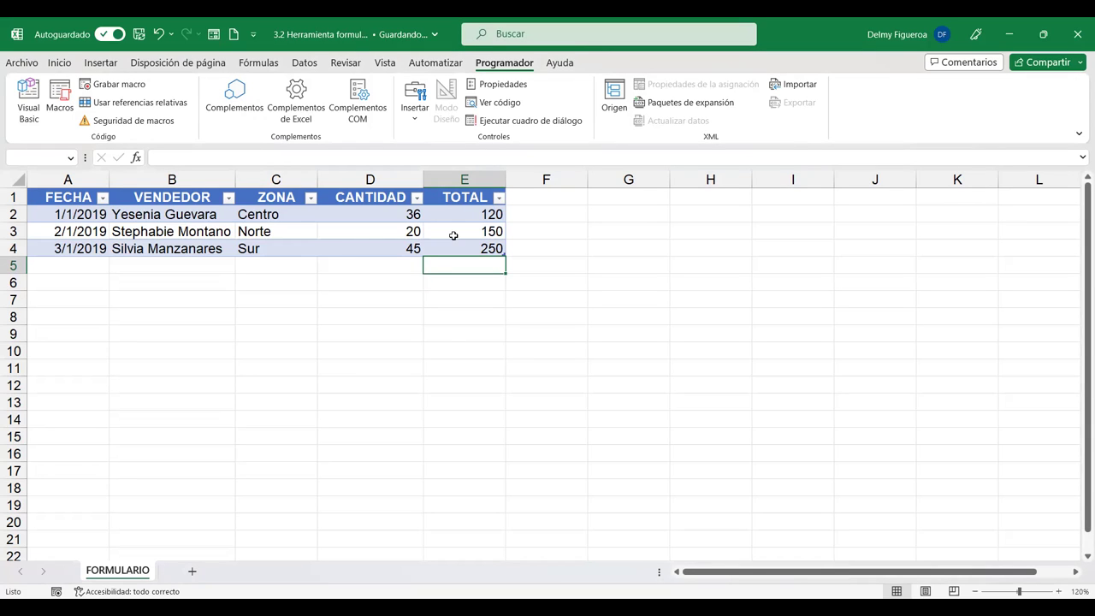
# - With cell E3 selected, open the Formulario data form and move it beside the table
pyautogui.click(453, 235)
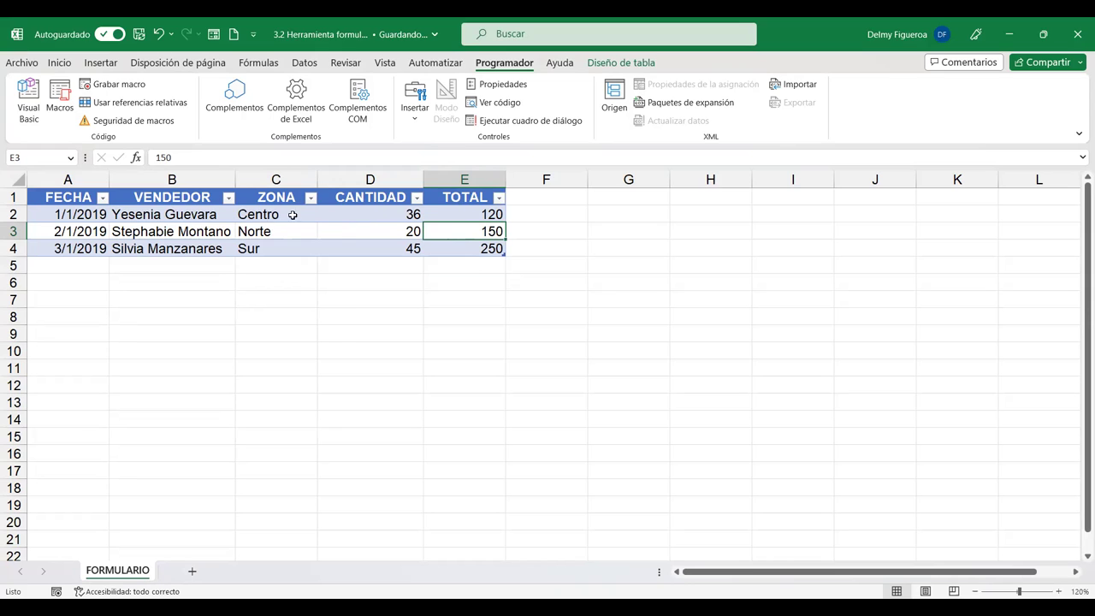
pyautogui.click(213, 36)
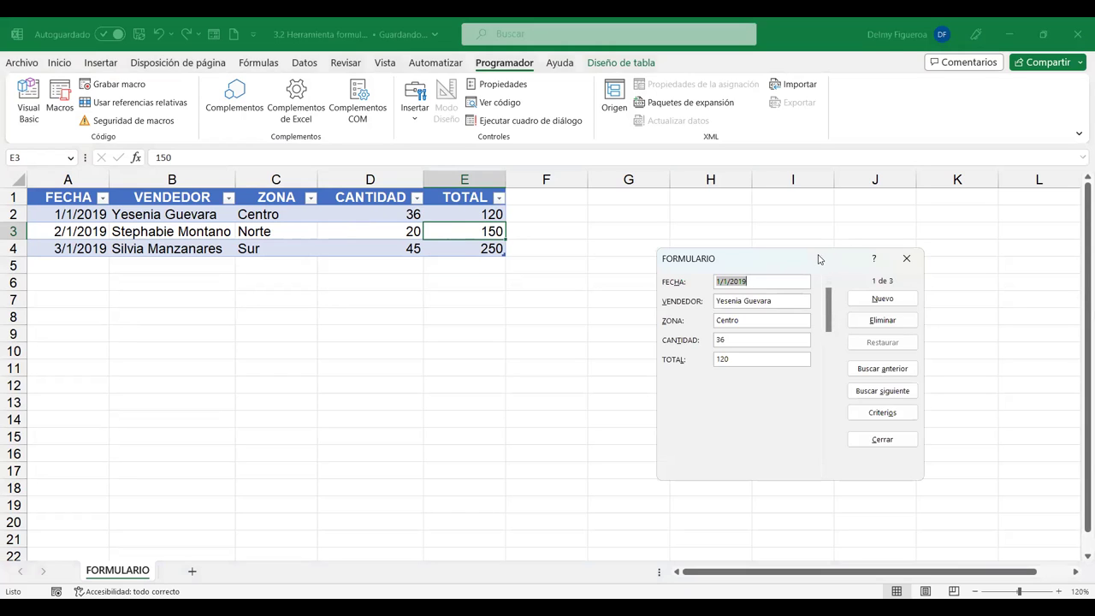
pyautogui.moveTo(727, 266); pyautogui.dragTo(614, 221)
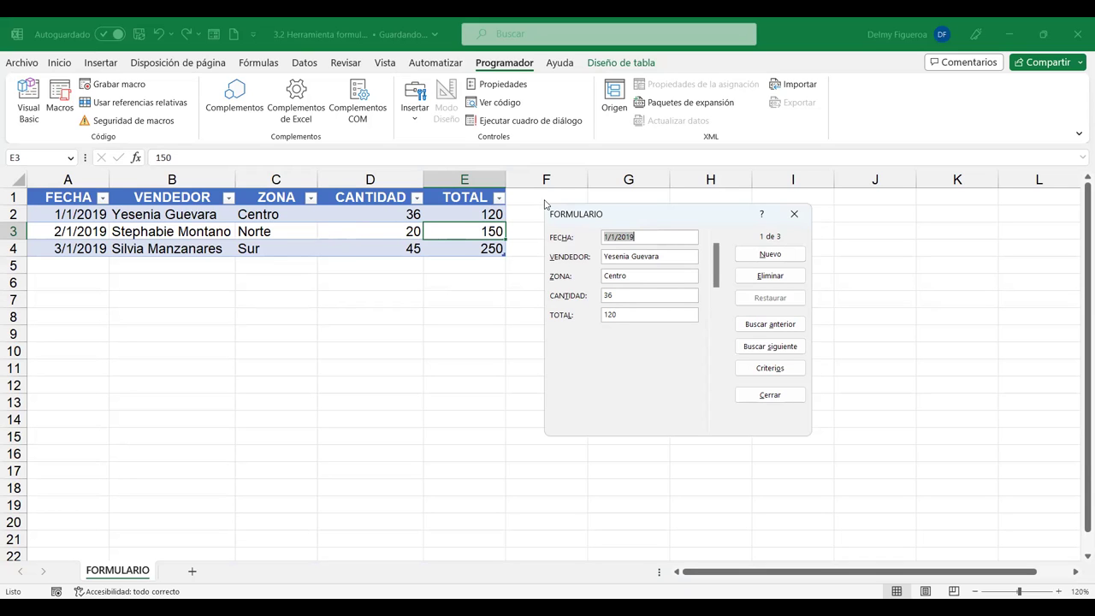
# - Add a new record: 4/1/2019, the seller's name, Norte, 60, 800
pyautogui.click(770, 255)
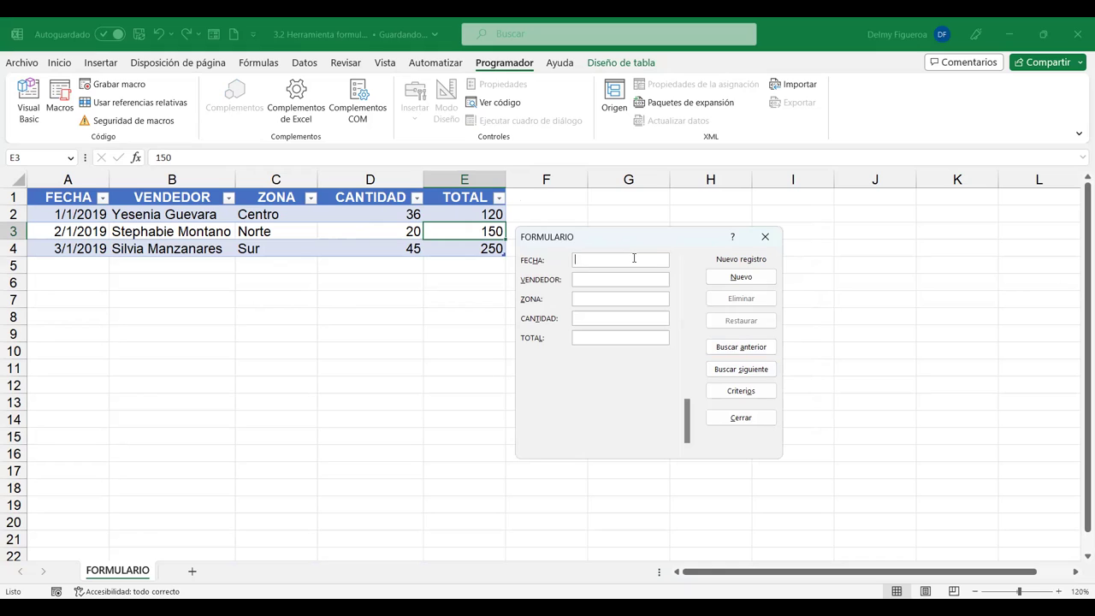
pyautogui.write('4/1/2019')
pyautogui.press('Tab')
pyautogui.click(642, 282)
pyautogui.write('Norte')
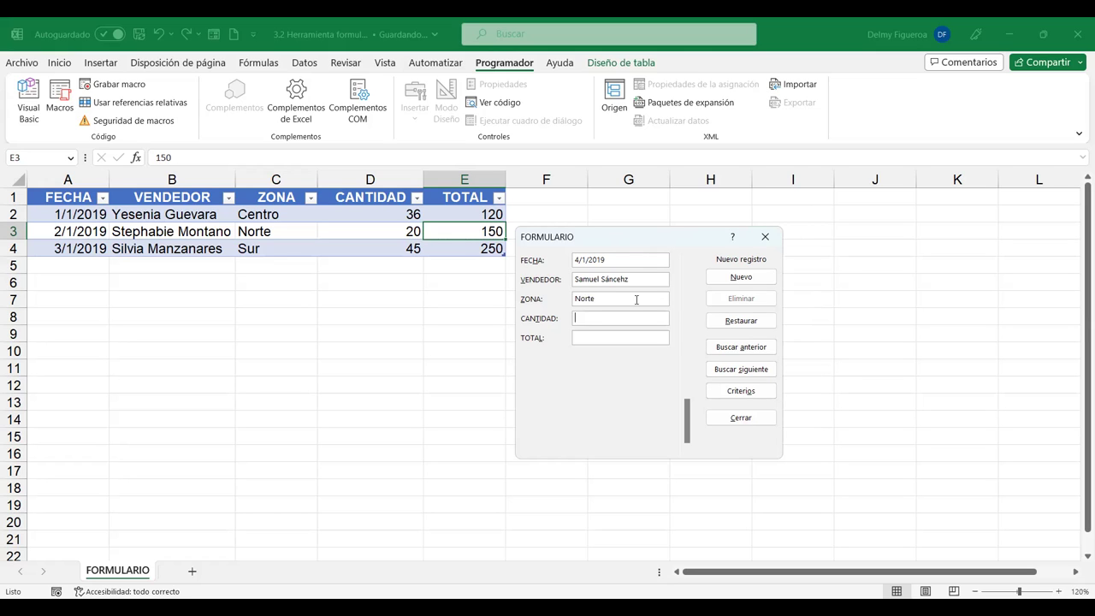
pyautogui.write('6')
pyautogui.write('0')
pyautogui.write('800')
pyautogui.press('Return')
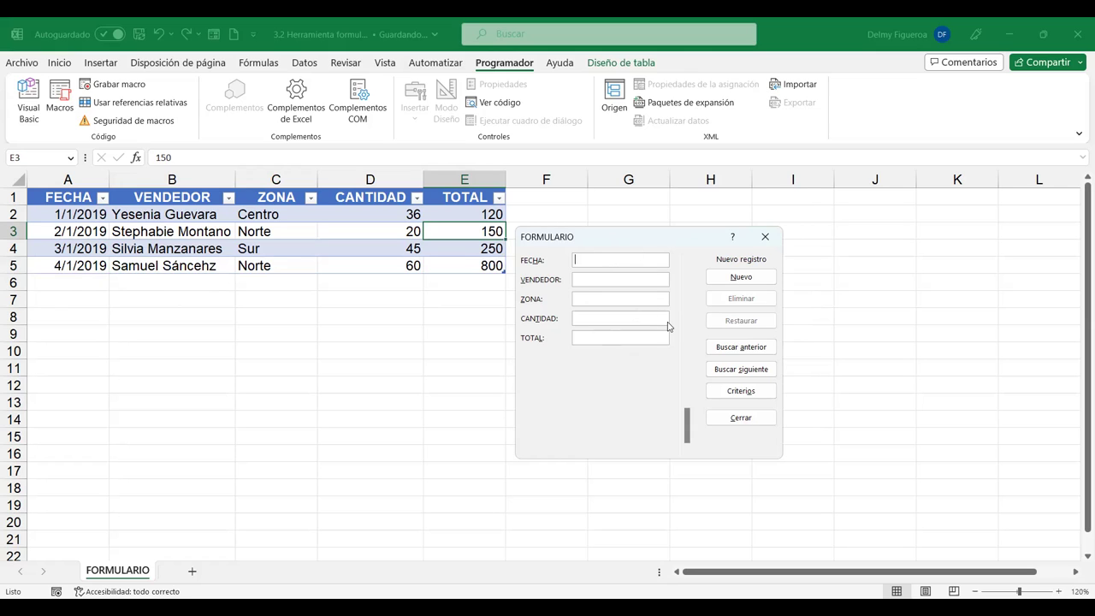
# - Add the record 5/1/2019, the seller's name, Sur, 25, 400
pyautogui.press('Tab')
pyautogui.press('Tab')
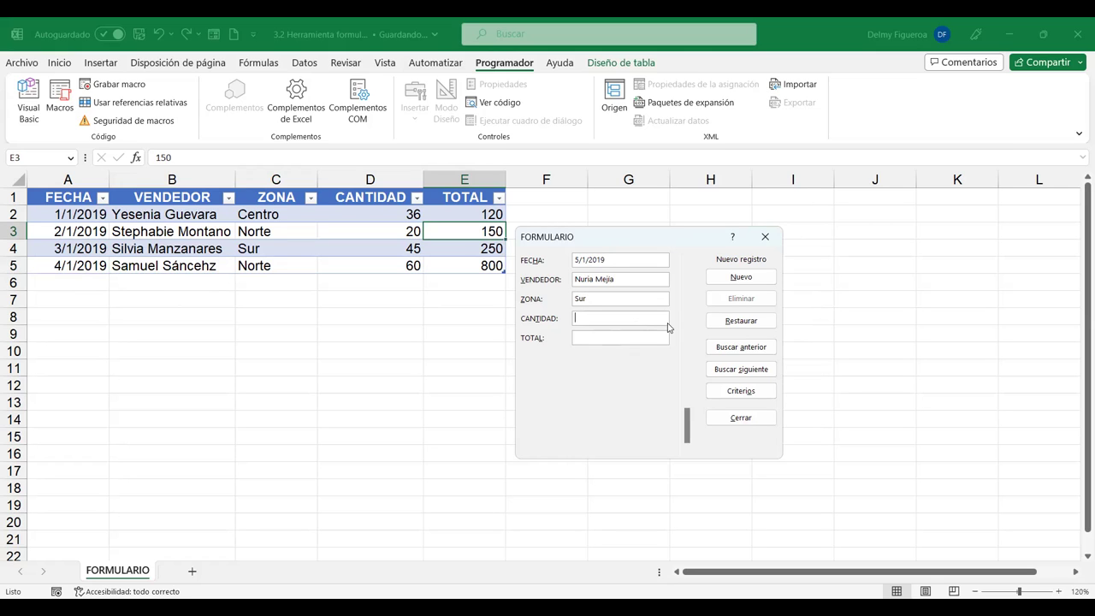
pyautogui.press('Return')
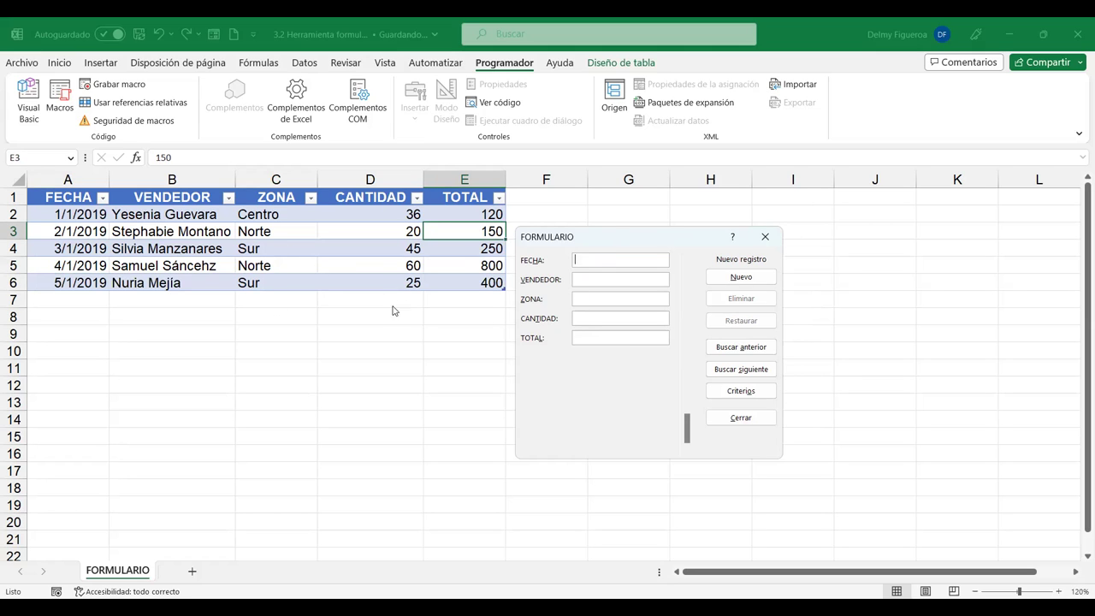
# - Add the record 6/1/2019, the seller's name, Este, 30, 450
pyautogui.write('6/1/2019')
pyautogui.write('Este')
pyautogui.press('Tab')
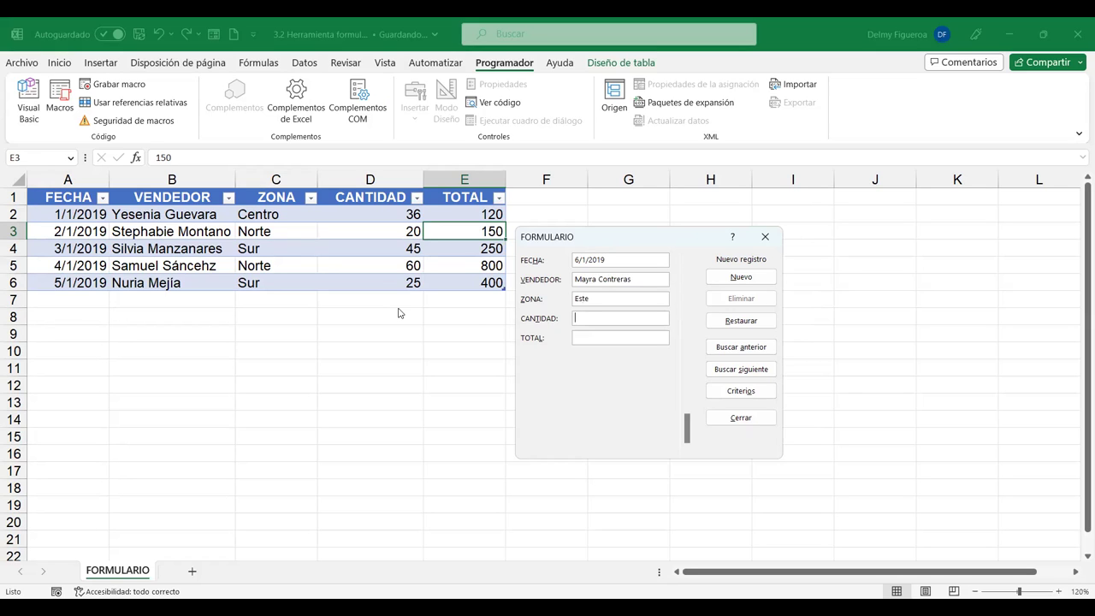
pyautogui.write('30')
pyautogui.write('450')
pyautogui.press('Return')
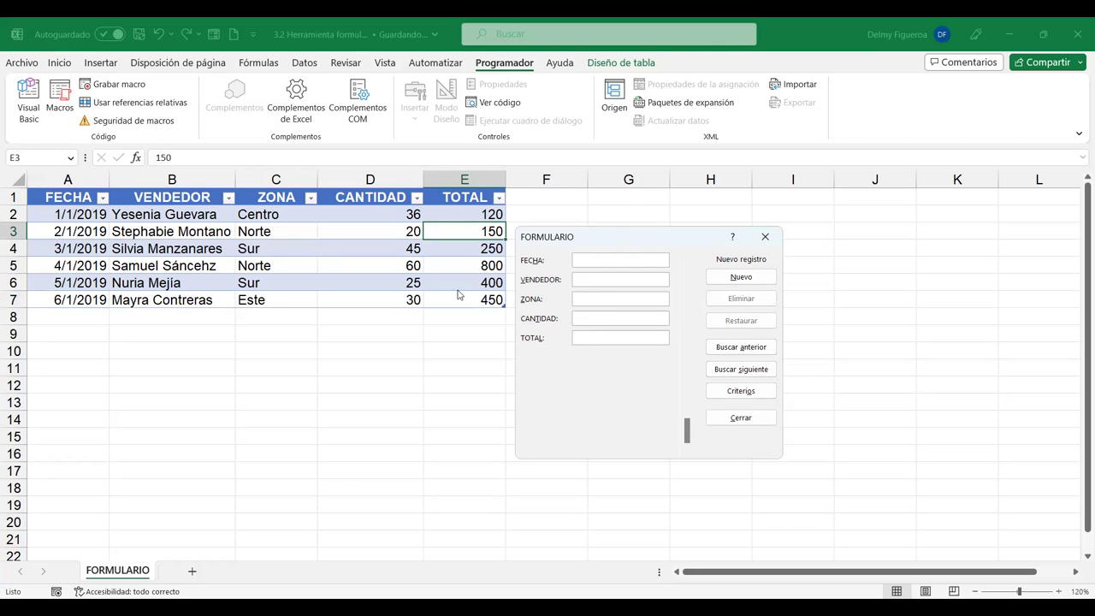
# - Close the data form and review the seller entries in rows 5–7 and cell C2
pyautogui.click(743, 419)
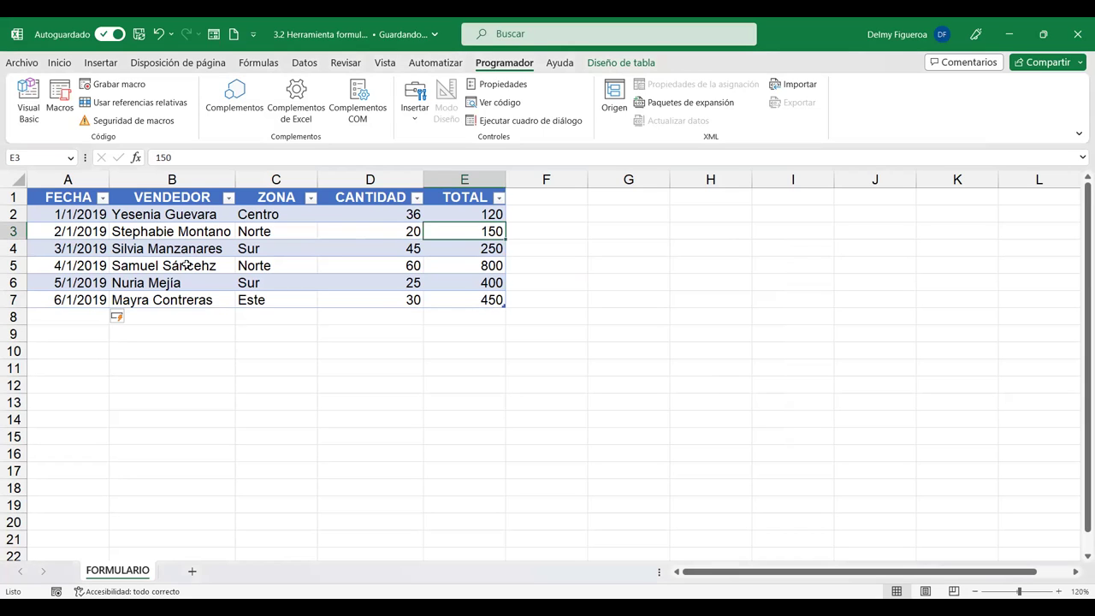
pyautogui.click(187, 266)
pyautogui.click(191, 286)
pyautogui.click(197, 299)
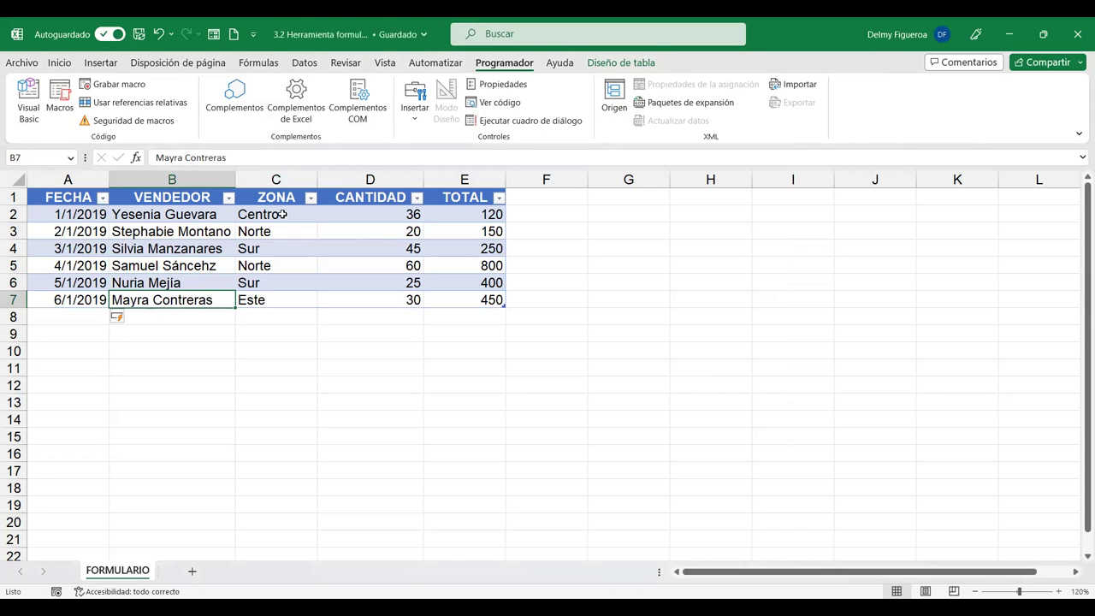
pyautogui.click(282, 214)
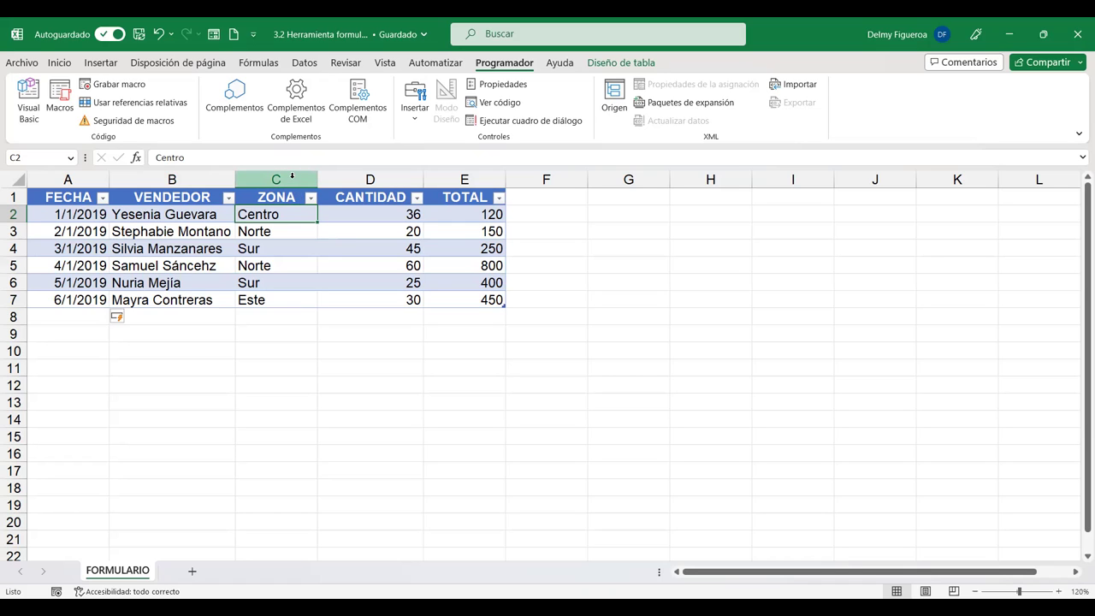
# - Insert a new table column before CANTIDAD headed SUCURSAL
pyautogui.click(291, 175)
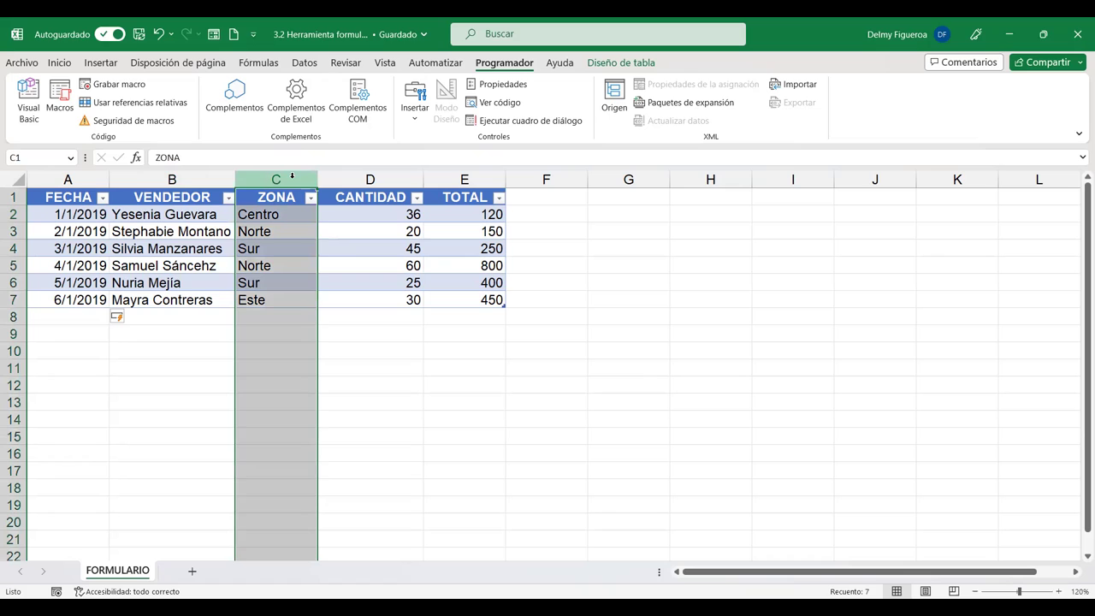
pyautogui.click(373, 178)
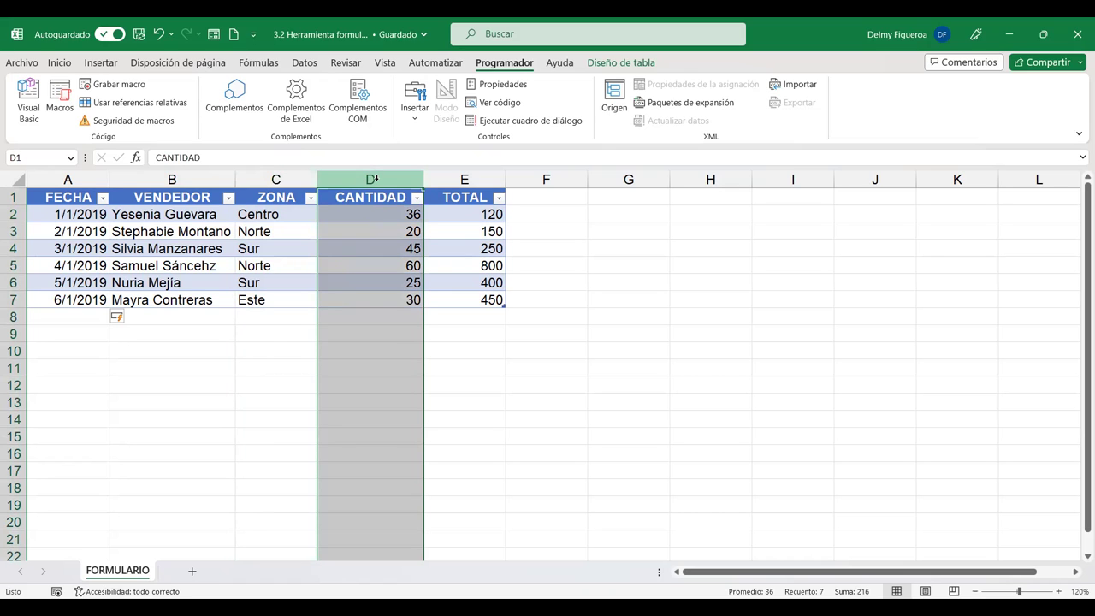
pyautogui.rightClick(374, 179)
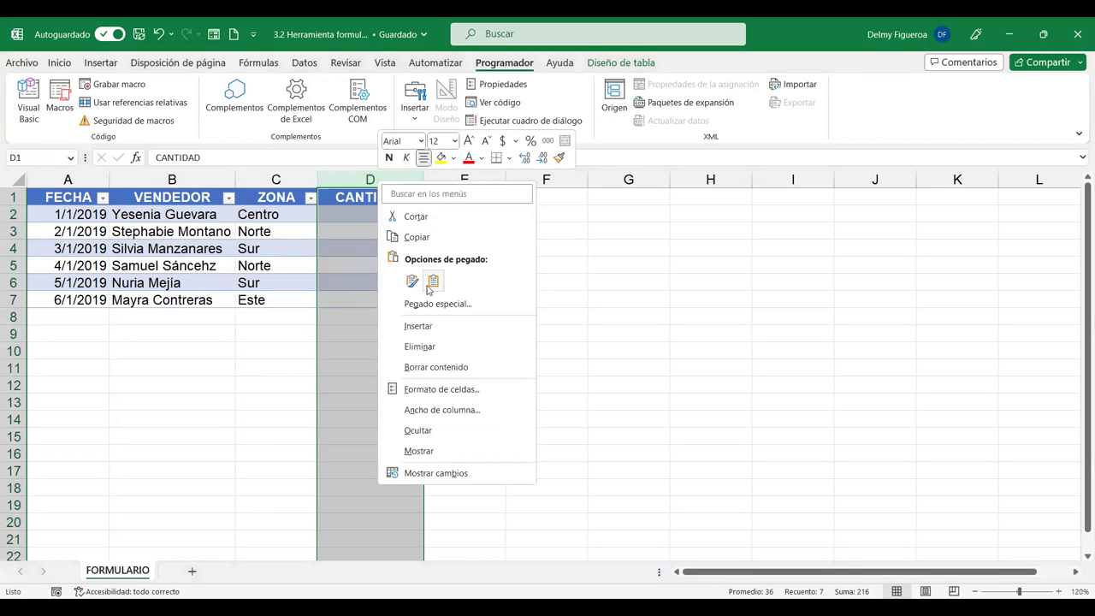
pyautogui.click(418, 326)
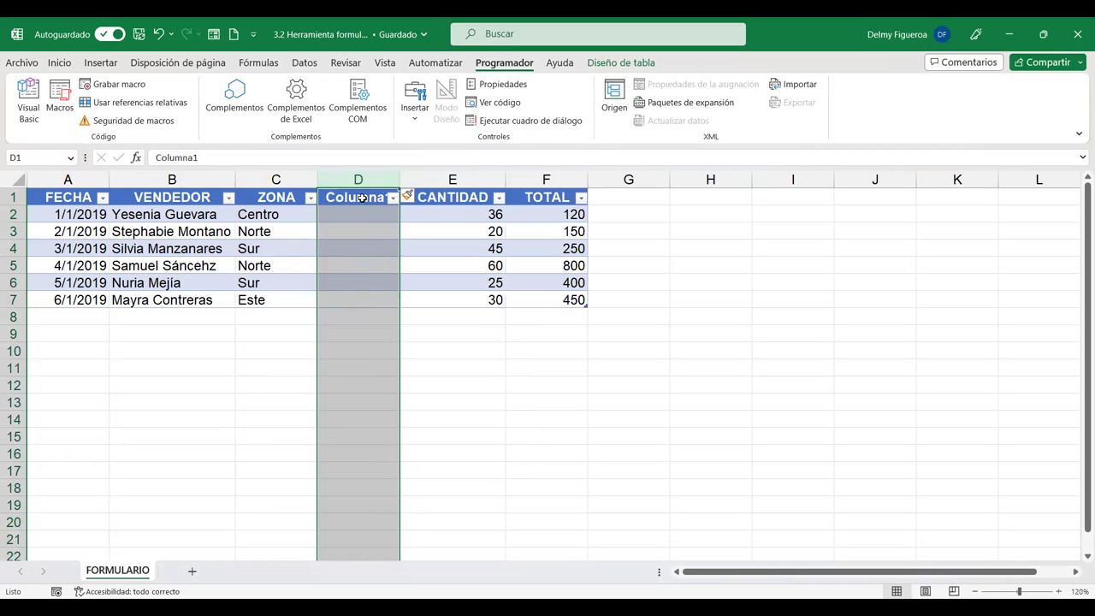
pyautogui.click(363, 198)
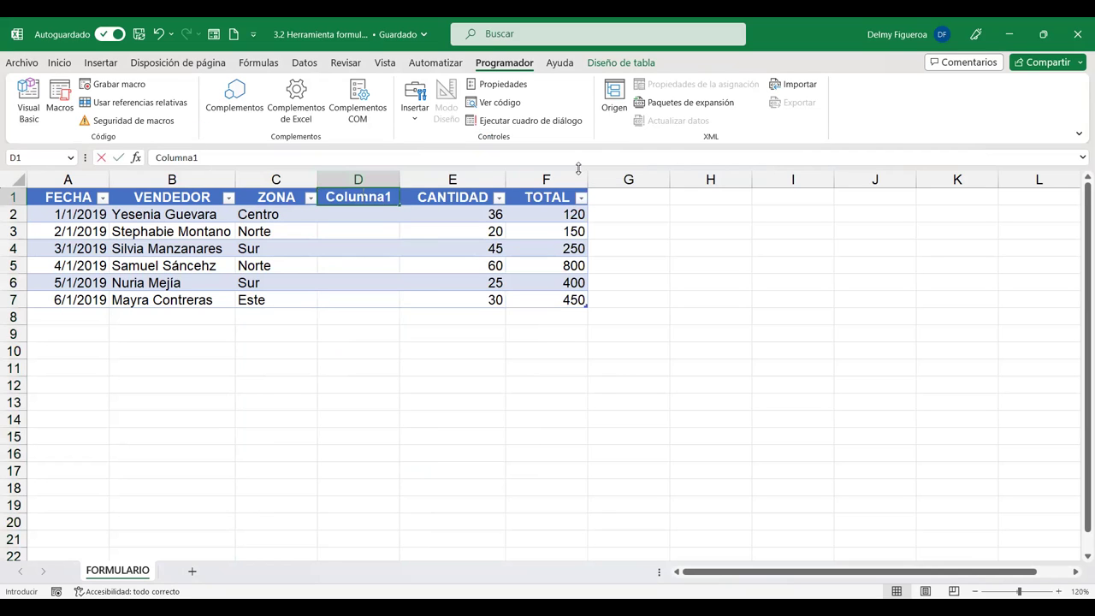
pyautogui.write('SUCRUSA')
pyautogui.press('BackSpace')
pyautogui.press('BackSpace')
pyautogui.press('BackSpace')
pyautogui.press('BackSpace')
pyautogui.write('URSAL')
pyautogui.press('Return')
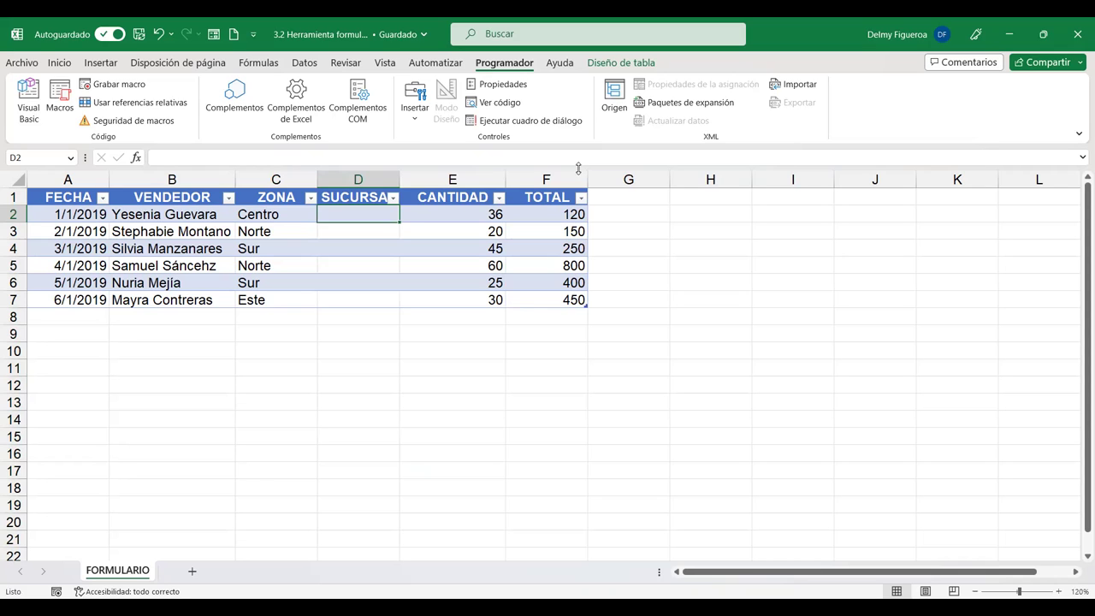
# - Fill branches SS, Soyapango and Santa Tecla in D2–D4, then open the data form
pyautogui.write('SS')
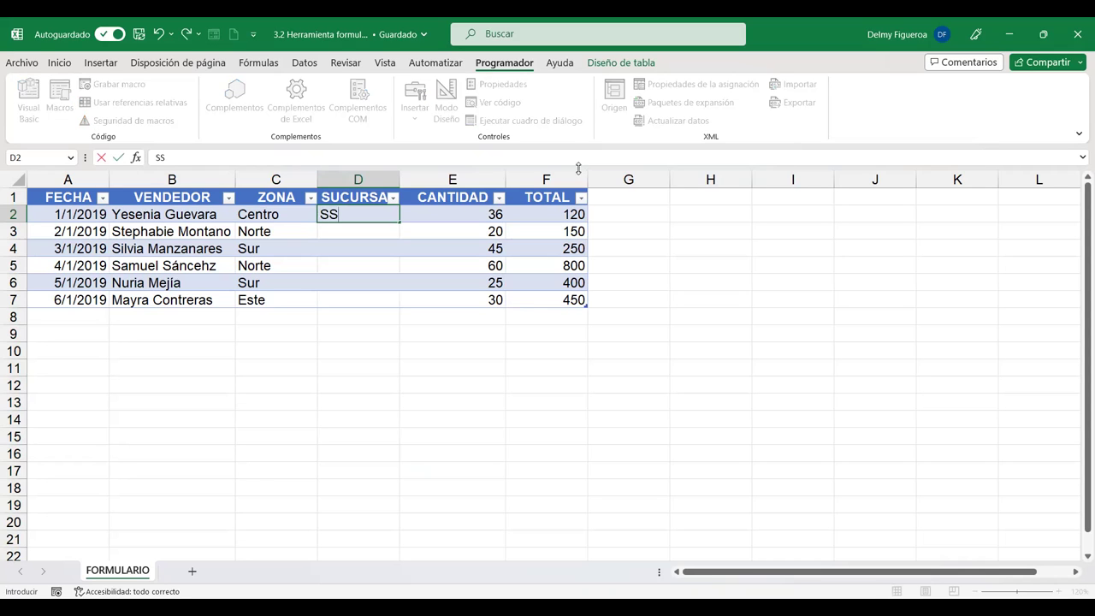
pyautogui.press('Return')
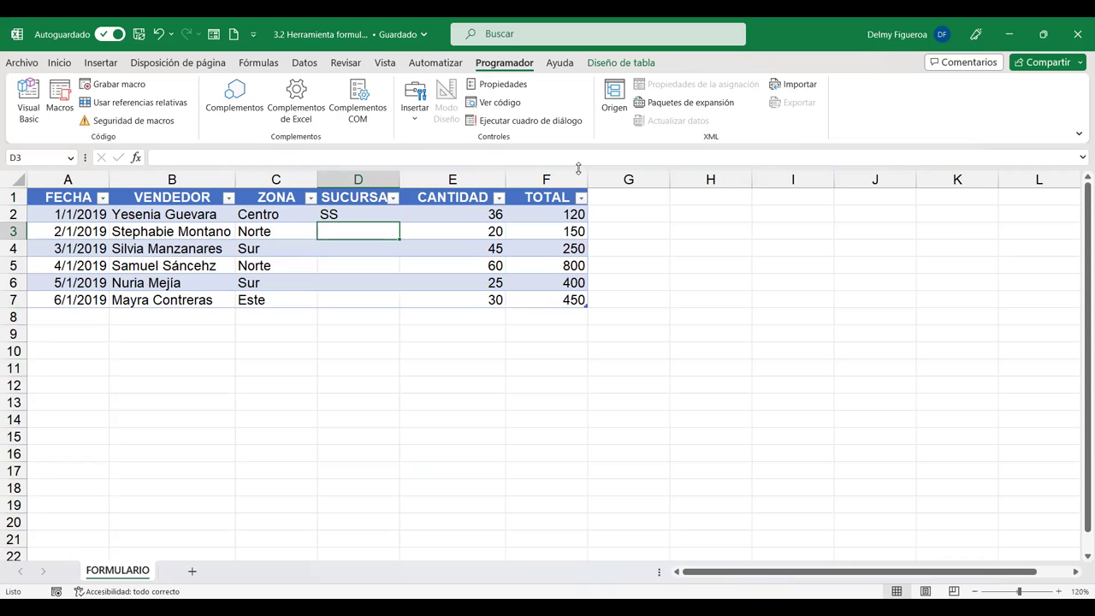
pyautogui.write('Soyapango')
pyautogui.press('Return')
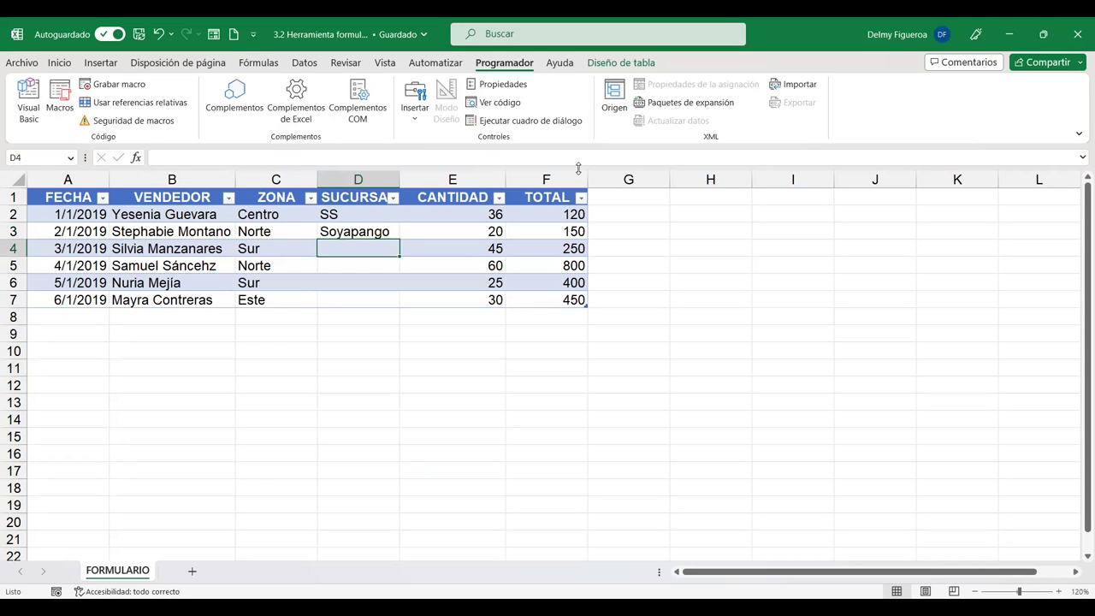
pyautogui.write('Santa Tecla')
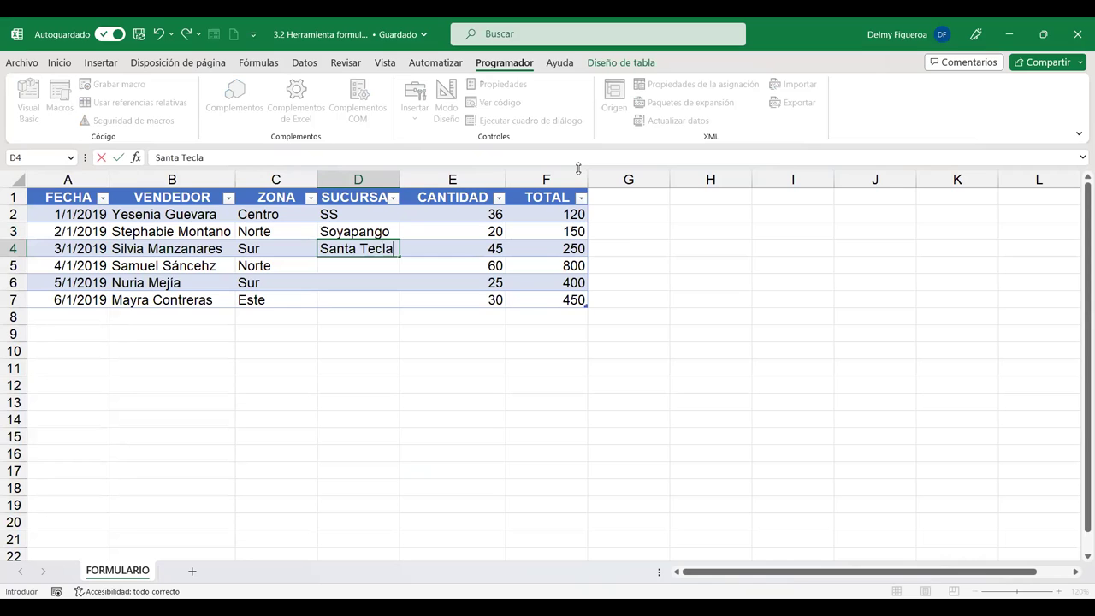
pyautogui.press('Return')
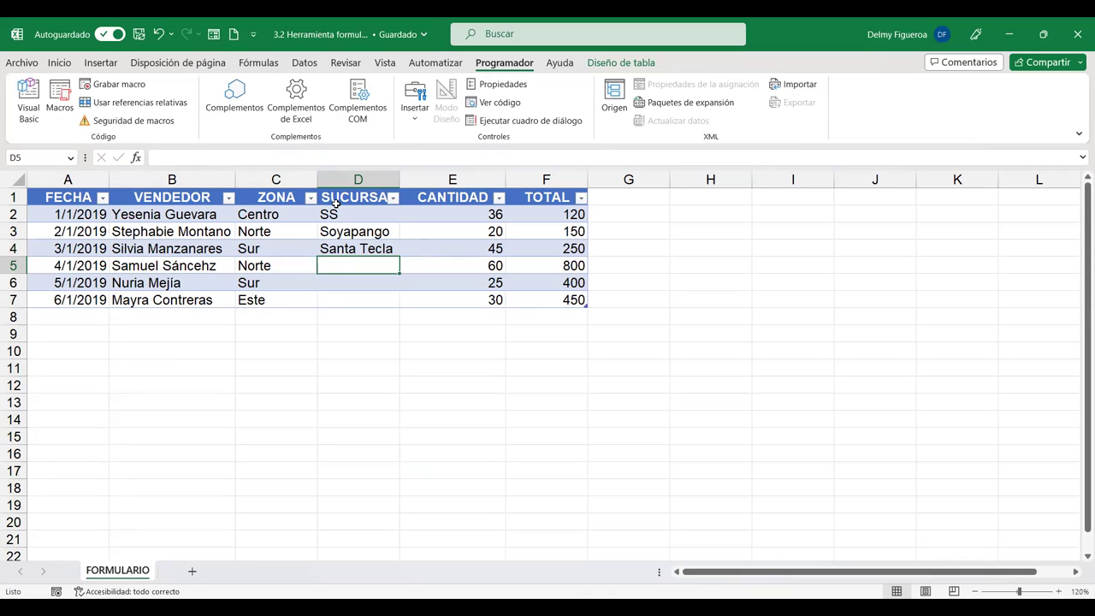
pyautogui.click(214, 34)
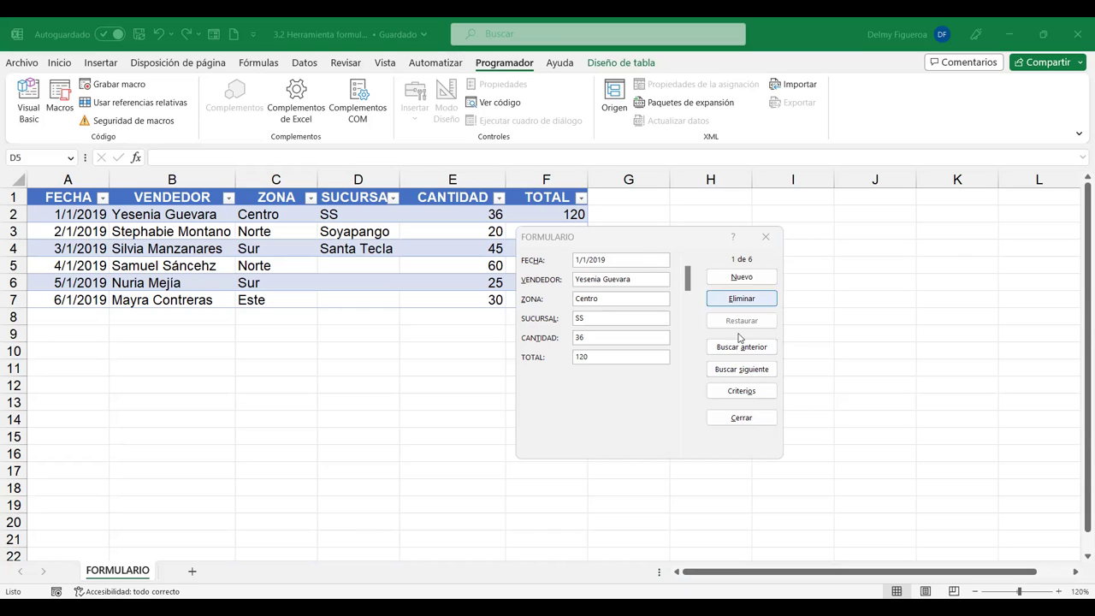
# - In record 2, change the wrong 'b' in the seller's first name to 'n' and verify it
pyautogui.click(750, 371)
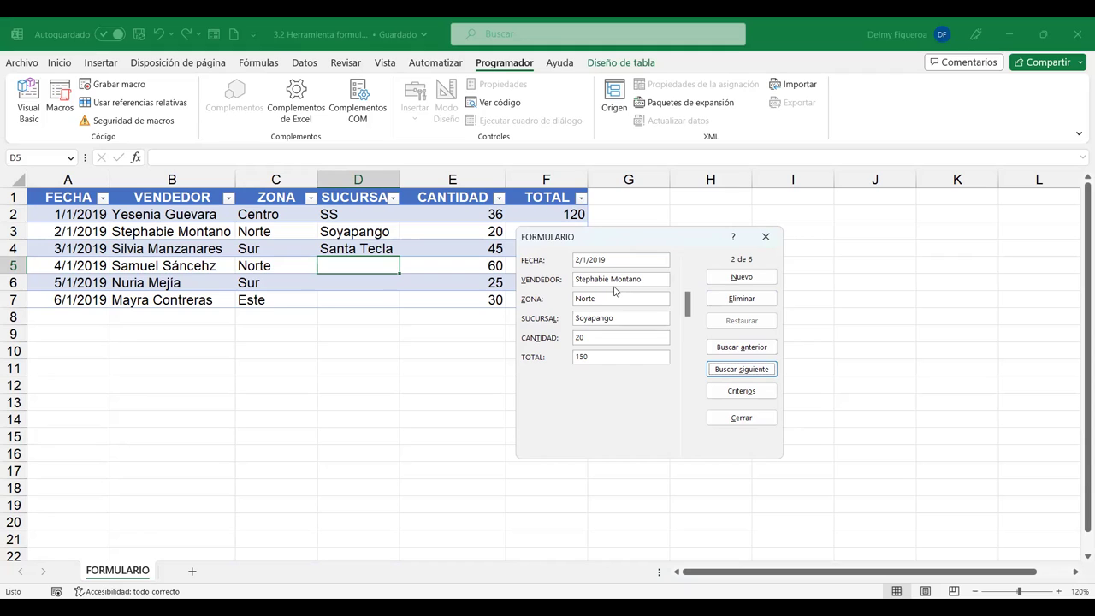
pyautogui.click(611, 279)
pyautogui.click(612, 279)
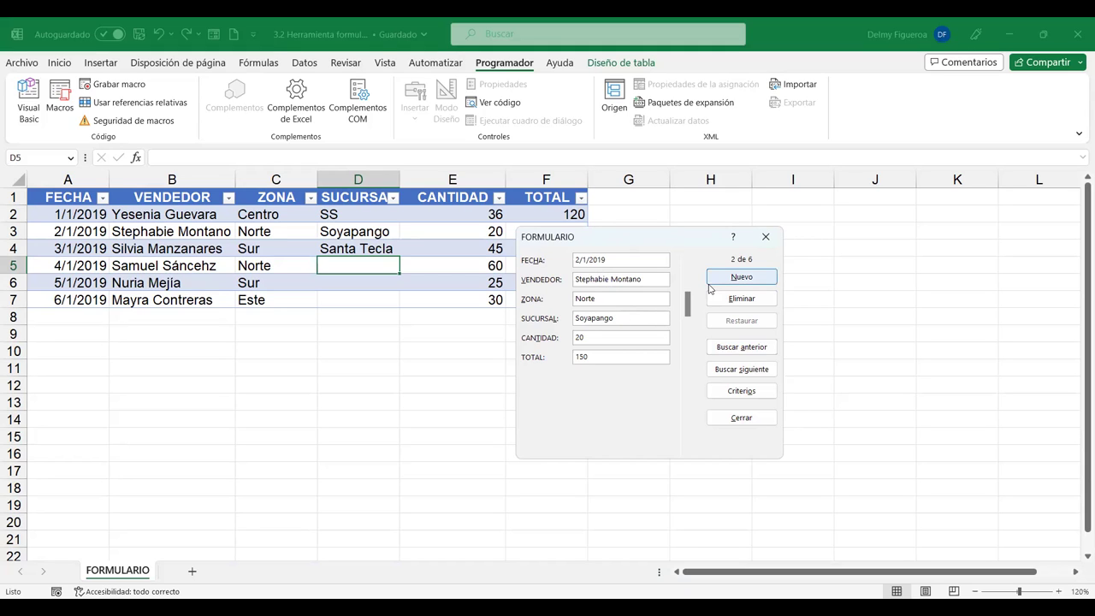
pyautogui.press('BackSpace')
pyautogui.write('n')
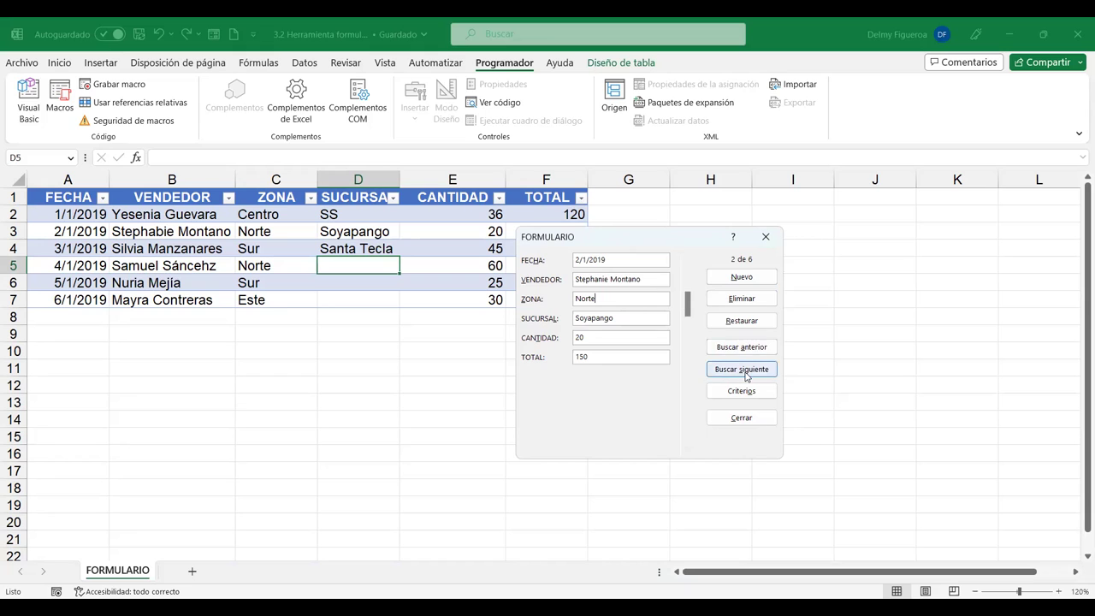
pyautogui.click(746, 376)
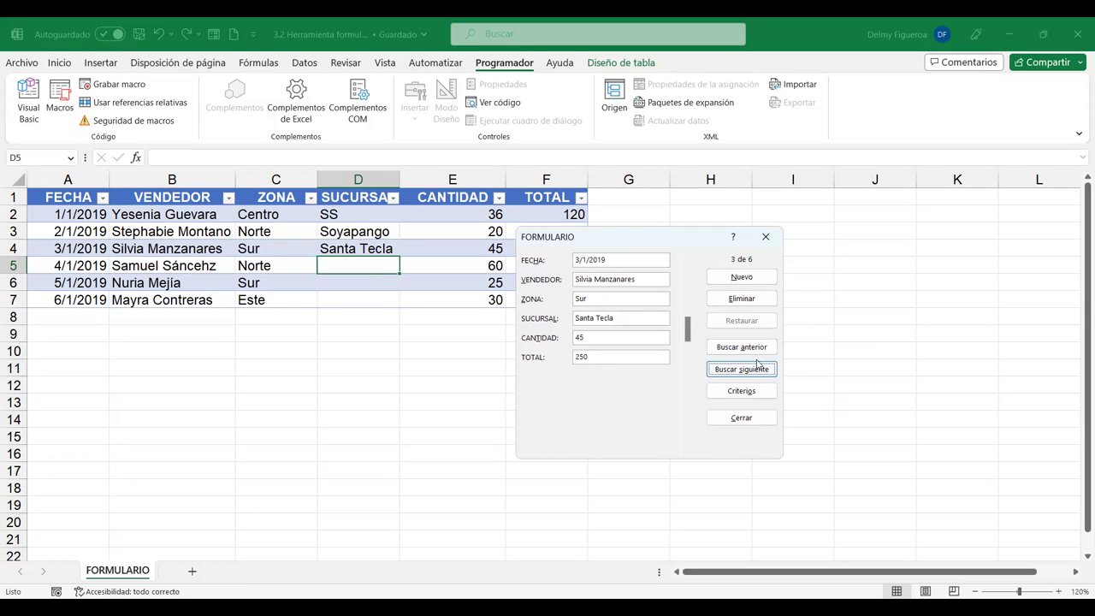
pyautogui.click(760, 347)
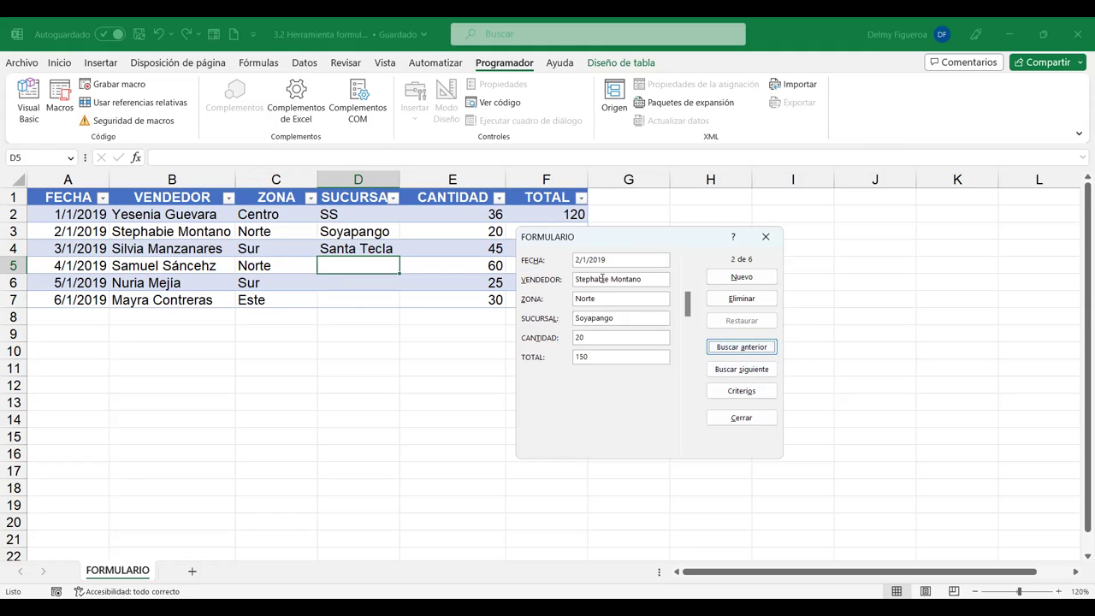
pyautogui.click(602, 279)
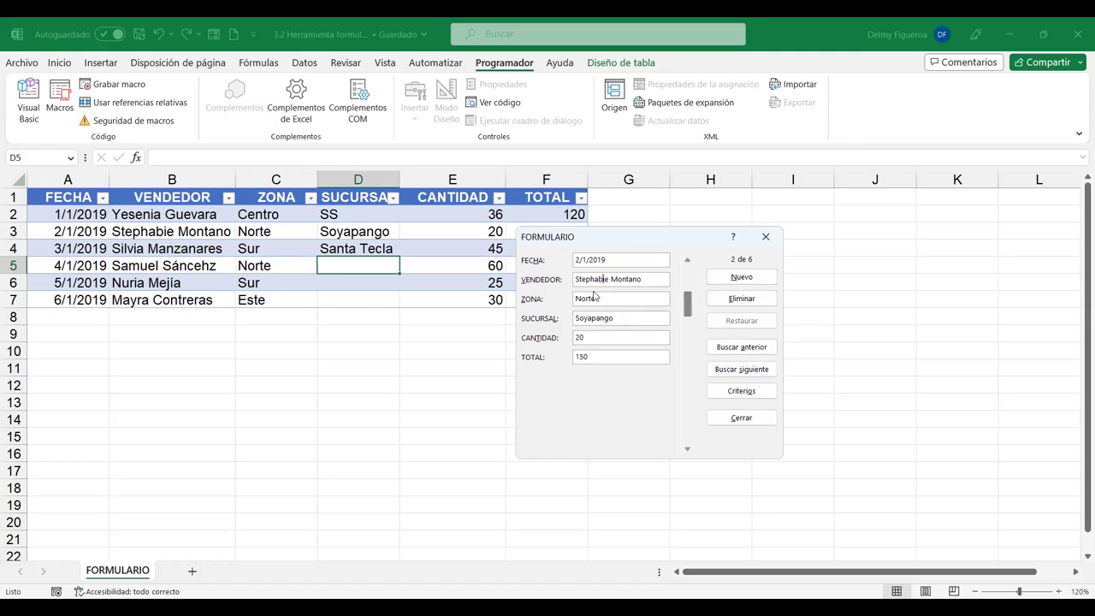
pyautogui.moveTo(687, 272)
pyautogui.press('Delete')
pyautogui.write('n')
pyautogui.press('Return')
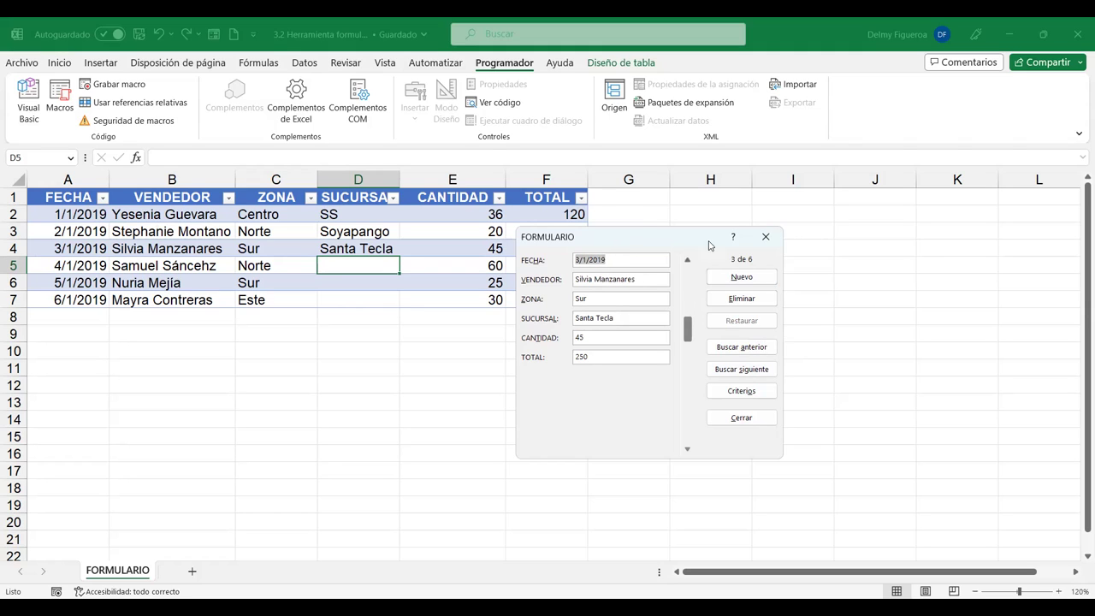
pyautogui.click(742, 351)
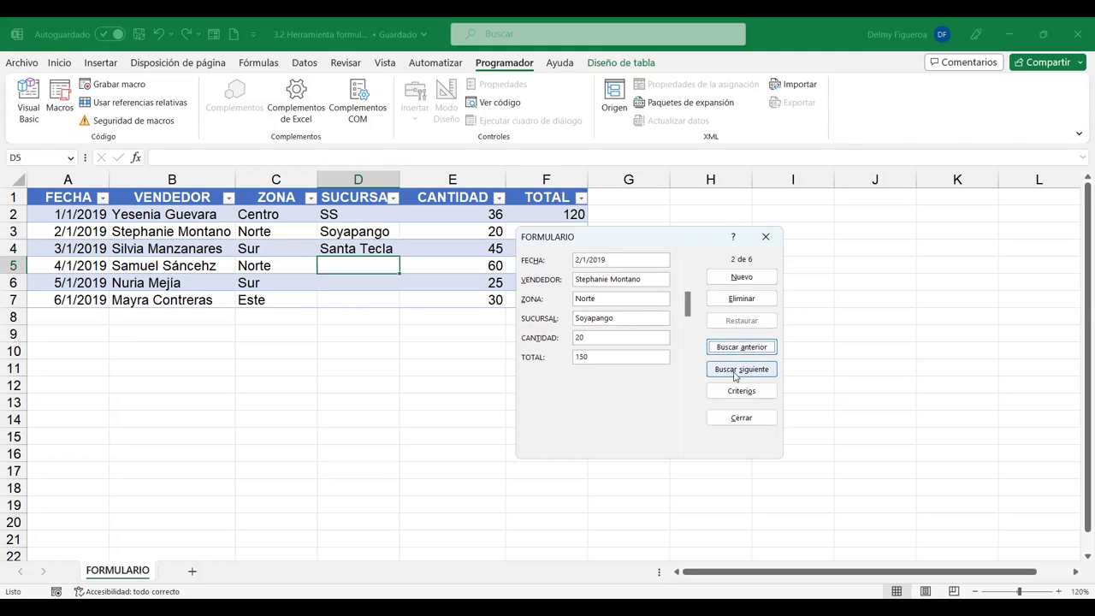
# - Go to record 4 and trim the misspelled ending of the seller's surname
pyautogui.click(744, 377)
pyautogui.click(744, 377)
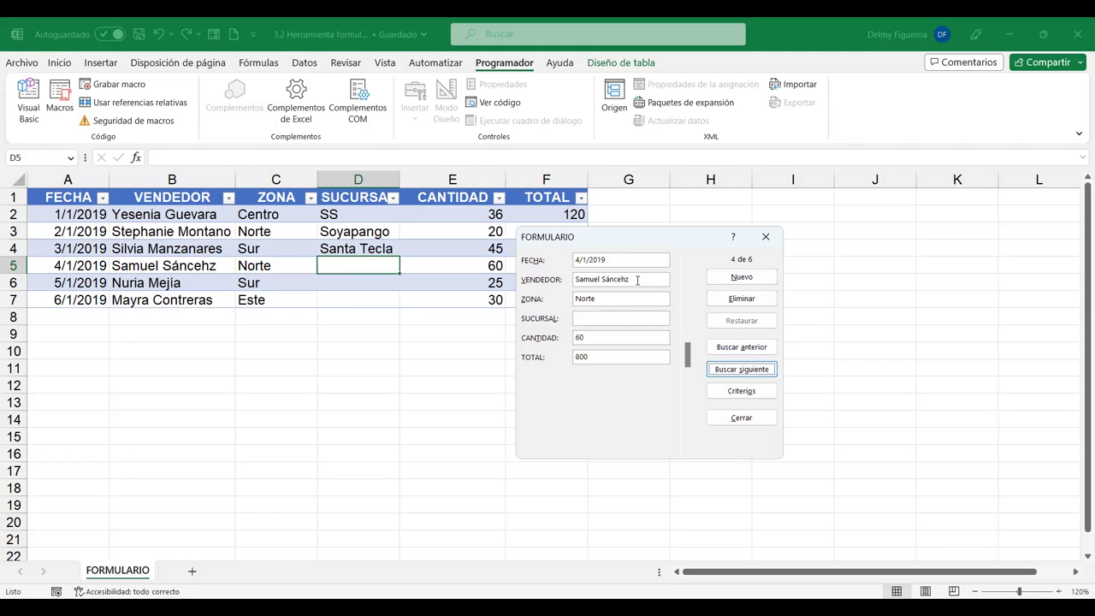
pyautogui.click(637, 280)
pyautogui.press('BackSpace')
pyautogui.press('BackSpace')
pyautogui.press('BackSpace')
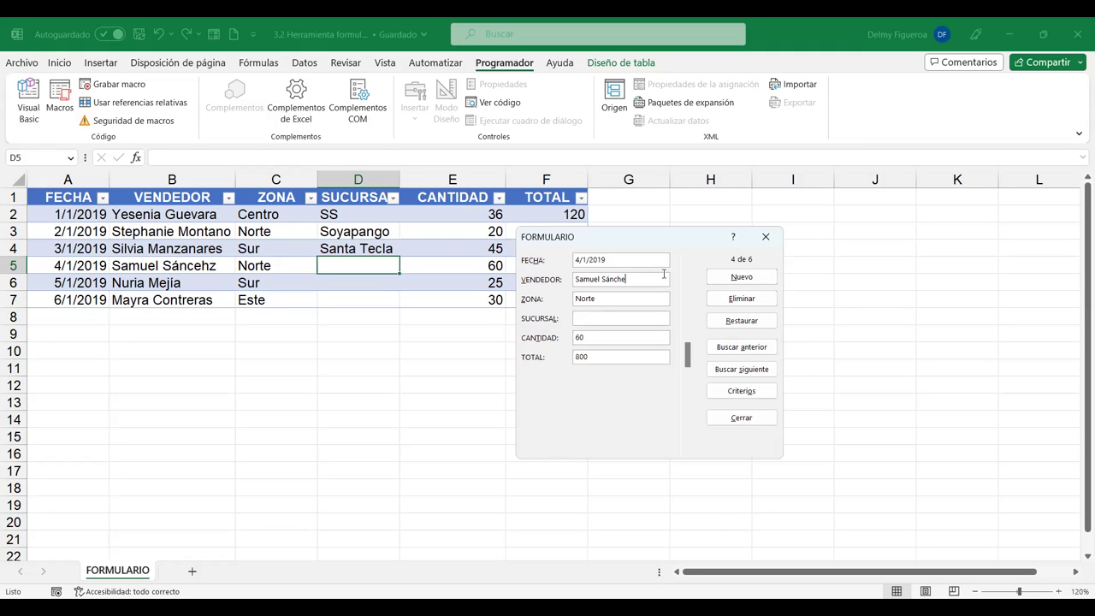
# - Enter branches Chalatenango, Chalchuapa and Santa Ana for records 4–6, then close the form
pyautogui.click(619, 315)
pyautogui.write('Chalatenando')
pyautogui.press('BackSpace')
pyautogui.press('BackSpace')
pyautogui.write('go')
pyautogui.press('Return')
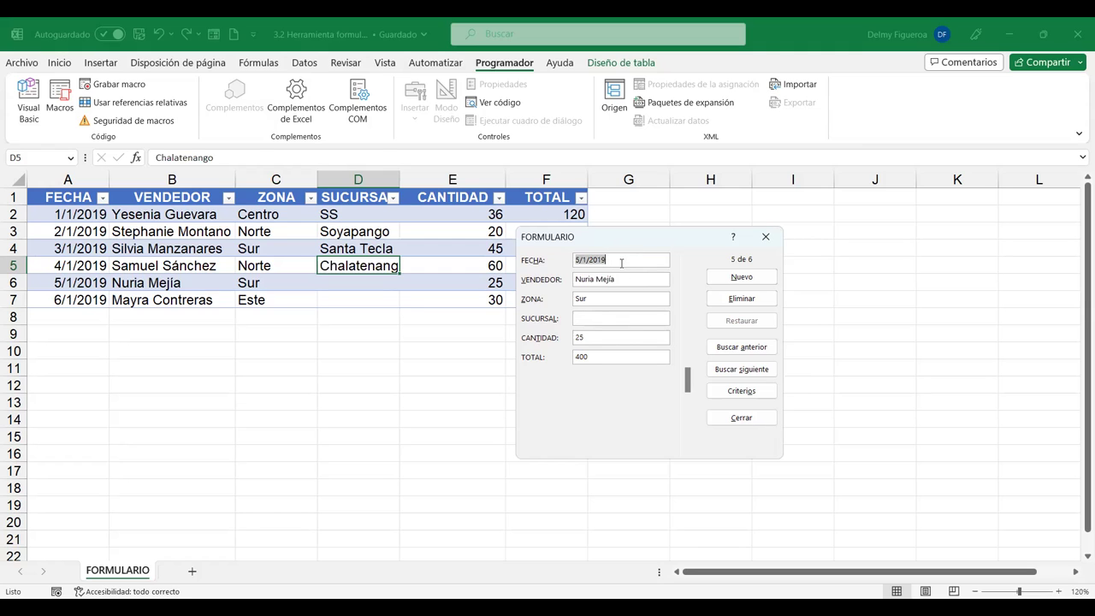
pyautogui.press('Tab')
pyautogui.press('Tab')
pyautogui.press('Tab')
pyautogui.write('Cab')
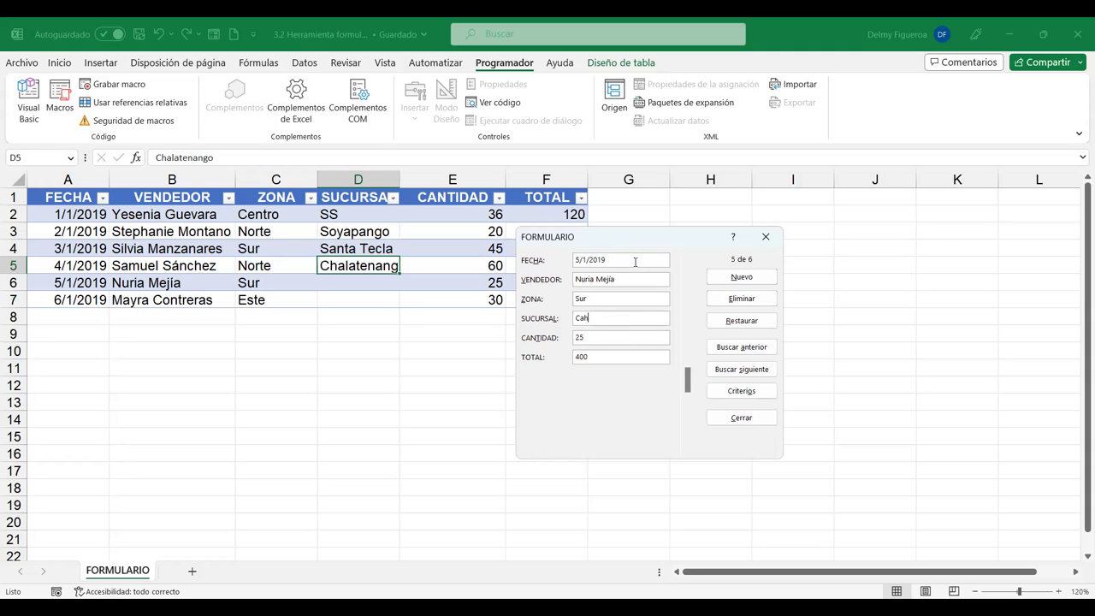
pyautogui.press('BackSpace')
pyautogui.write('halchuapa')
pyautogui.press('Return')
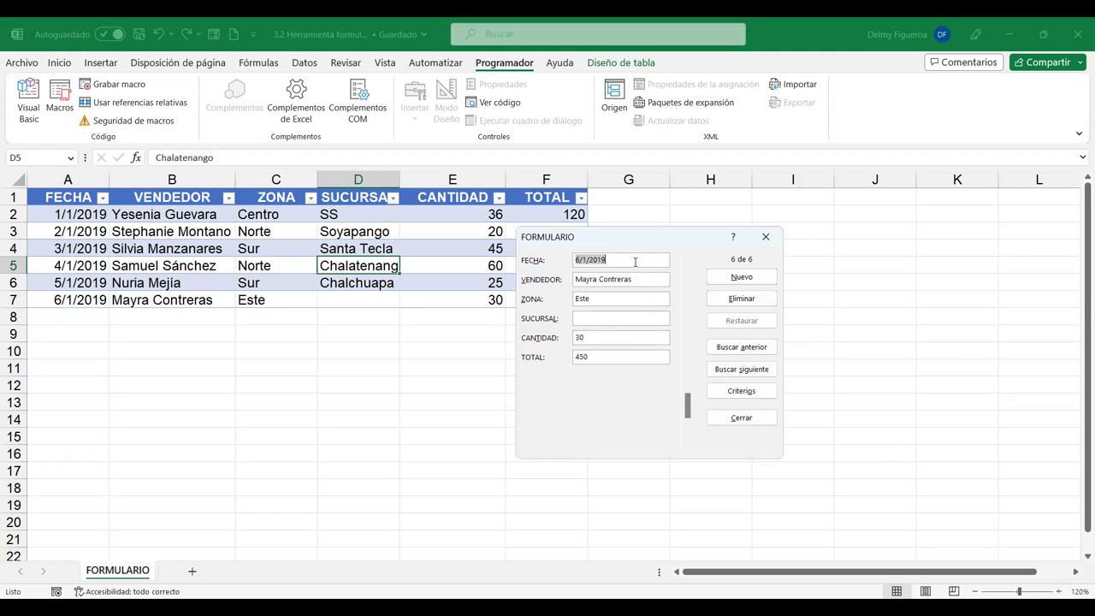
pyautogui.press('Tab')
pyautogui.press('Tab')
pyautogui.press('Tab')
pyautogui.write('Santa ')
pyautogui.write('Ana')
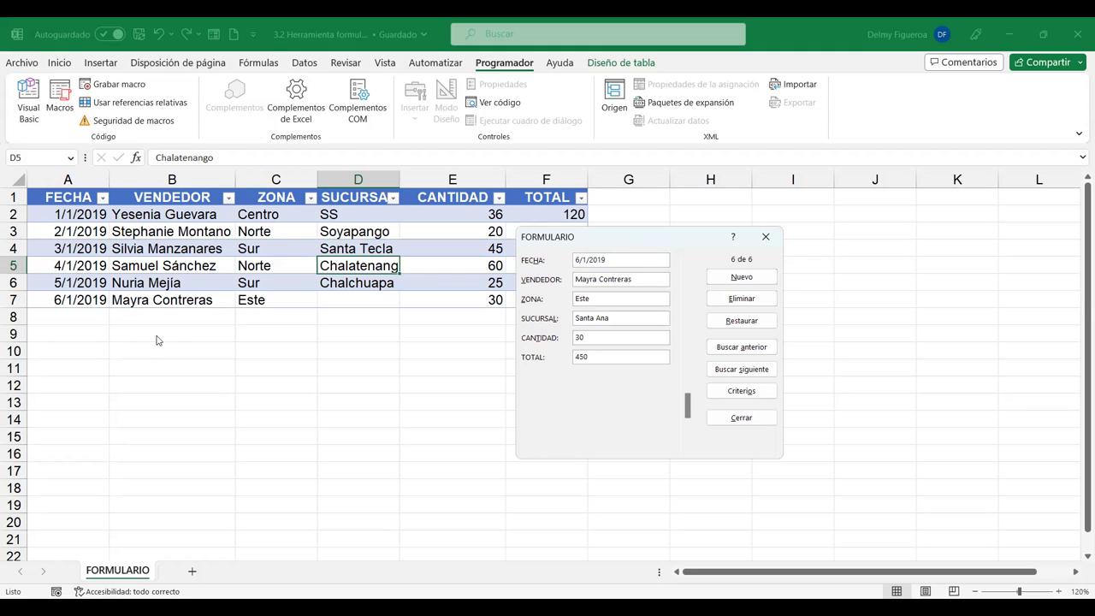
pyautogui.press('Return')
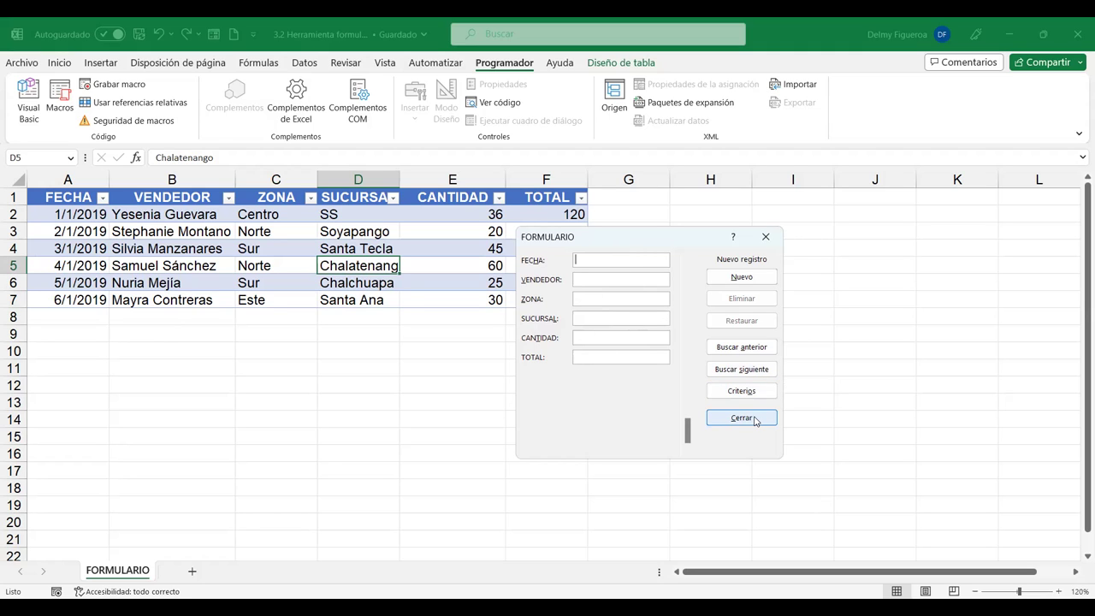
pyautogui.click(756, 419)
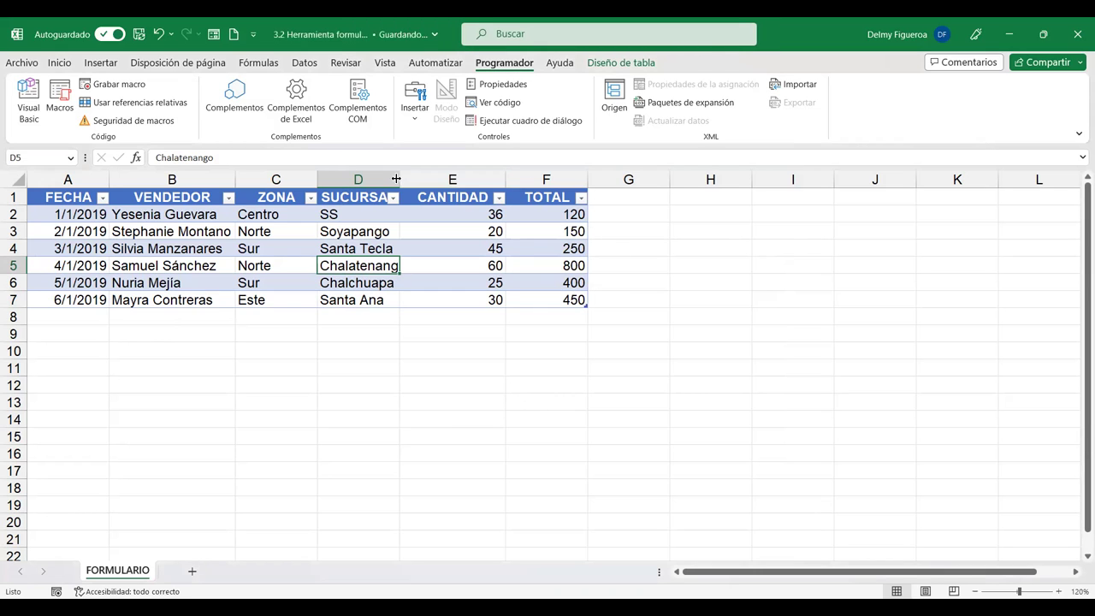
# - AutoFit column D so the longest SUCURSAL branch name fits
pyautogui.doubleClick(399, 179)
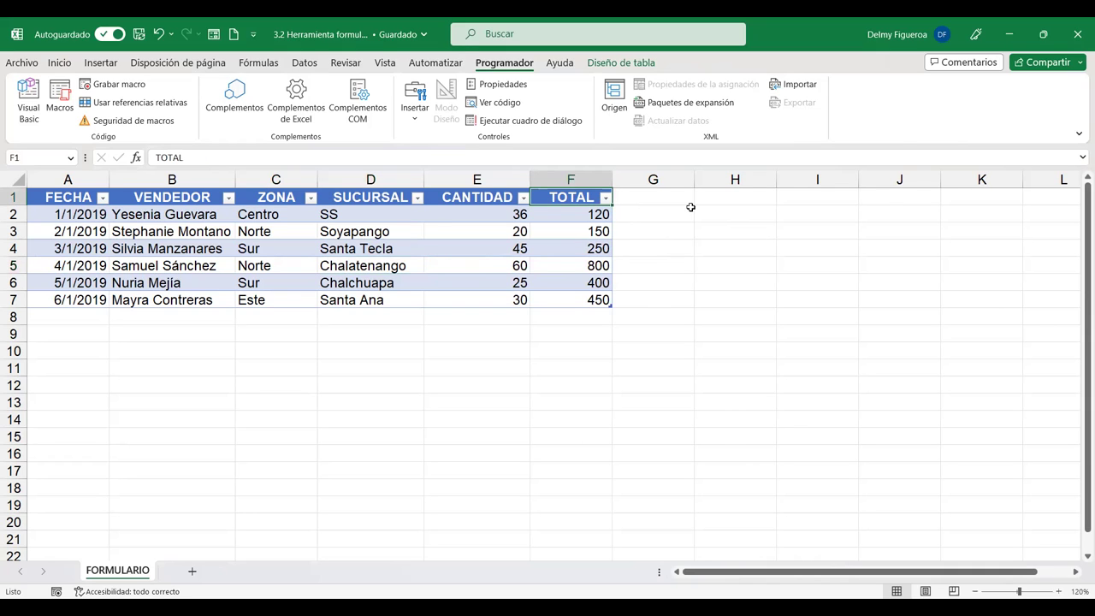
# - Add the column headers PRECIO in F1 and TOTAL in G1
pyautogui.write('PRECIO')
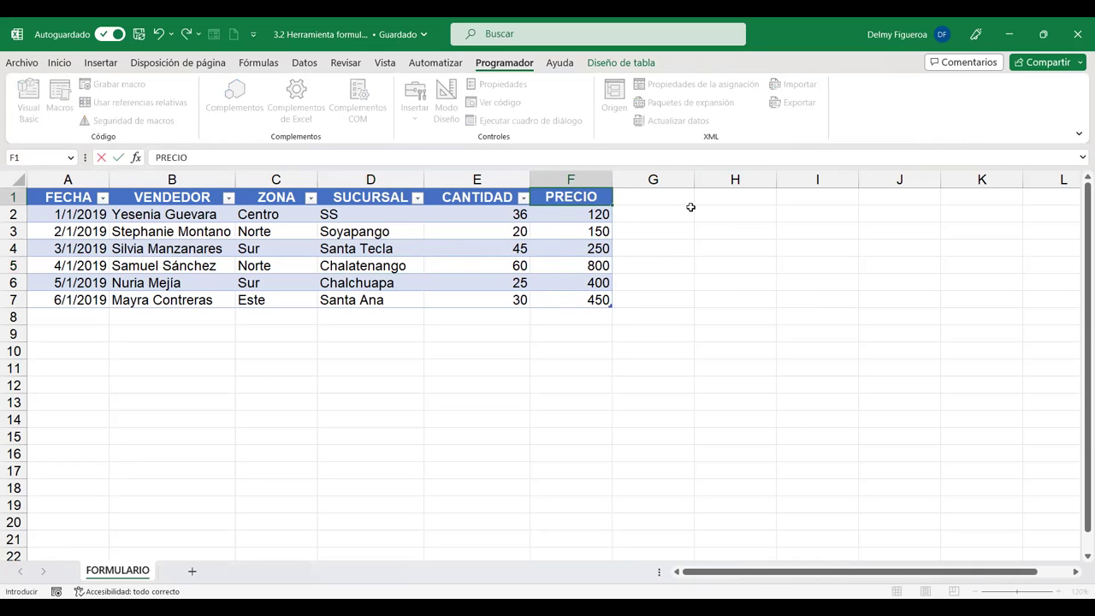
pyautogui.click(690, 205)
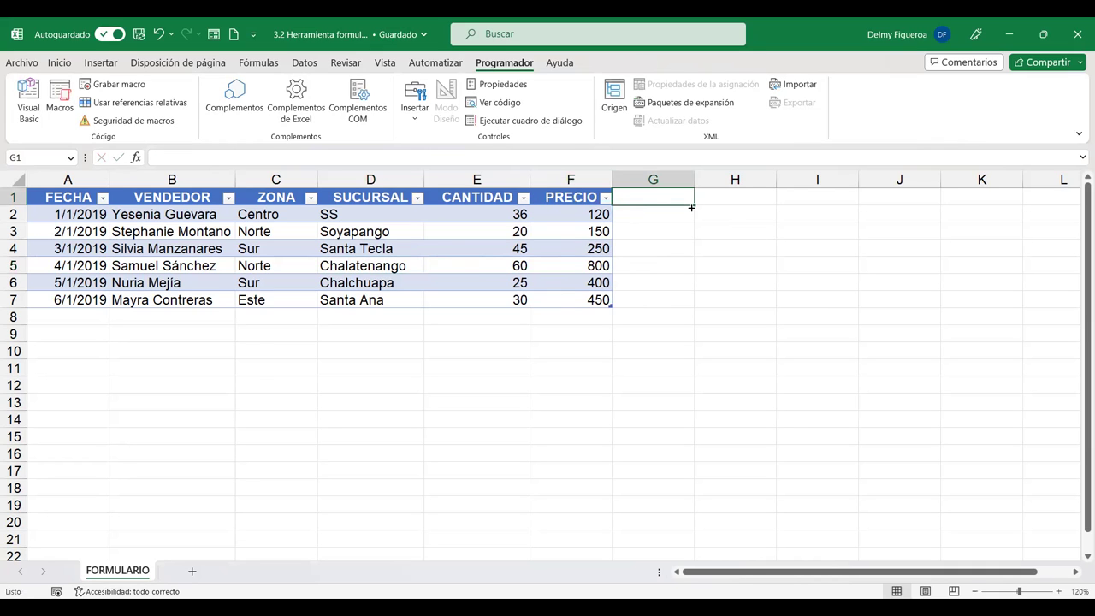
pyautogui.write('TOTAL')
pyautogui.press('Return')
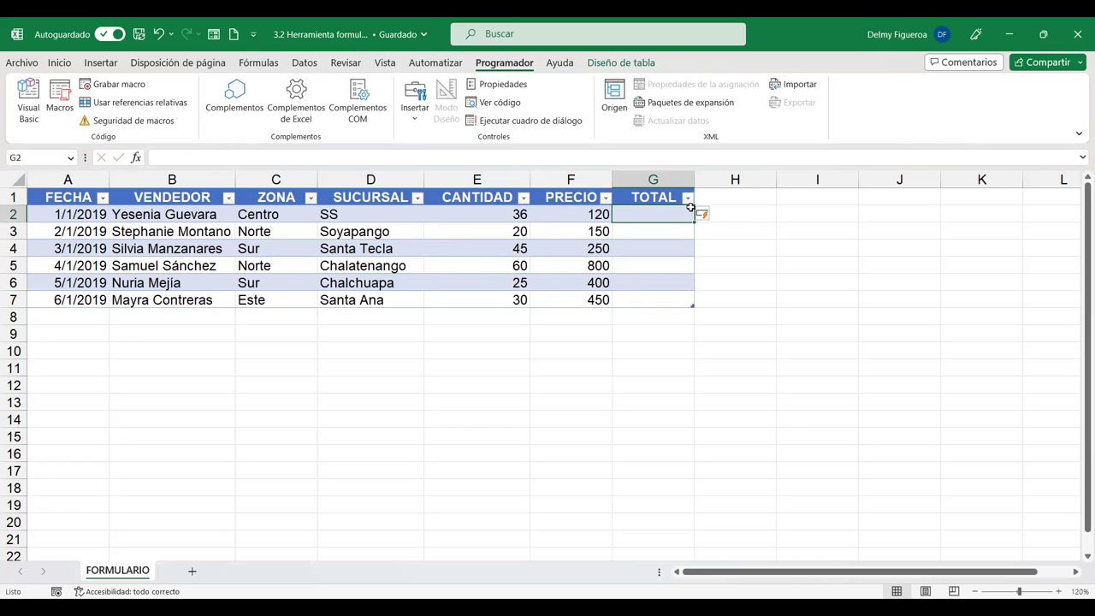
pyautogui.write('=')
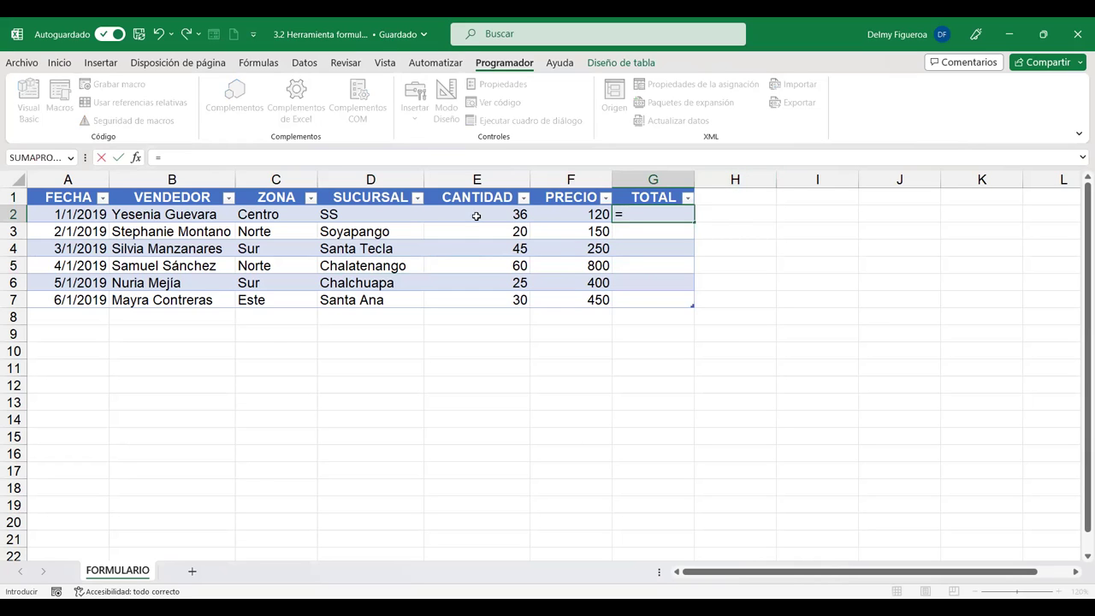
pyautogui.click(477, 215)
pyautogui.write('*')
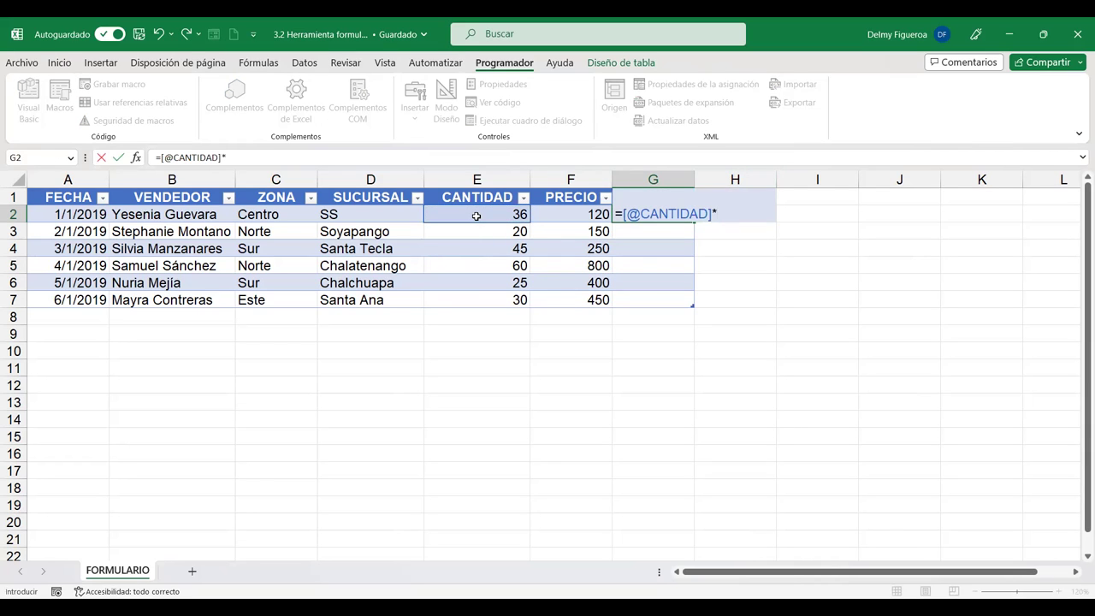
pyautogui.click(550, 212)
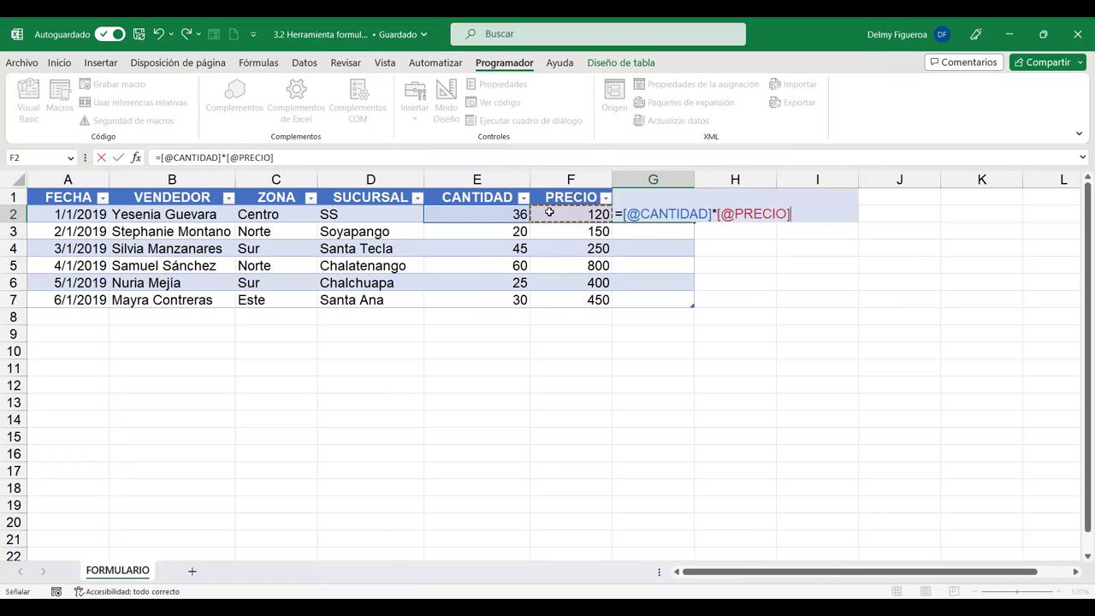
pyautogui.press('Return')
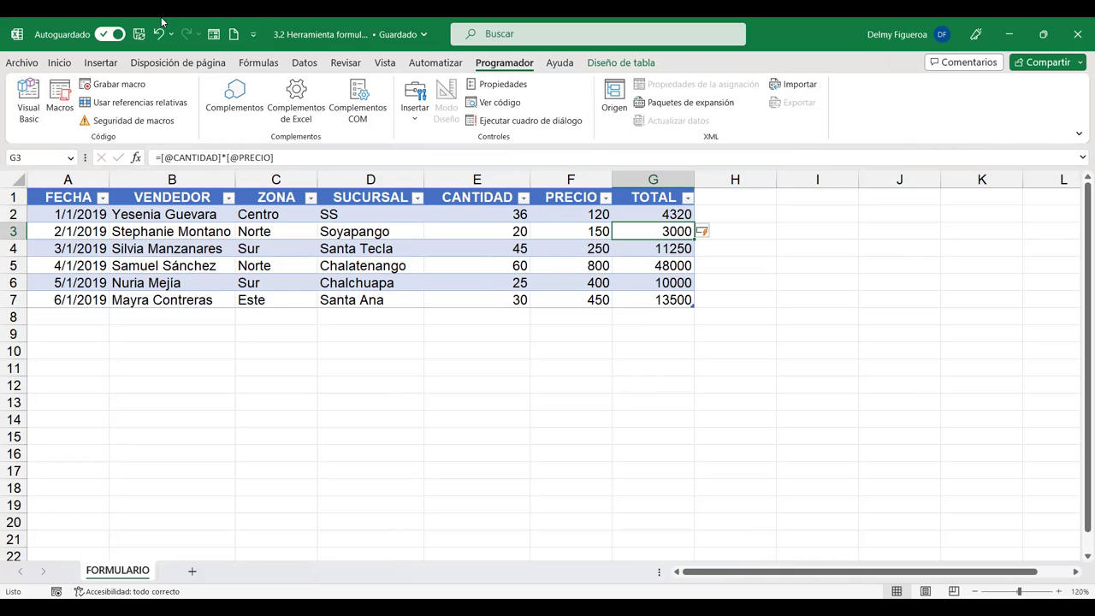
# - Open the sales table's data form and start a blank new record
pyautogui.click(214, 34)
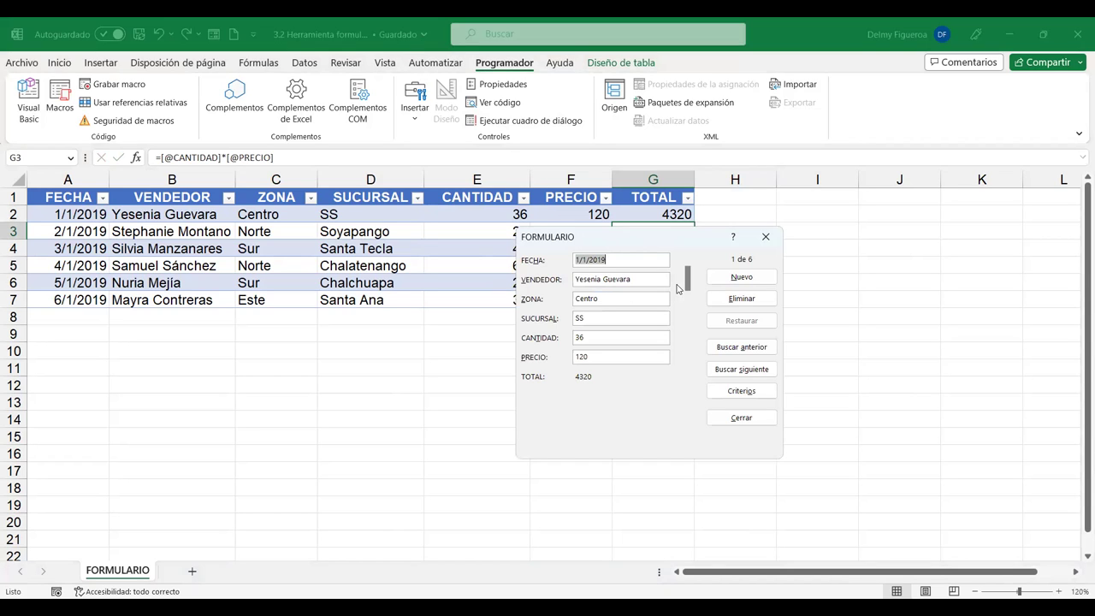
pyautogui.click(744, 278)
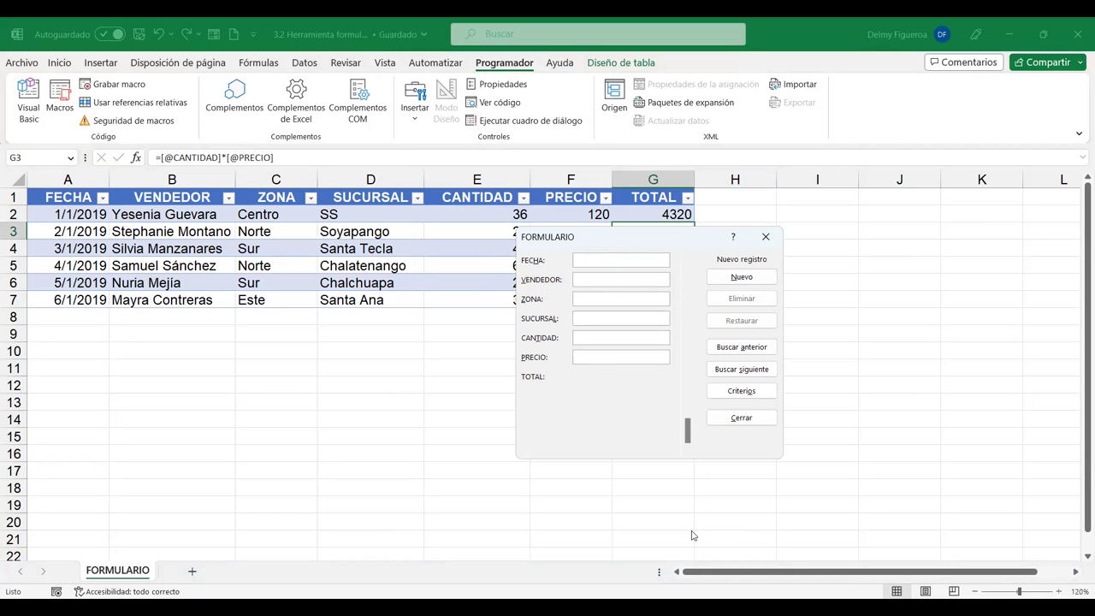
pyautogui.click(839, 200)
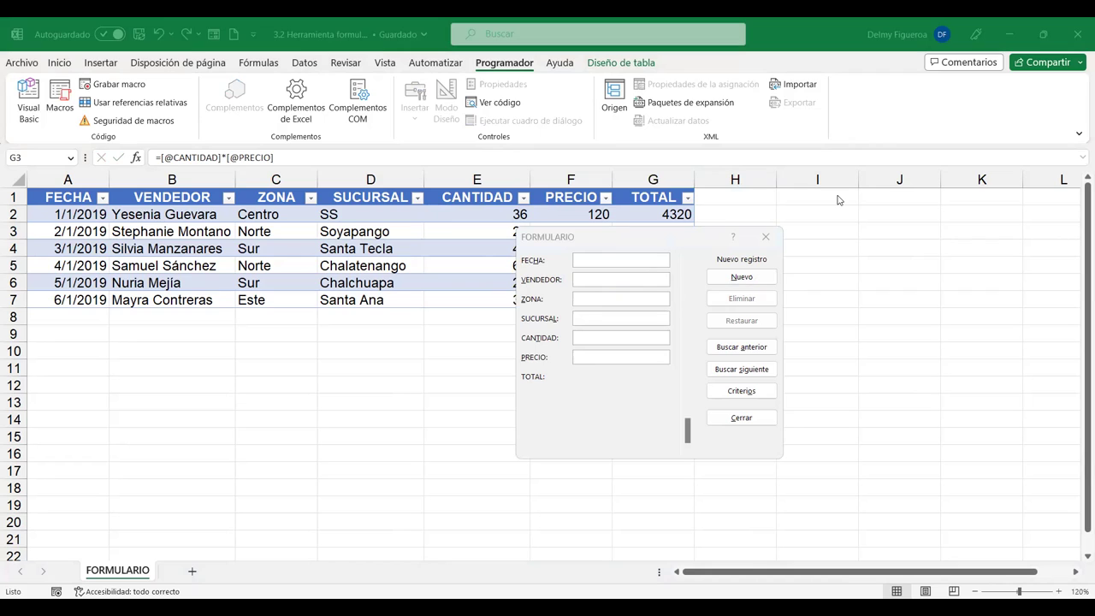
pyautogui.click(631, 259)
# - Fill in the record: date 7/1/2019, the seller's name, zone Norte, branch SS, quantity 20, price 300
pyautogui.write('7/1/2019')
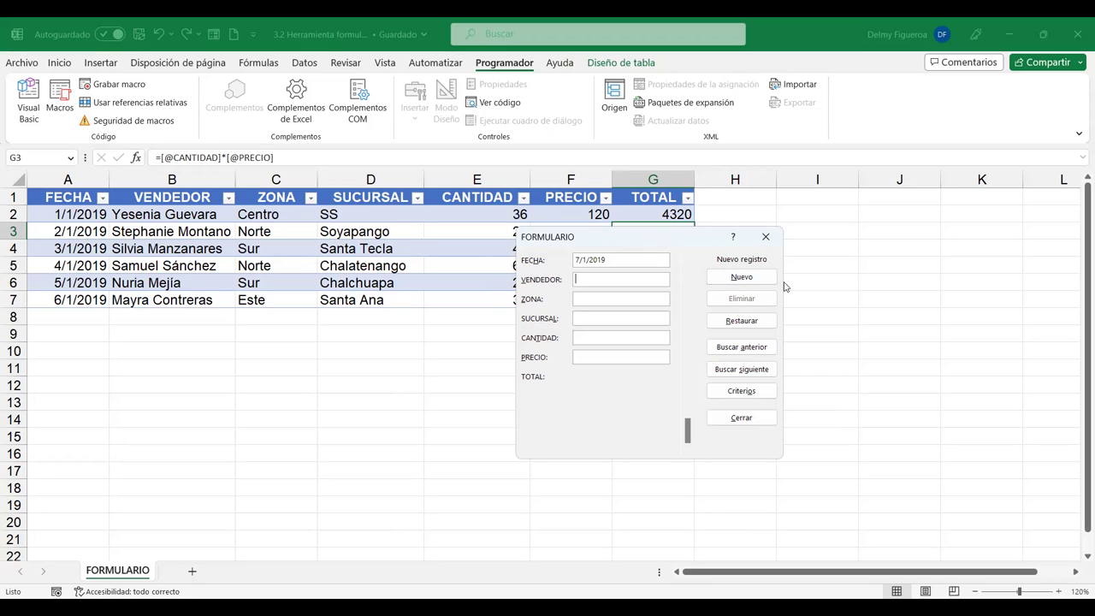
pyautogui.press('Left')
pyautogui.press('Left')
pyautogui.press('BackSpace')
pyautogui.write('a')
pyautogui.write('Norte')
pyautogui.press('Tab')
pyautogui.write('SS')
pyautogui.press('Tab')
pyautogui.write('20')
pyautogui.write('300')
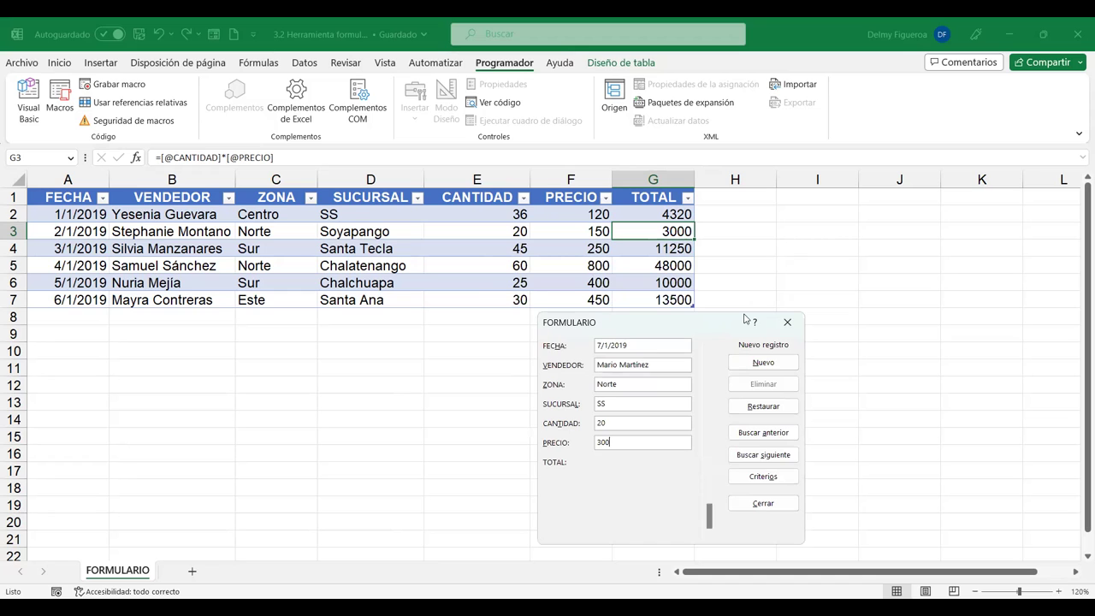
# - Save the 7/1/2019 record, then add an 8/1/2019 sale for another seller: Centro, SS, 55 at 150
pyautogui.press('Return')
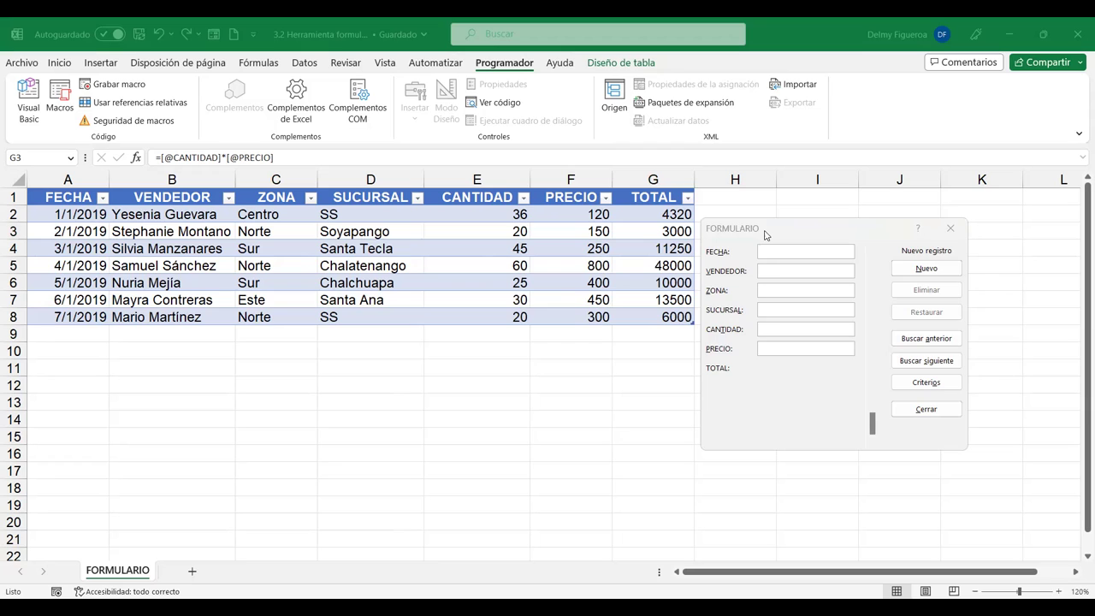
pyautogui.moveTo(765, 234); pyautogui.dragTo(587, 266)
pyautogui.write('8/1/2019')
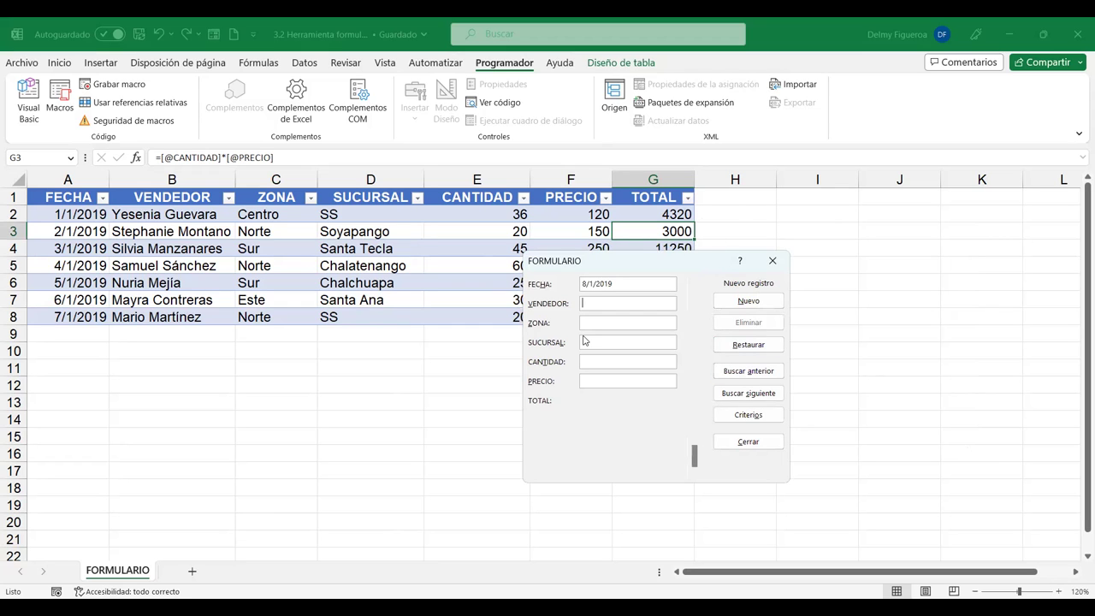
pyautogui.press('Tab')
pyautogui.write('Centro')
pyautogui.press('Tab')
pyautogui.write('SS')
pyautogui.write('55150')
pyautogui.press('Return')
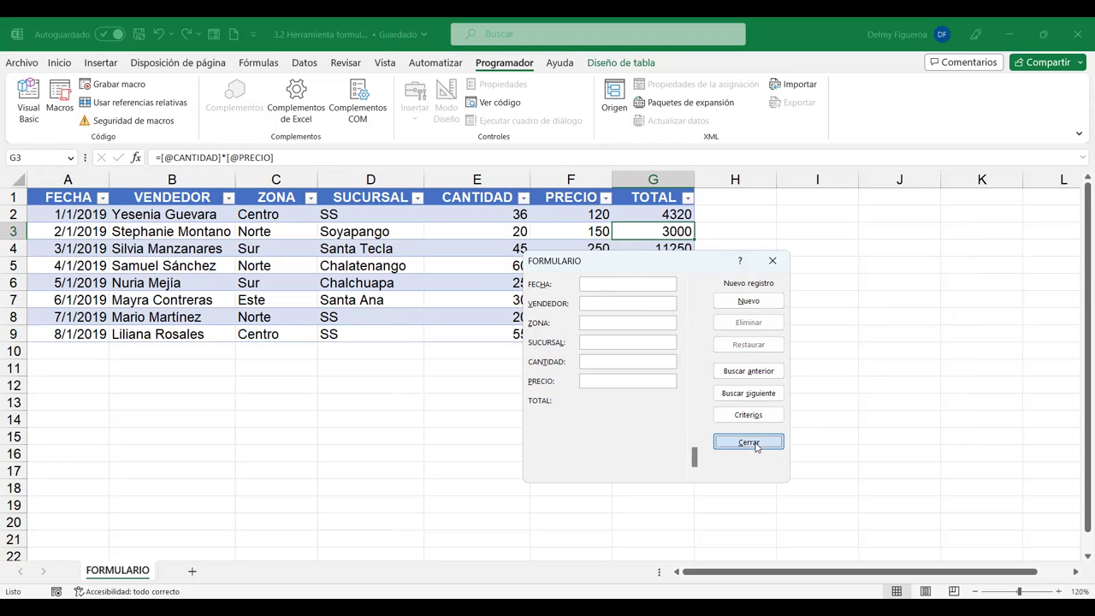
# - Close and reopen the data form, then switch it to Criterios search mode
pyautogui.click(750, 442)
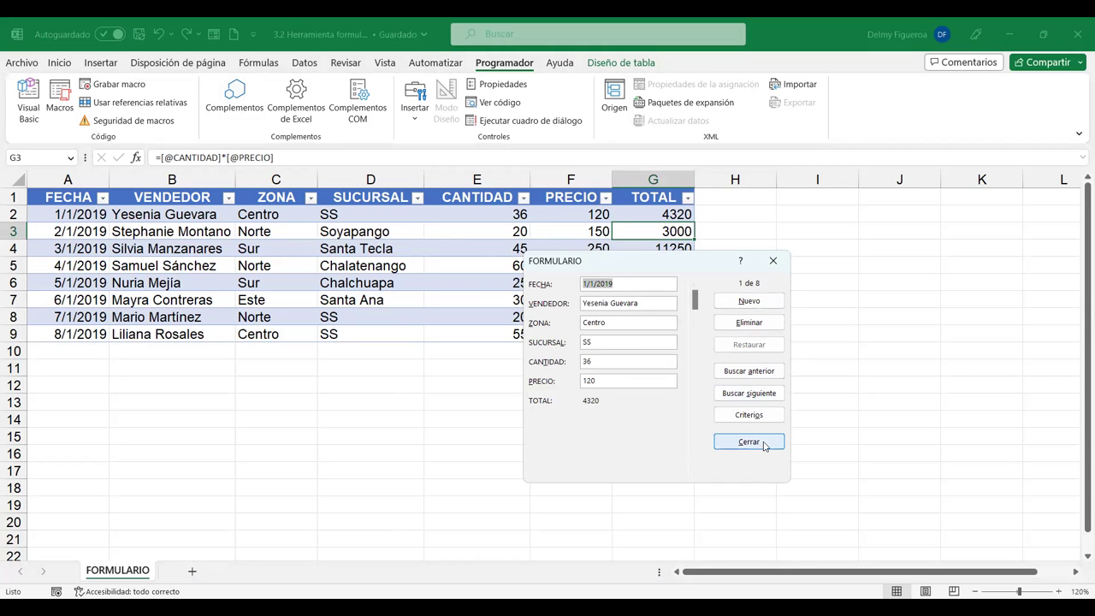
pyautogui.click(746, 414)
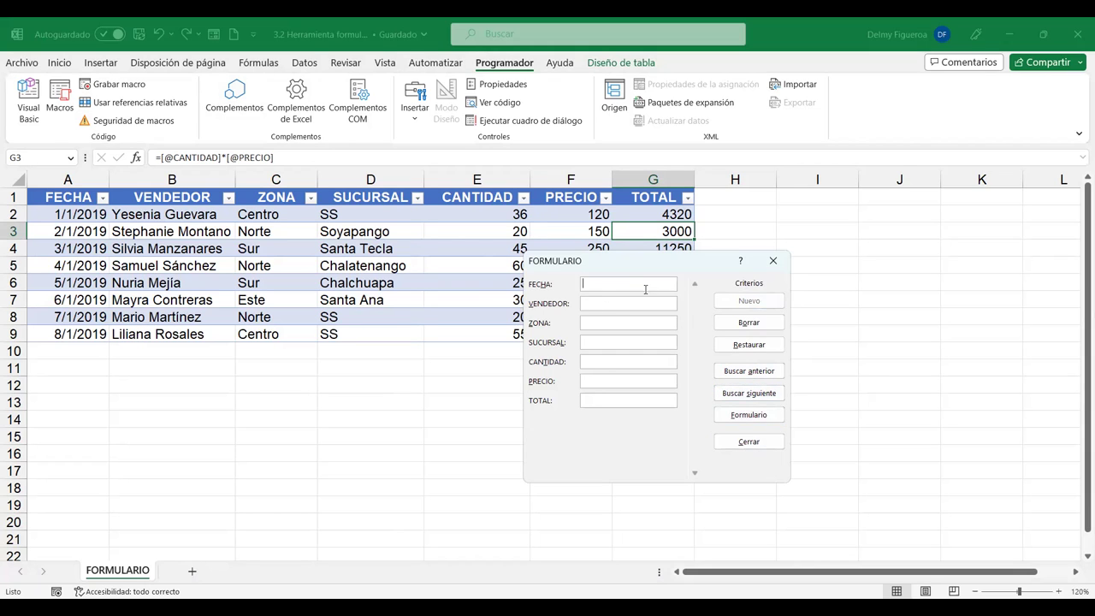
# - Find the 4/1/2019 sale by date criterion, then clear that criterion
pyautogui.write('4/1/2019')
pyautogui.press('Return')
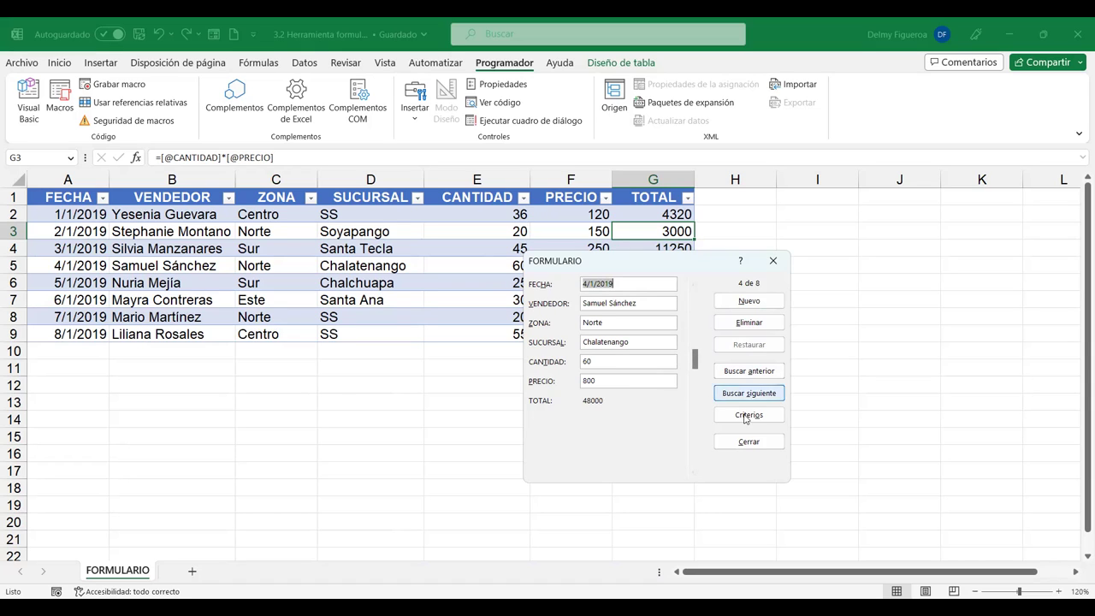
pyautogui.click(756, 417)
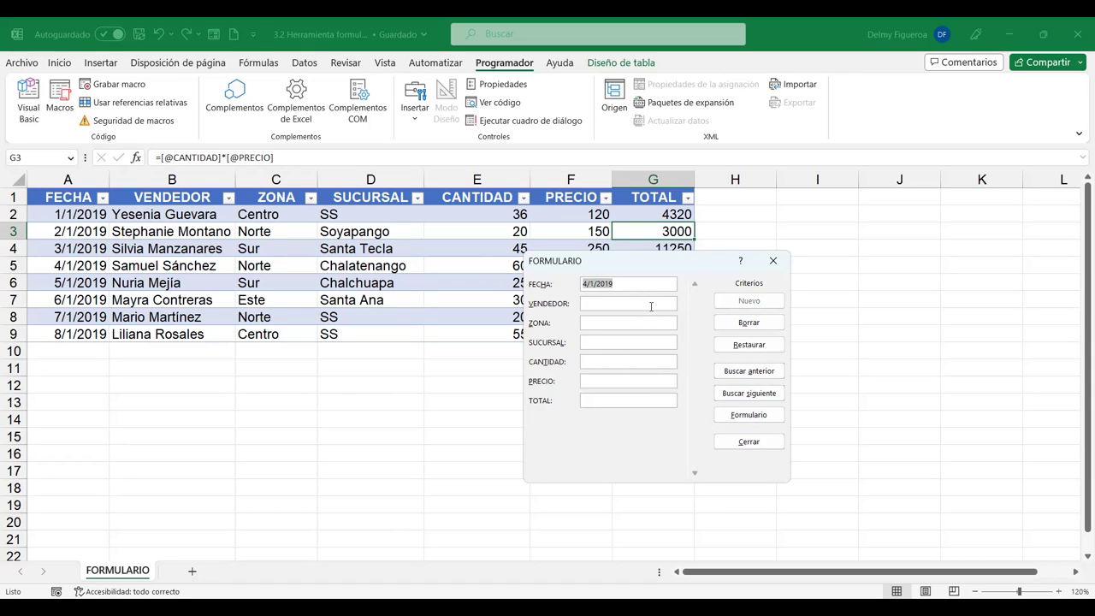
pyautogui.press('Delete')
pyautogui.press('Return')
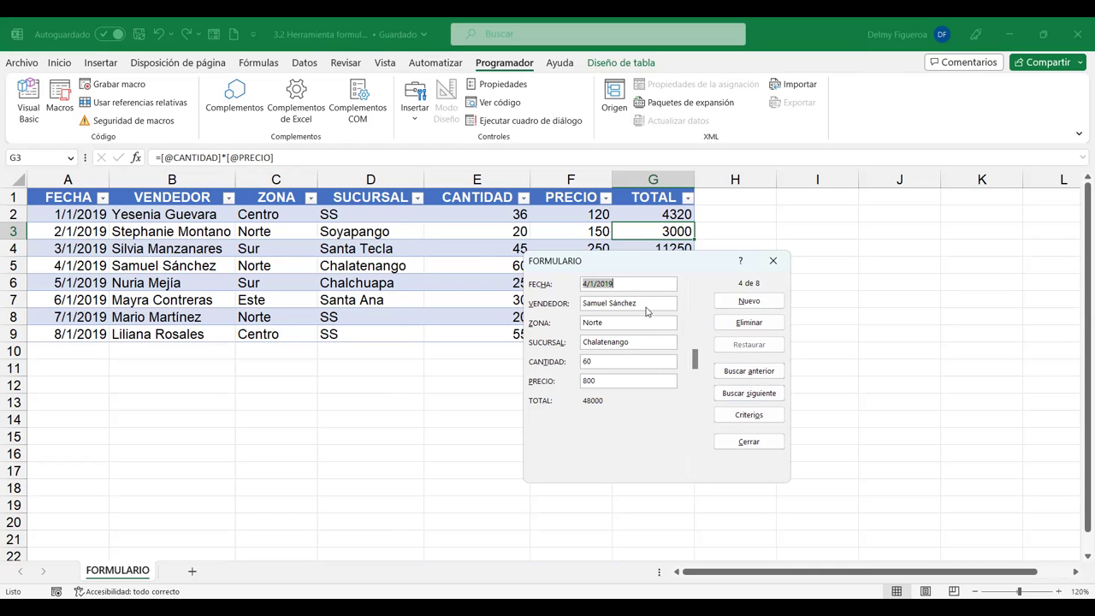
# - Search by a salesperson's name in VENDEDOR, stepping through matches to record 3 of 8
pyautogui.click(761, 422)
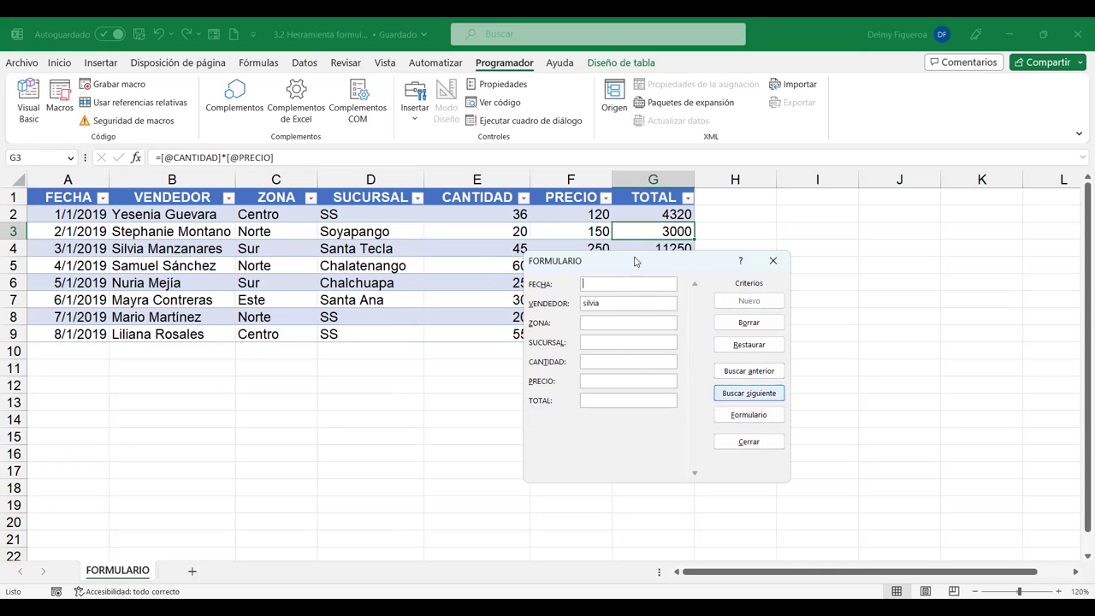
pyautogui.press('Tab')
pyautogui.write('S')
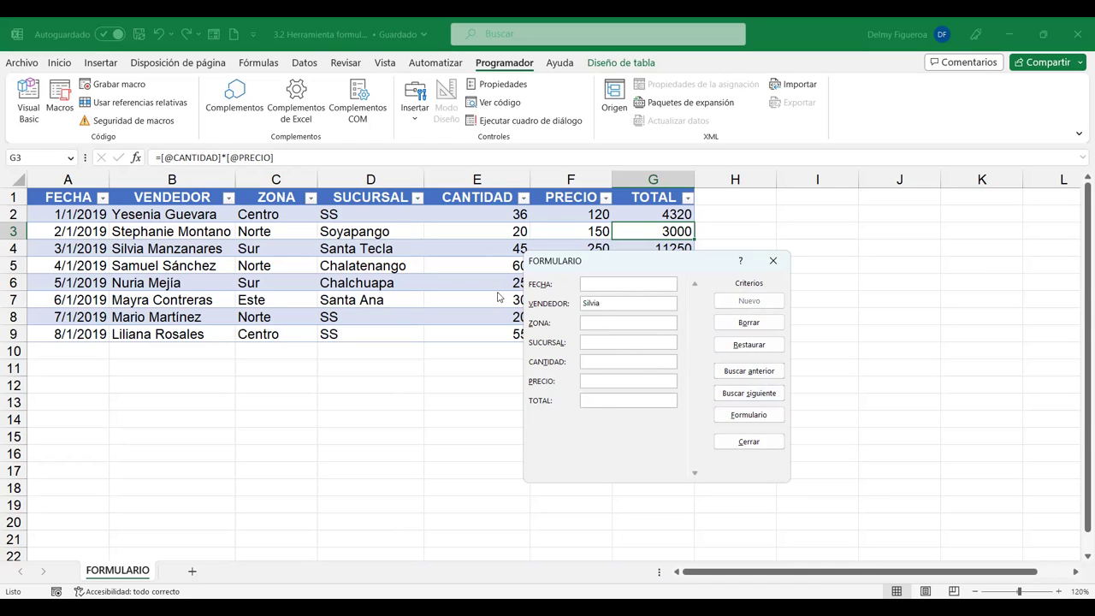
pyautogui.press('Return')
pyautogui.moveTo(695, 359)
pyautogui.moveTo(698, 364); pyautogui.dragTo(694, 389)
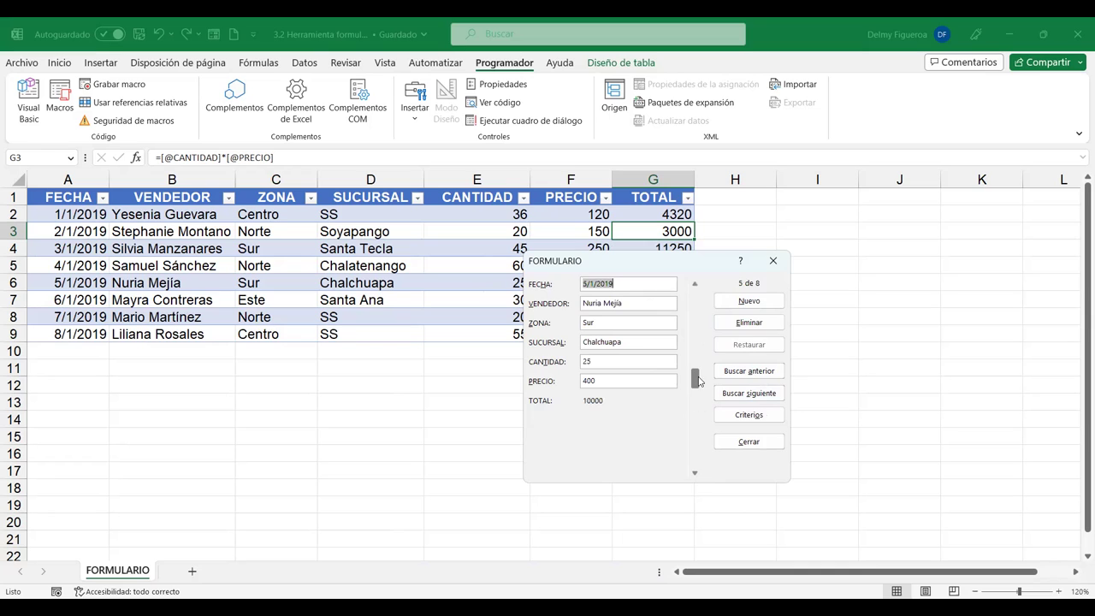
pyautogui.click(748, 415)
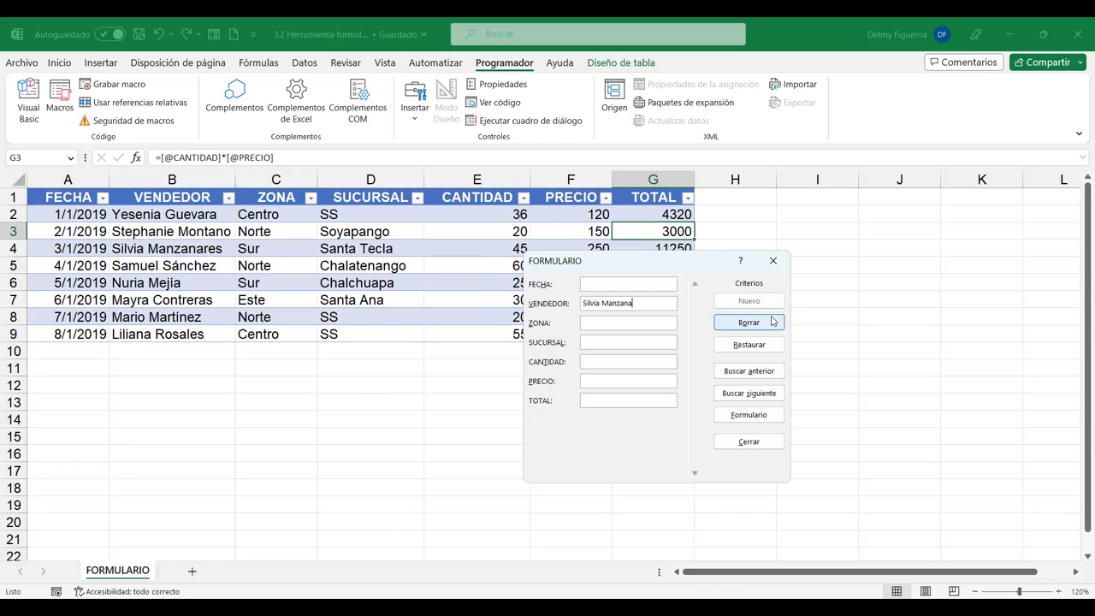
pyautogui.press('Return')
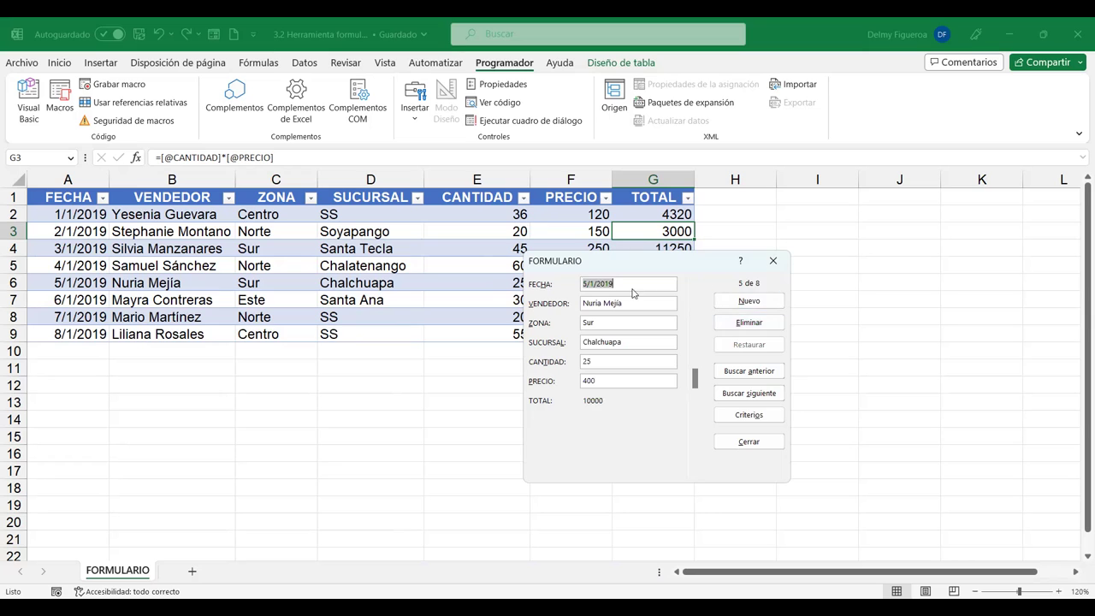
pyautogui.click(749, 415)
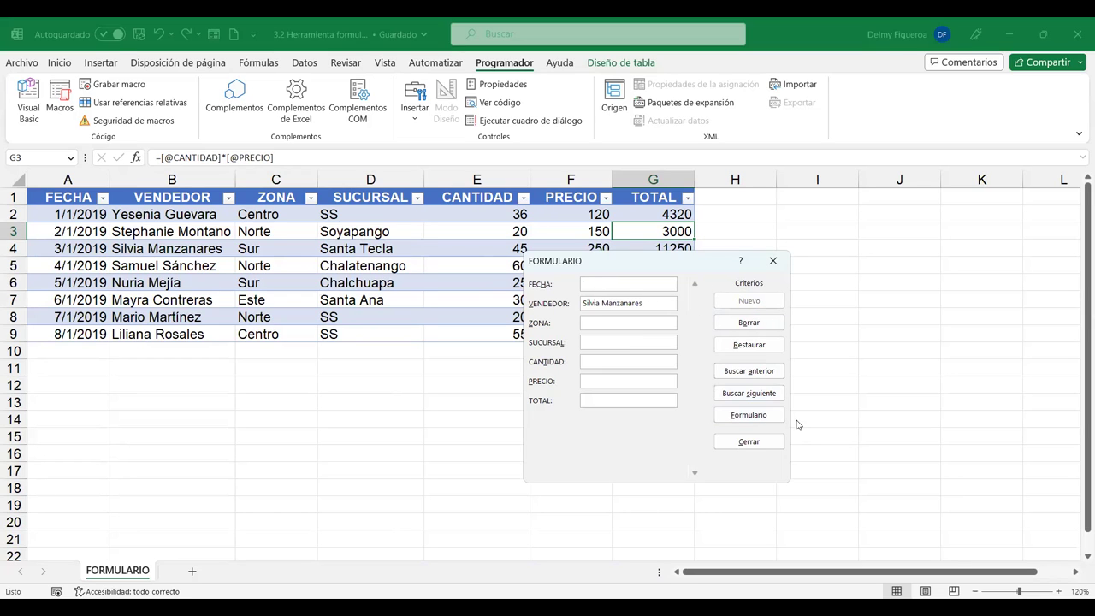
pyautogui.click(767, 374)
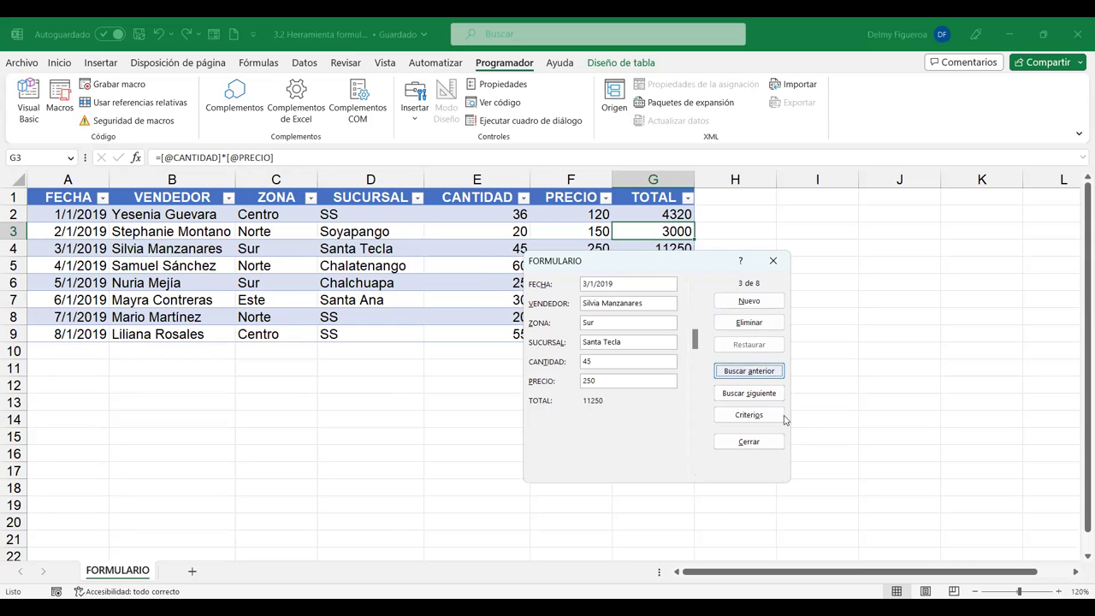
pyautogui.click(769, 394)
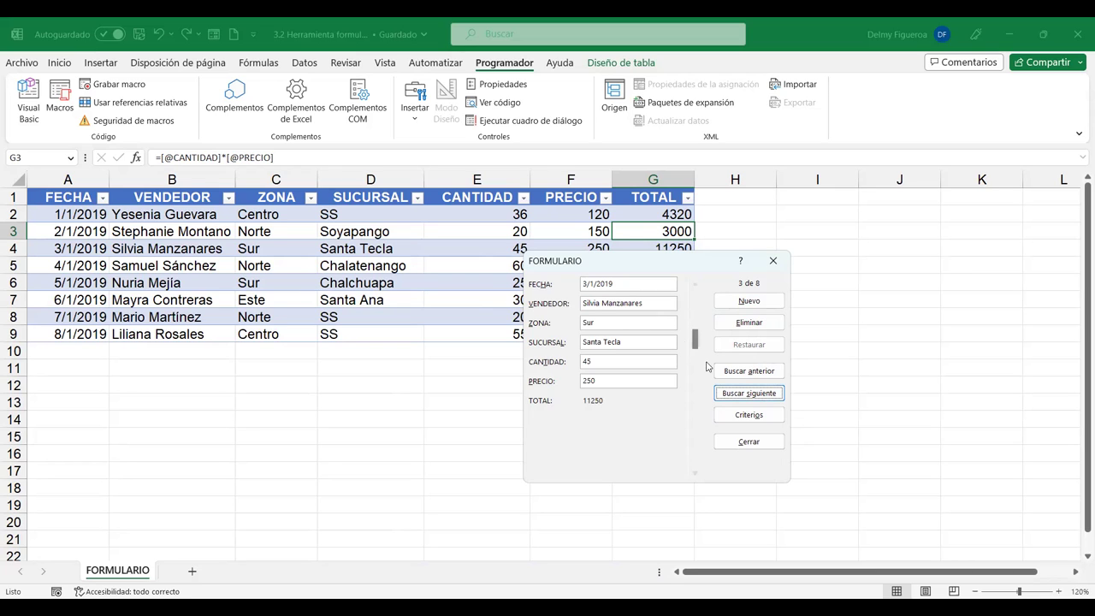
pyautogui.click(753, 415)
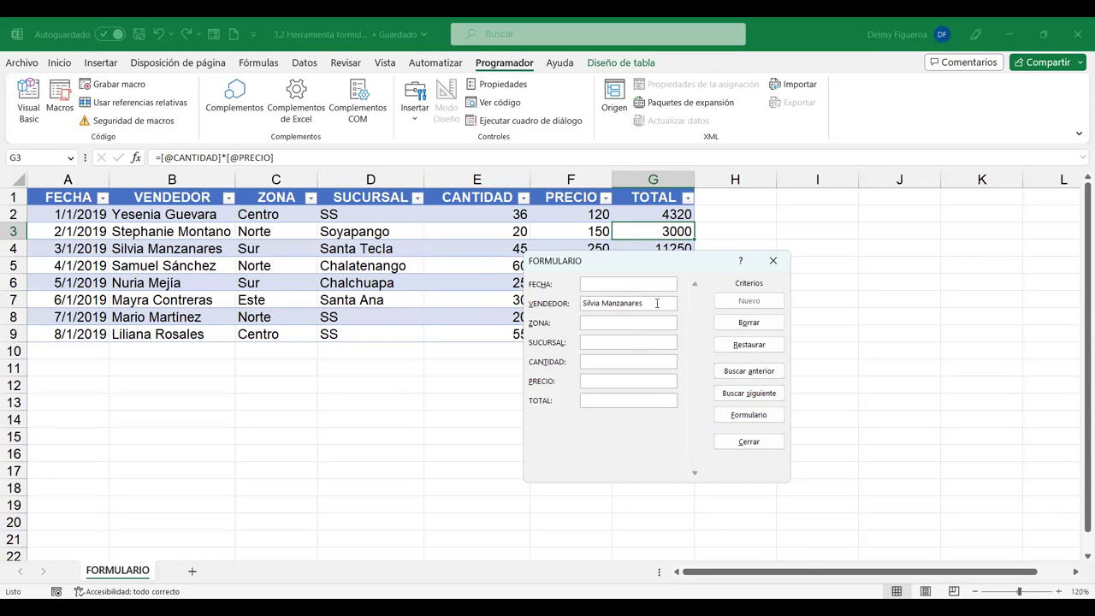
# - Clear the seller criterion and browse Norte records back to record 2 of 8, the 2/1/2019 Soyapango sale
pyautogui.moveTo(657, 303); pyautogui.dragTo(513, 287)
pyautogui.press('BackSpace')
pyautogui.write('Norte')
pyautogui.click(749, 393)
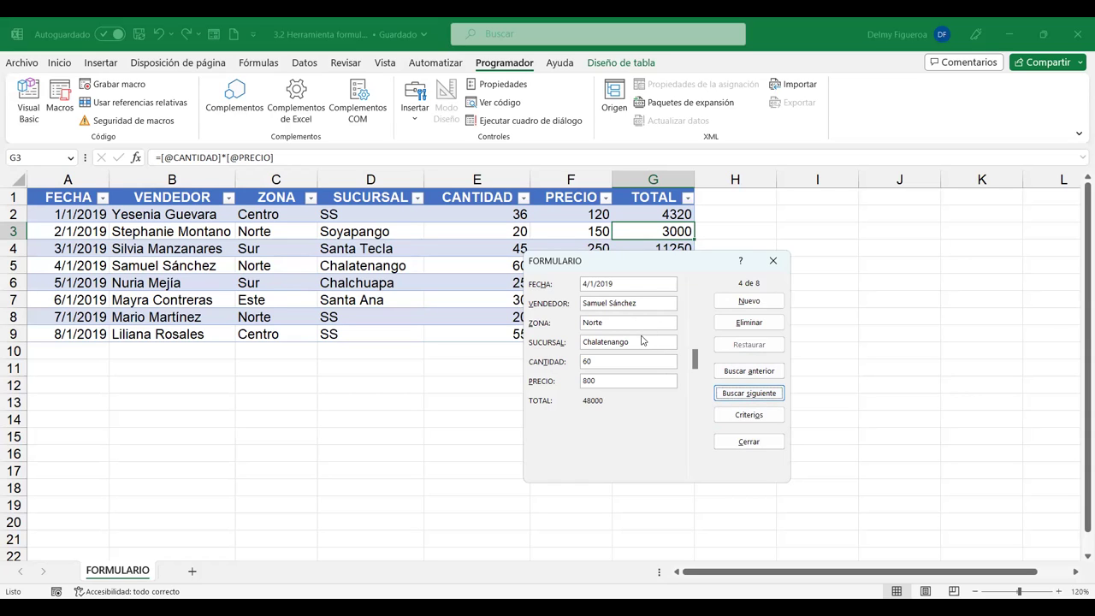
pyautogui.click(764, 395)
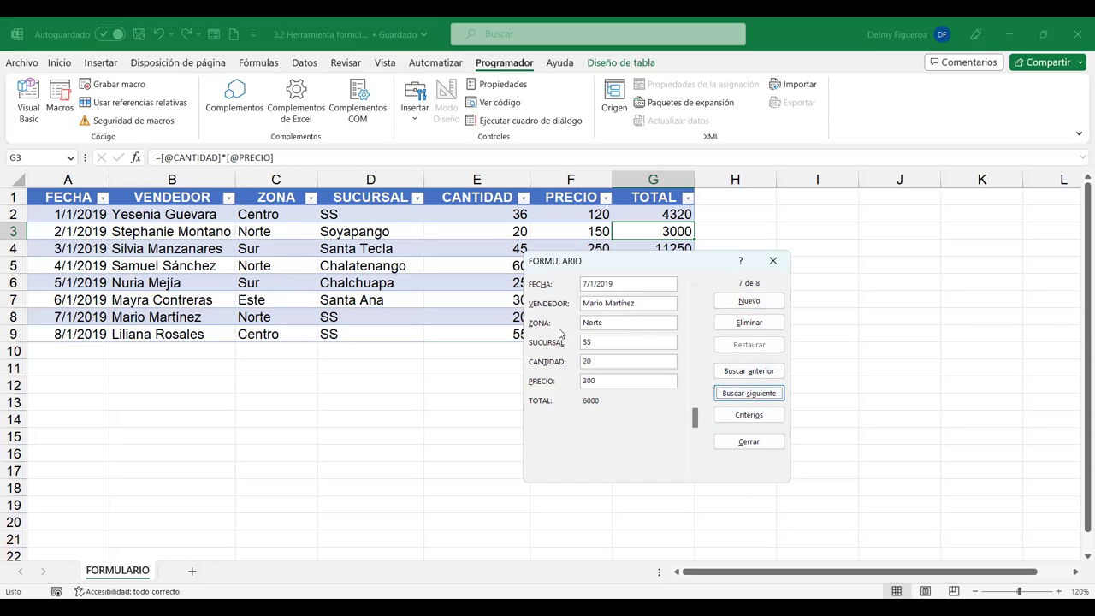
pyautogui.click(750, 373)
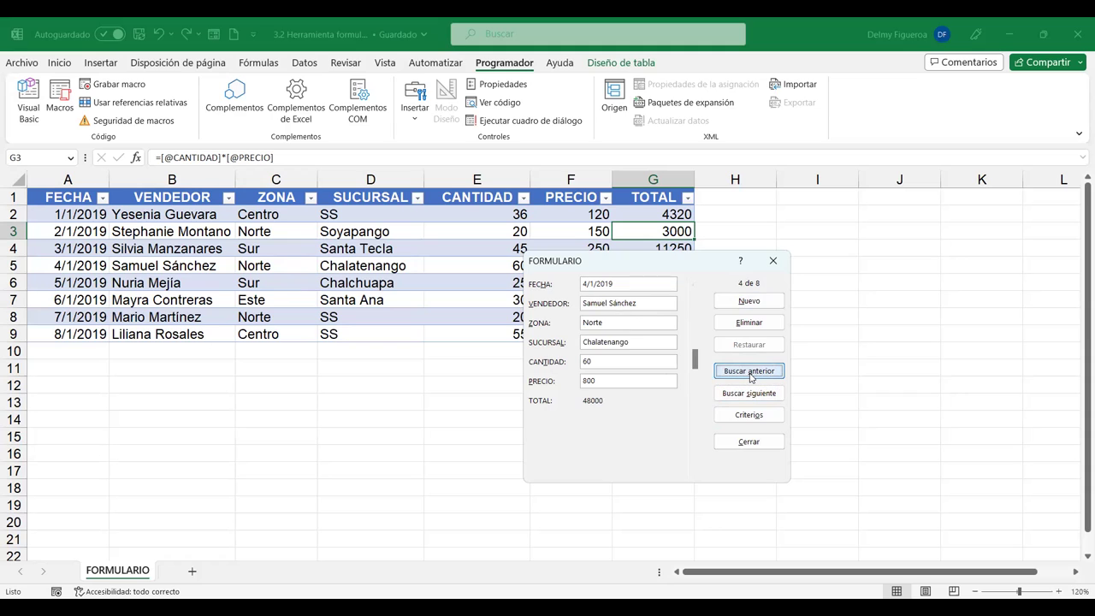
pyautogui.doubleClick(758, 373)
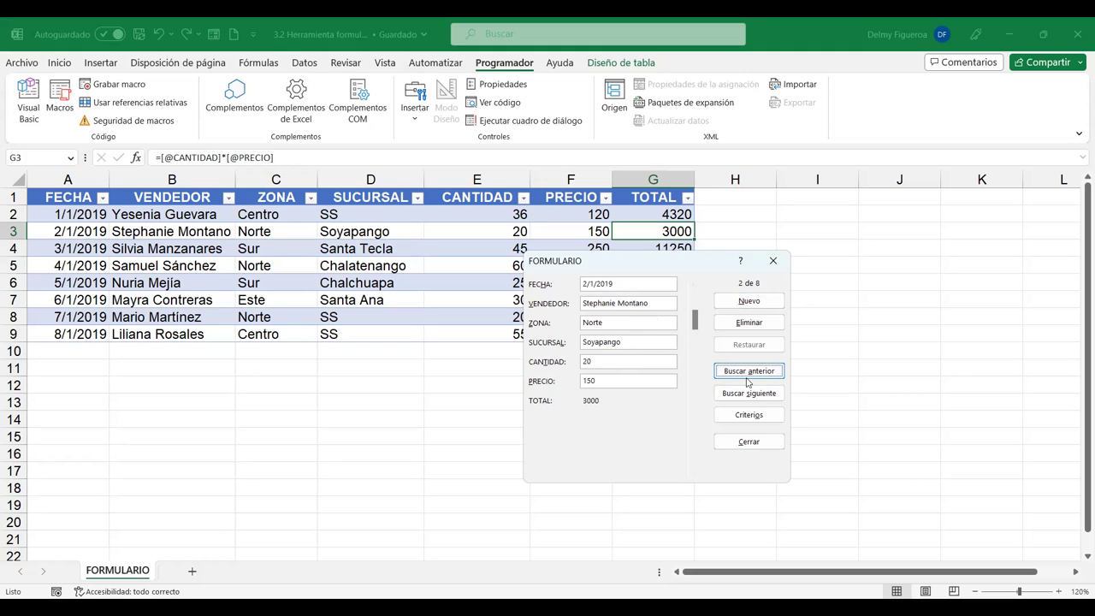
pyautogui.click(748, 414)
# - Replace the Norte zone criterion with branch SS and step through SS records back to record 1 of 8
pyautogui.doubleClick(626, 326)
pyautogui.press('BackSpace')
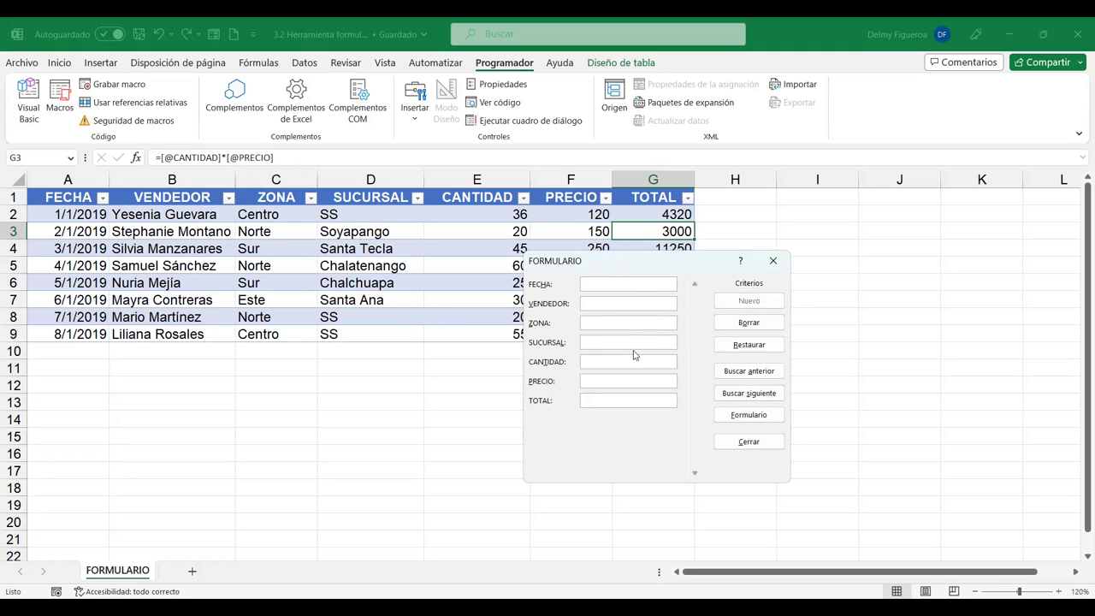
pyautogui.click(636, 341)
pyautogui.write('SS')
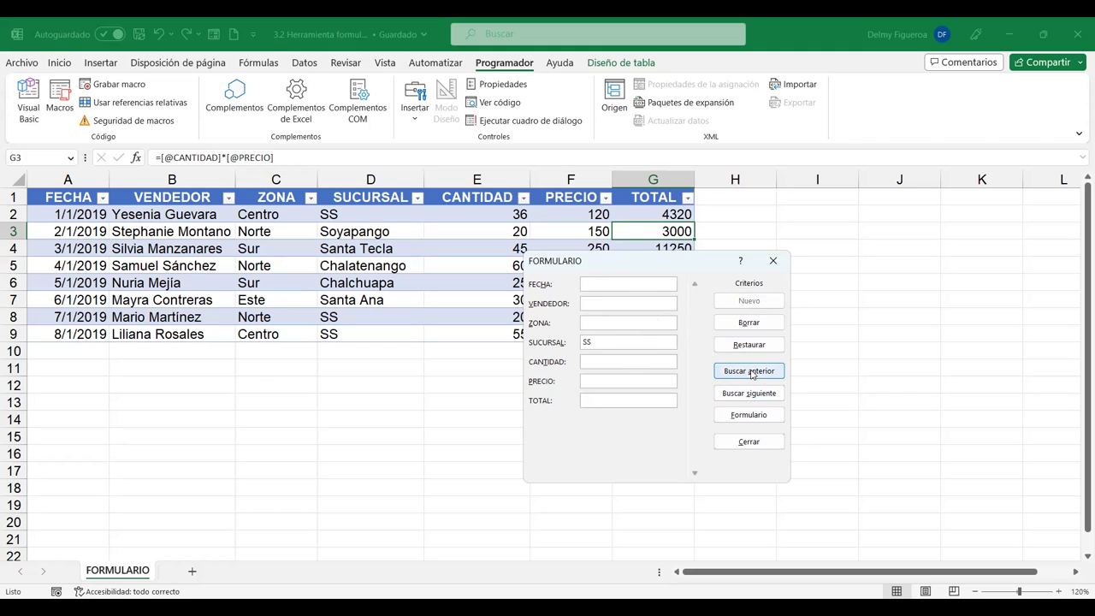
pyautogui.click(753, 402)
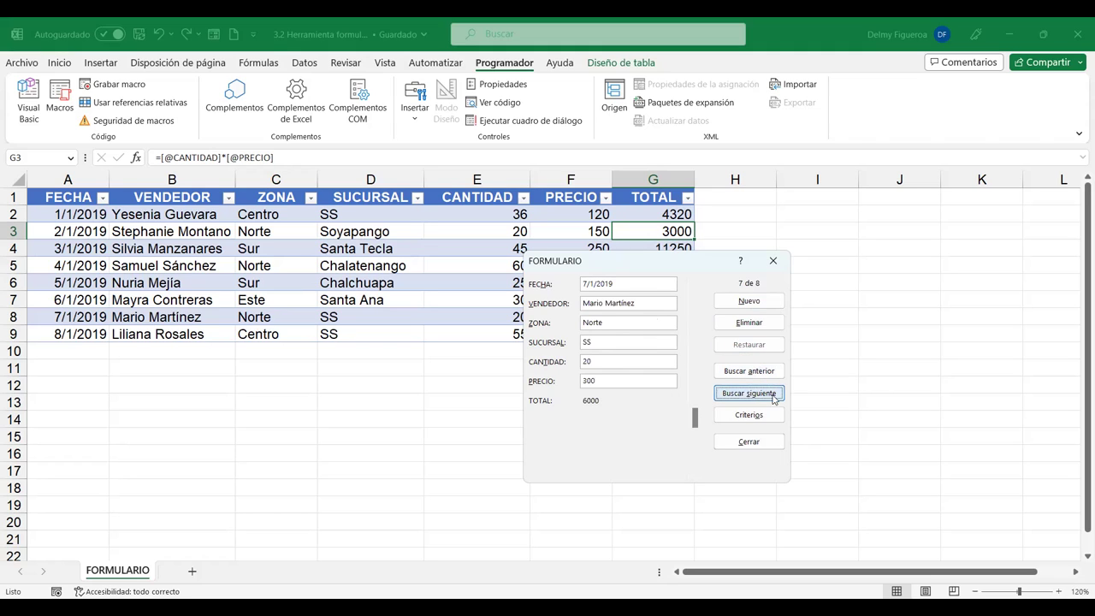
pyautogui.click(753, 398)
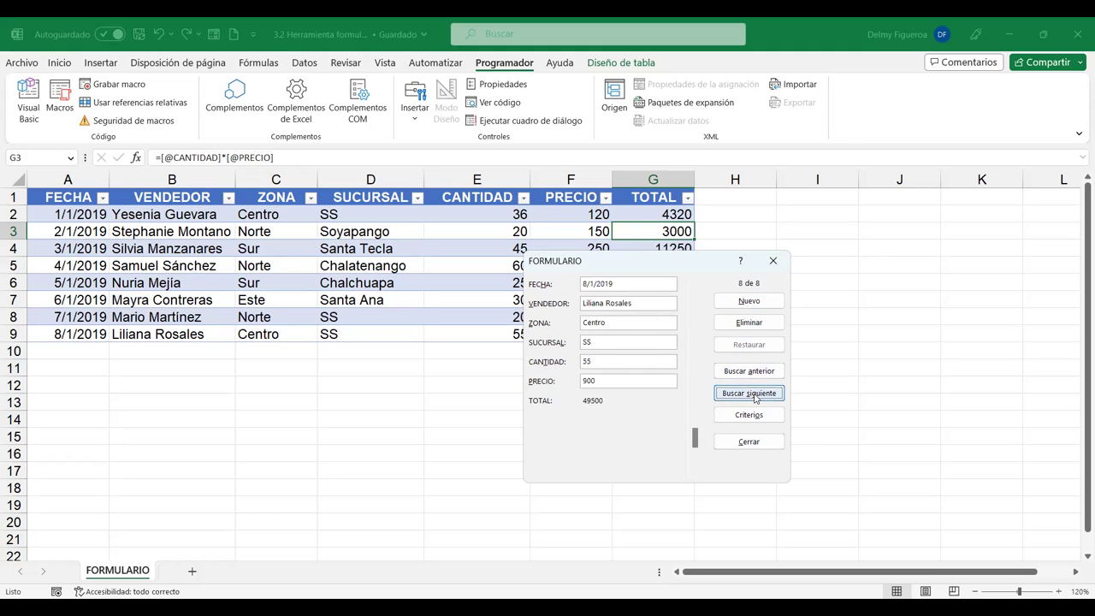
pyautogui.click(757, 372)
pyautogui.click(757, 373)
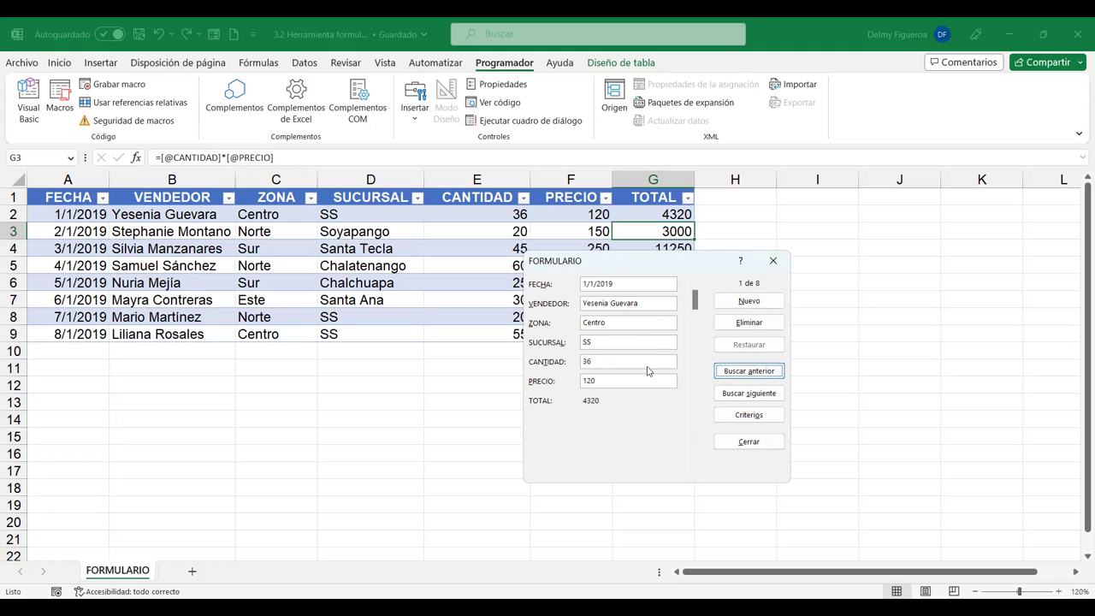
pyautogui.click(733, 414)
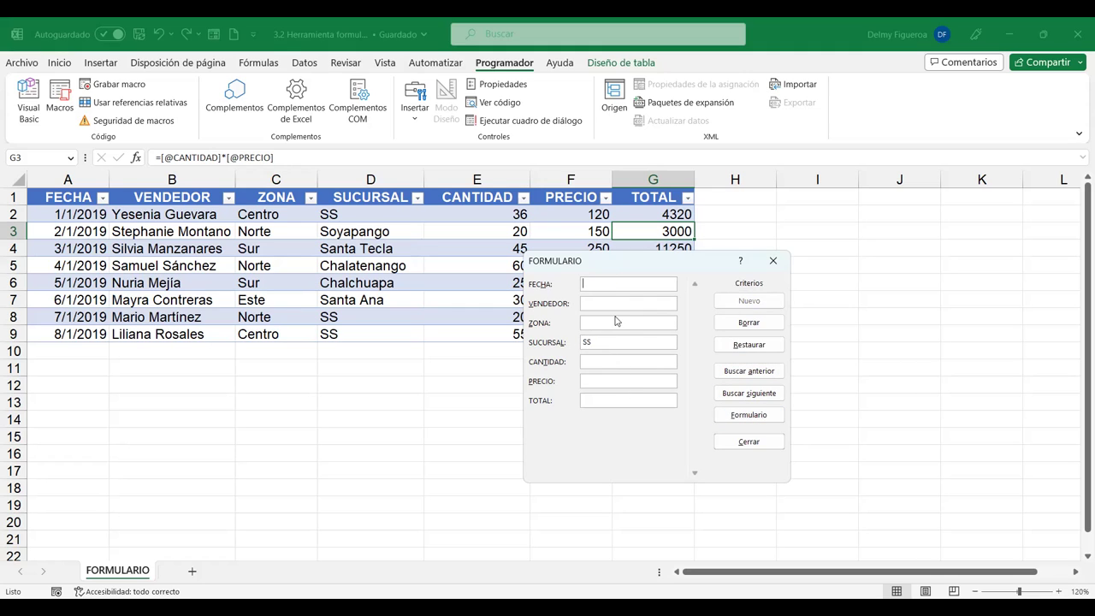
pyautogui.click(767, 412)
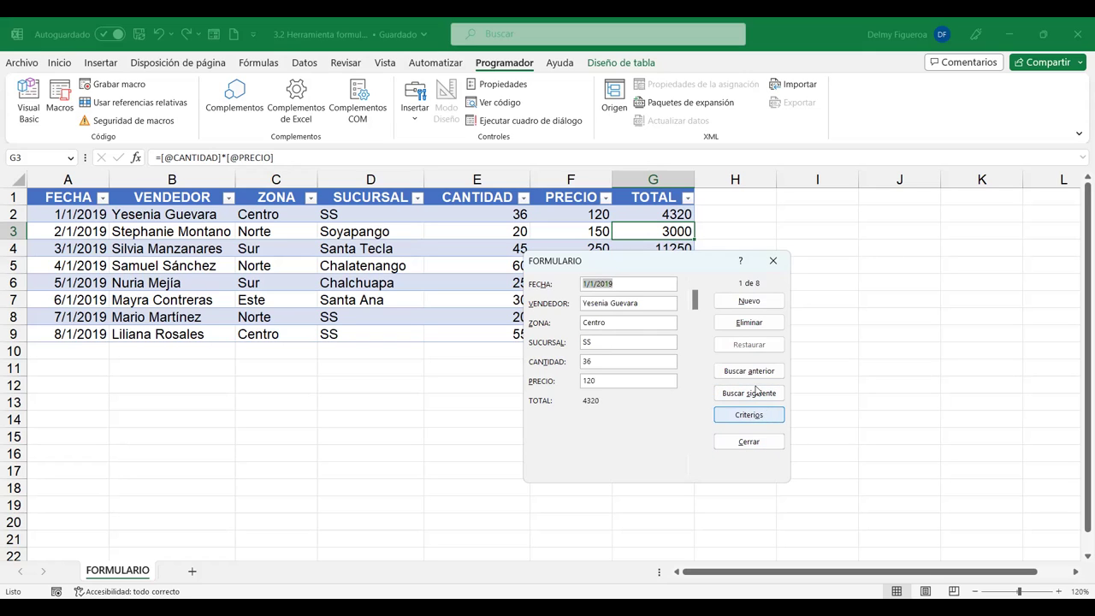
pyautogui.click(753, 416)
# - Swap the SS criterion for FECHA 1/1/2019 and find that Centro sale
pyautogui.doubleClick(603, 343)
pyautogui.press('BackSpace')
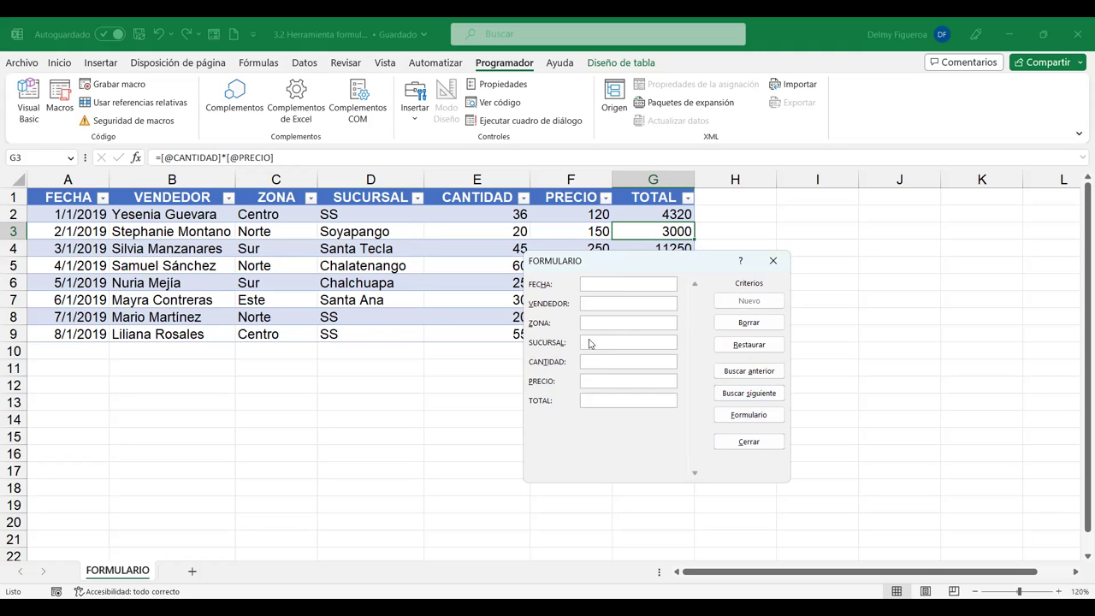
pyautogui.click(593, 283)
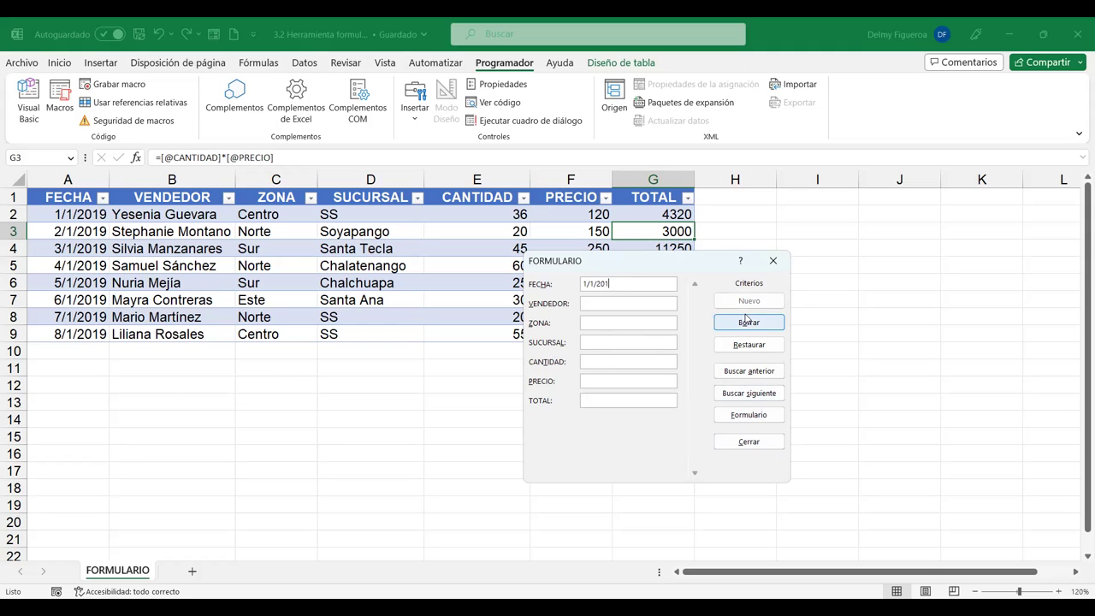
pyautogui.click(770, 395)
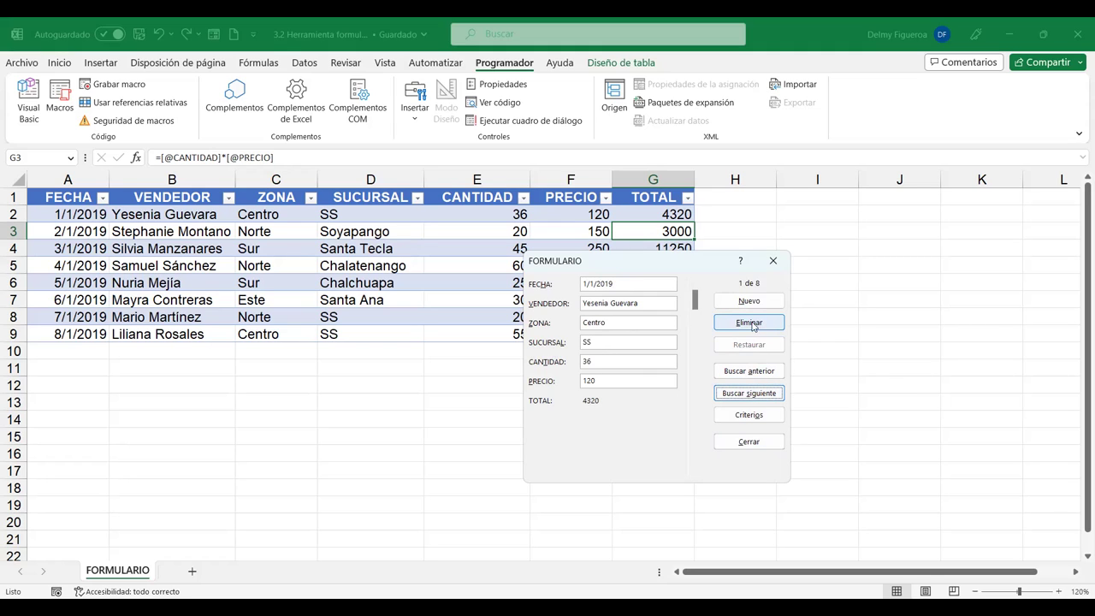
# - Delete the displayed 1/1/2019 Centro record and confirm the permanent deletion
pyautogui.click(765, 326)
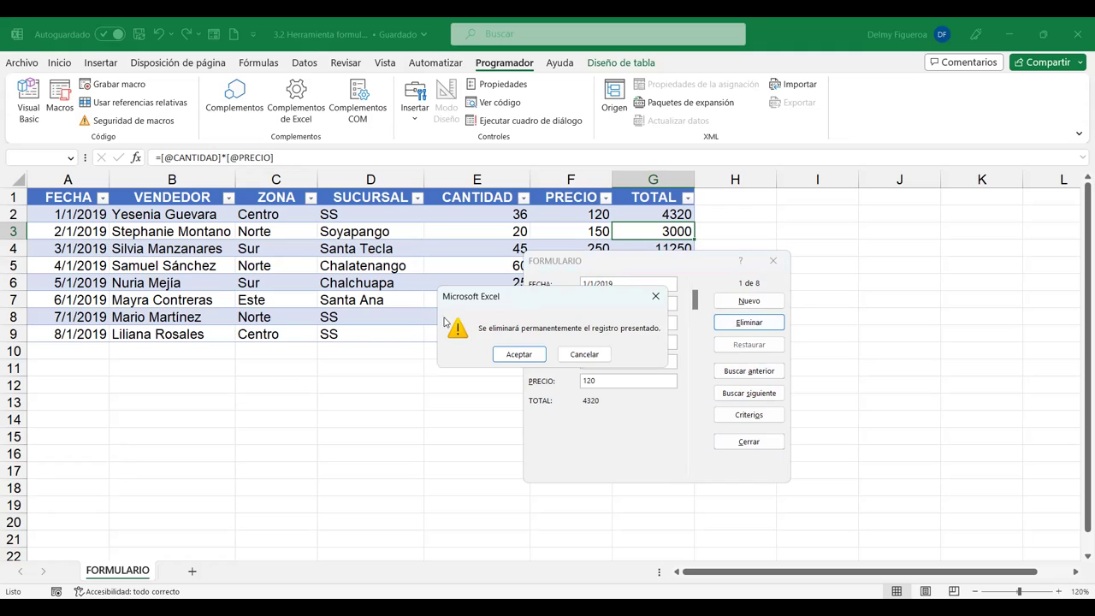
pyautogui.click(520, 355)
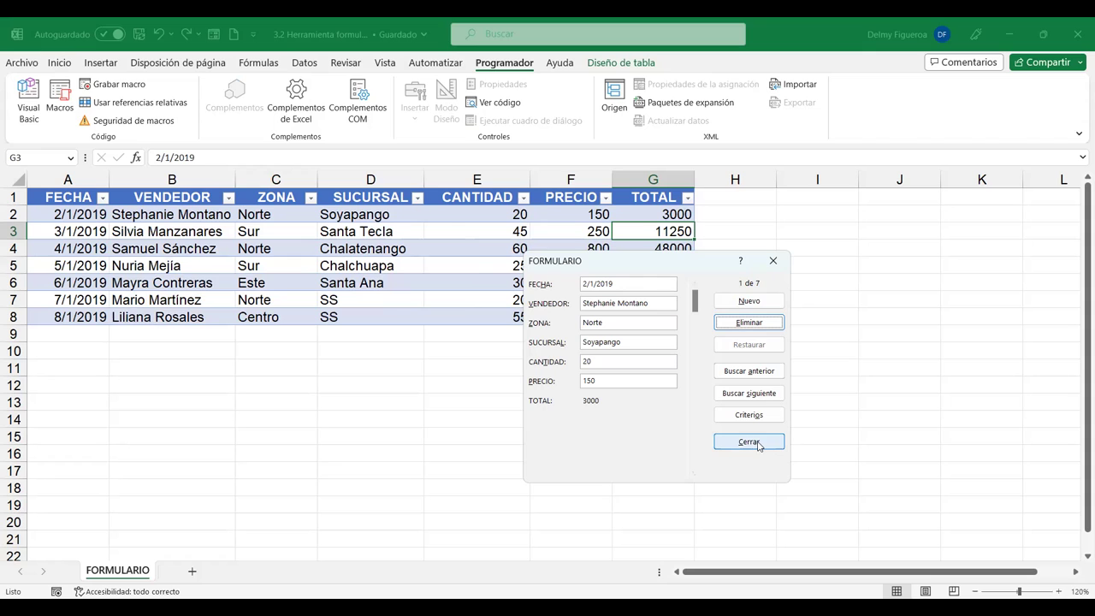
# - Reopen the data form, step through the seven remaining records to the blank entry, then close it
pyautogui.click(749, 442)
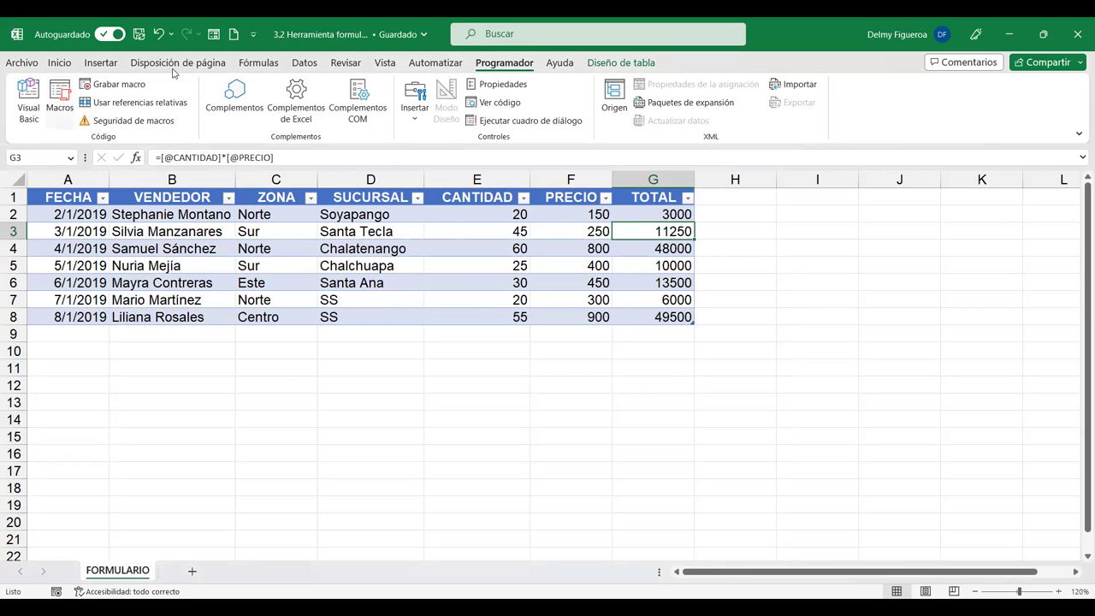
pyautogui.click(215, 34)
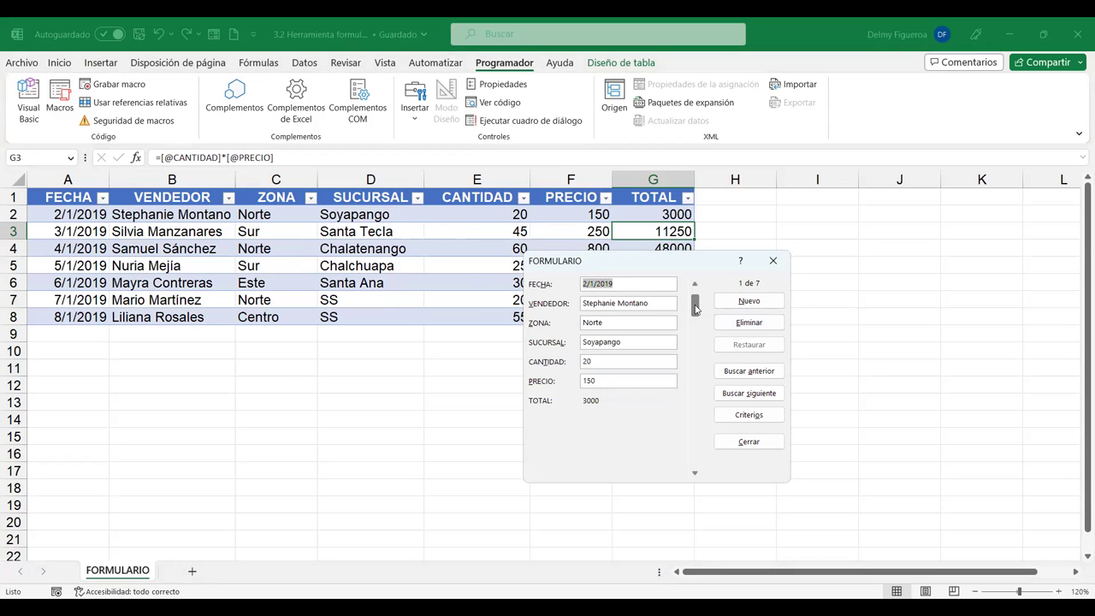
pyautogui.click(696, 474)
pyautogui.click(696, 473)
pyautogui.click(696, 474)
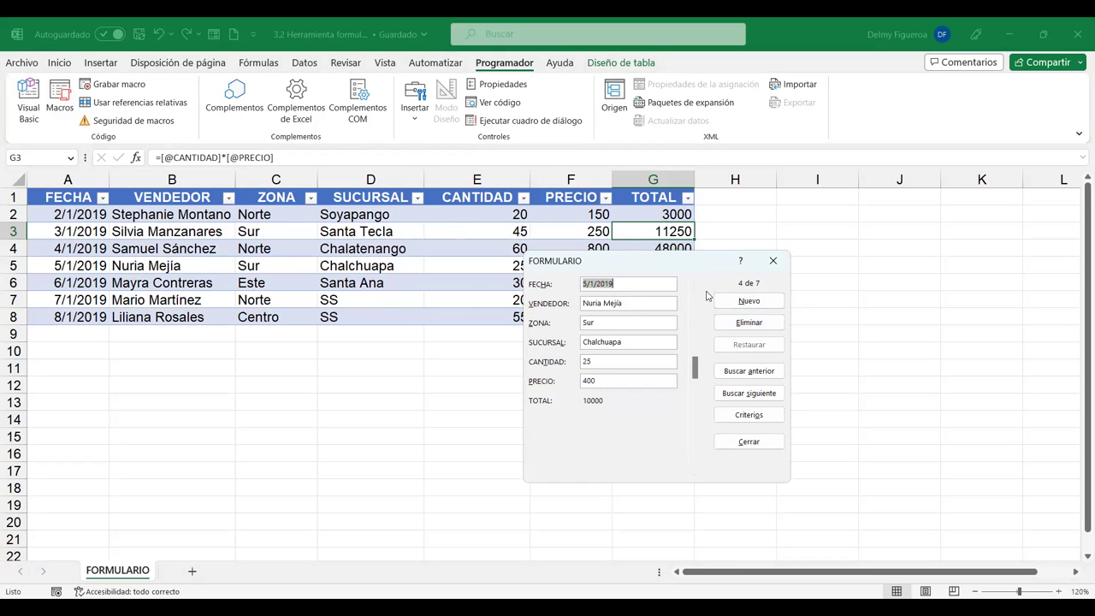
pyautogui.click(695, 474)
pyautogui.click(696, 474)
pyautogui.click(695, 474)
pyautogui.click(696, 474)
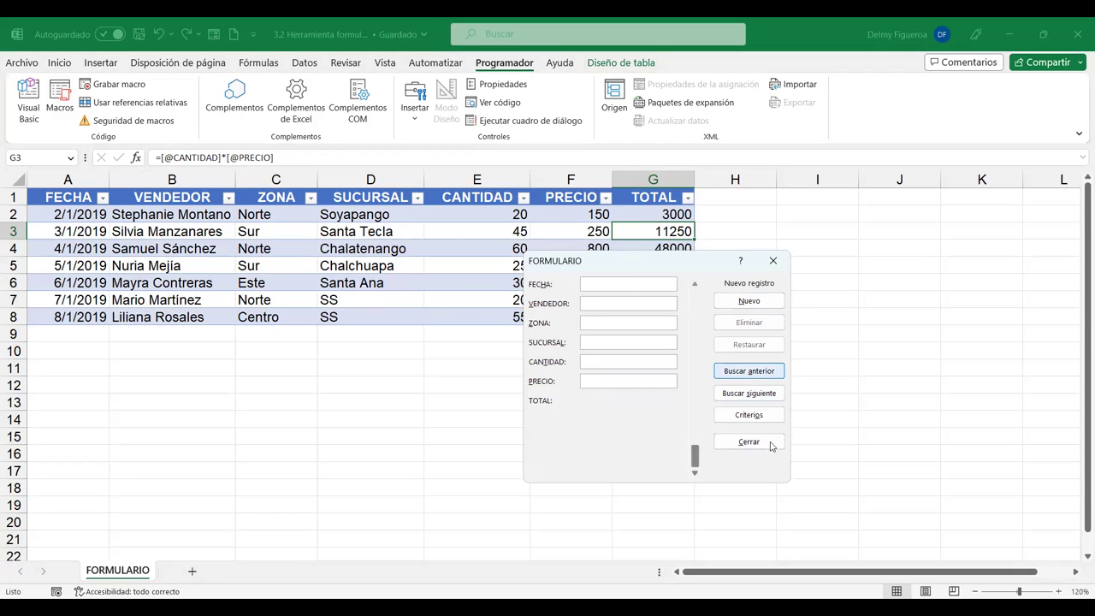
pyautogui.click(770, 443)
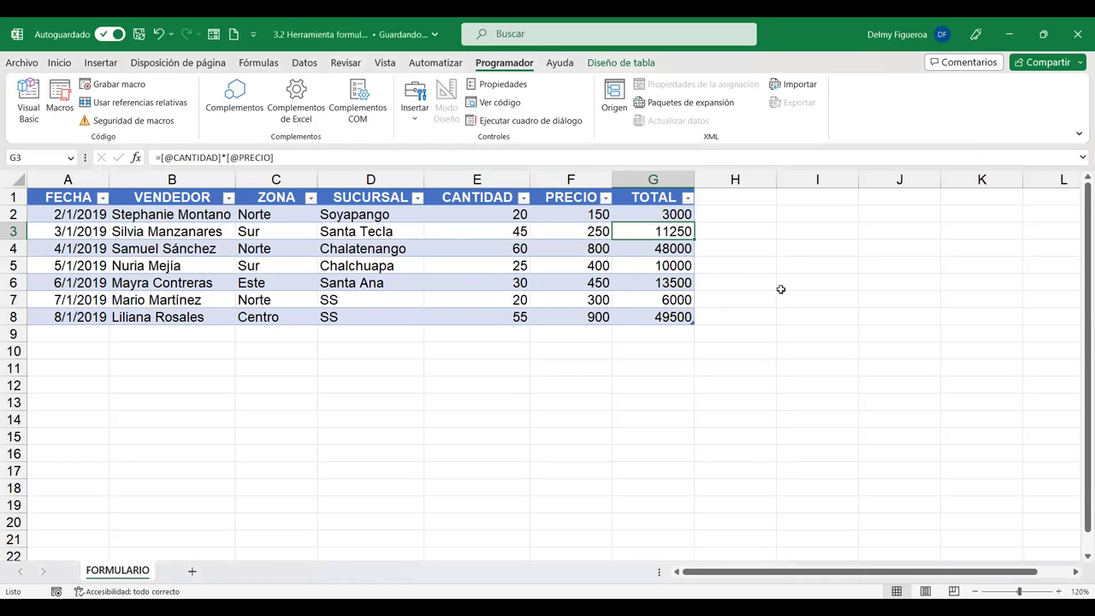
pyautogui.click(800, 215)
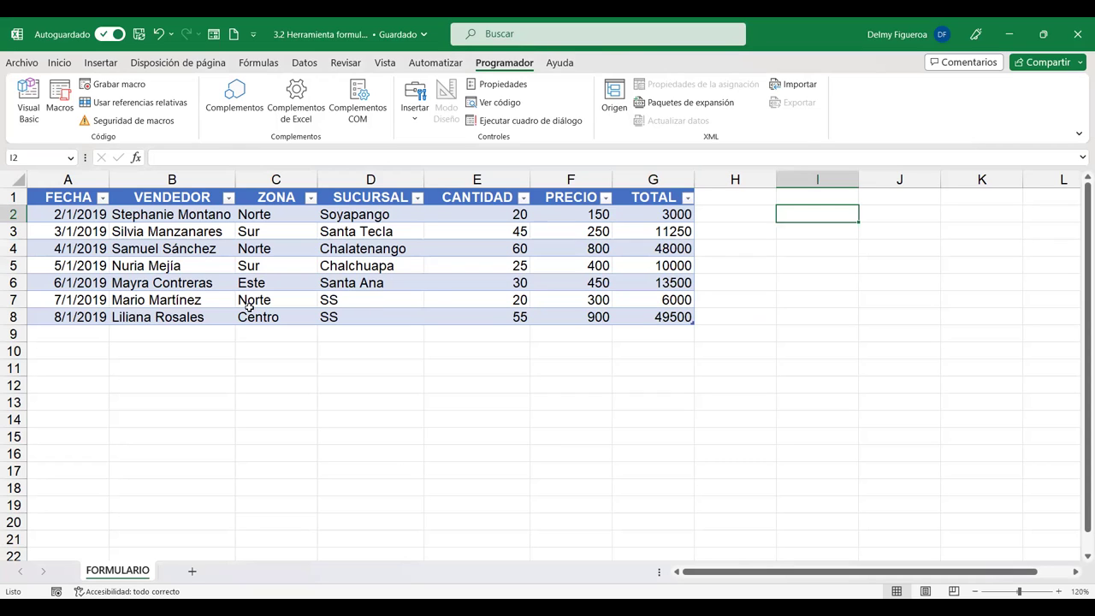
pyautogui.click(506, 349)
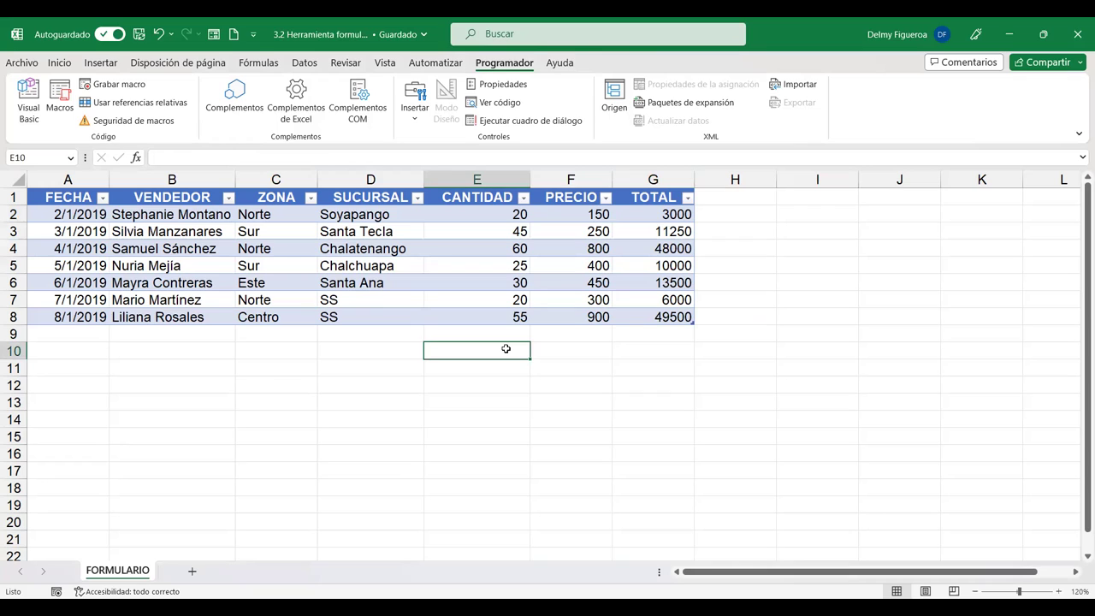
pyautogui.click(451, 211)
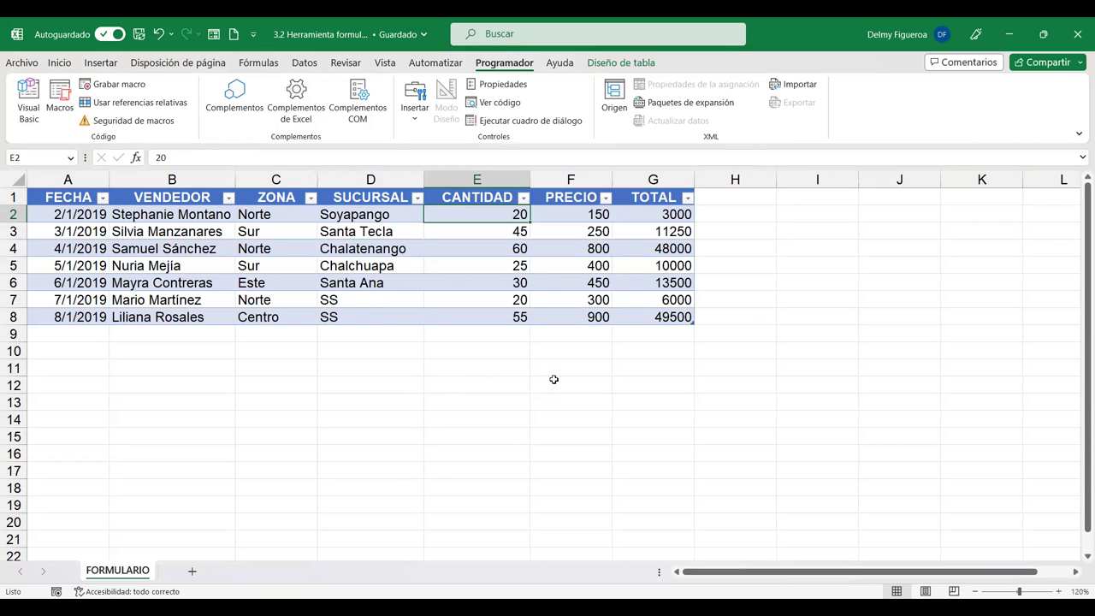
pyautogui.click(554, 382)
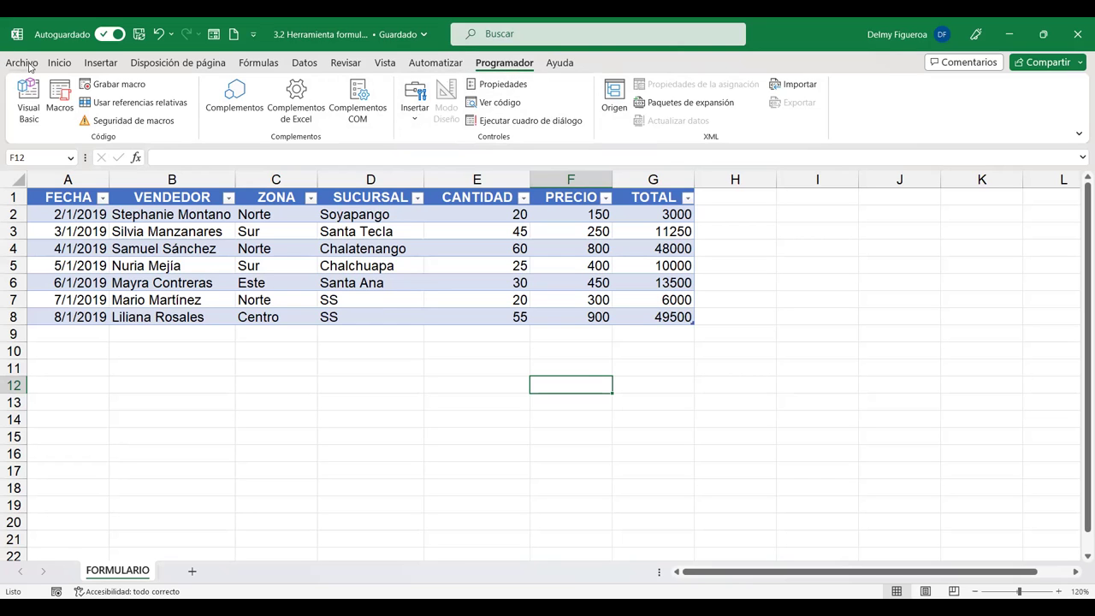
# - Review the ribbon customization settings in Excel Options and close without changes
pyautogui.click(22, 62)
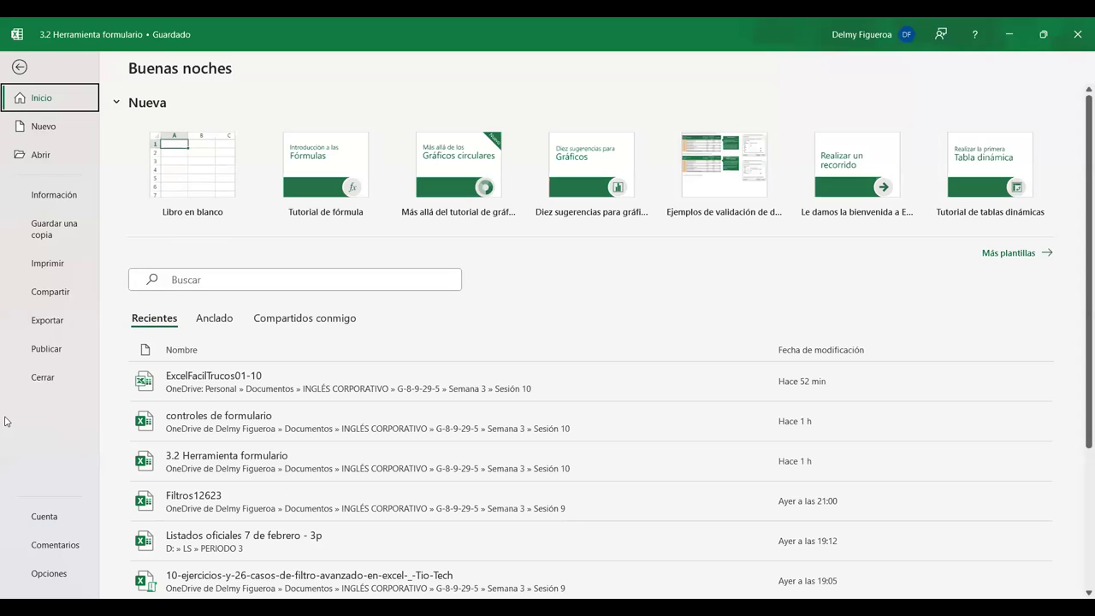
pyautogui.click(47, 575)
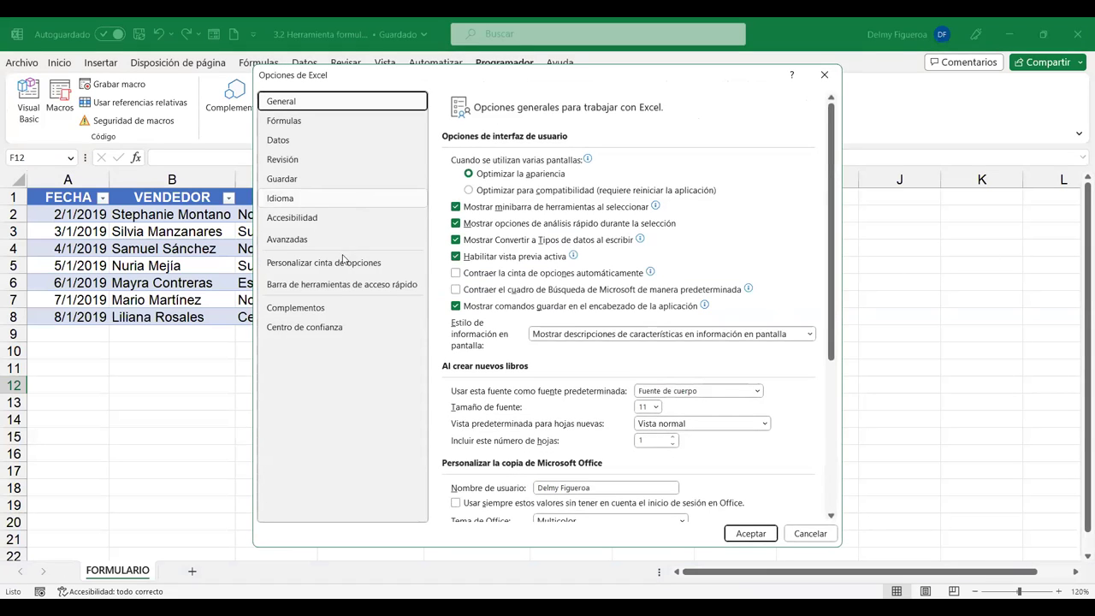
pyautogui.click(353, 267)
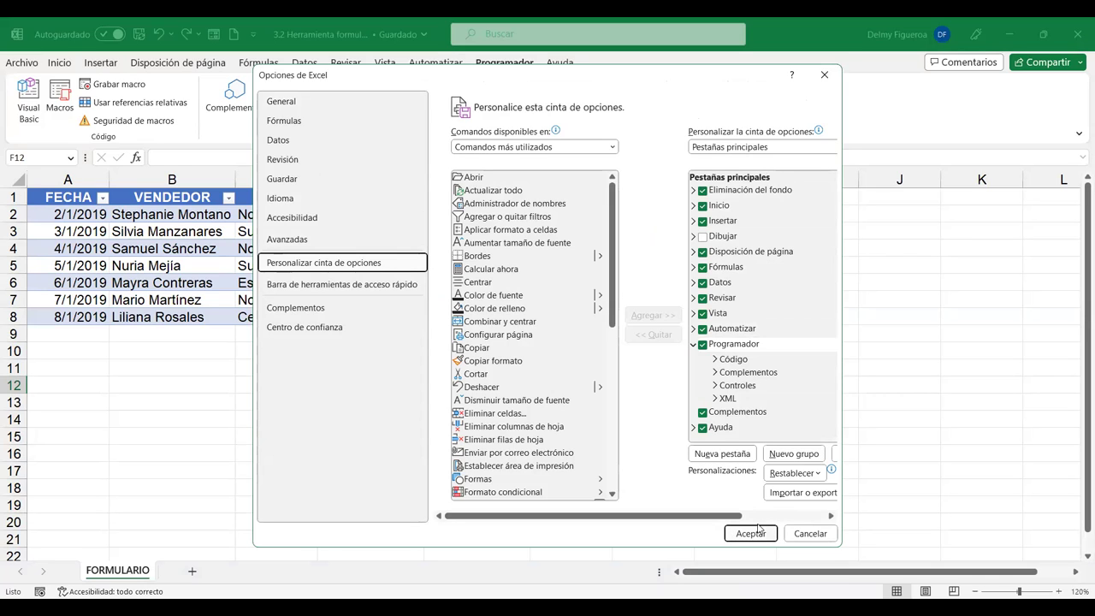
pyautogui.click(811, 533)
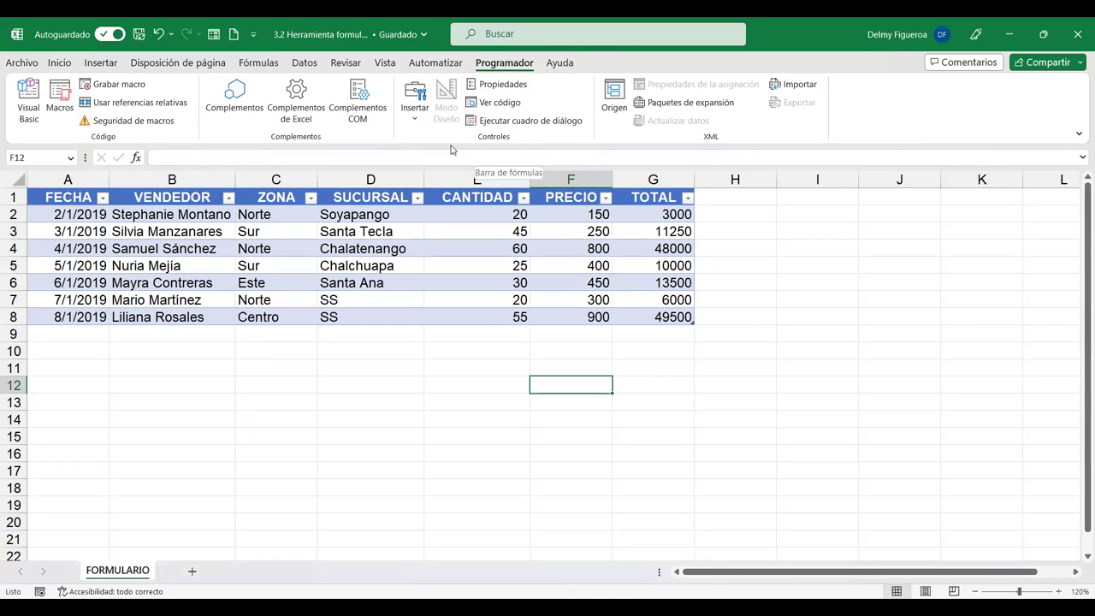
# - Preview the Insertar form controls, then try Formulario from F12 and dismiss the range warning
pyautogui.click(412, 122)
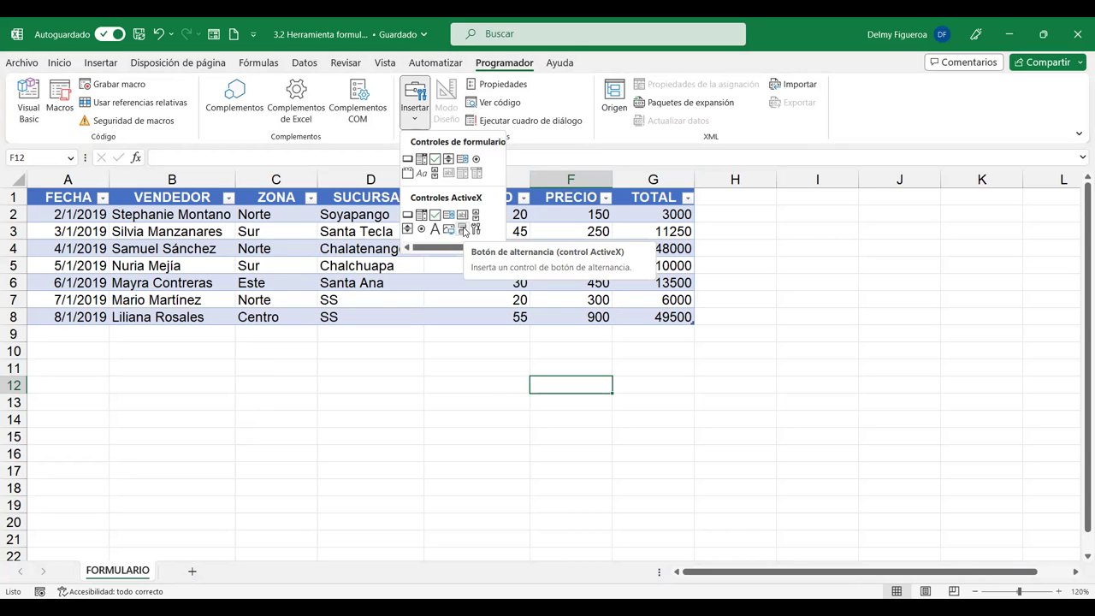
pyautogui.click(490, 379)
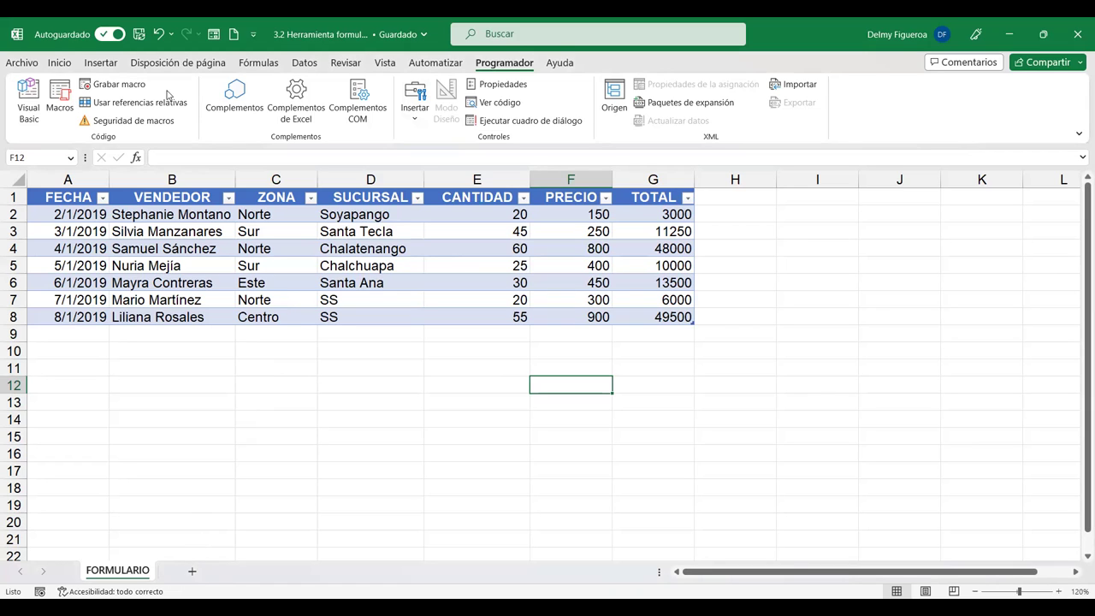
pyautogui.click(213, 38)
pyautogui.click(552, 354)
# - Screenshot the FORMULARIO data form opened from F5 and paste it onto new sheet Hoja1
pyautogui.click(548, 265)
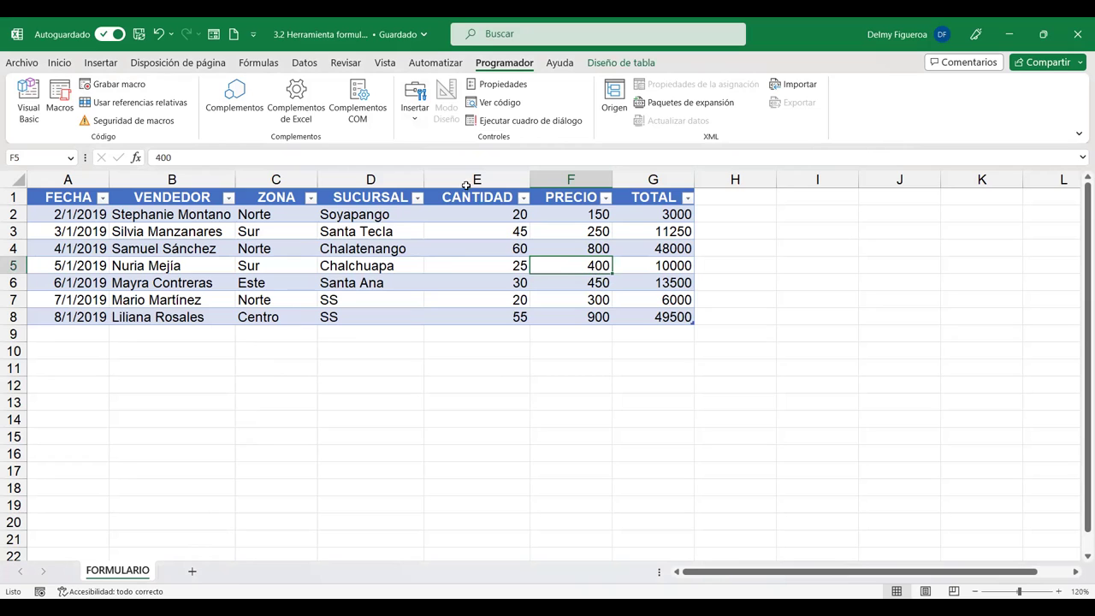
pyautogui.click(214, 36)
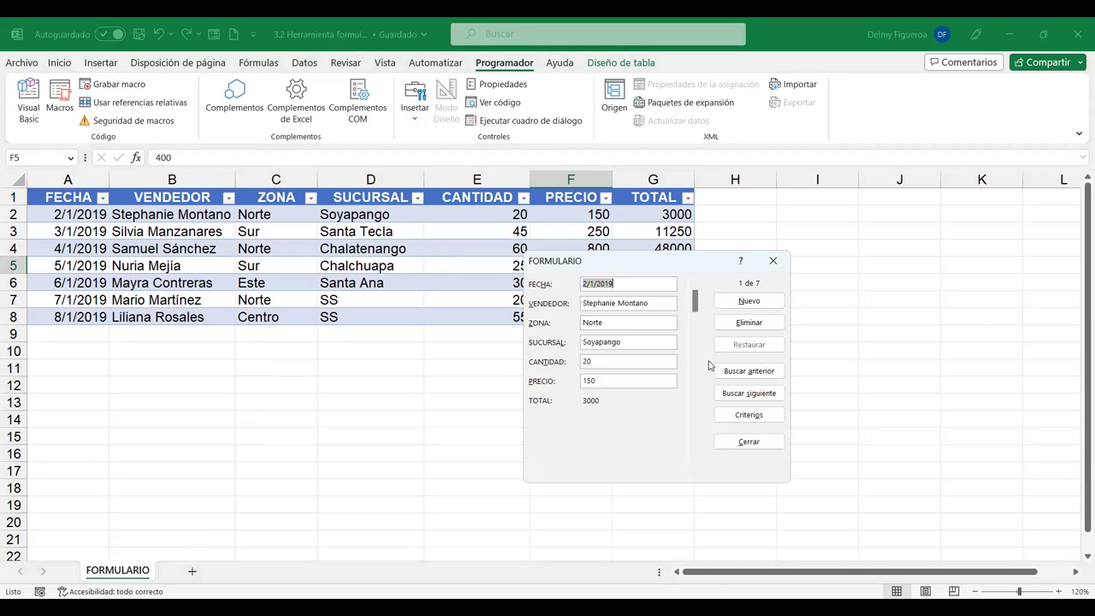
pyautogui.click(537, 263)
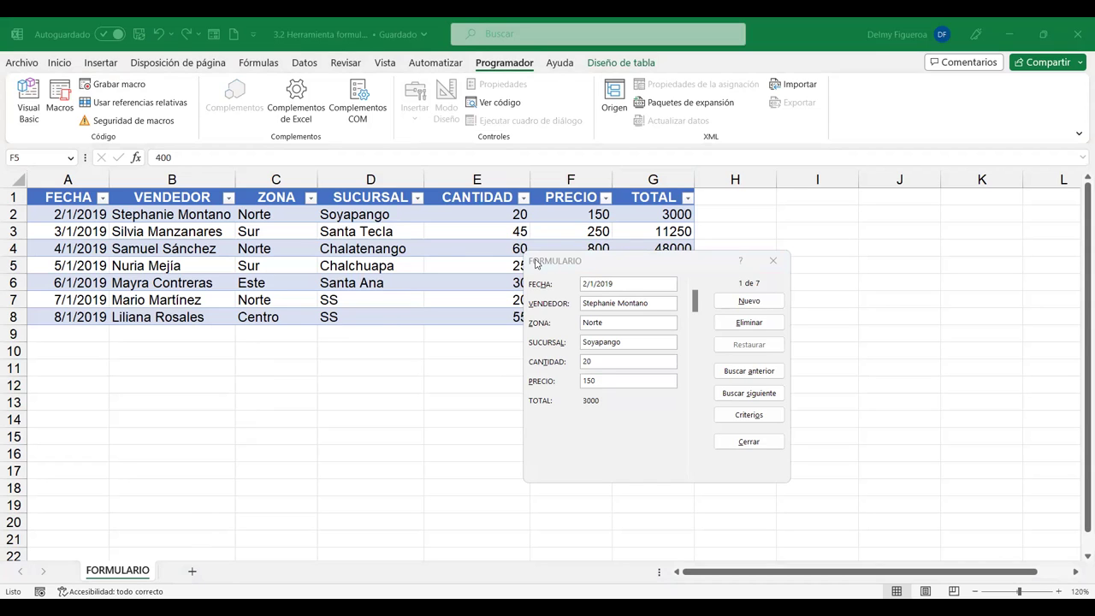
pyautogui.click(536, 262)
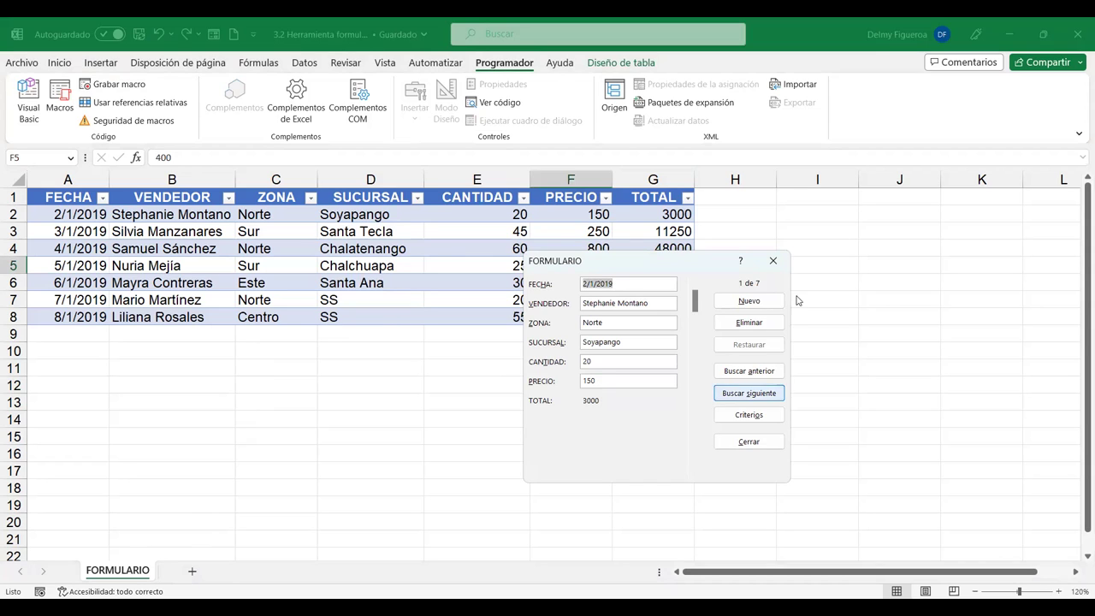
pyautogui.click(775, 263)
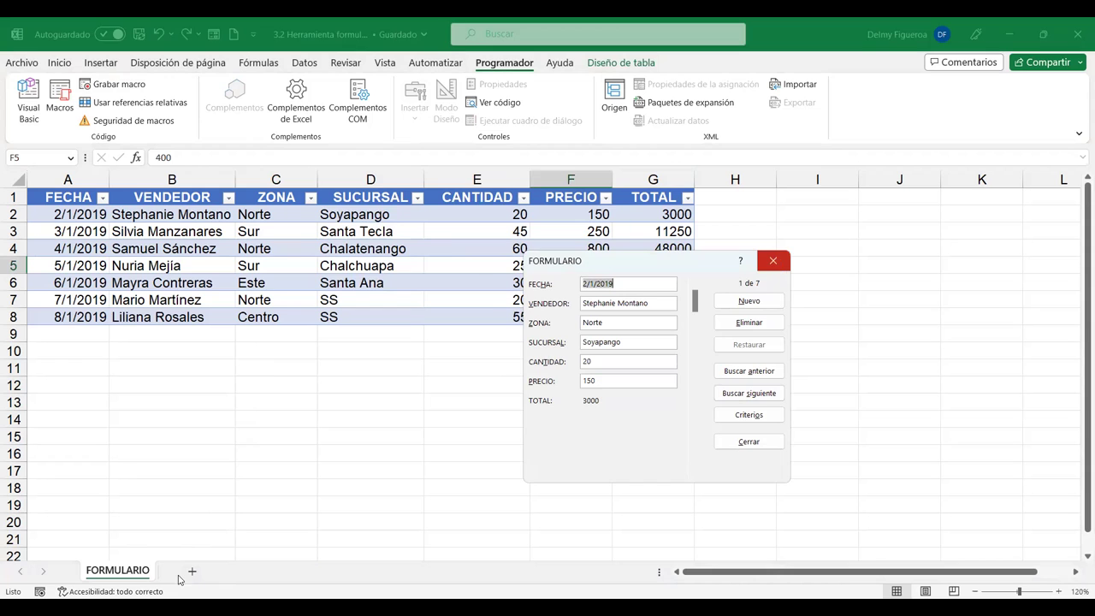
pyautogui.click(192, 572)
pyautogui.hotkey('ctrl', 'v')
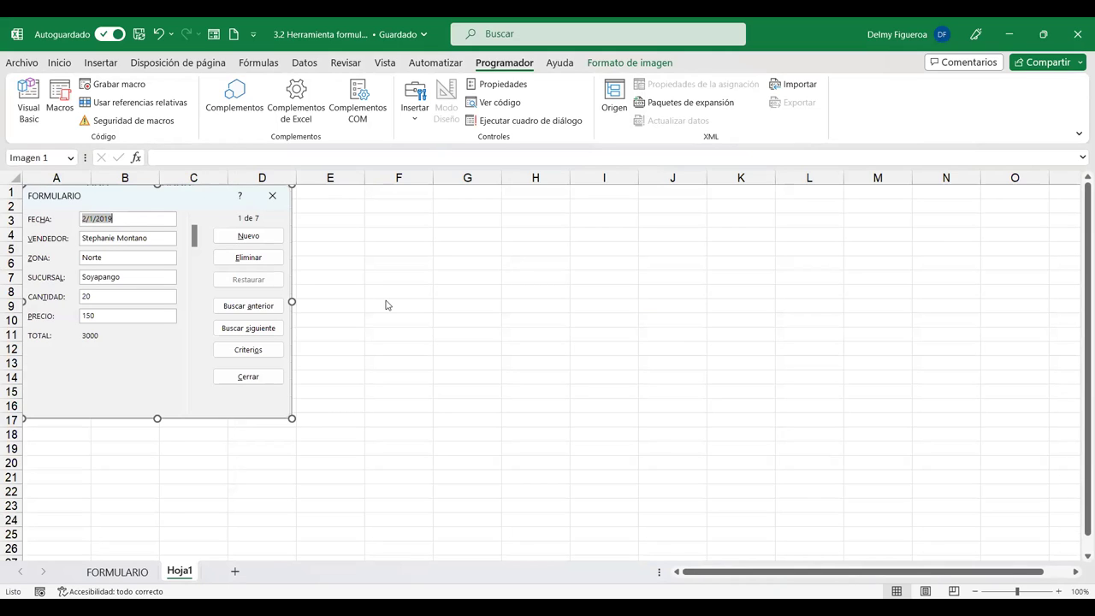
# - Deselect the pasted form picture and zoom Hoja1 in to 120%
pyautogui.click(453, 236)
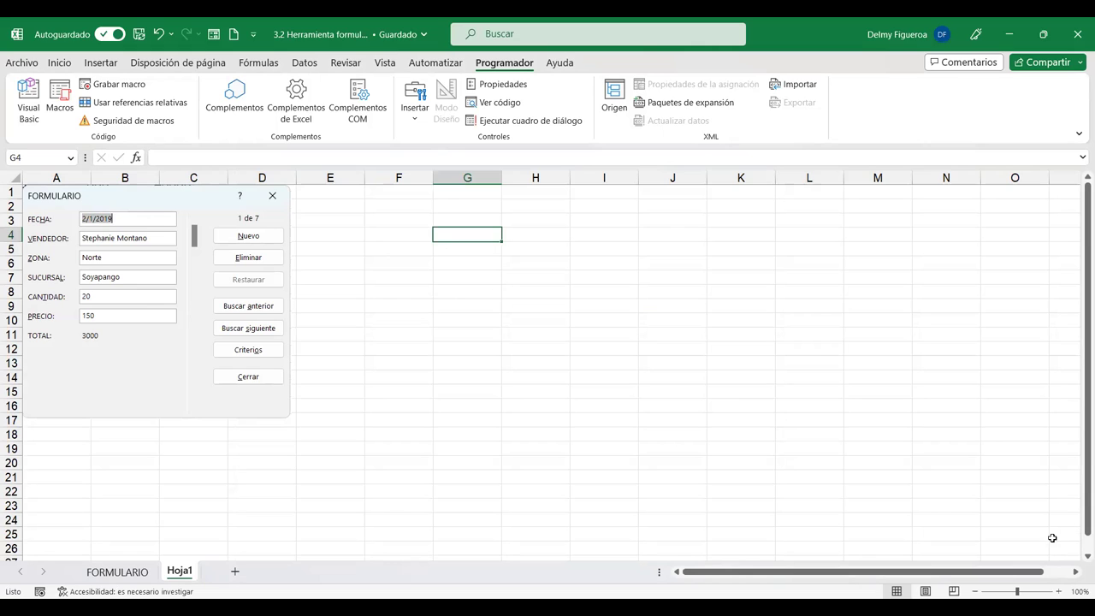
pyautogui.click(1059, 591)
pyautogui.click(1059, 591)
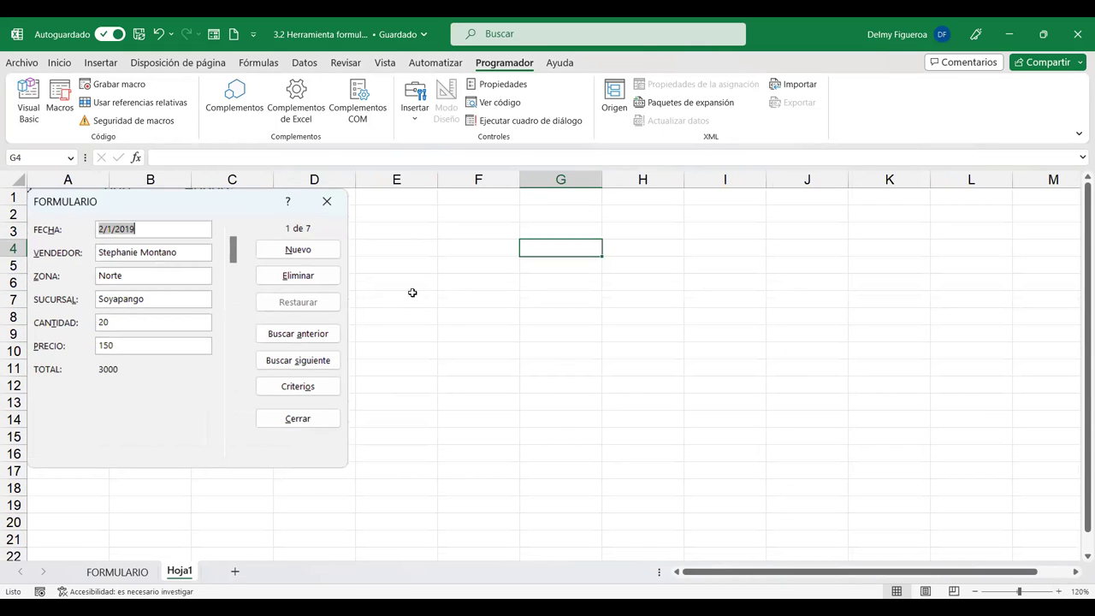
pyautogui.click(470, 317)
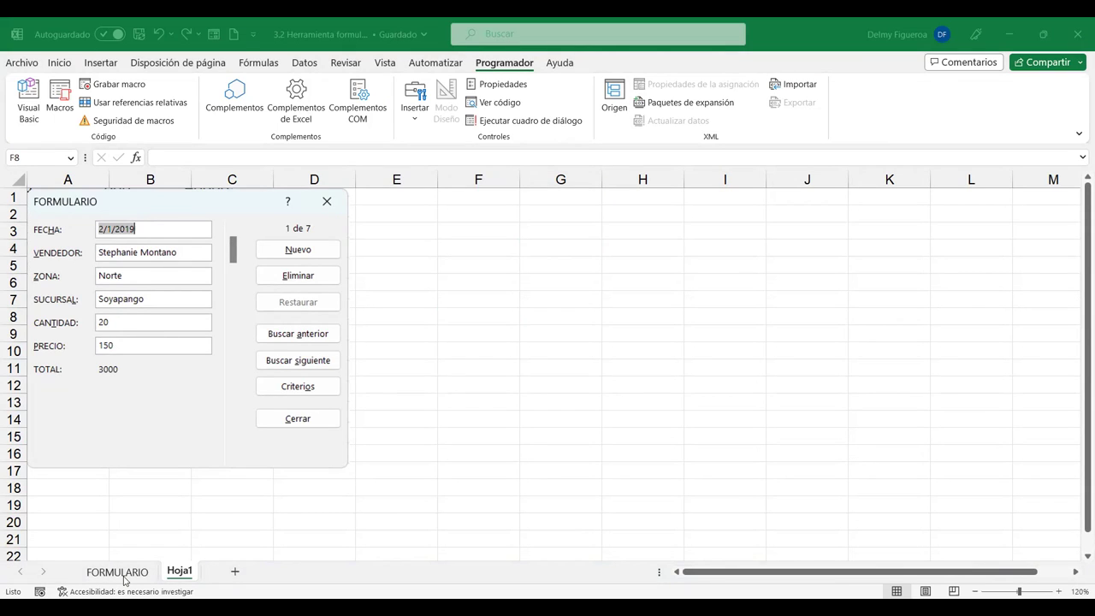
pyautogui.click(562, 315)
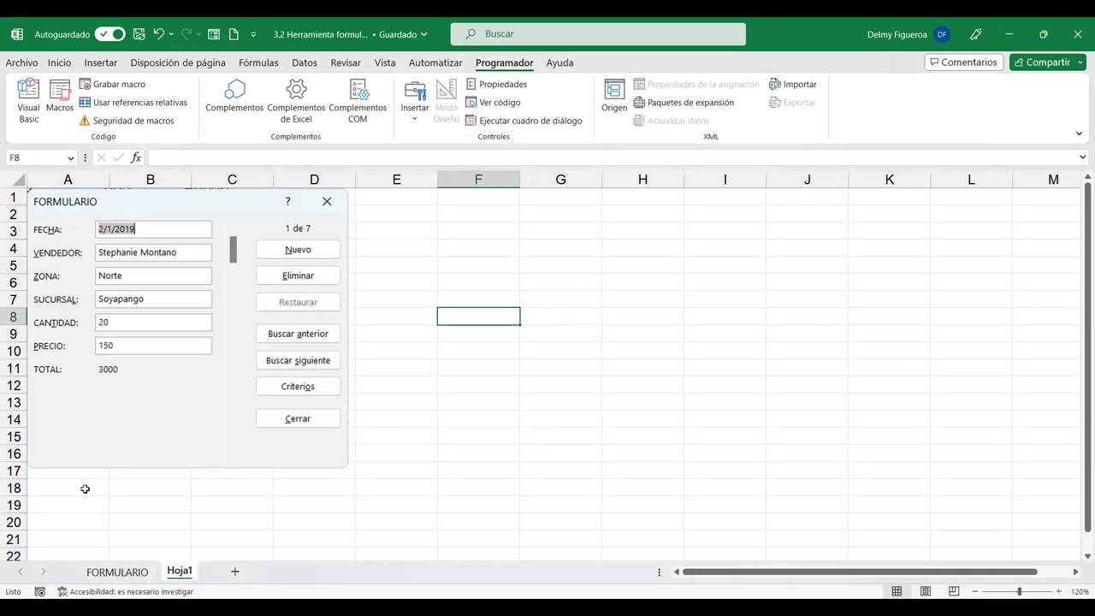
# - Enter the note 'Windows + Shift + S' in cell F1
pyautogui.click(480, 199)
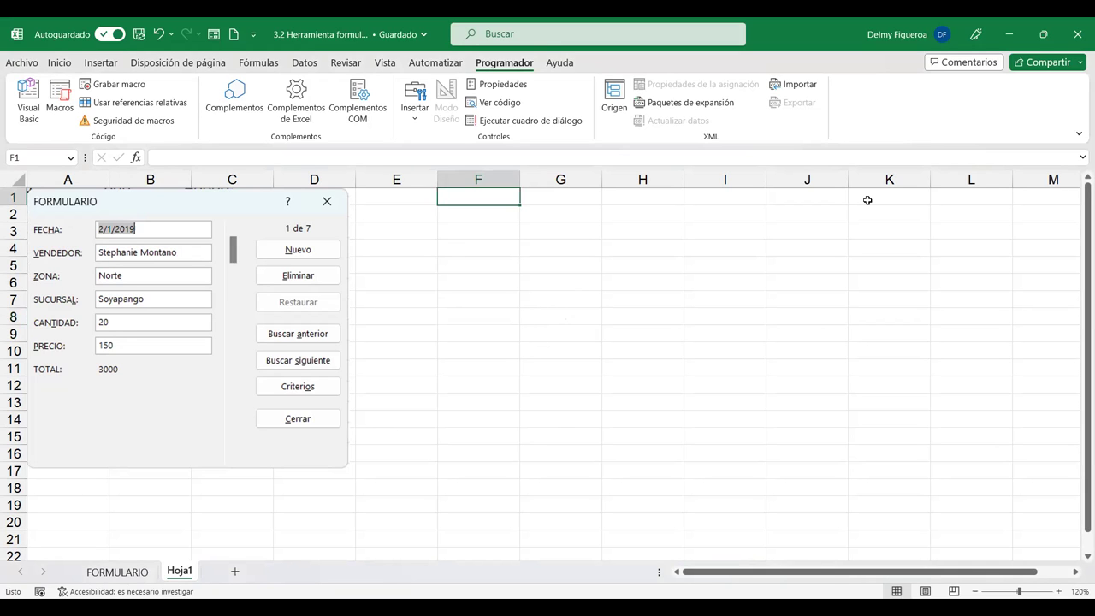
pyautogui.write('Wind')
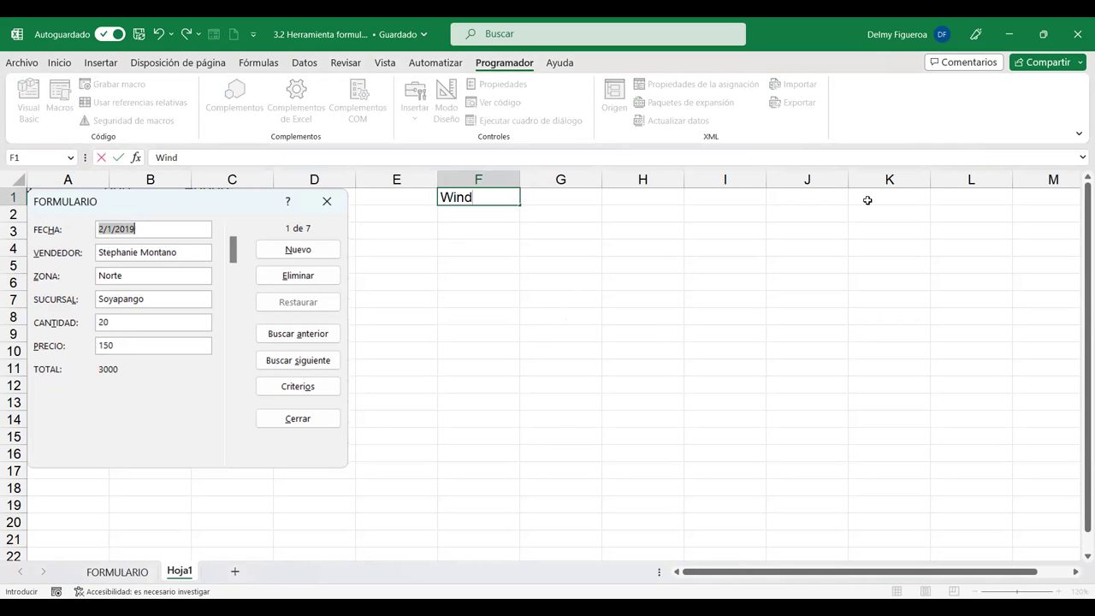
pyautogui.write('ows + Shift + S')
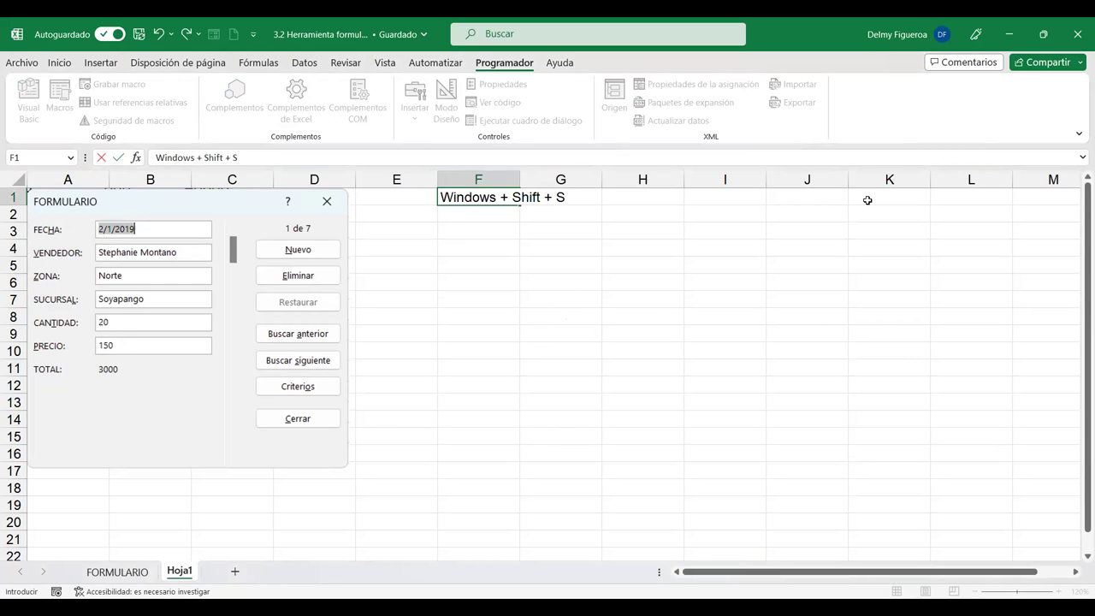
pyautogui.press('Return')
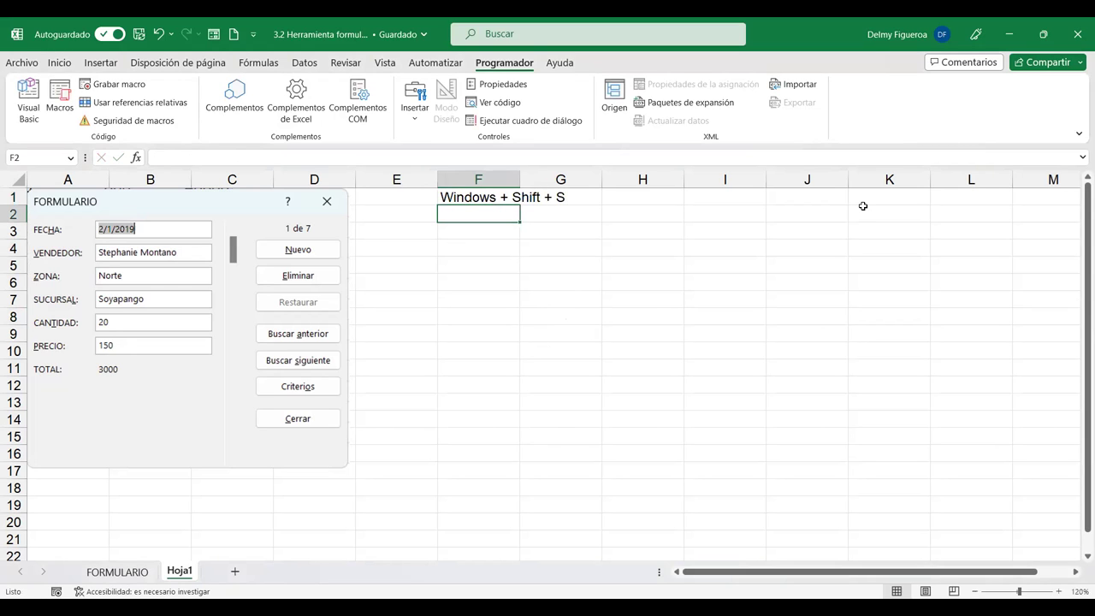
pyautogui.click(502, 247)
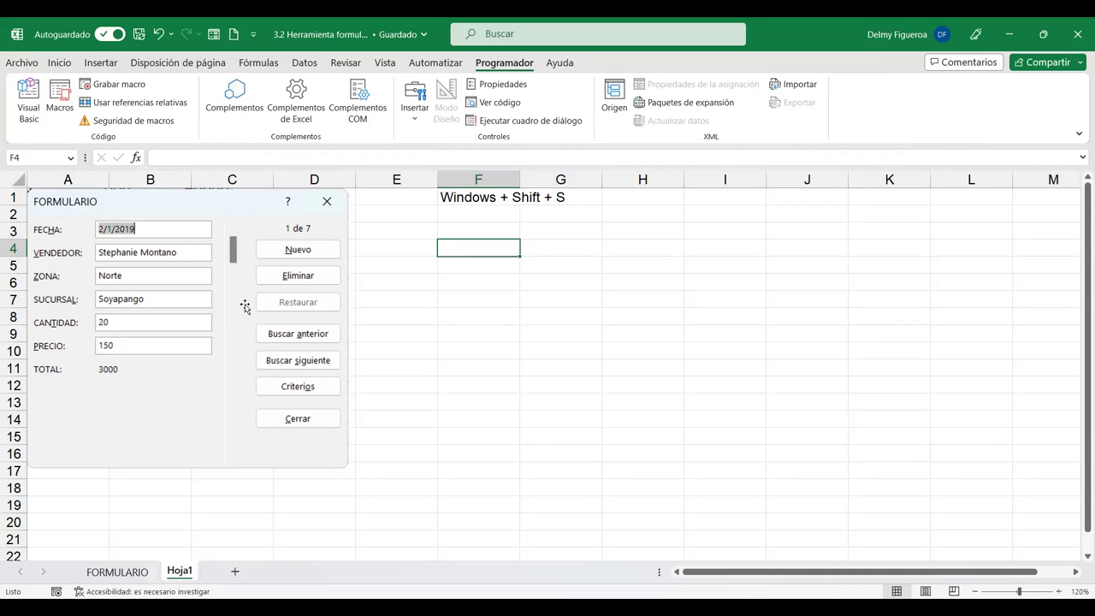
pyautogui.click(240, 227)
pyautogui.moveTo(249, 204); pyautogui.dragTo(639, 268)
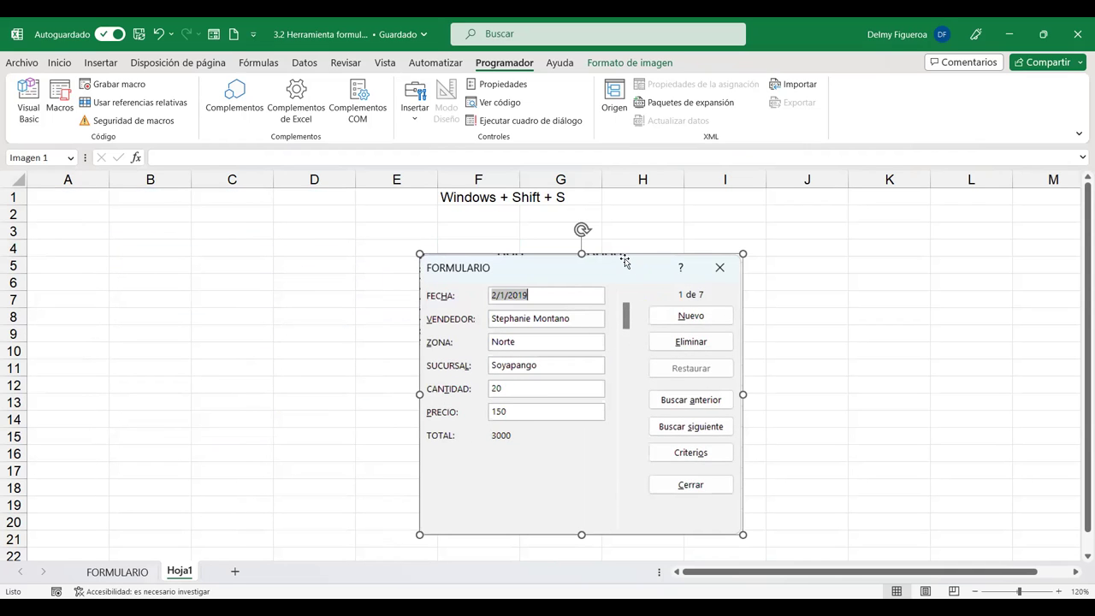
pyautogui.moveTo(631, 265)
pyautogui.mouseDown()
pyautogui.moveTo(385, 259)
pyautogui.moveTo(243, 207)
pyautogui.mouseUp()
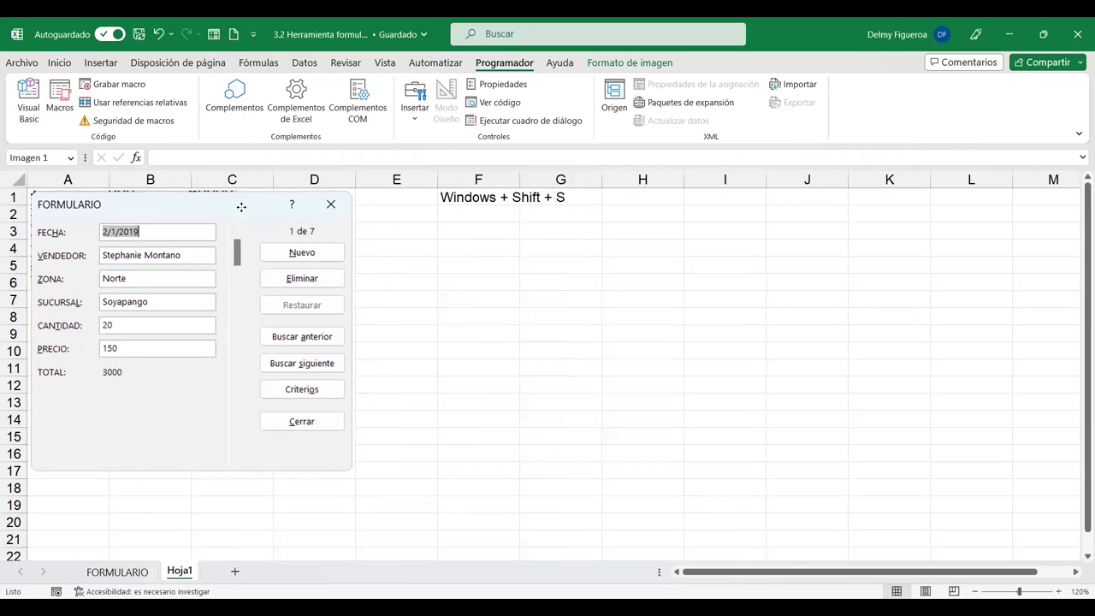
pyautogui.moveTo(243, 206); pyautogui.dragTo(240, 204)
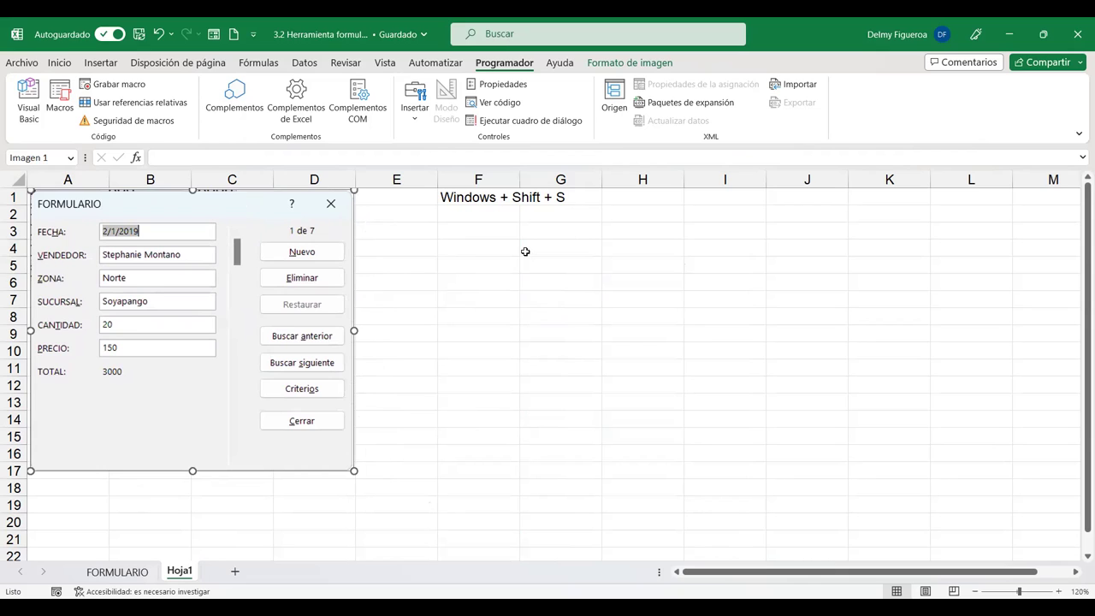
pyautogui.click(556, 230)
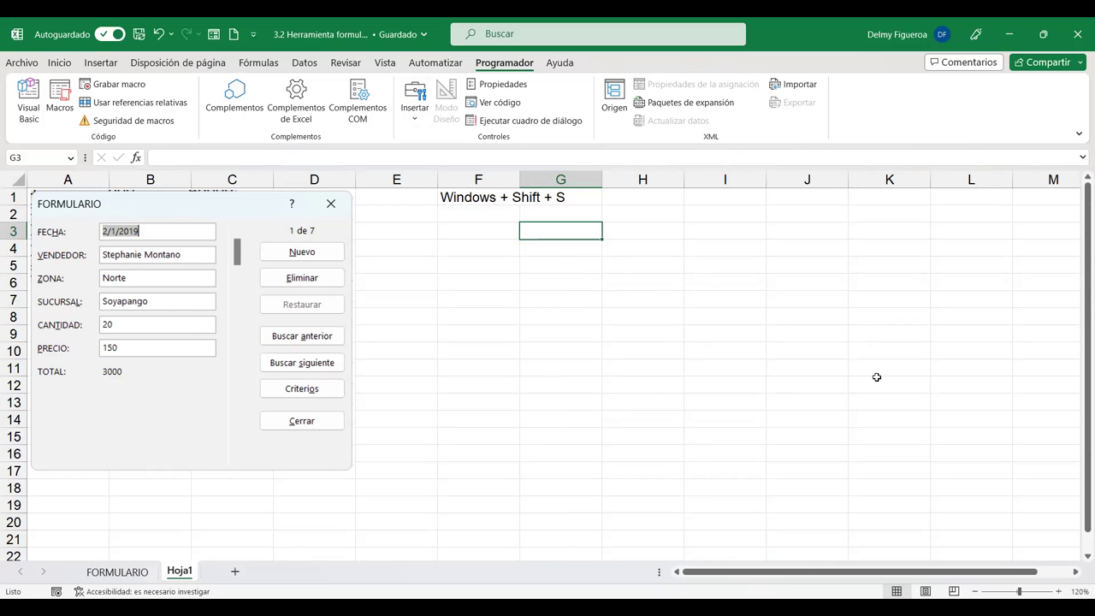
# - Turn off Líneas de cuadrícula on the Vista tab and select the range F3:I20
pyautogui.click(385, 63)
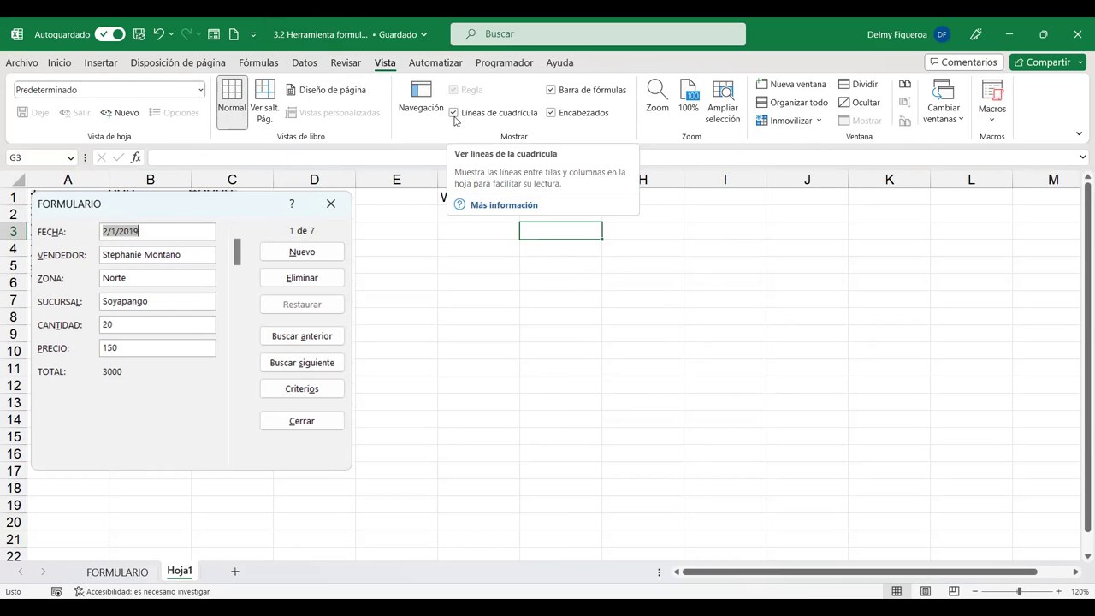
pyautogui.click(454, 113)
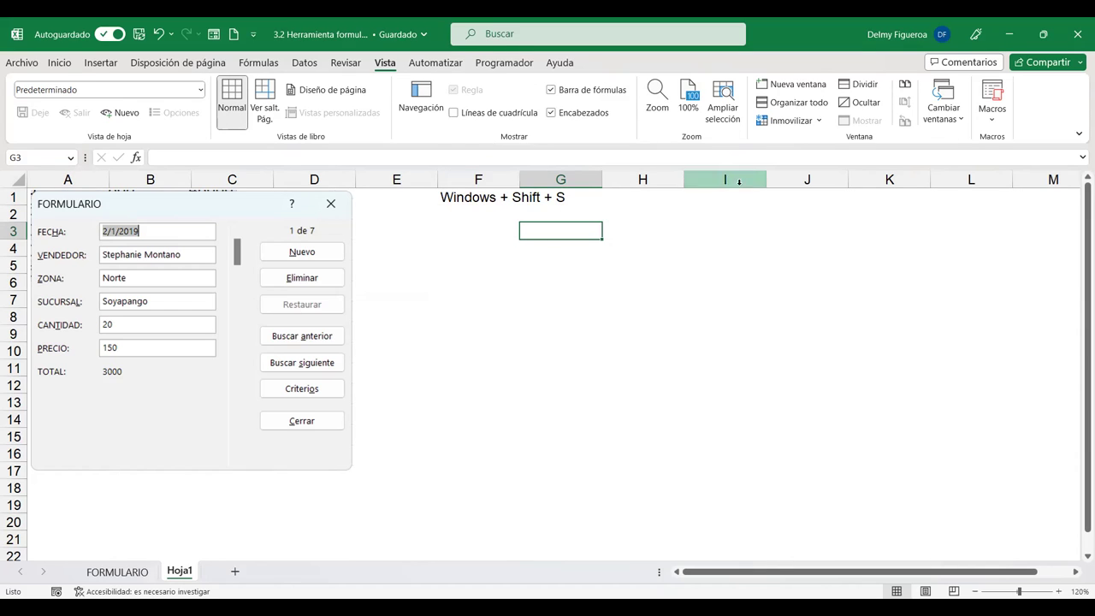
pyautogui.moveTo(480, 239)
pyautogui.mouseDown()
pyautogui.moveTo(727, 268)
pyautogui.moveTo(730, 515)
pyautogui.mouseUp()
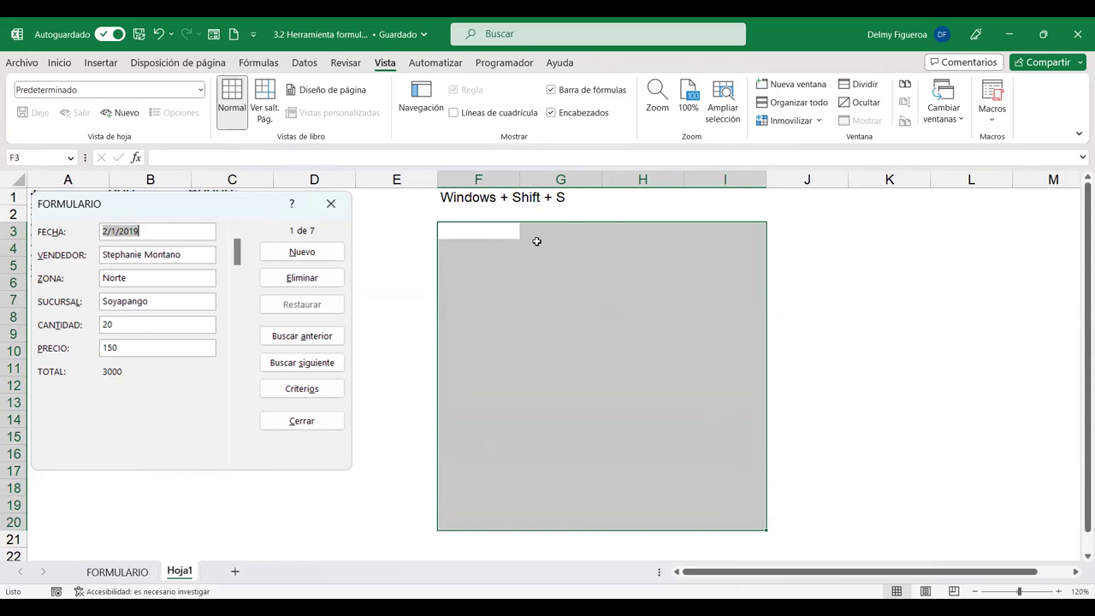
# - Give F3:I20 a Borde exterior grueso (thick outside border)
pyautogui.click(60, 64)
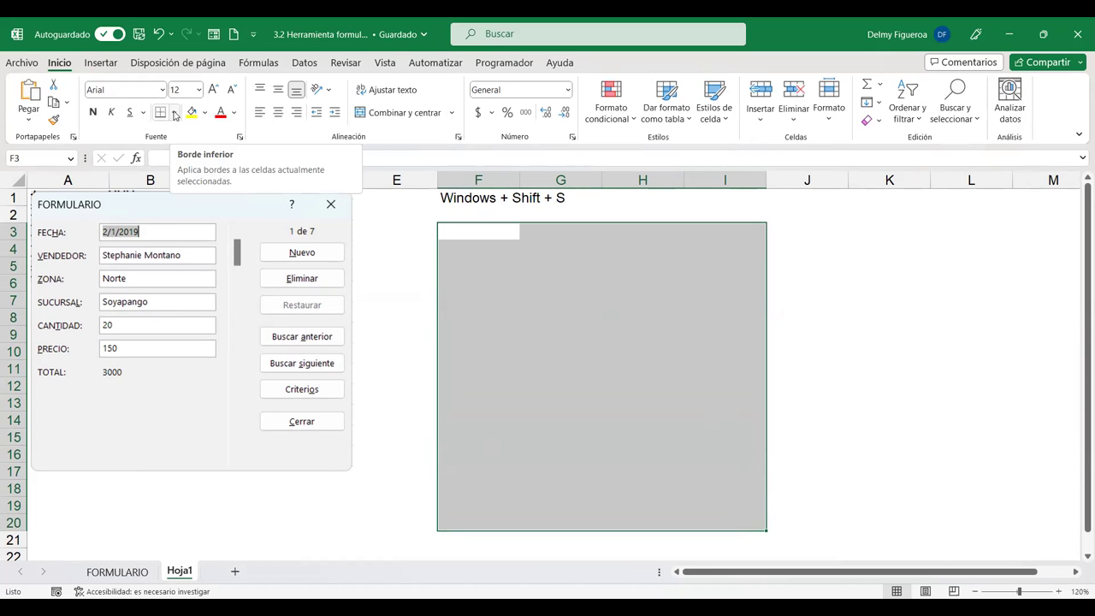
pyautogui.click(175, 114)
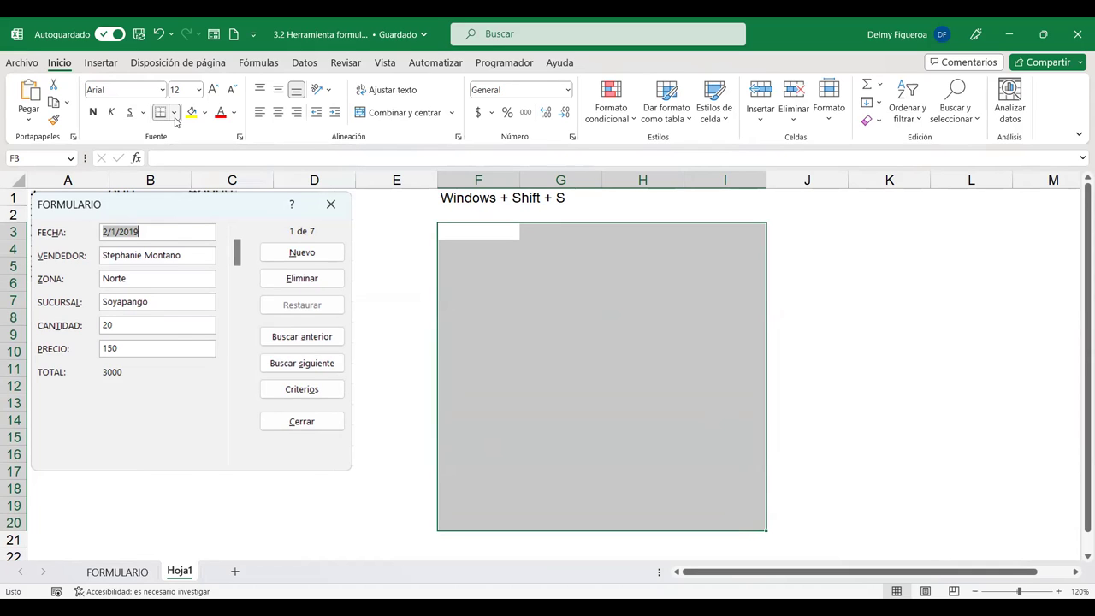
pyautogui.click(175, 118)
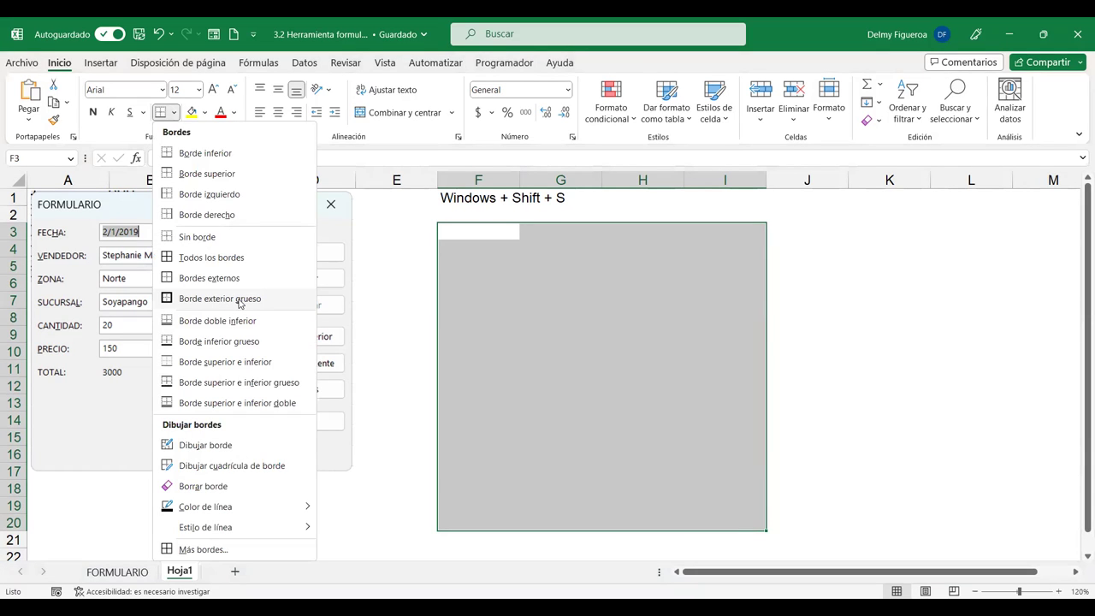
pyautogui.click(599, 246)
pyautogui.click(882, 251)
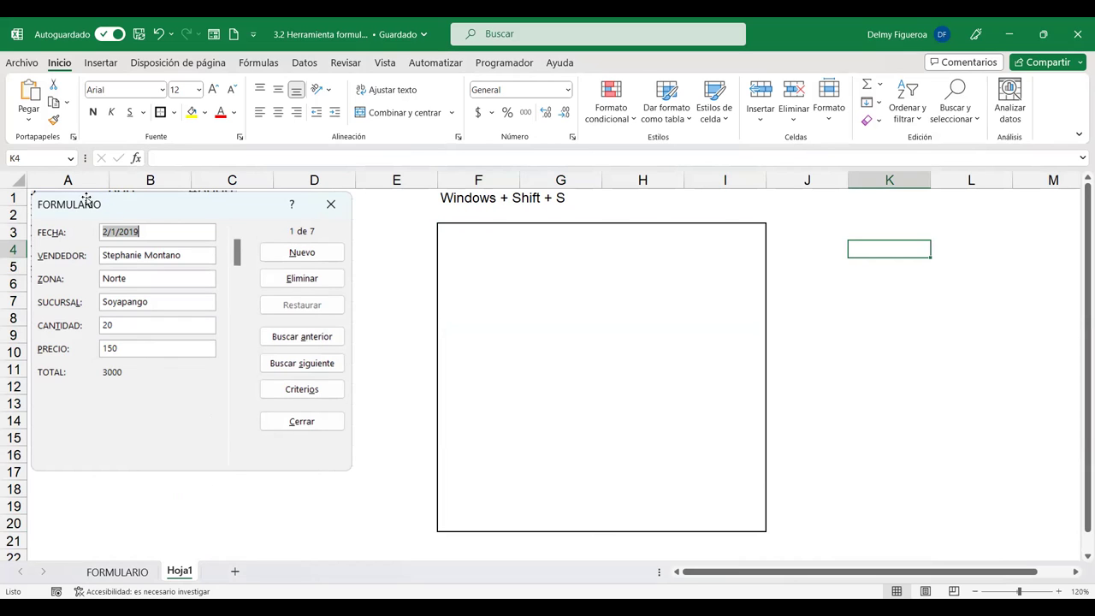
# - Draw a Botón form-control button inside the bordered block, leaving it without a macro
pyautogui.click(519, 66)
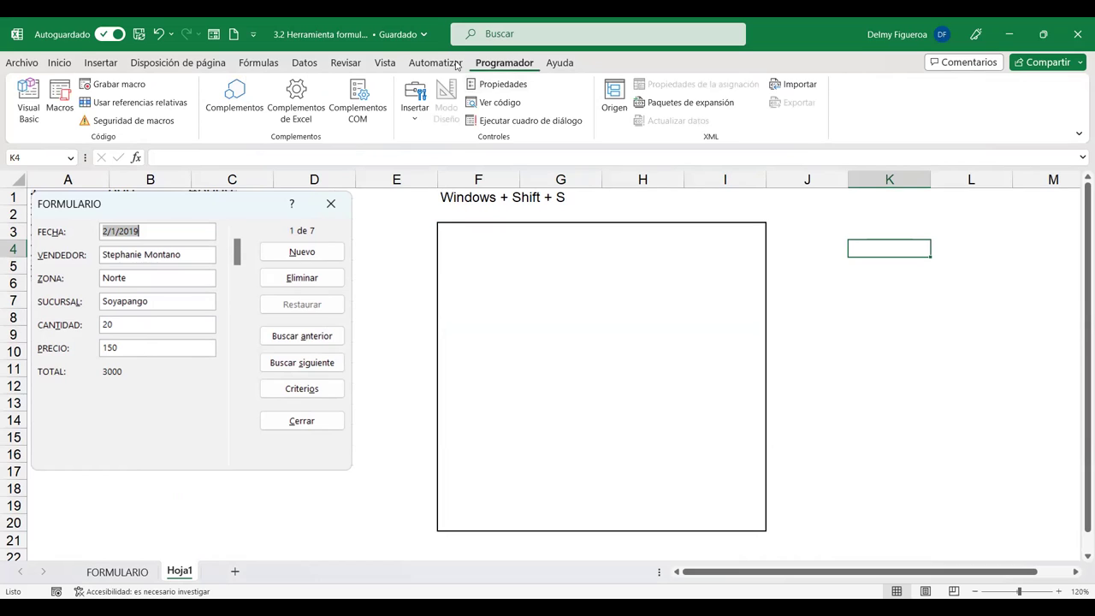
pyautogui.click(415, 119)
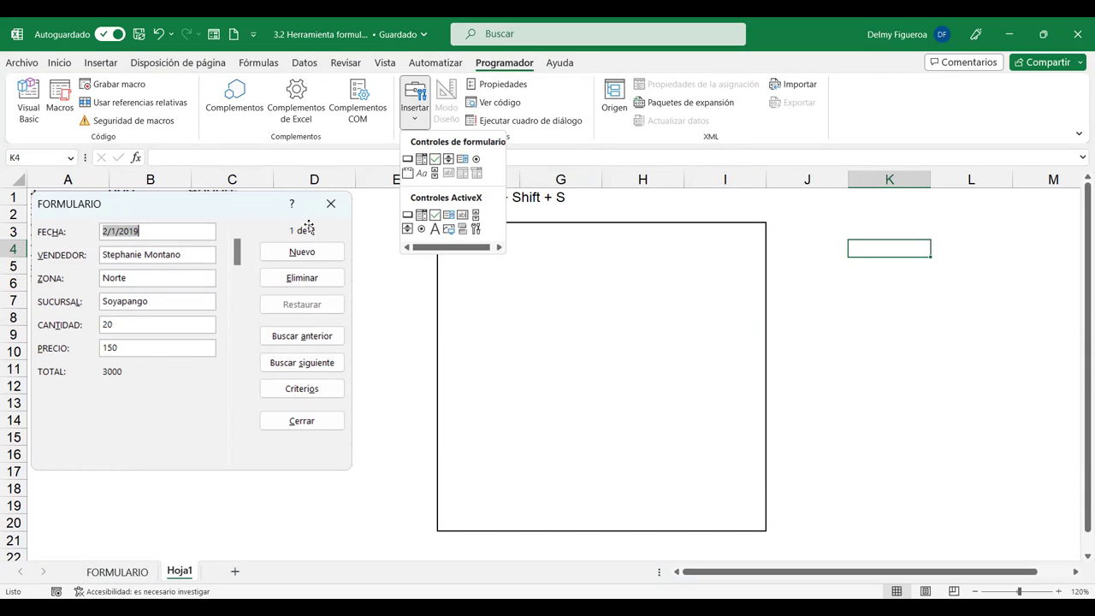
pyautogui.click(408, 161)
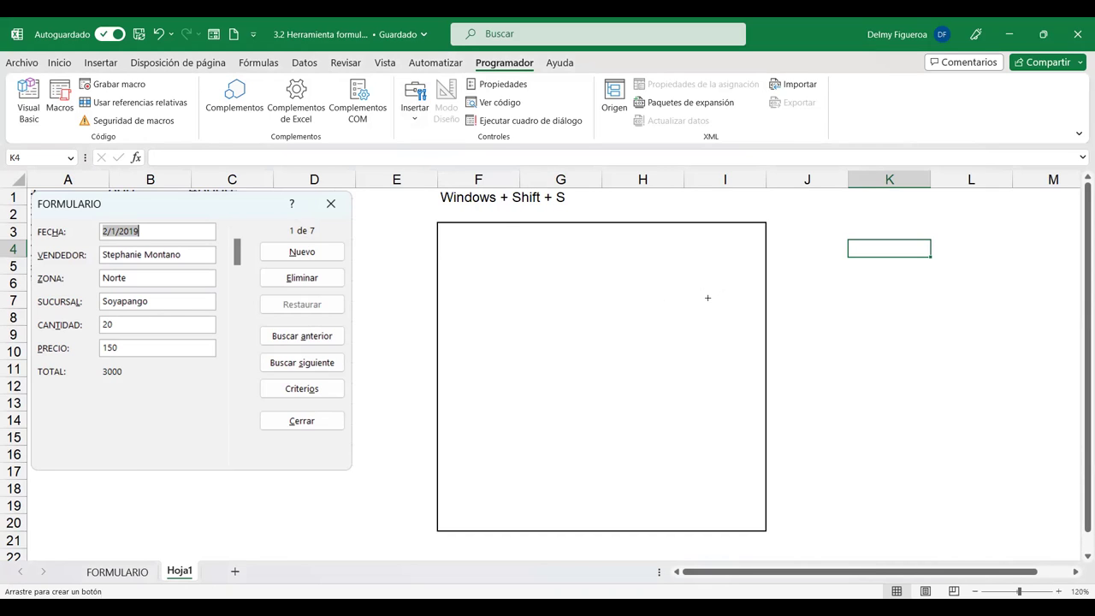
pyautogui.moveTo(706, 298); pyautogui.dragTo(758, 319)
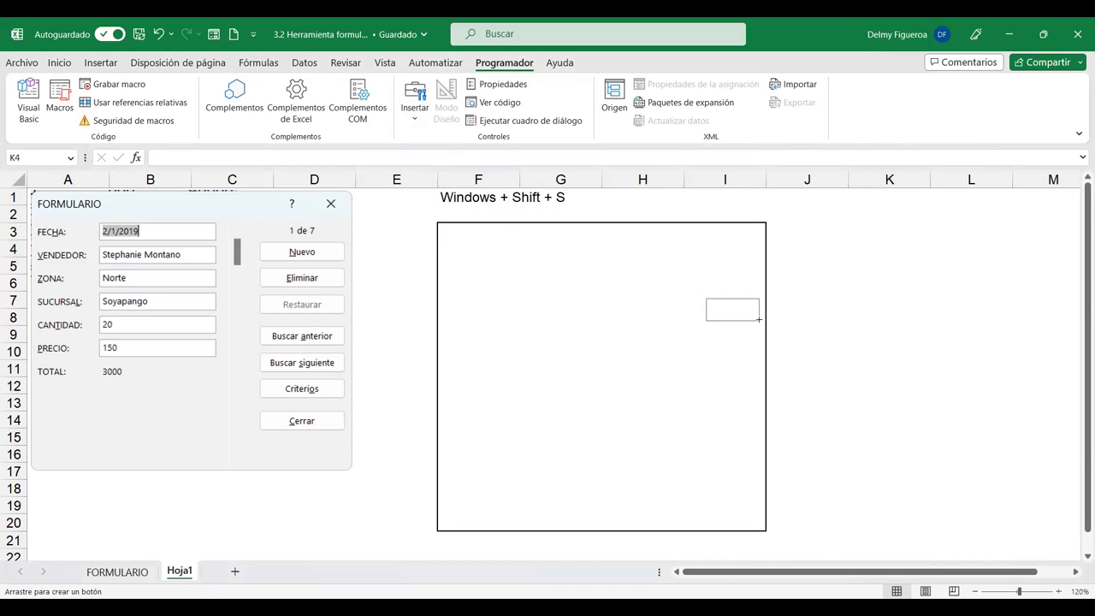
pyautogui.moveTo(758, 319); pyautogui.dragTo(751, 315)
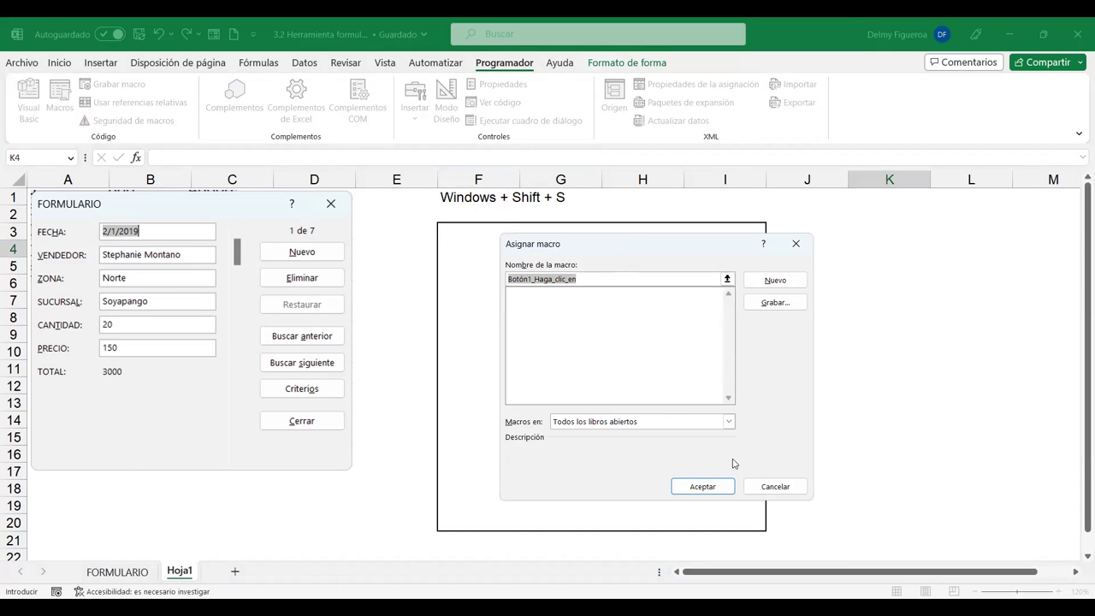
pyautogui.click(775, 487)
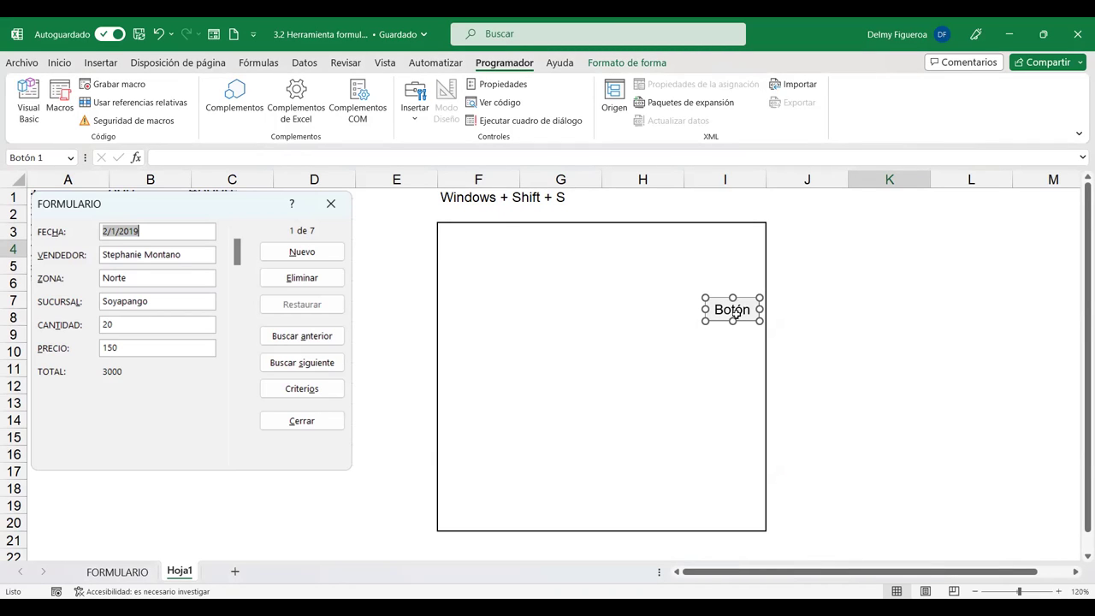
# - Pick the ActiveX Command Button from Programador > Insertar, which turns on Design Mode
pyautogui.click(415, 124)
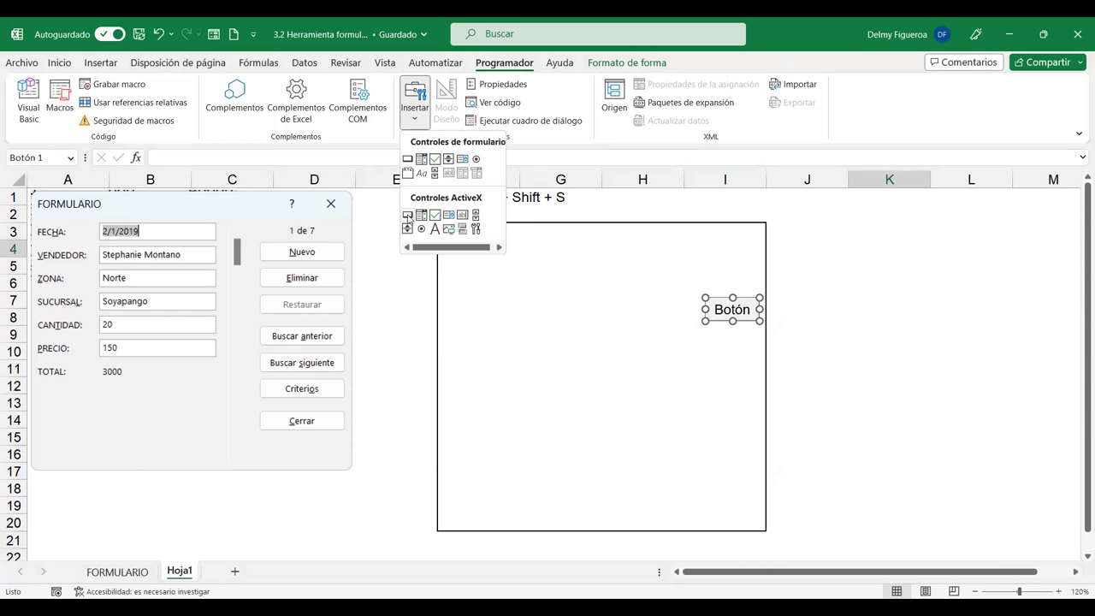
pyautogui.click(408, 216)
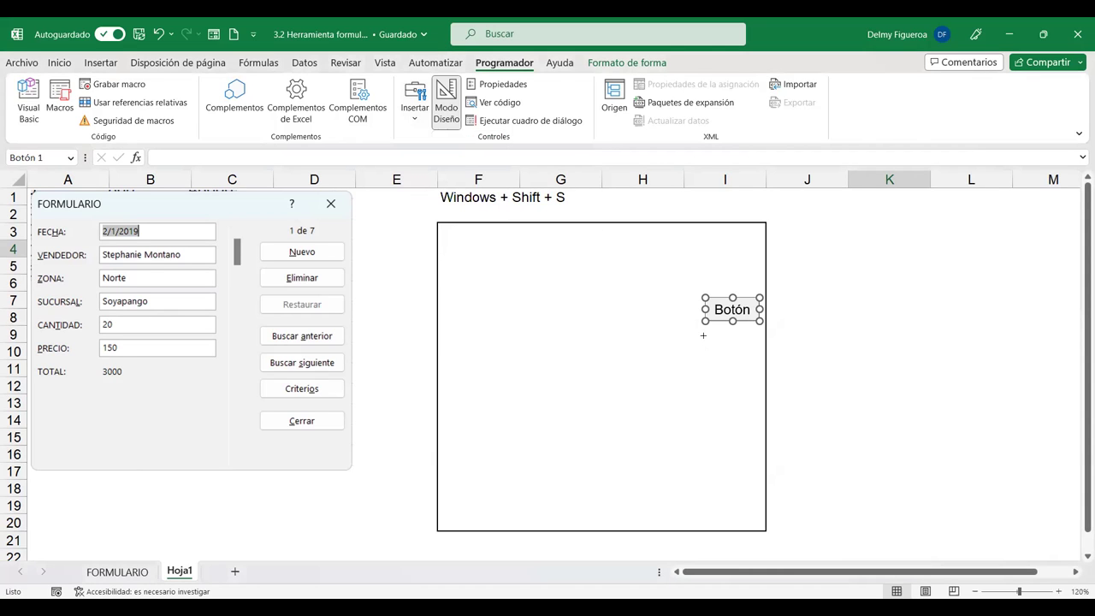
# - Draw an ActiveX command button and position it just under the Botón 1 form button
pyautogui.moveTo(699, 336); pyautogui.dragTo(762, 357)
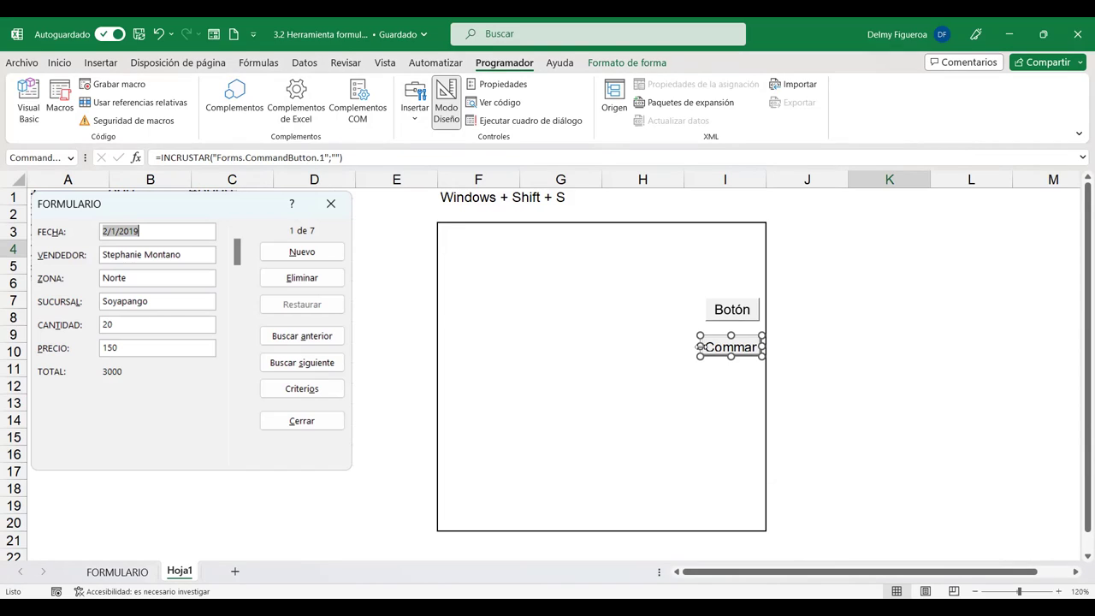
pyautogui.moveTo(700, 346); pyautogui.dragTo(692, 310)
pyautogui.click(757, 309)
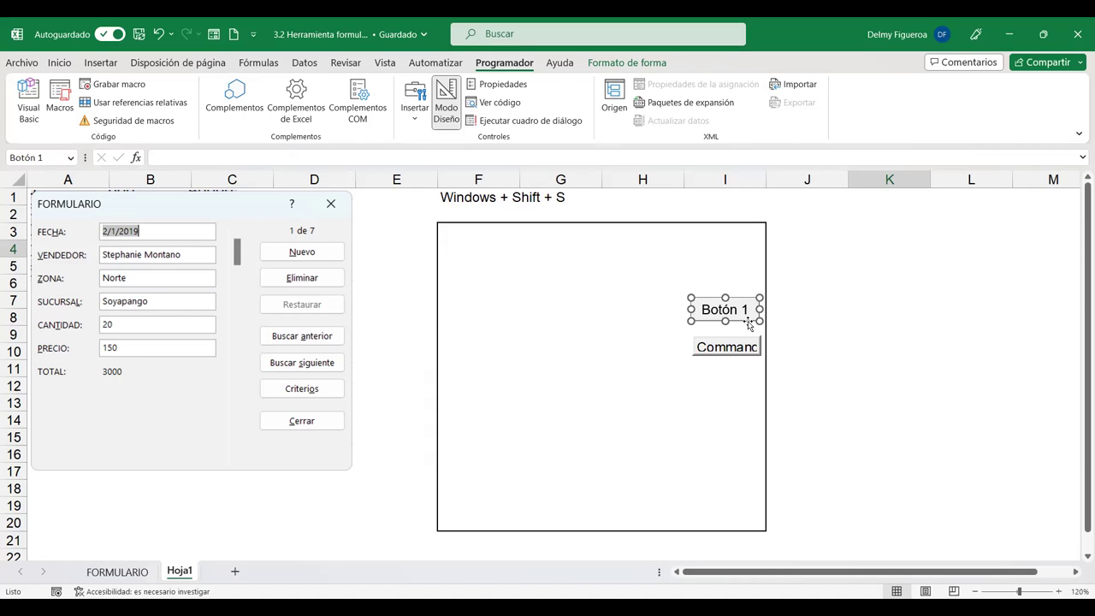
pyautogui.click(740, 349)
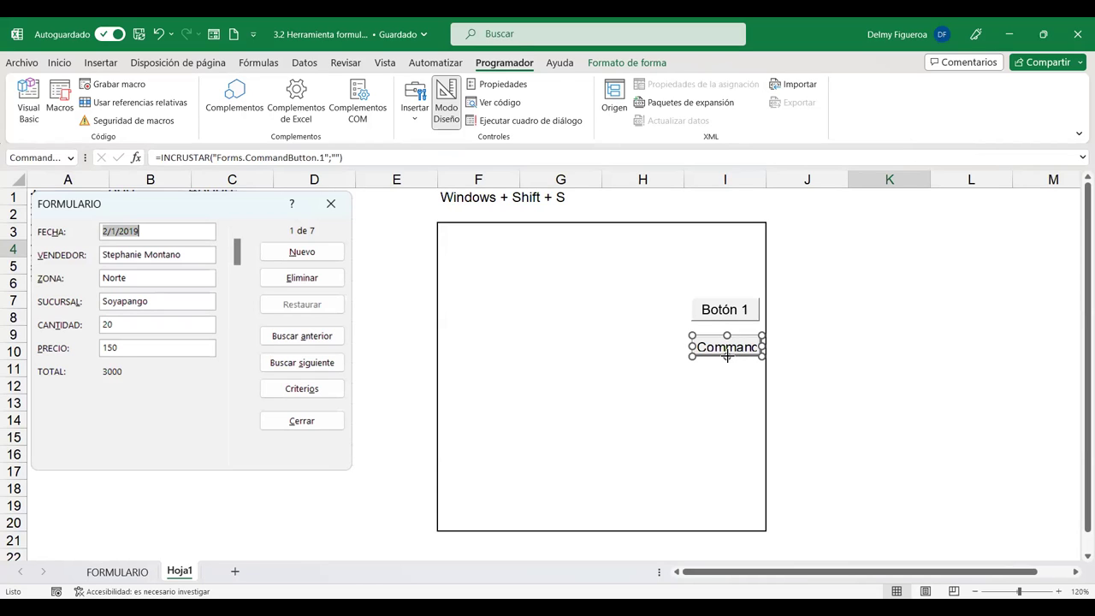
pyautogui.click(726, 357)
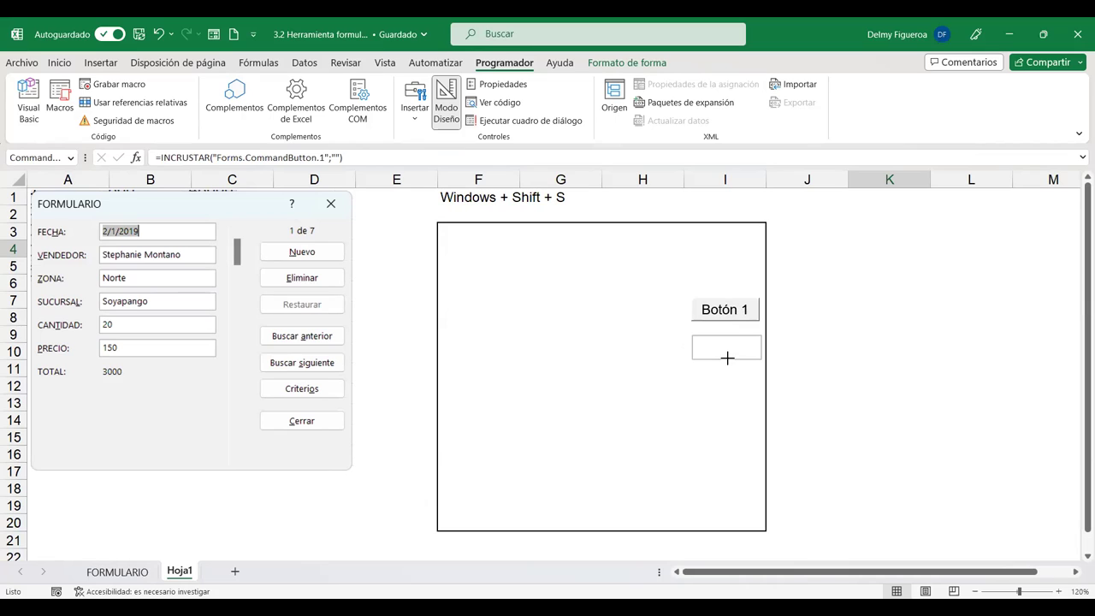
# - Change the form button's caption from Botón 1 to Nuevo
pyautogui.click(726, 358)
pyautogui.keyDown('ctrl'); pyautogui.click(759, 308); pyautogui.keyUp('ctrl')
pyautogui.click(763, 305)
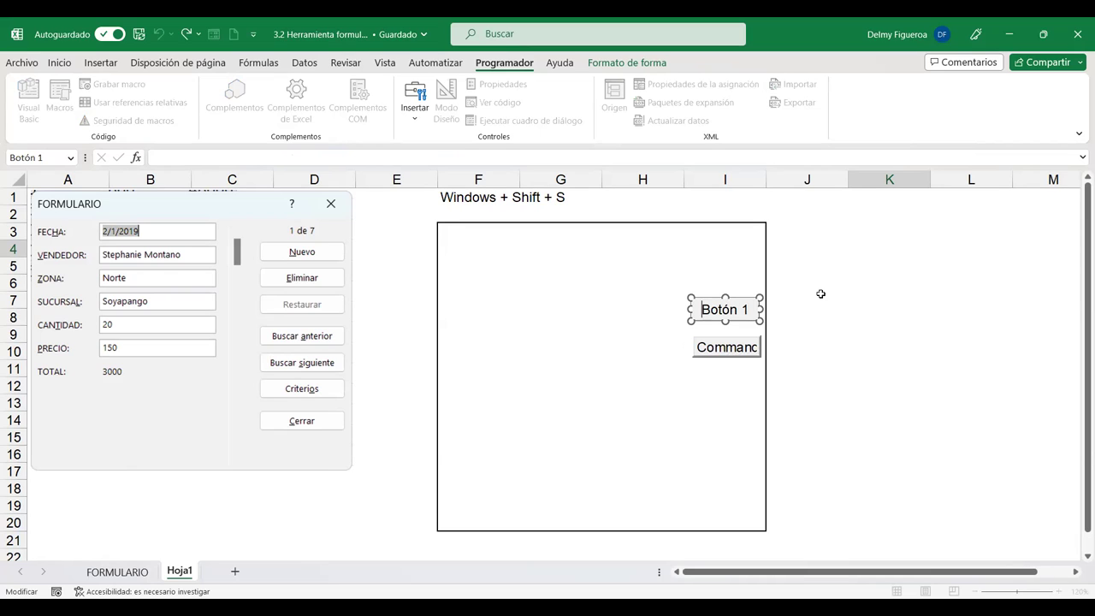
pyautogui.hotkey('shift', 'Right')
pyautogui.hotkey('shift', 'Right')
pyautogui.hotkey('shift', 'Right')
pyautogui.hotkey('shift', 'Right')
pyautogui.hotkey('shift', 'Right')
pyautogui.hotkey('shift', 'Right')
pyautogui.hotkey('shift', 'Right')
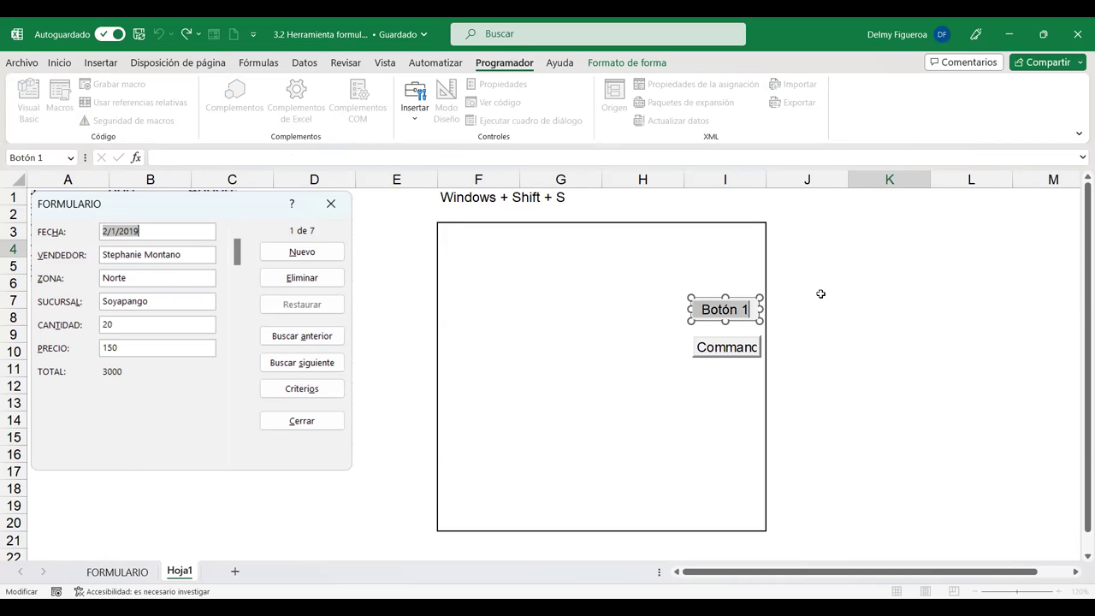
pyautogui.write('N')
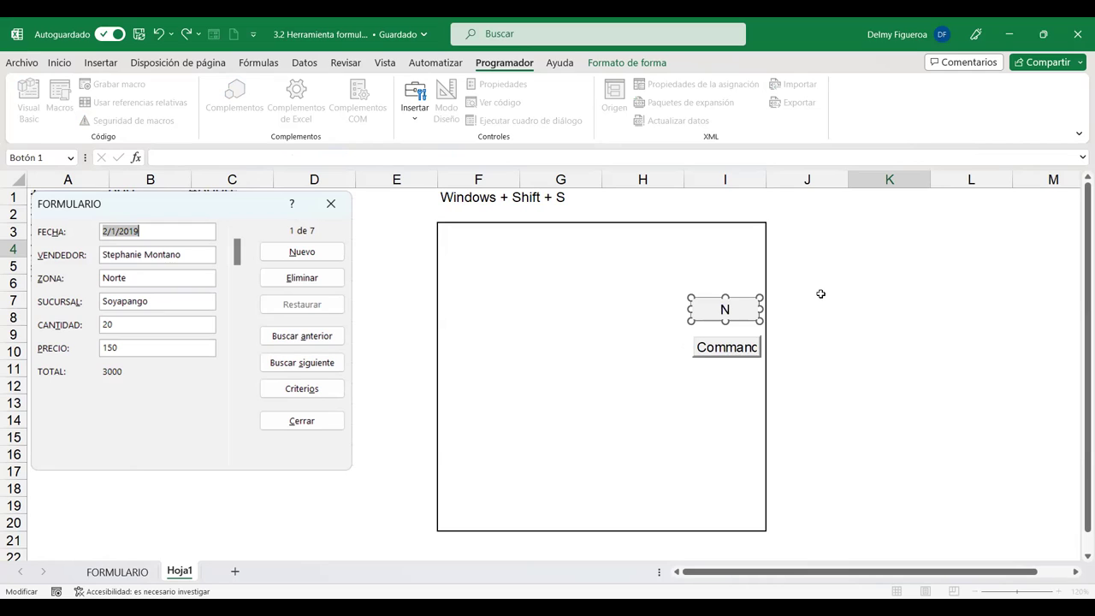
pyautogui.write('uevo')
pyautogui.click(726, 349)
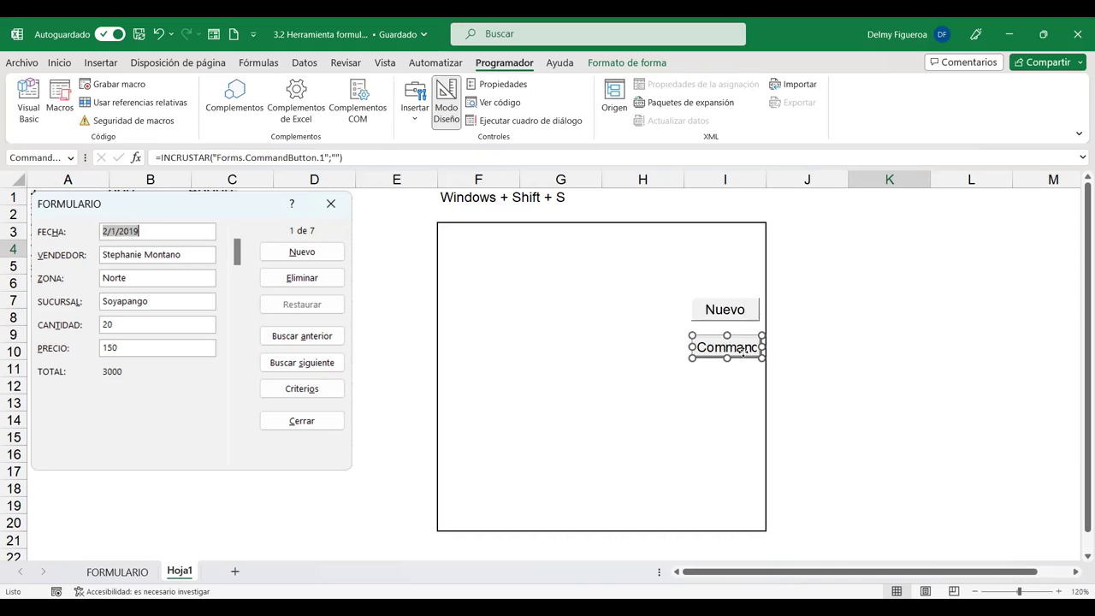
# - Replace the ActiveX button's CommandButton1 caption with Eliminar via Objeto Botón de comando > Modificar
pyautogui.rightClick(743, 351)
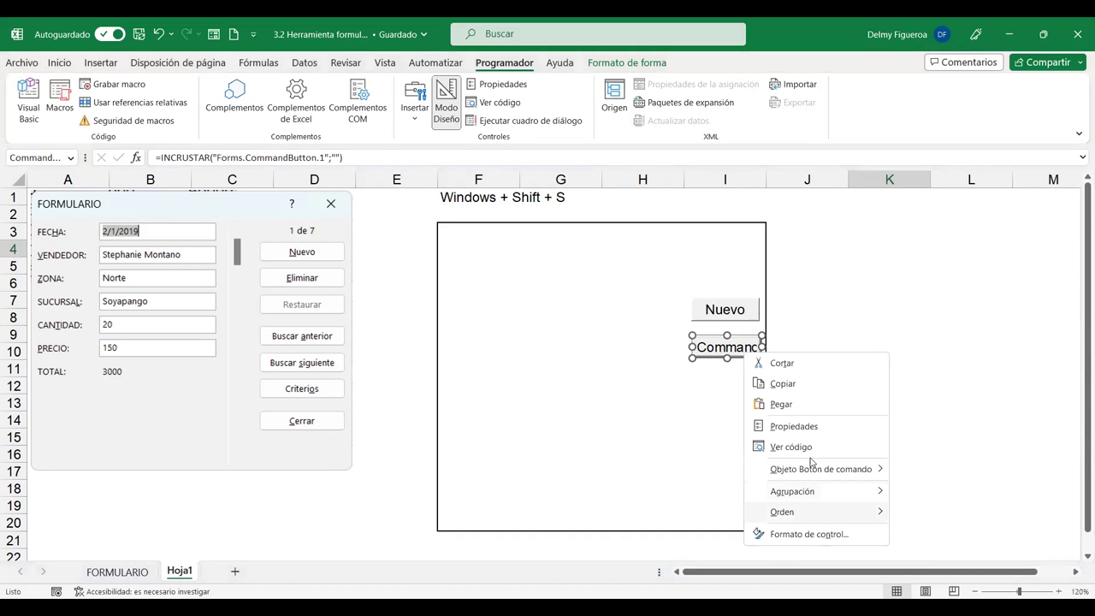
pyautogui.moveTo(819, 468)
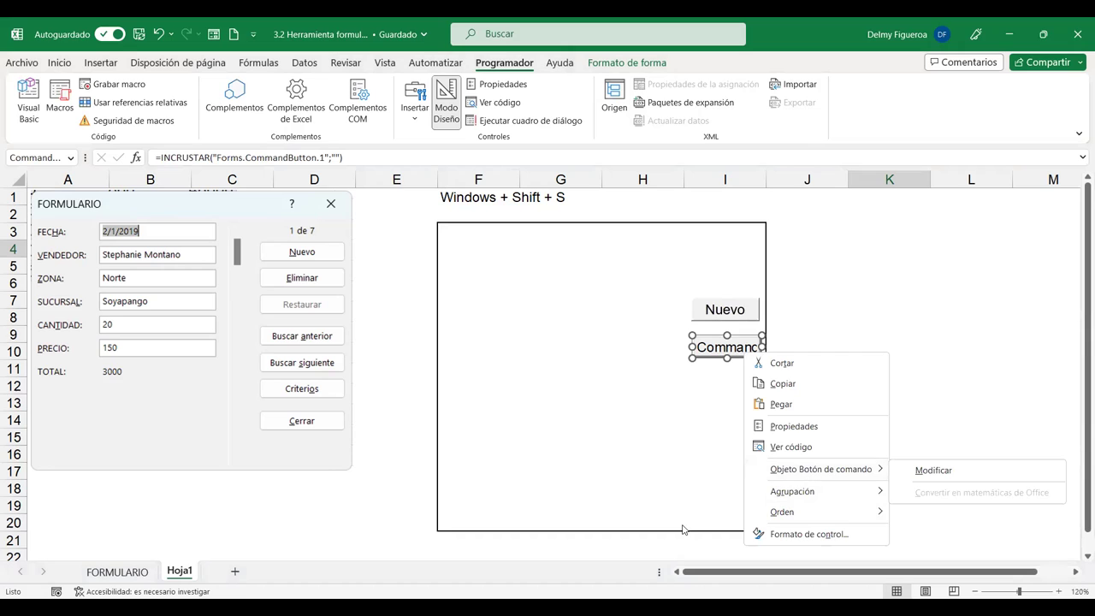
pyautogui.press('super+shift+s')
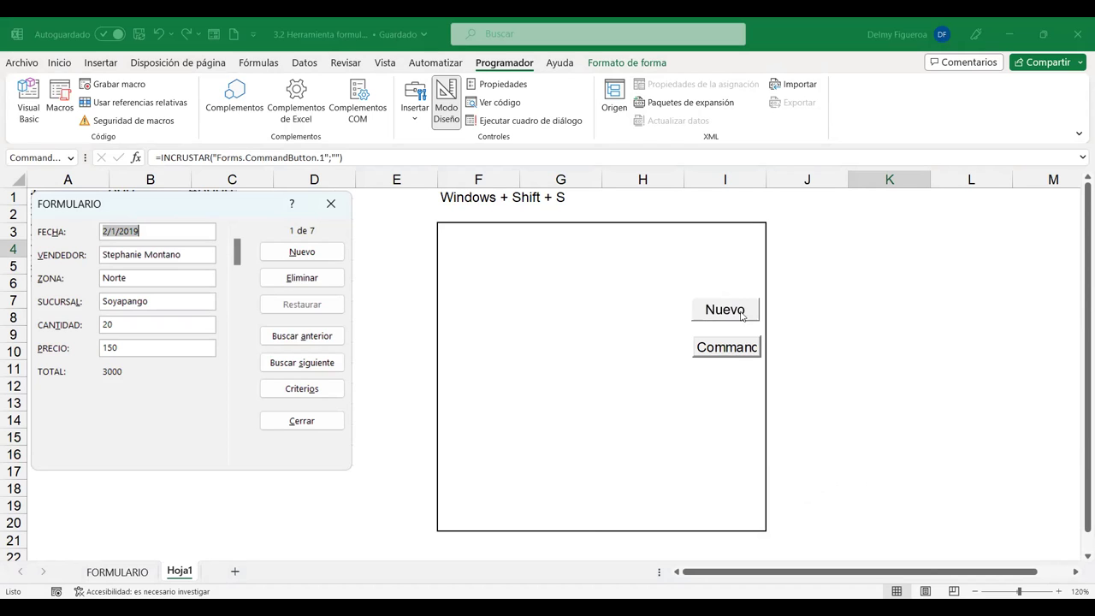
pyautogui.click(734, 353)
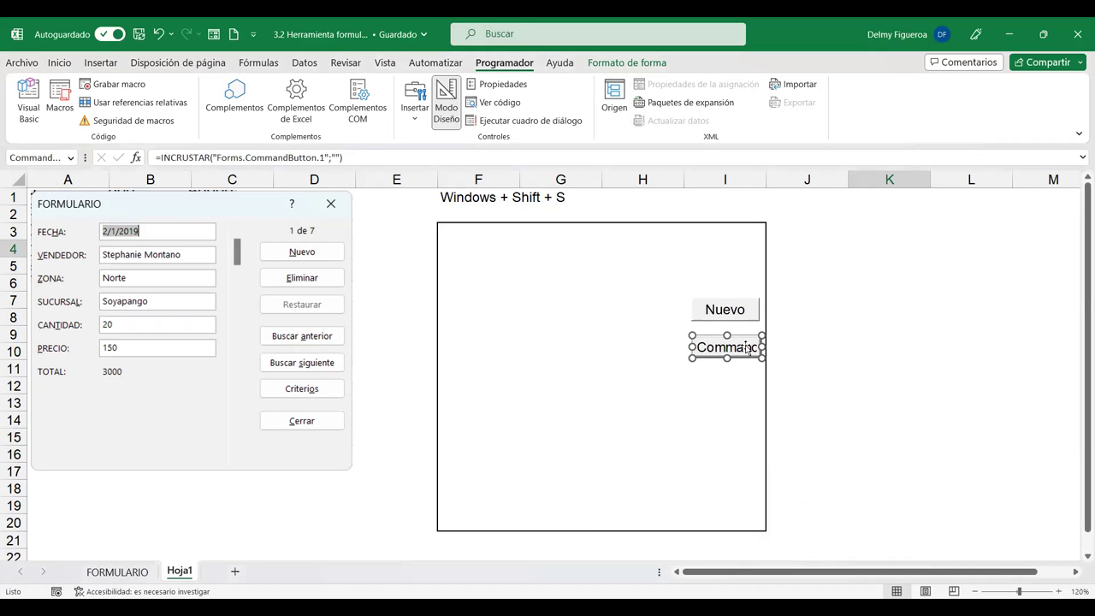
pyautogui.rightClick(746, 346)
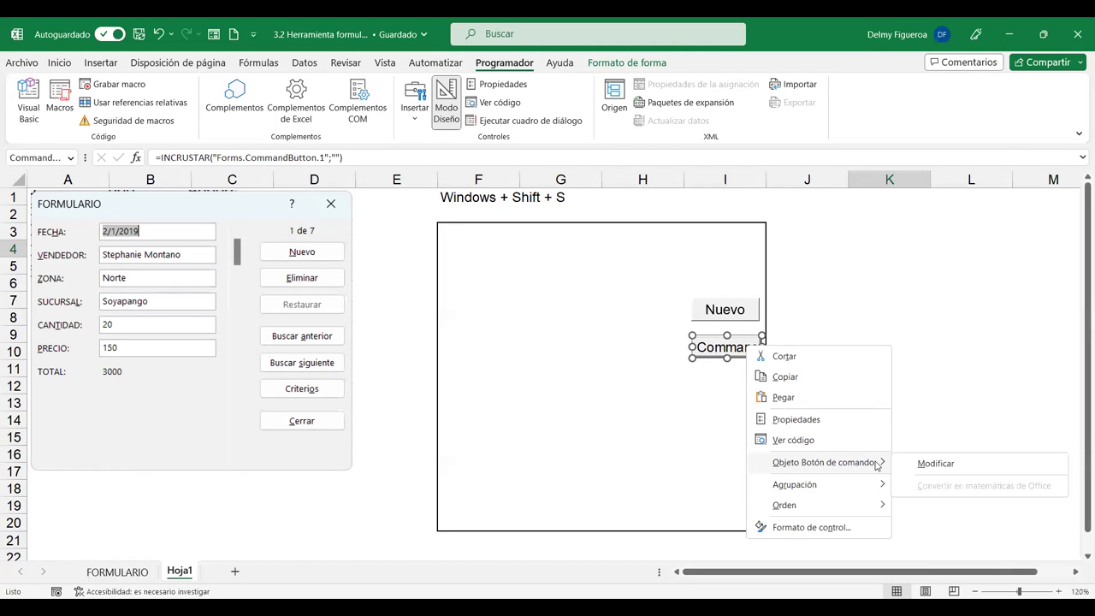
pyautogui.click(935, 463)
pyautogui.press('BackSpace')
pyautogui.press('BackSpace')
pyautogui.press('BackSpace')
pyautogui.press('BackSpace')
pyautogui.press('BackSpace')
pyautogui.press('BackSpace')
pyautogui.press('BackSpace')
pyautogui.press('BackSpace')
pyautogui.press('BackSpace')
pyautogui.press('BackSpace')
pyautogui.press('BackSpace')
pyautogui.press('BackSpace')
pyautogui.write('Eliminar')
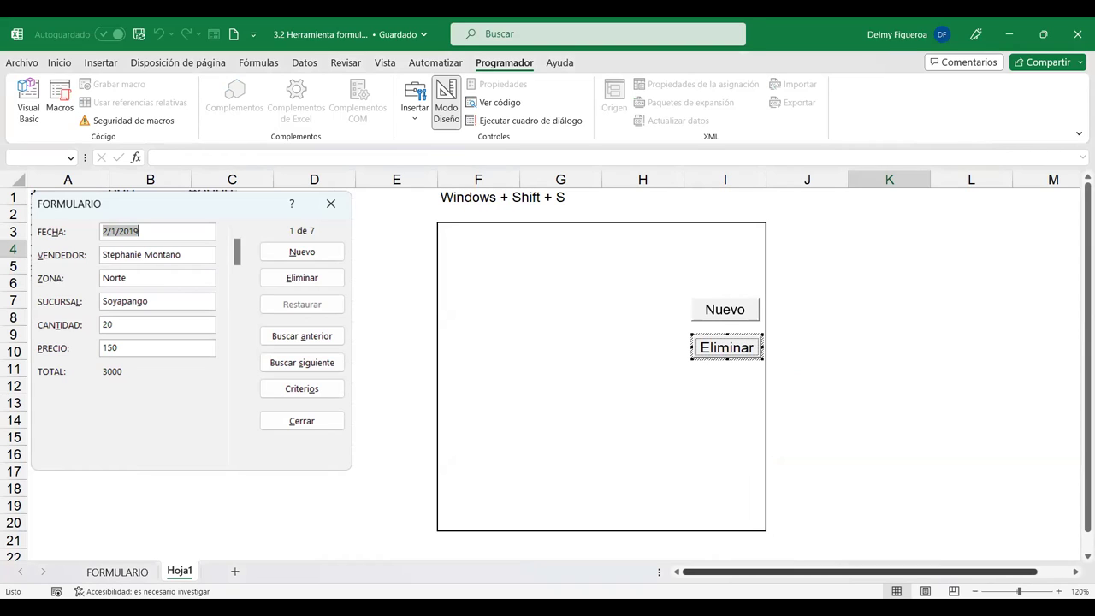
pyautogui.press('super+shift+s')
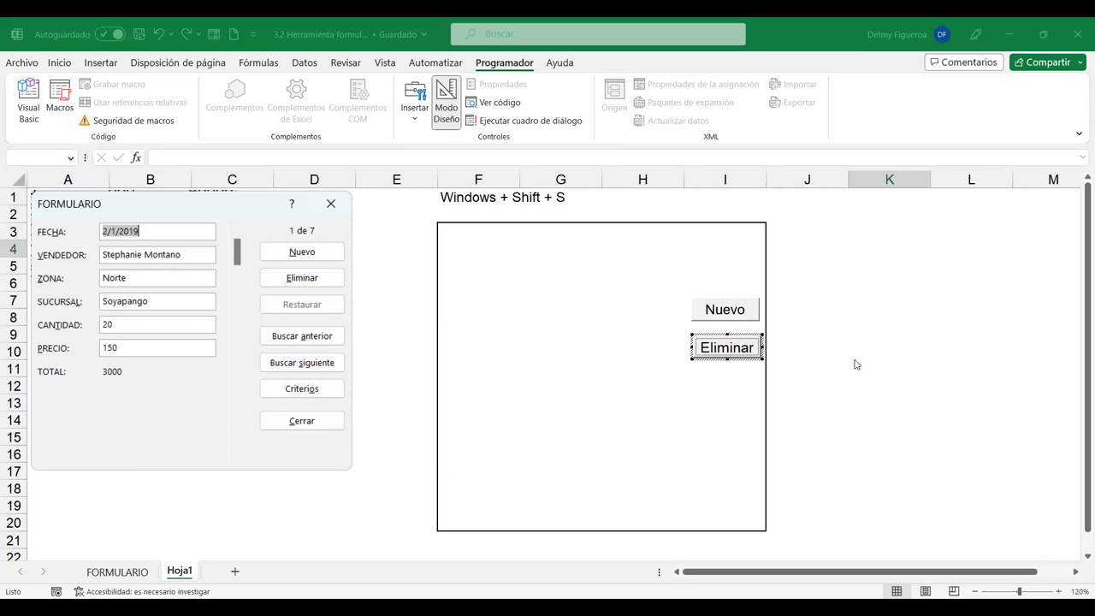
# - Deselect the Eliminar button and show the Insertar gallery of form and ActiveX controls
pyautogui.click(811, 293)
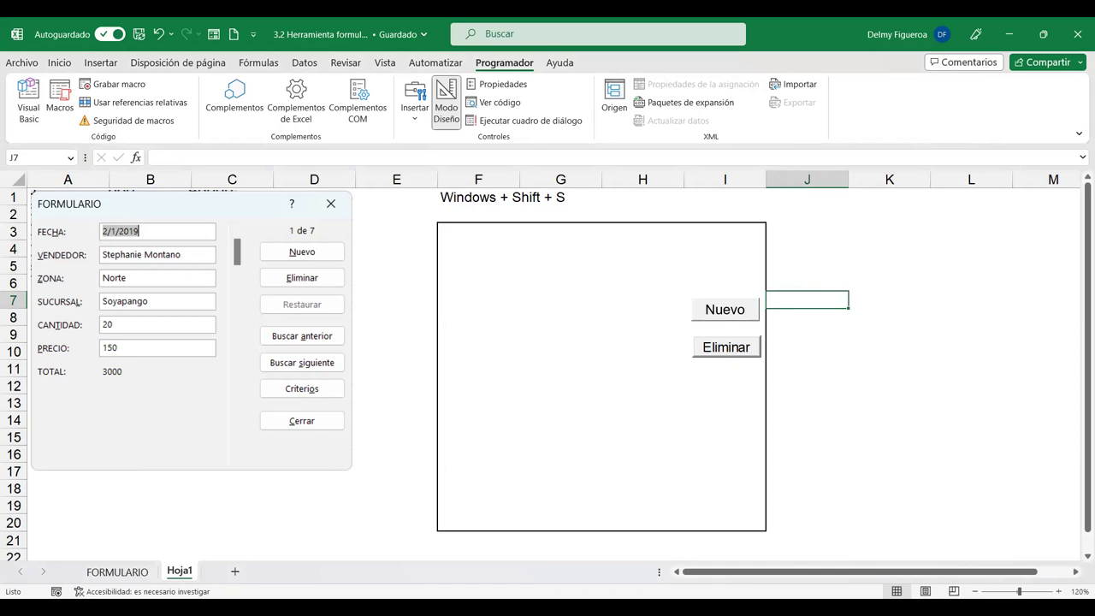
pyautogui.press('super+shift+s')
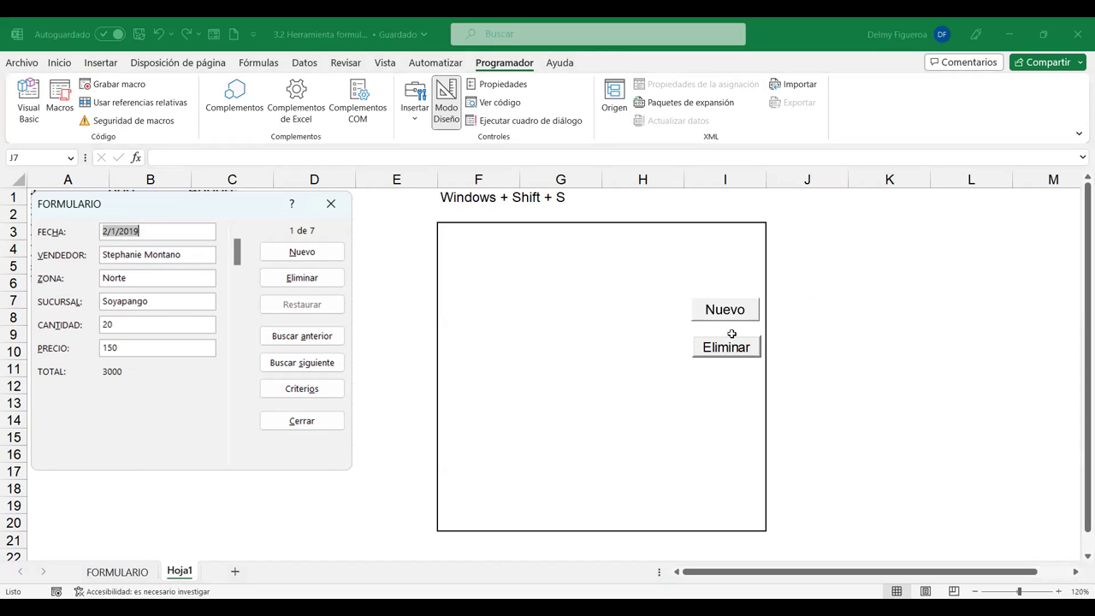
pyautogui.press('Escape')
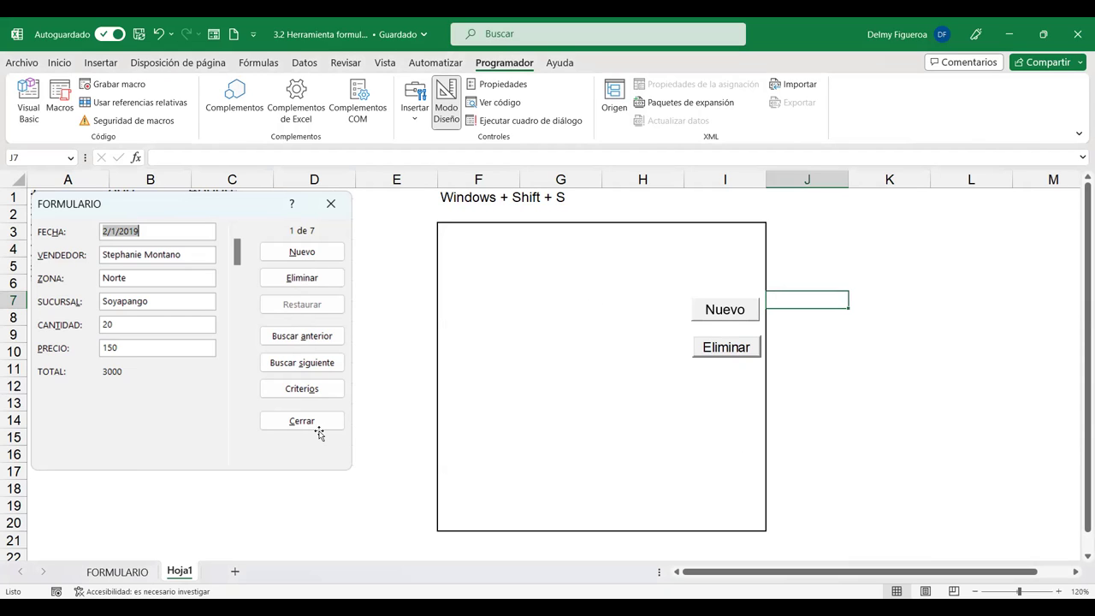
pyautogui.click(417, 126)
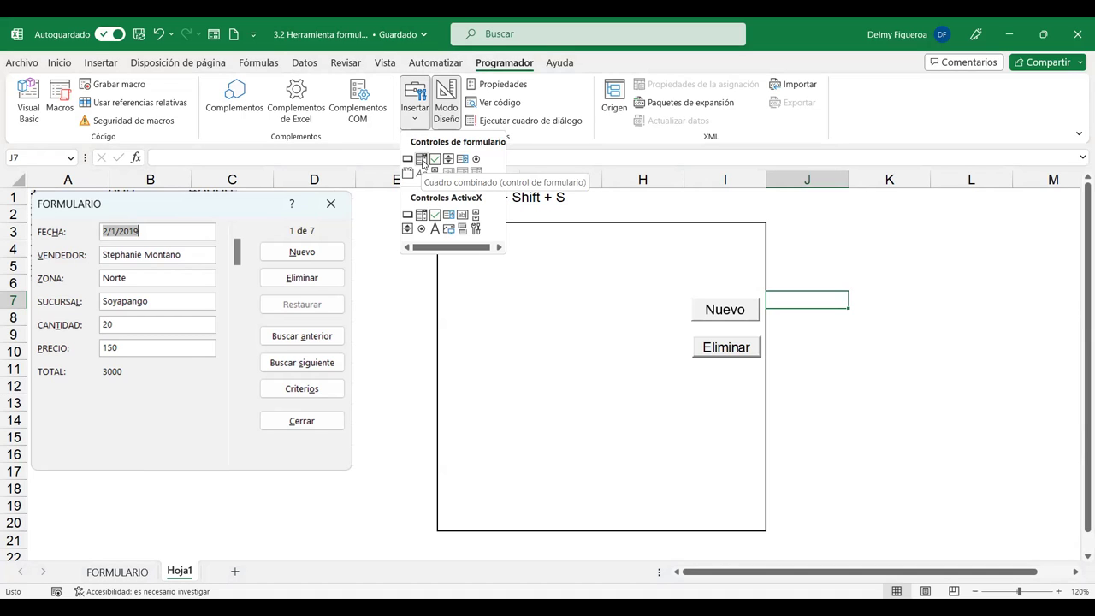
# - Draw a form-control combo box at the top of column J
pyautogui.click(423, 163)
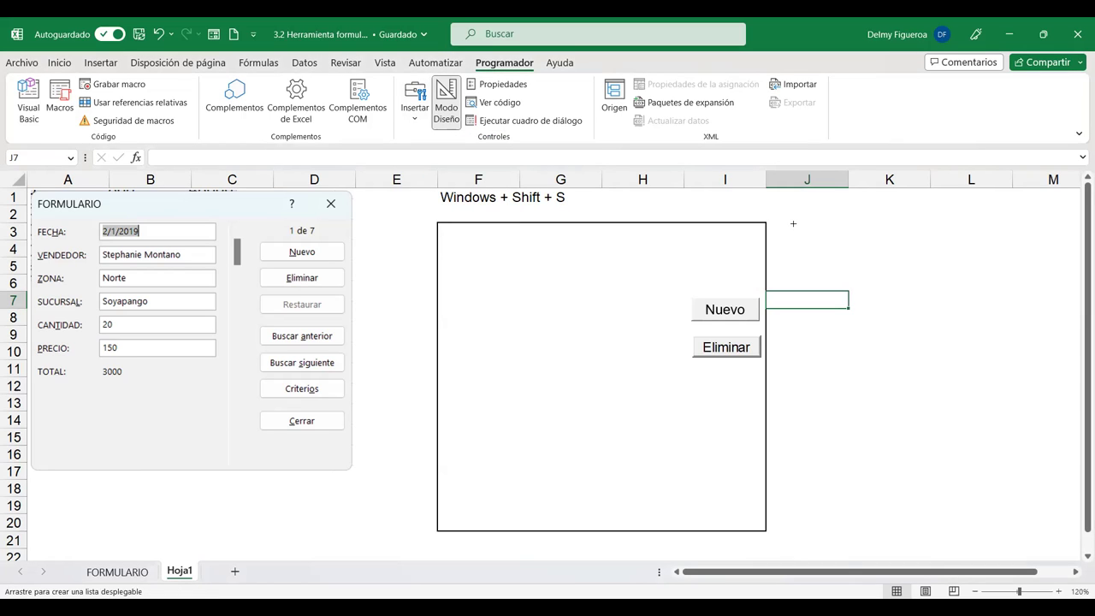
pyautogui.moveTo(792, 223); pyautogui.dragTo(884, 232)
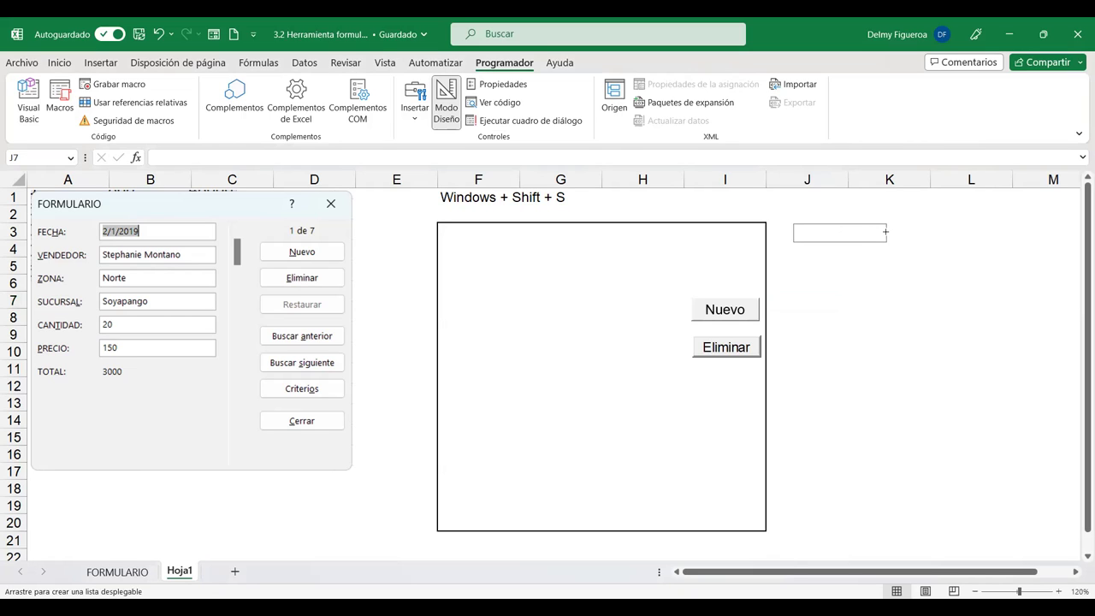
pyautogui.moveTo(885, 232); pyautogui.dragTo(886, 242)
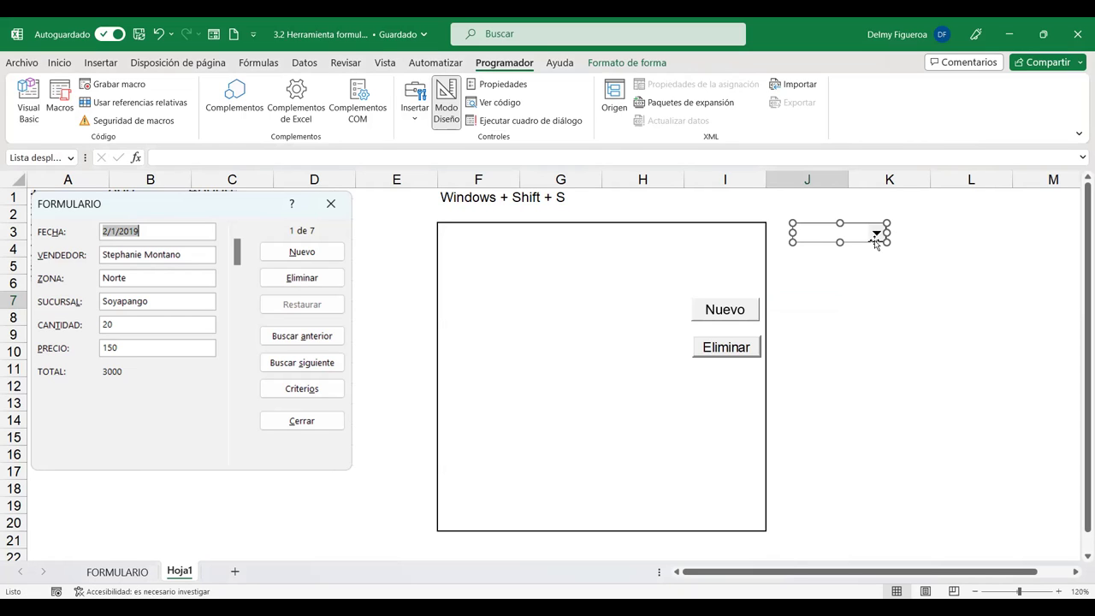
# - Draw an ActiveX combo box in column L, then check the first combo box's empty list
pyautogui.click(415, 120)
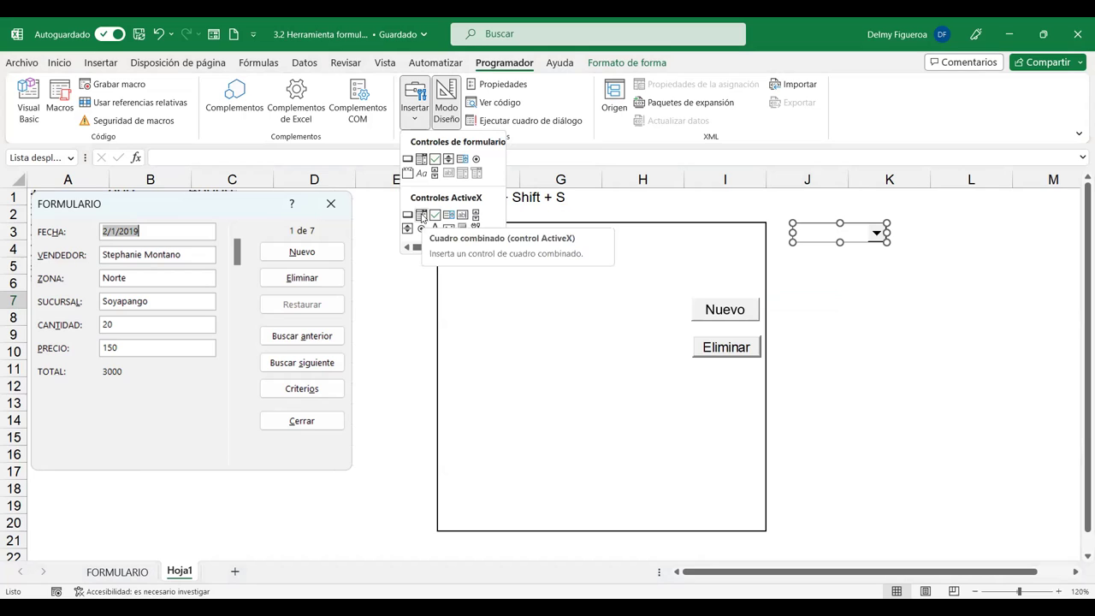
pyautogui.click(422, 216)
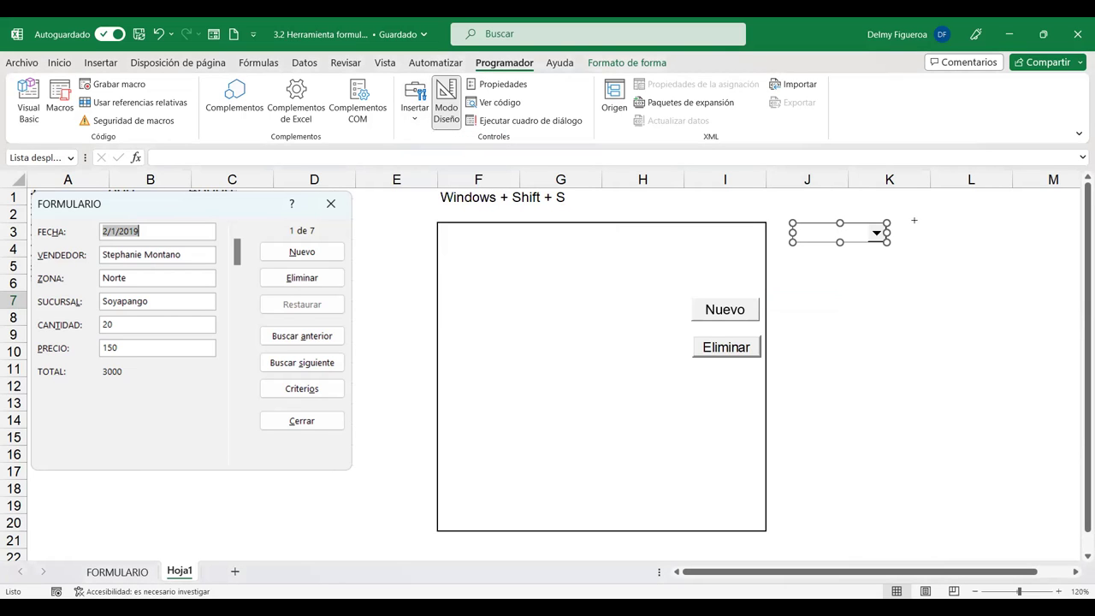
pyautogui.moveTo(899, 221); pyautogui.dragTo(1025, 242)
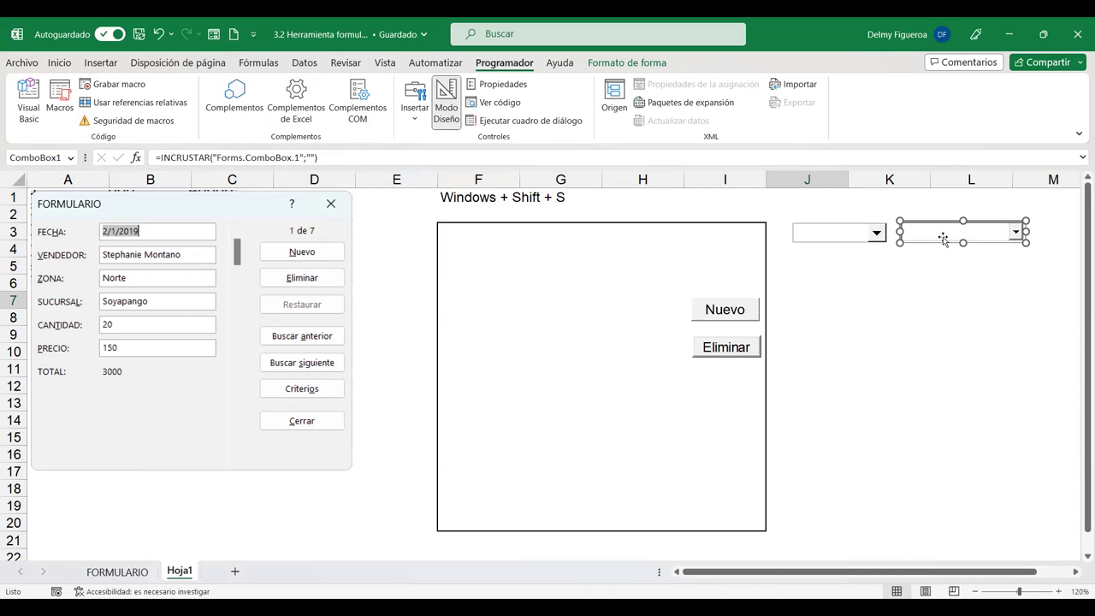
pyautogui.click(841, 238)
pyautogui.click(873, 235)
pyautogui.click(923, 237)
pyautogui.click(877, 236)
pyautogui.click(886, 307)
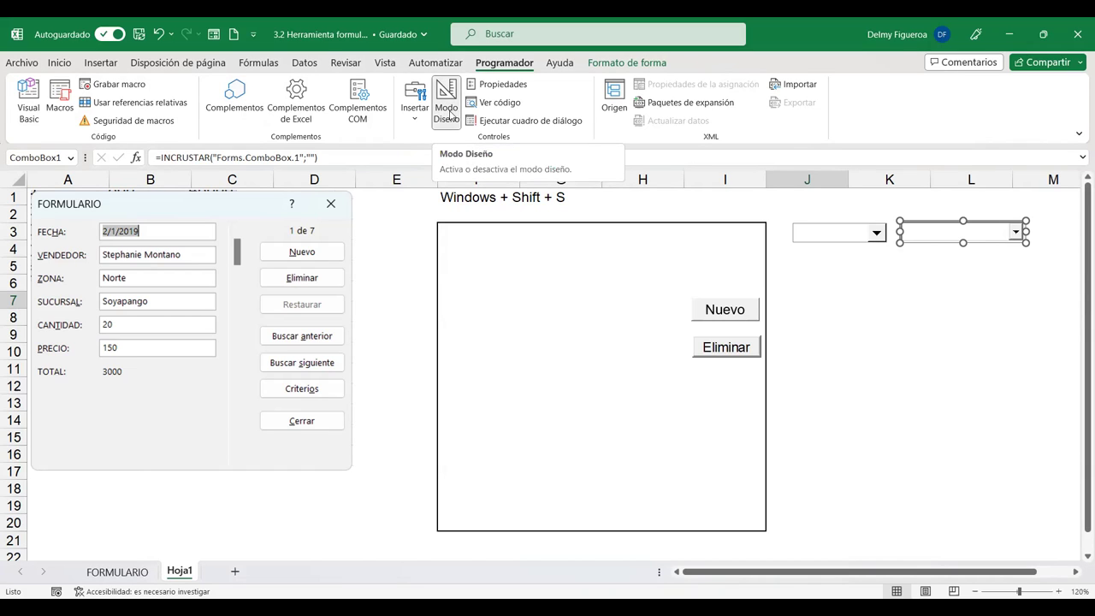
# - Turn off Modo Diseño and try the ActiveX combo box, whose list is empty
pyautogui.click(450, 113)
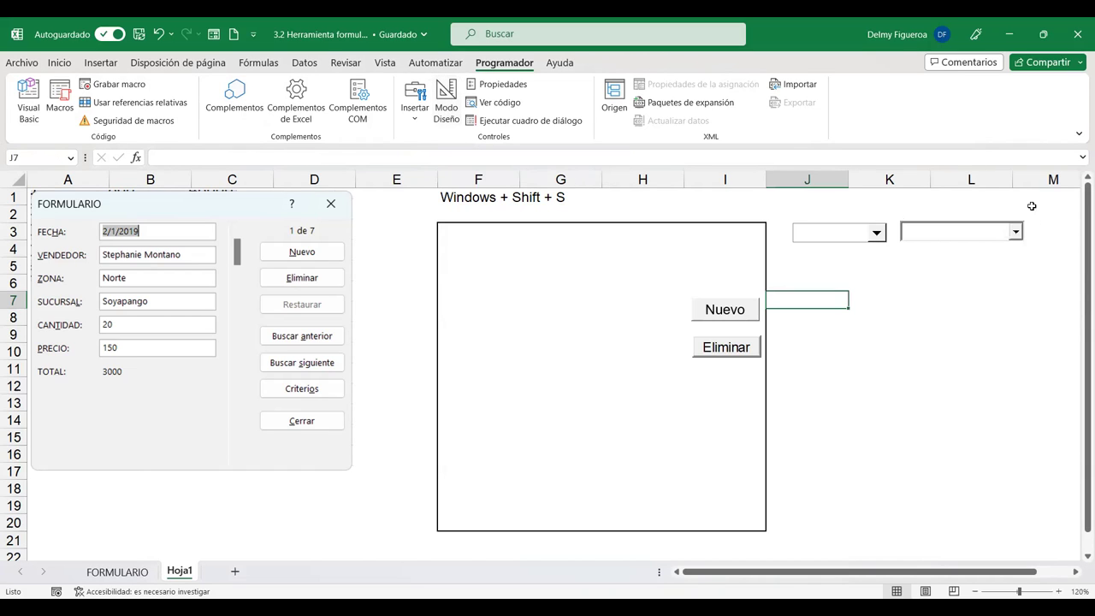
pyautogui.click(1015, 232)
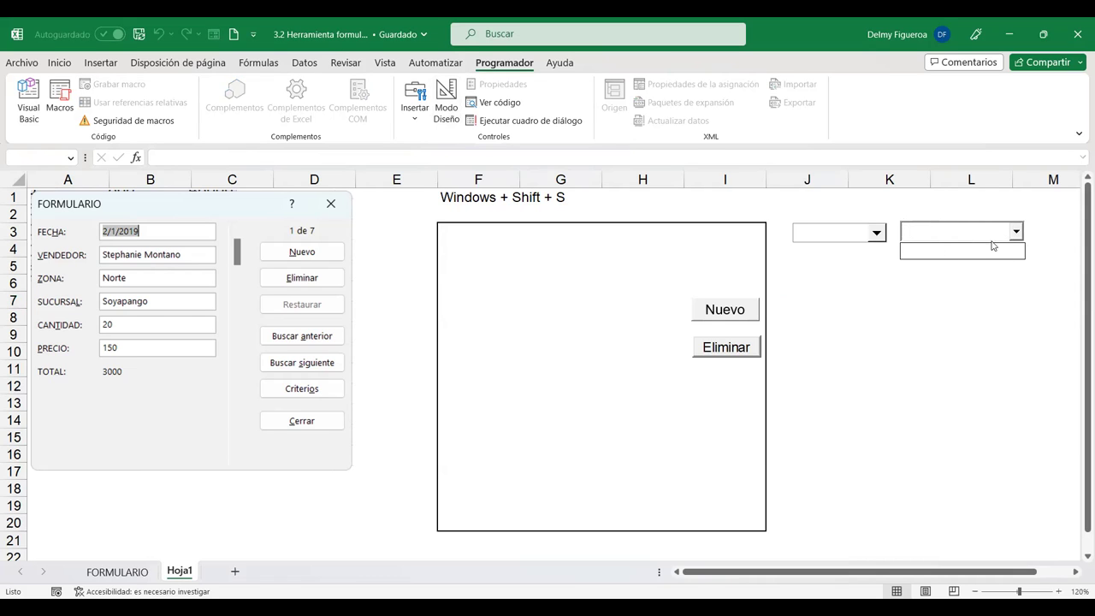
pyautogui.click(867, 287)
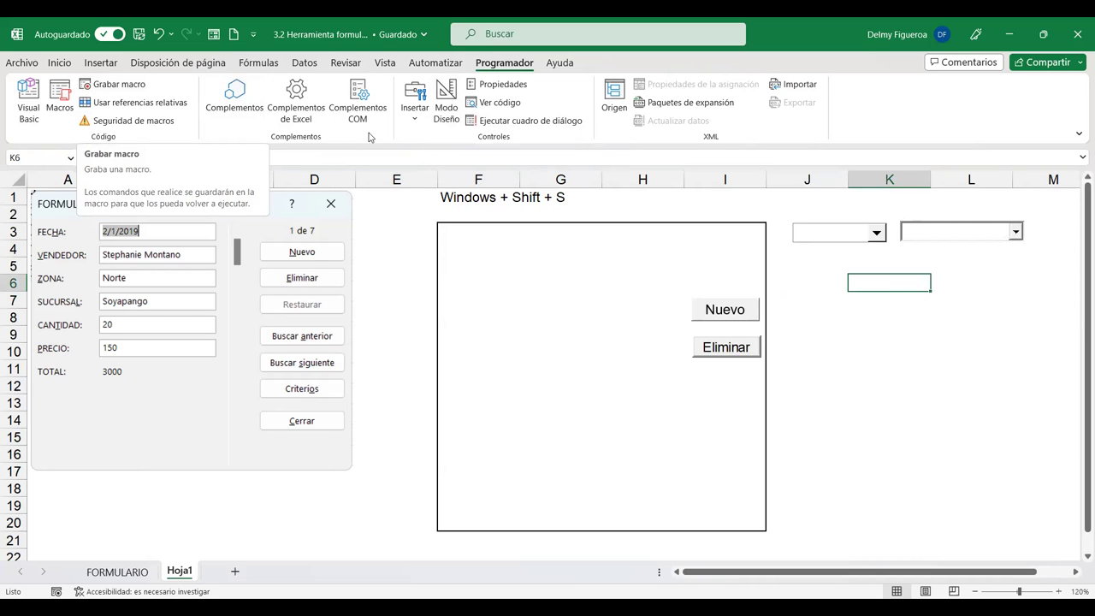
# - Look at horizontal alignment in Formato de celdas, close it unchanged, and select the first combo box
pyautogui.click(59, 64)
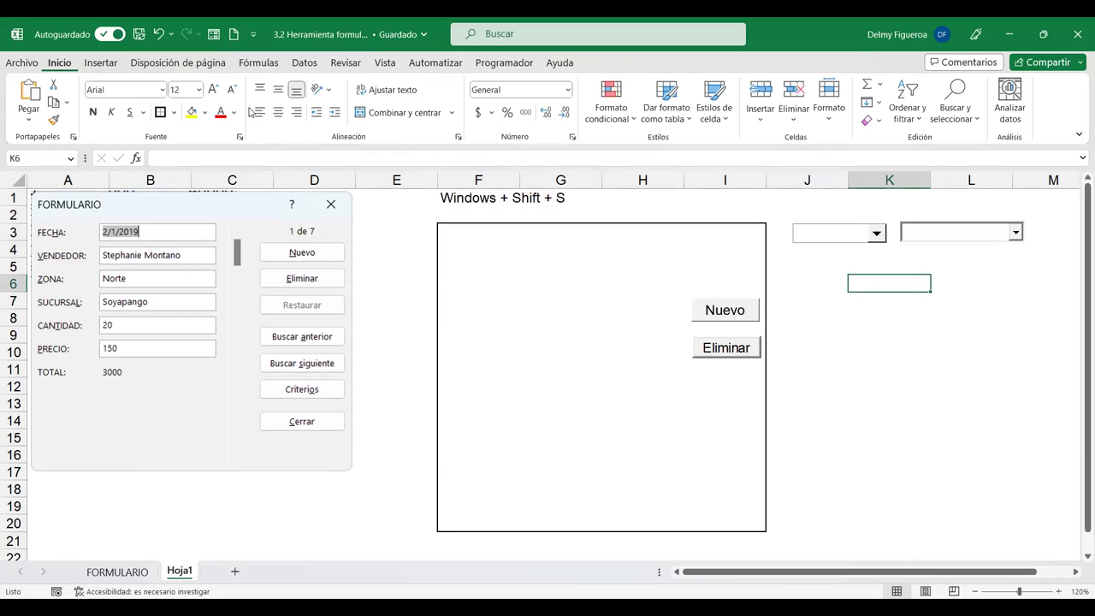
pyautogui.click(458, 137)
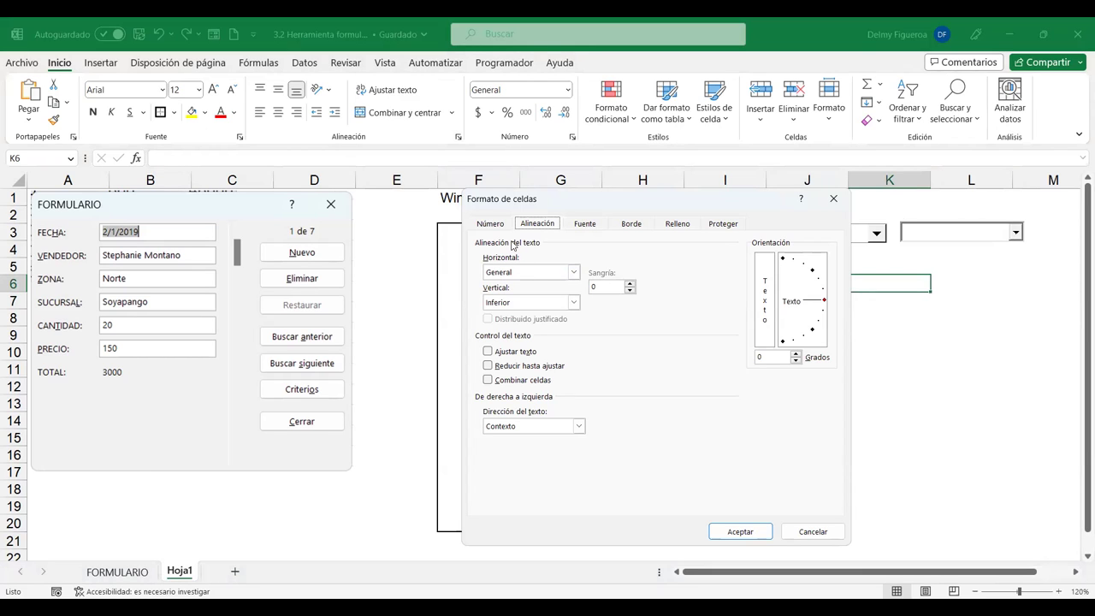
pyautogui.click(571, 272)
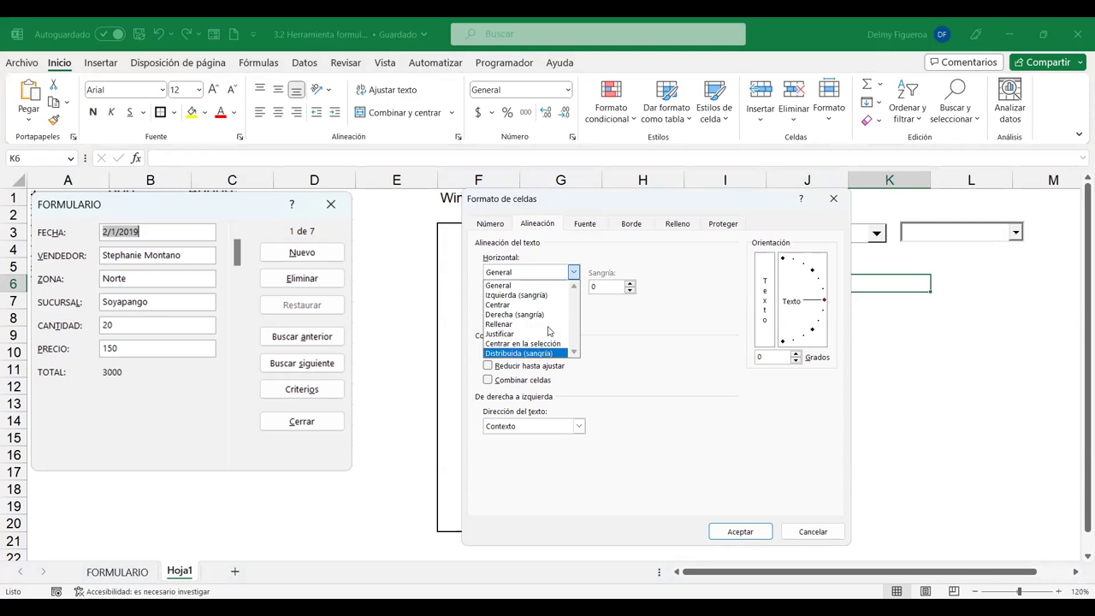
pyautogui.click(812, 530)
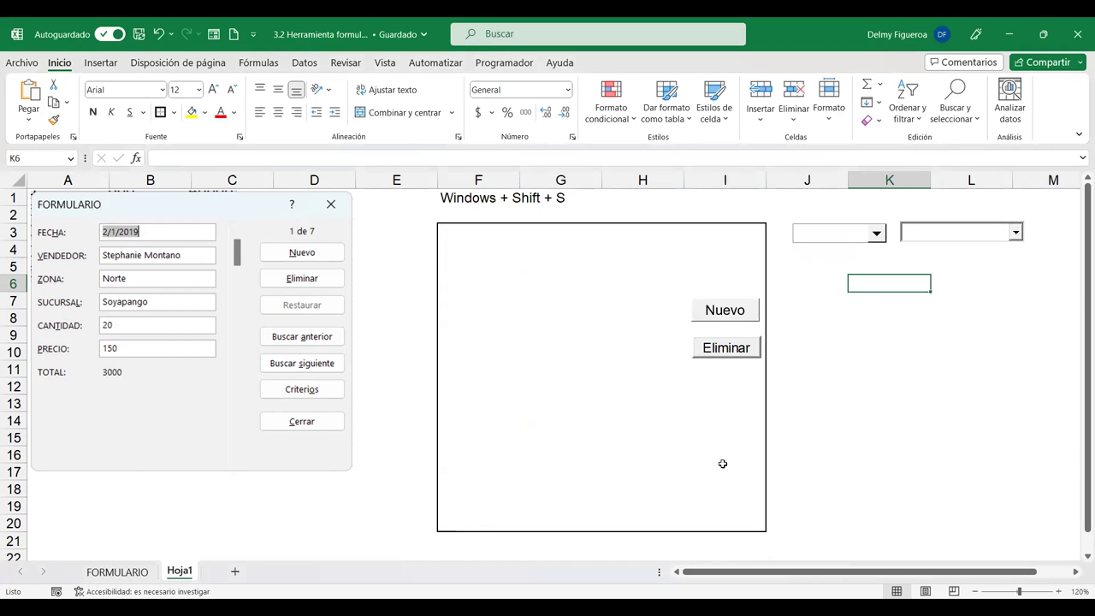
pyautogui.press('super+shift+s')
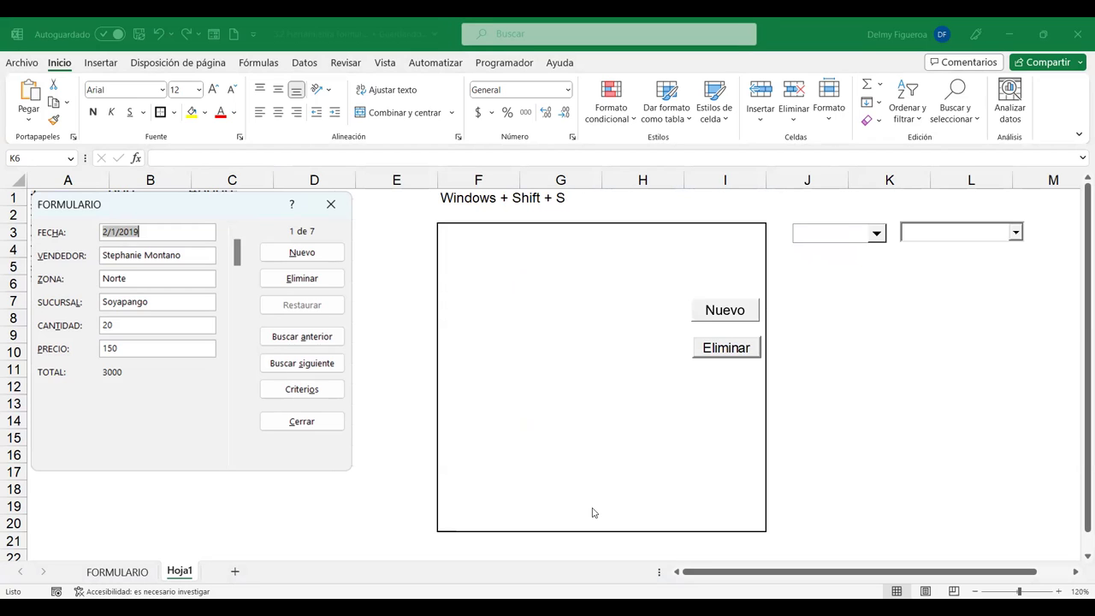
pyautogui.click(870, 318)
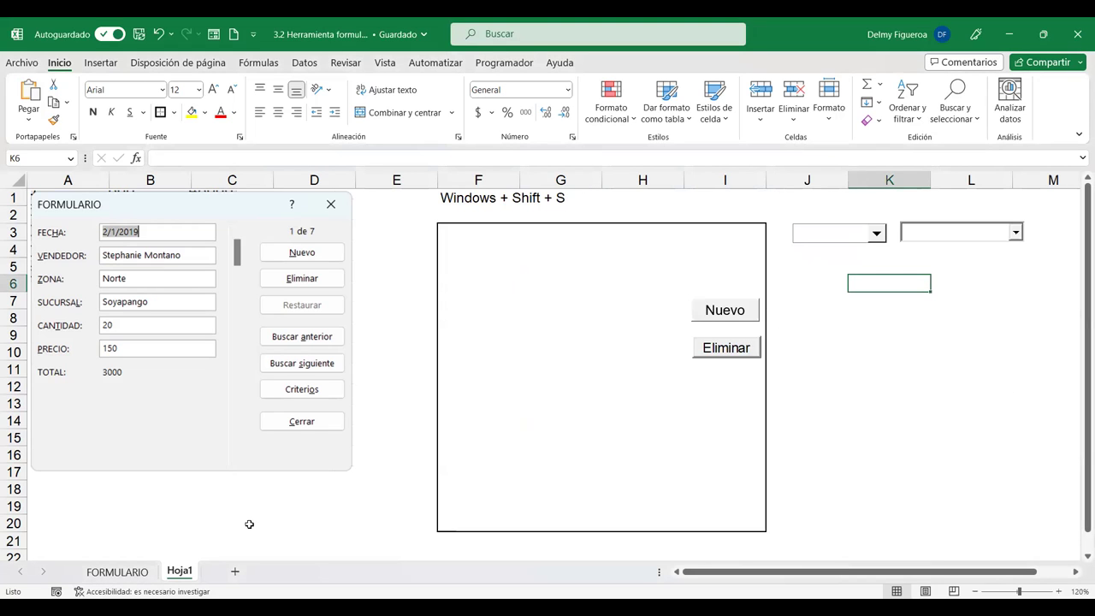
pyautogui.keyDown('ctrl'); pyautogui.click(876, 236); pyautogui.keyUp('ctrl')
# - Set the combo box's input range FORMULARIO!$B$2:$B$8, linked cell $K$5, and 3D shading
pyautogui.rightClick(876, 232)
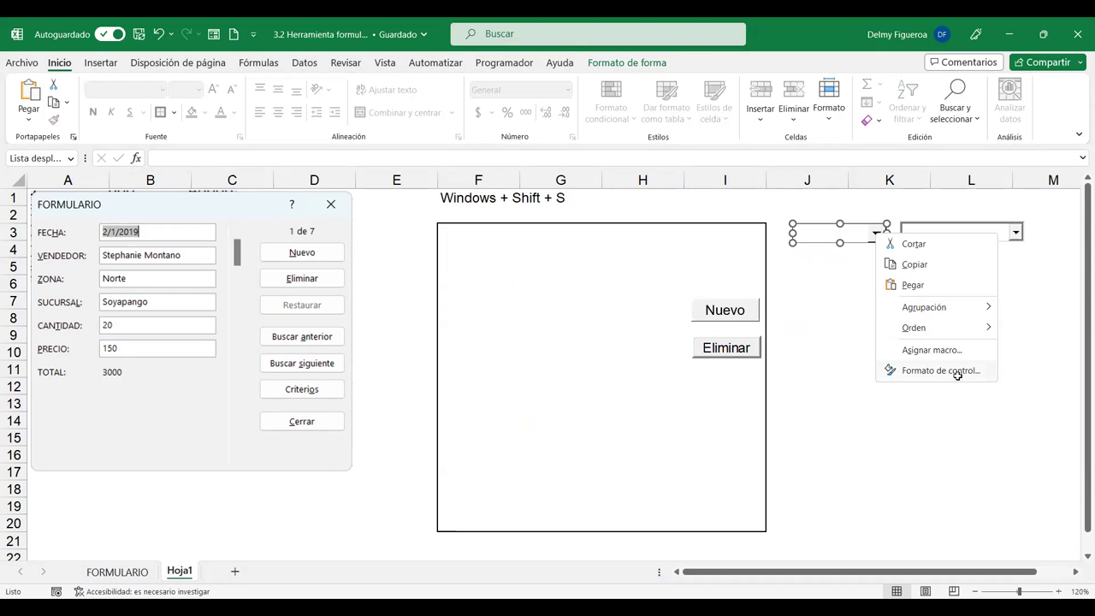
pyautogui.click(958, 373)
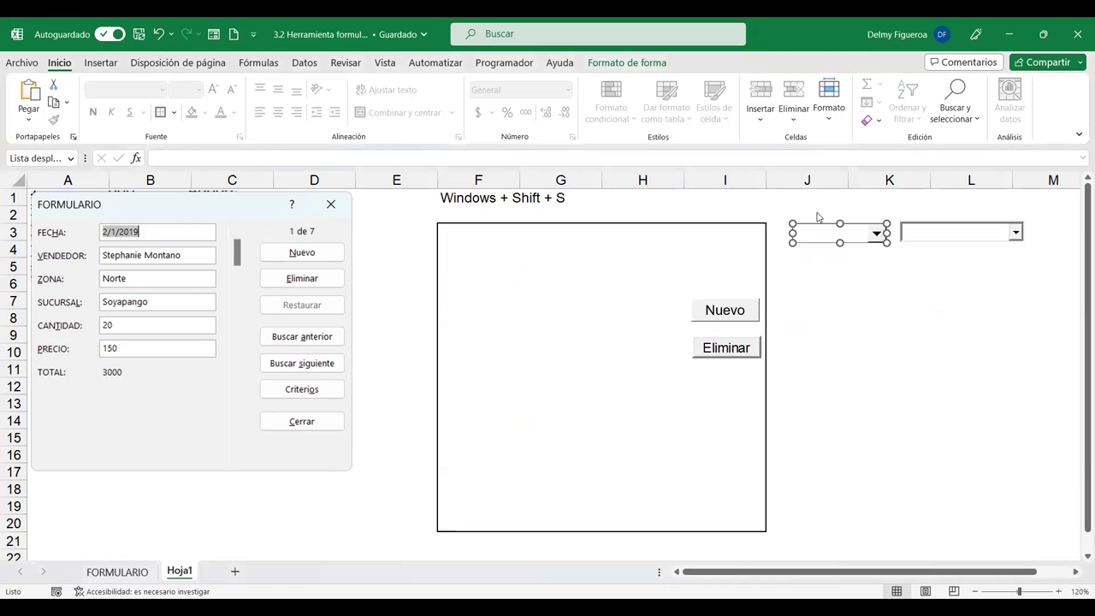
pyautogui.click(655, 269)
pyautogui.click(655, 268)
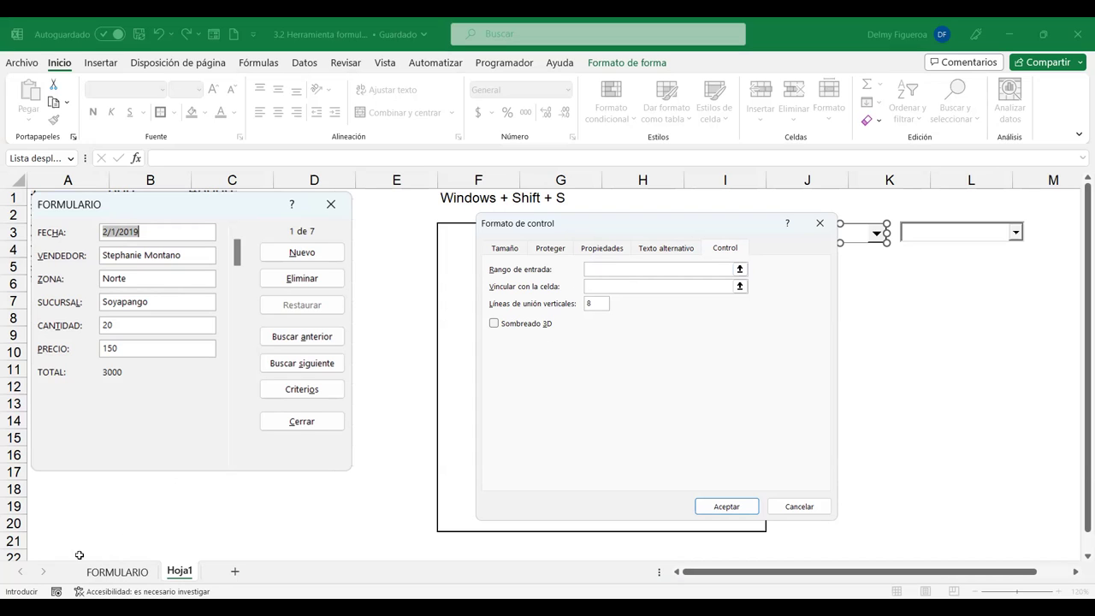
pyautogui.click(108, 579)
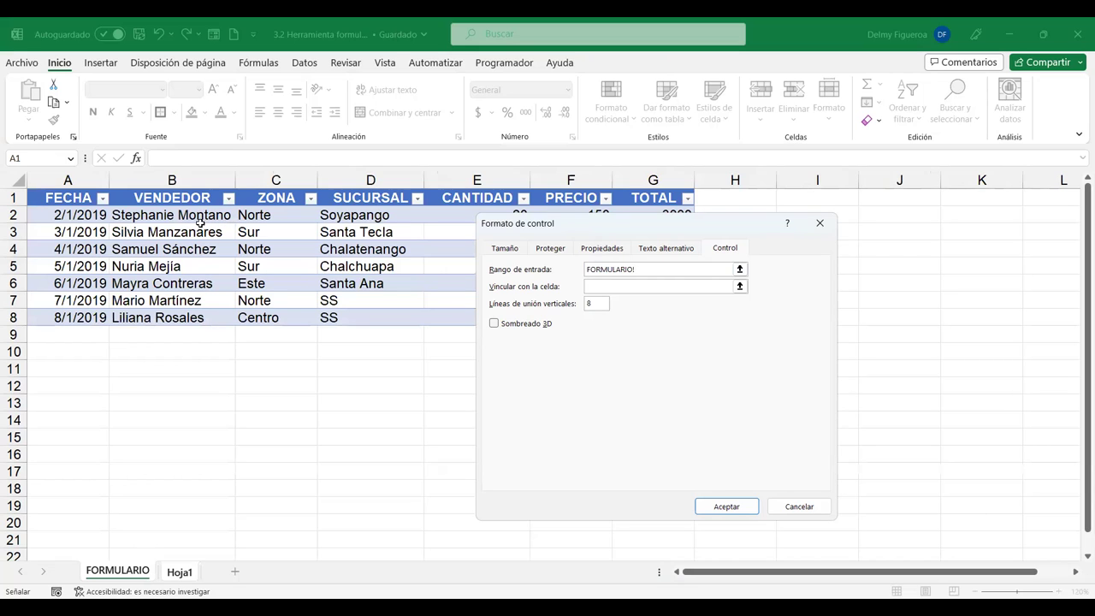
pyautogui.click(176, 214)
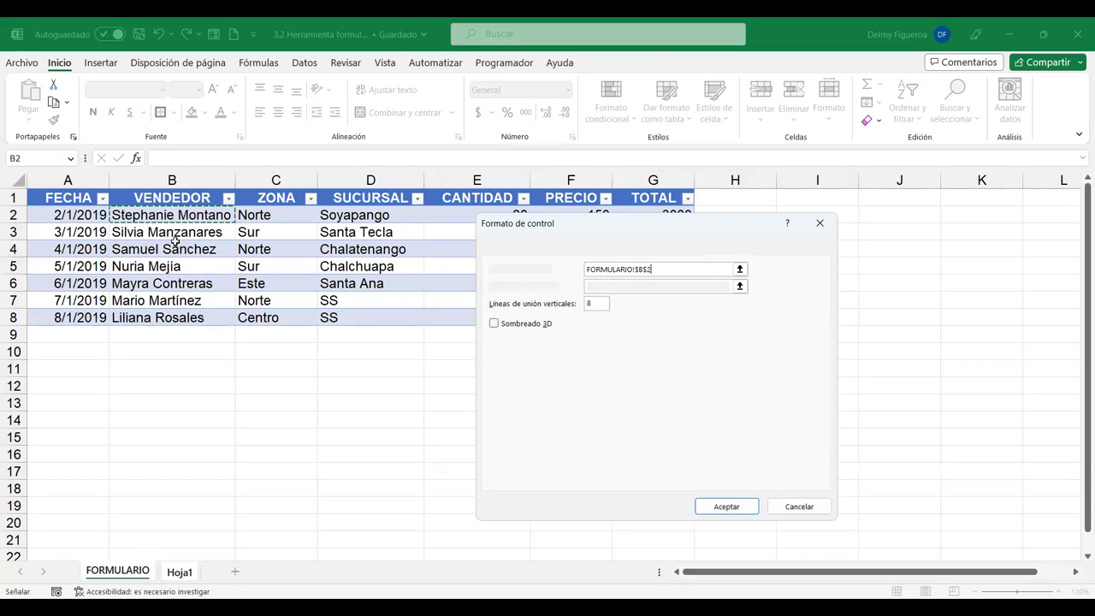
pyautogui.moveTo(176, 242); pyautogui.dragTo(177, 318)
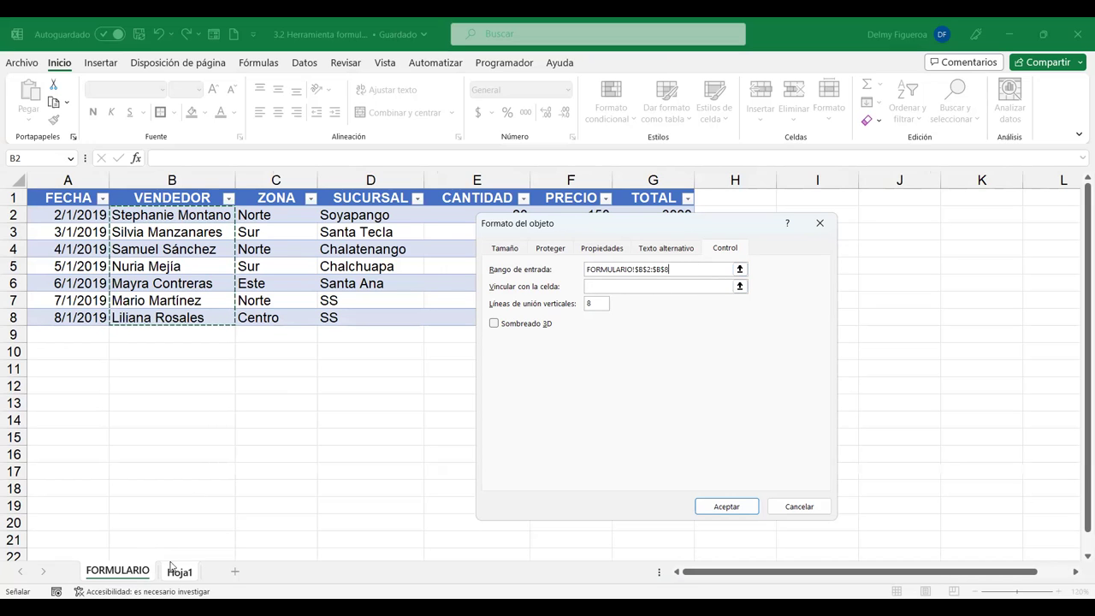
pyautogui.click(676, 287)
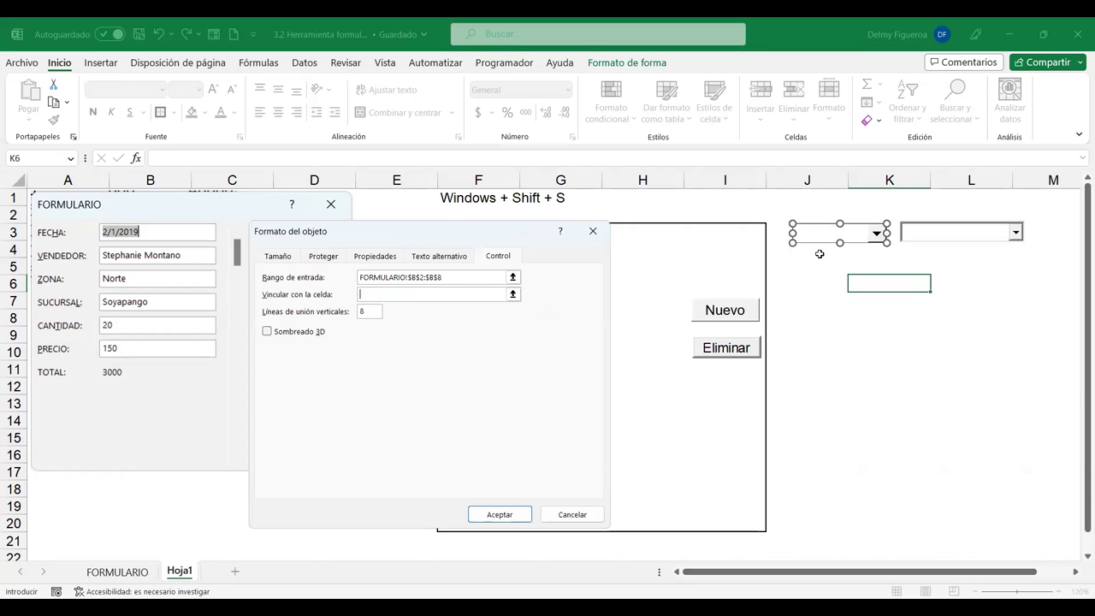
pyautogui.click(810, 264)
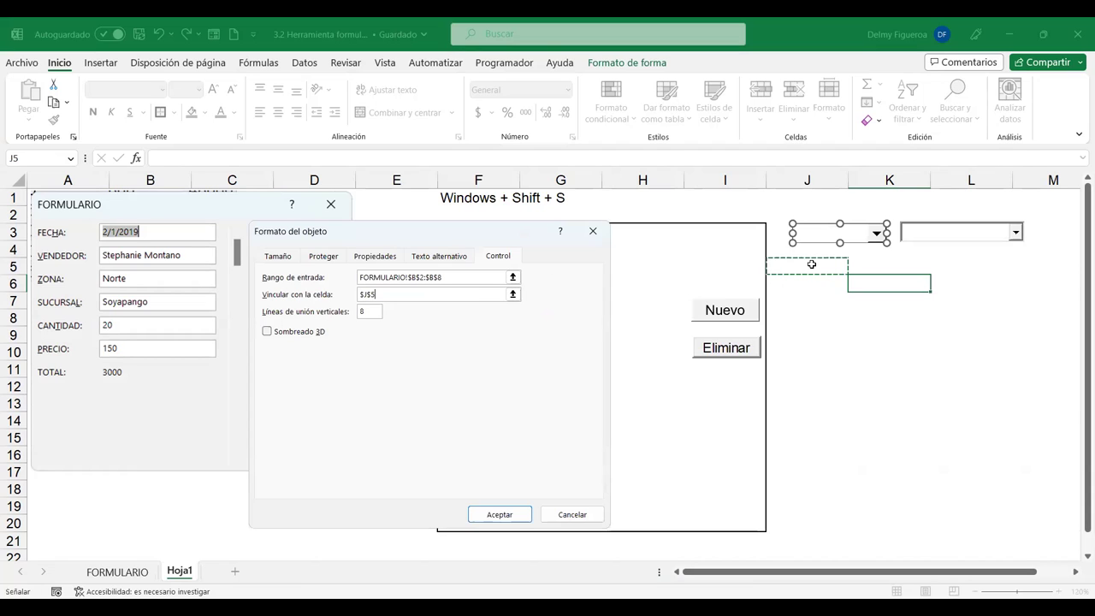
pyautogui.click(877, 263)
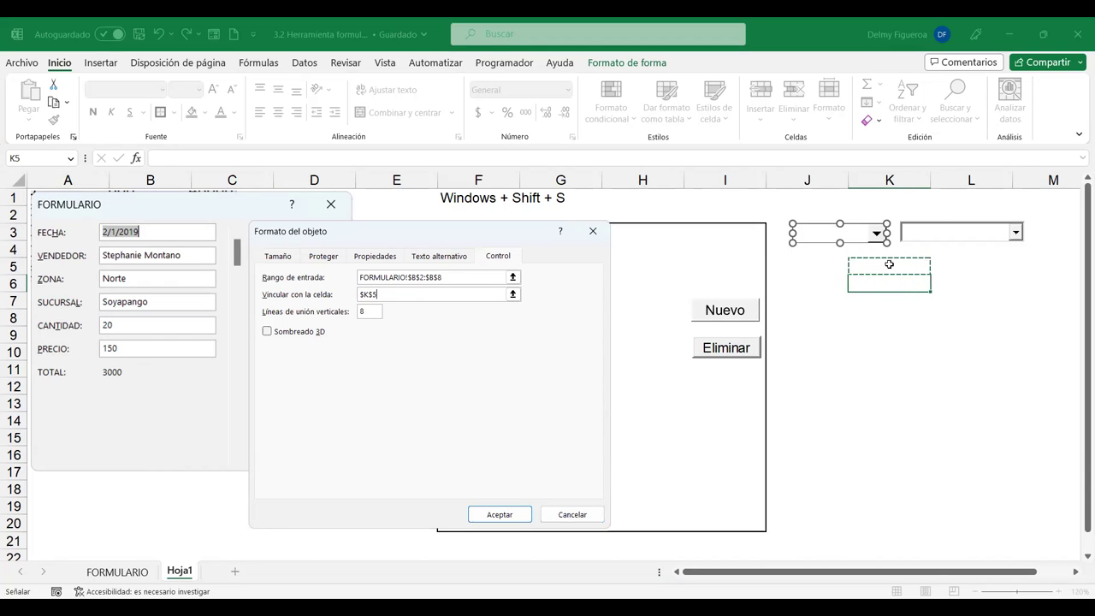
pyautogui.click(267, 331)
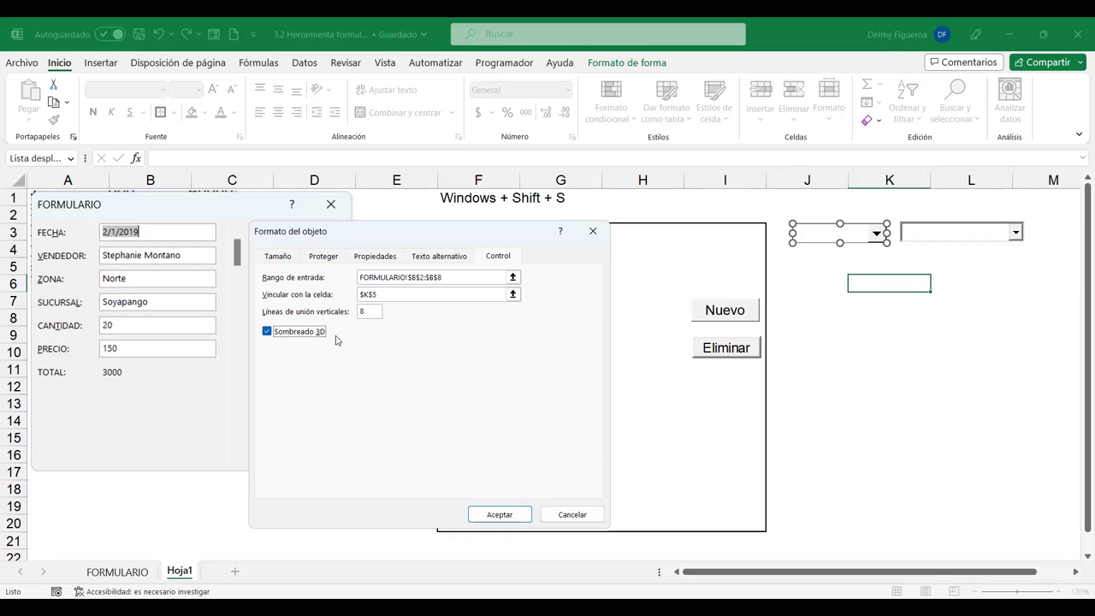
pyautogui.click(494, 515)
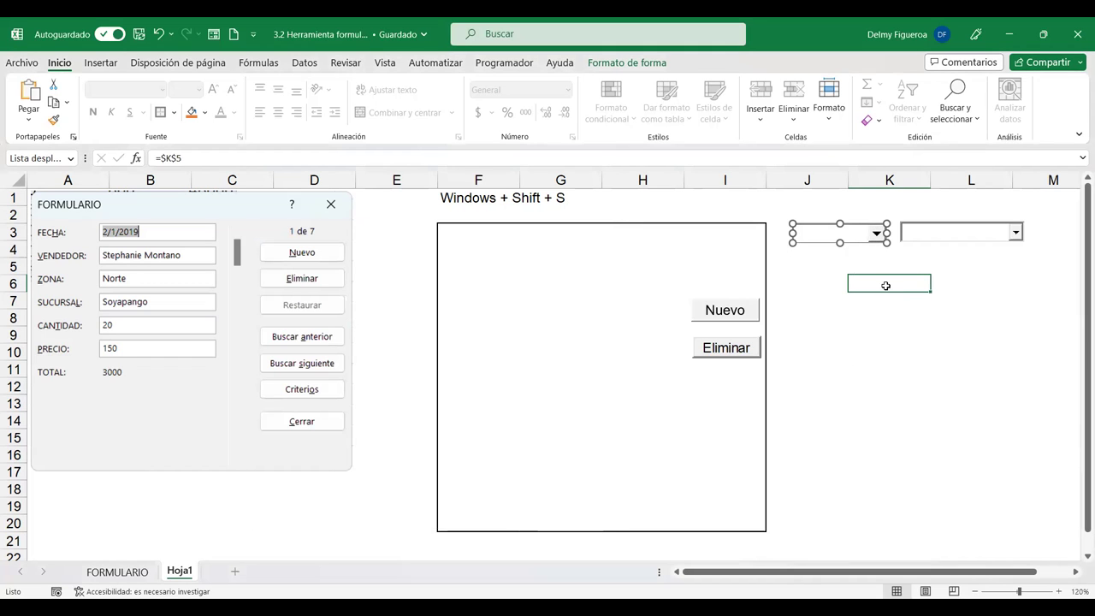
# - Try the seller drop-down, settling on the fifth name so K5 shows 5
pyautogui.click(891, 337)
pyautogui.click(876, 234)
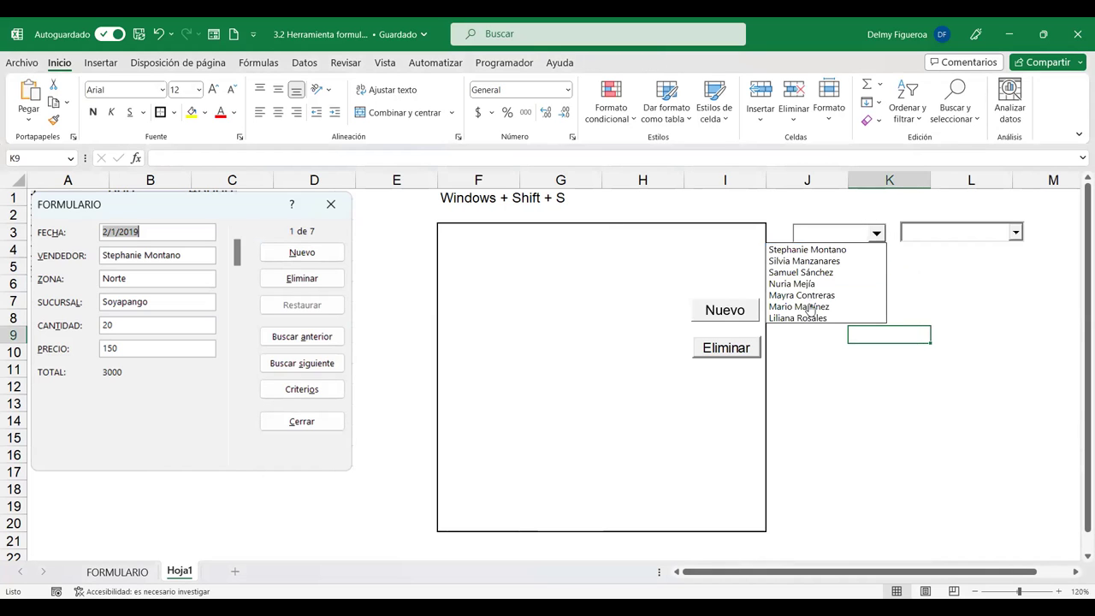
pyautogui.click(819, 249)
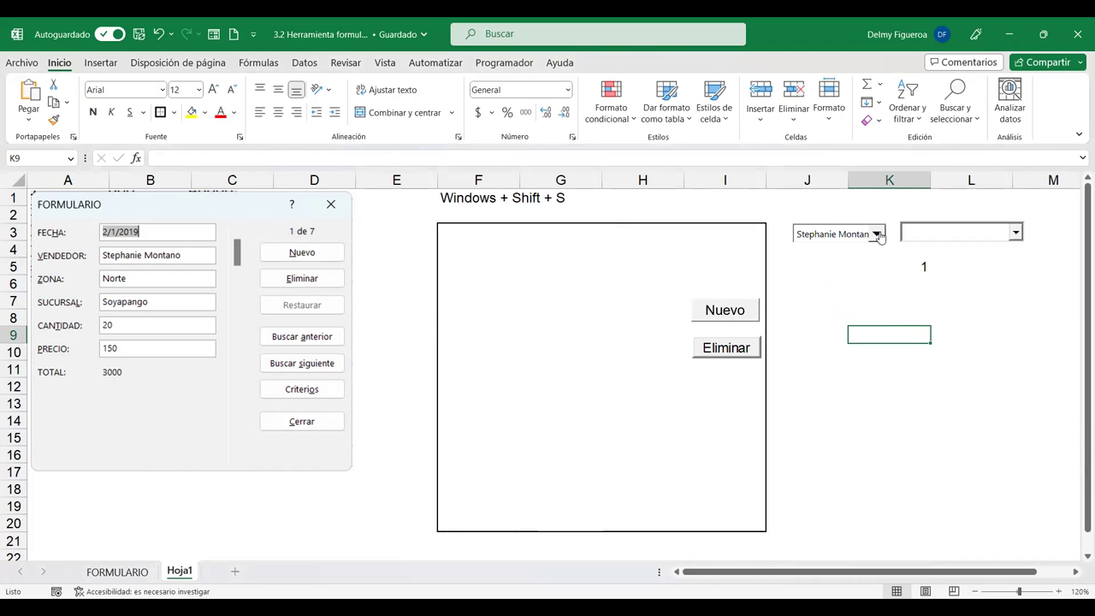
pyautogui.click(920, 268)
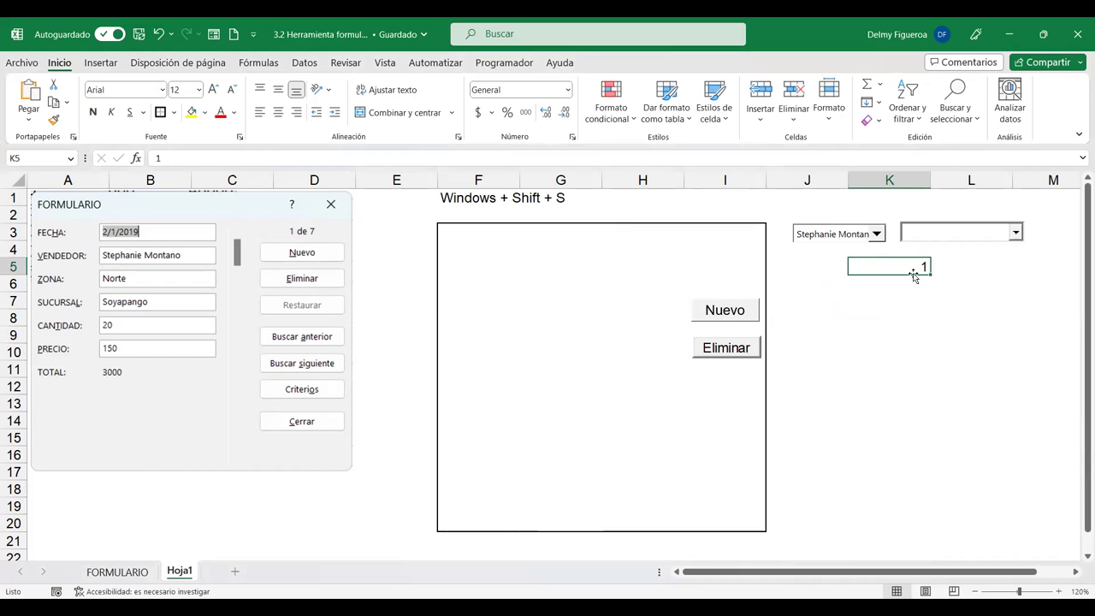
pyautogui.click(877, 234)
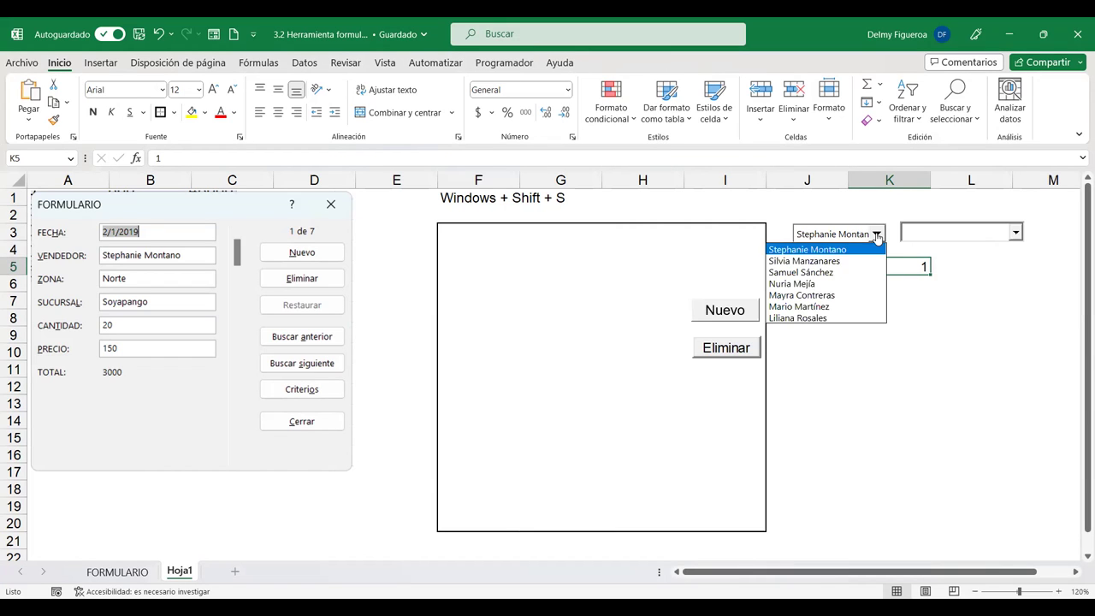
pyautogui.click(810, 297)
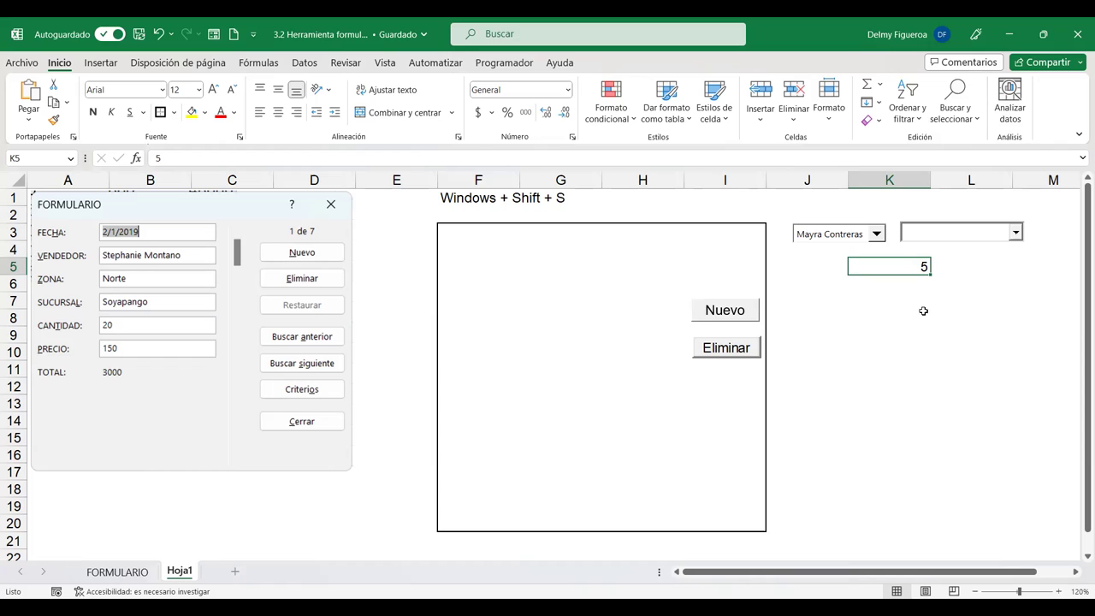
# - Open the ActiveX combo box's list to confirm it is still empty
pyautogui.click(1005, 271)
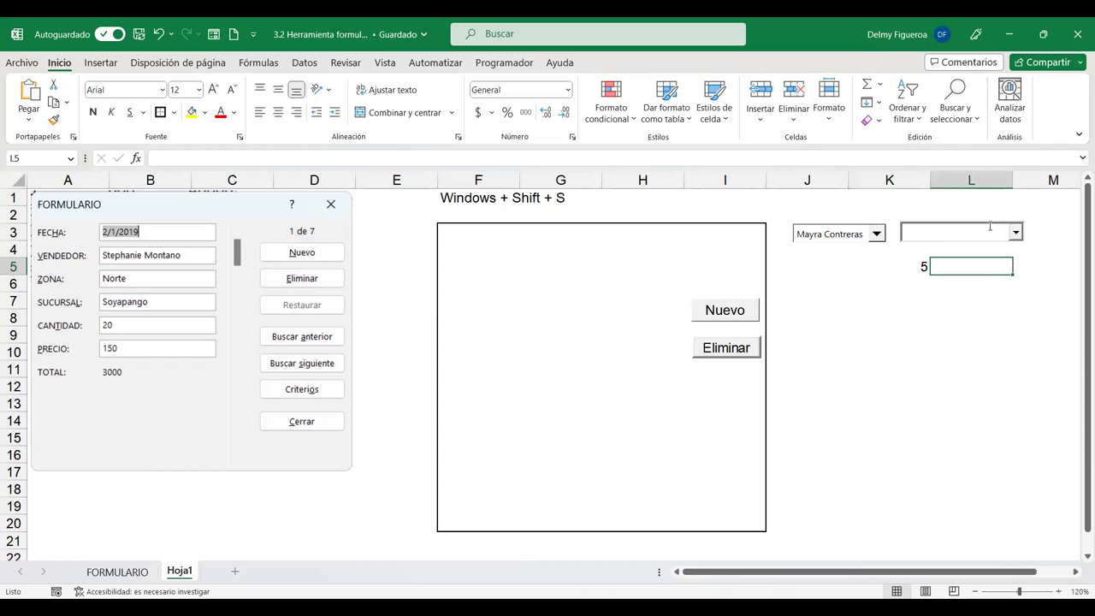
pyautogui.click(983, 231)
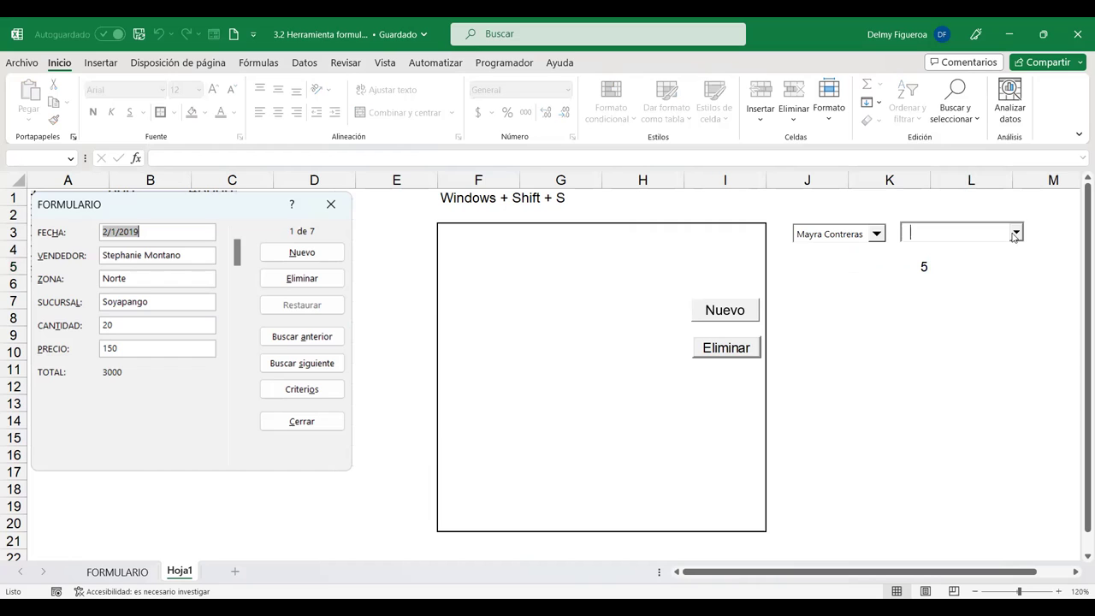
pyautogui.click(1015, 233)
pyautogui.click(998, 283)
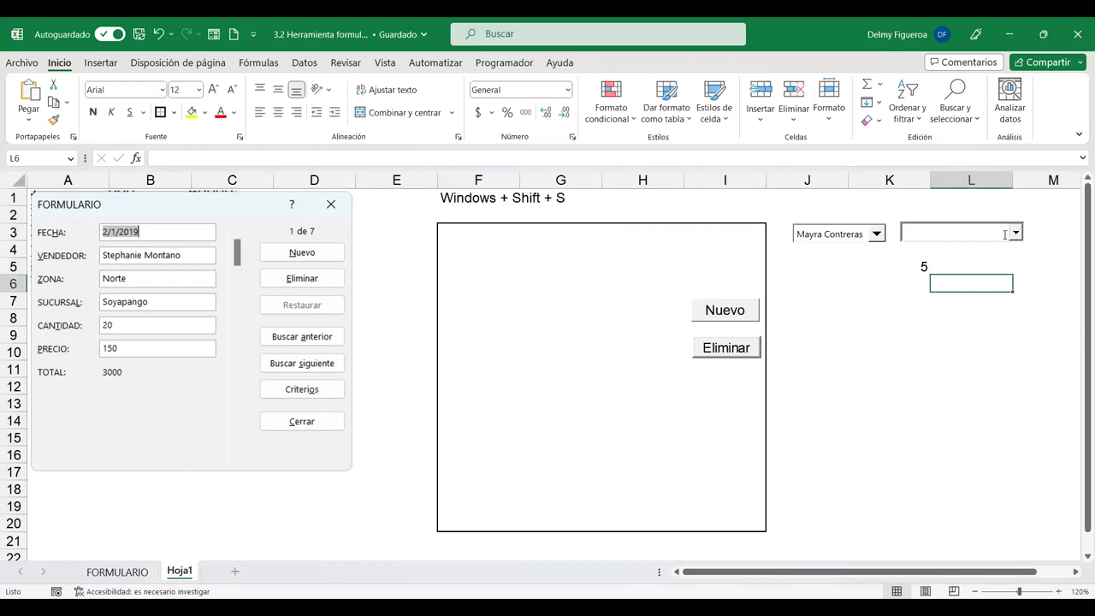
# - Turn on Modo Diseño and move the seller drop-down to K3 and ComboBox1 one column right
pyautogui.click(519, 65)
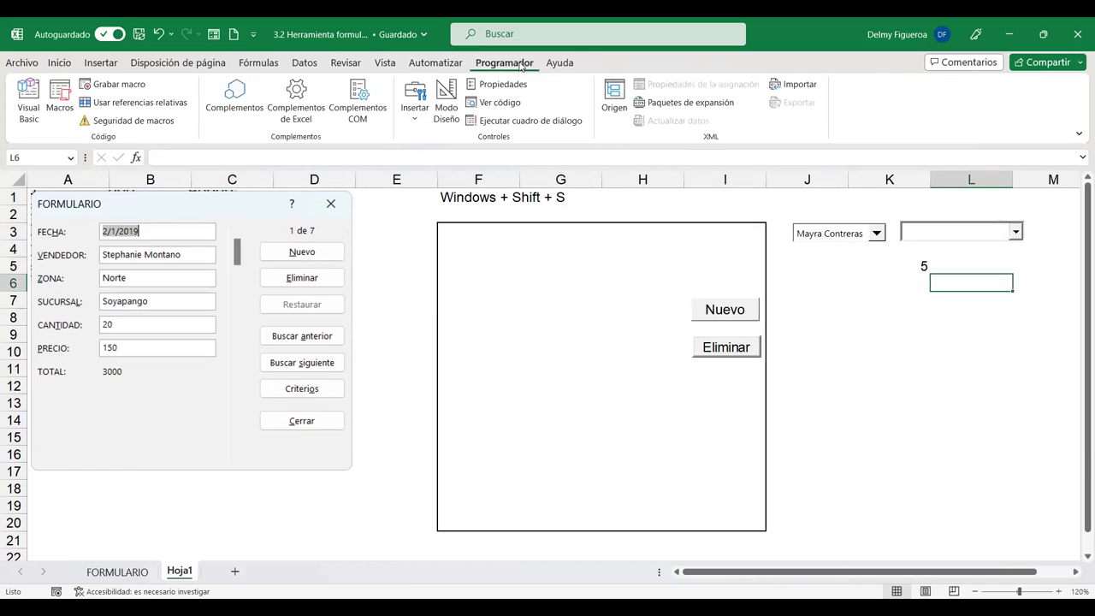
pyautogui.click(454, 108)
pyautogui.moveTo(981, 232); pyautogui.dragTo(1021, 230)
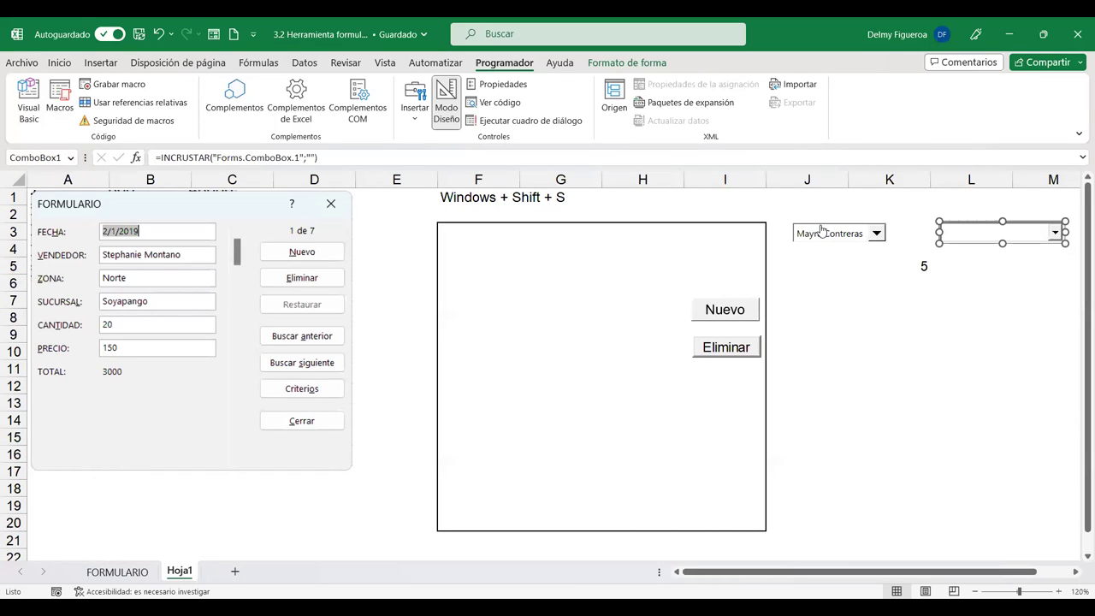
pyautogui.moveTo(821, 229); pyautogui.dragTo(851, 225)
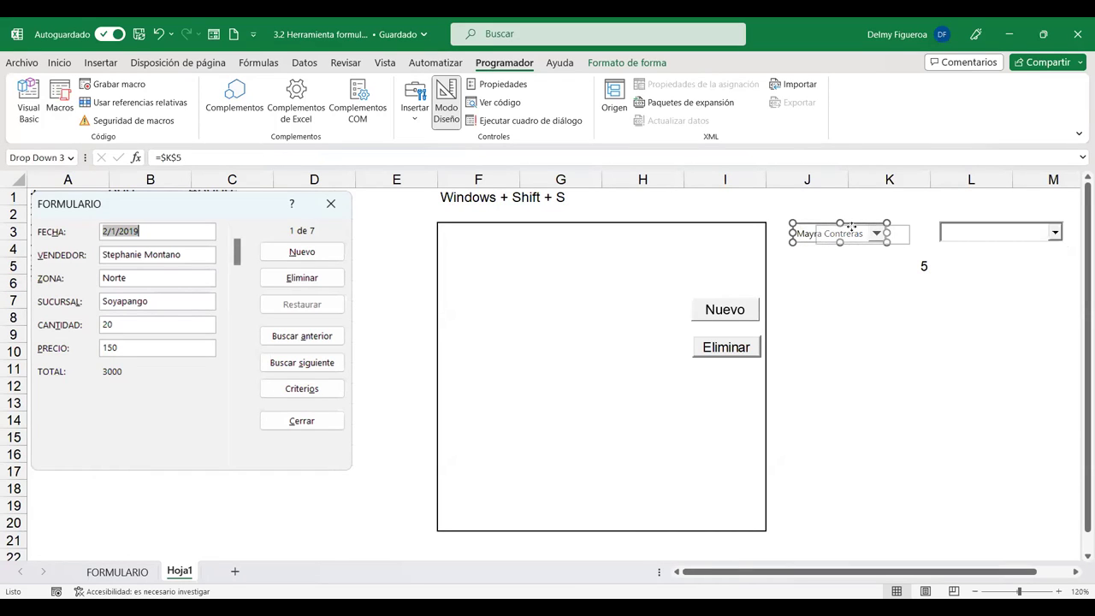
pyautogui.moveTo(858, 226); pyautogui.dragTo(881, 228)
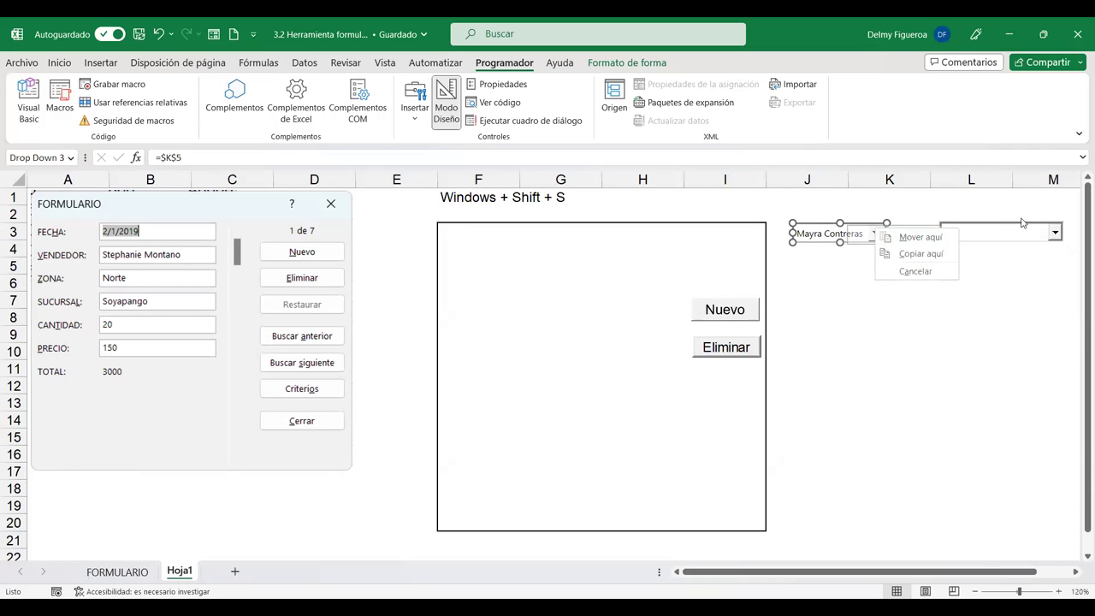
pyautogui.click(931, 237)
pyautogui.moveTo(988, 232); pyautogui.dragTo(1003, 234)
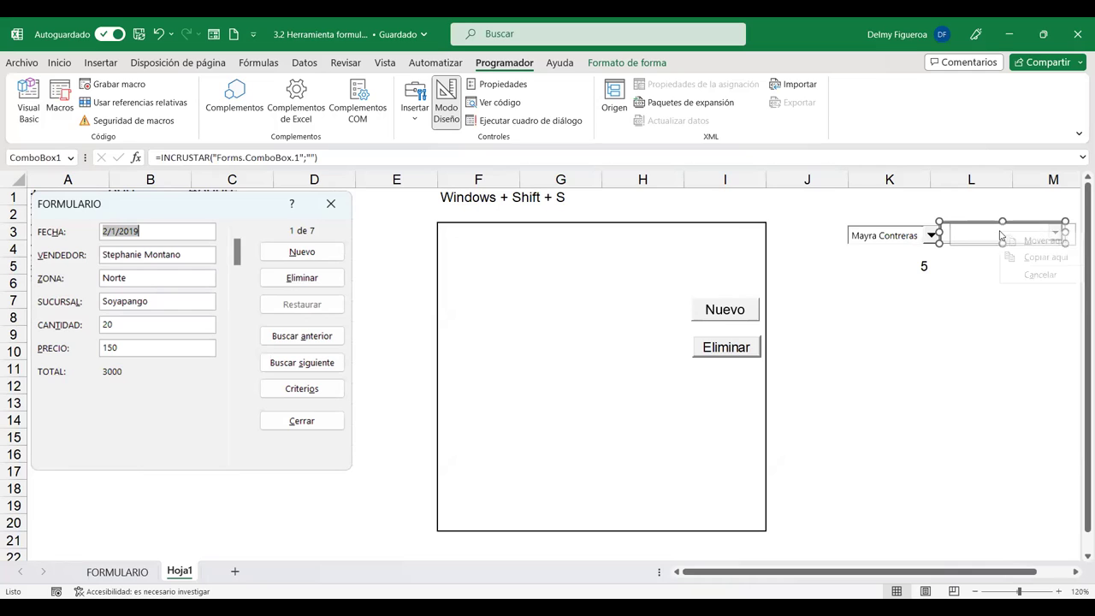
pyautogui.click(1042, 241)
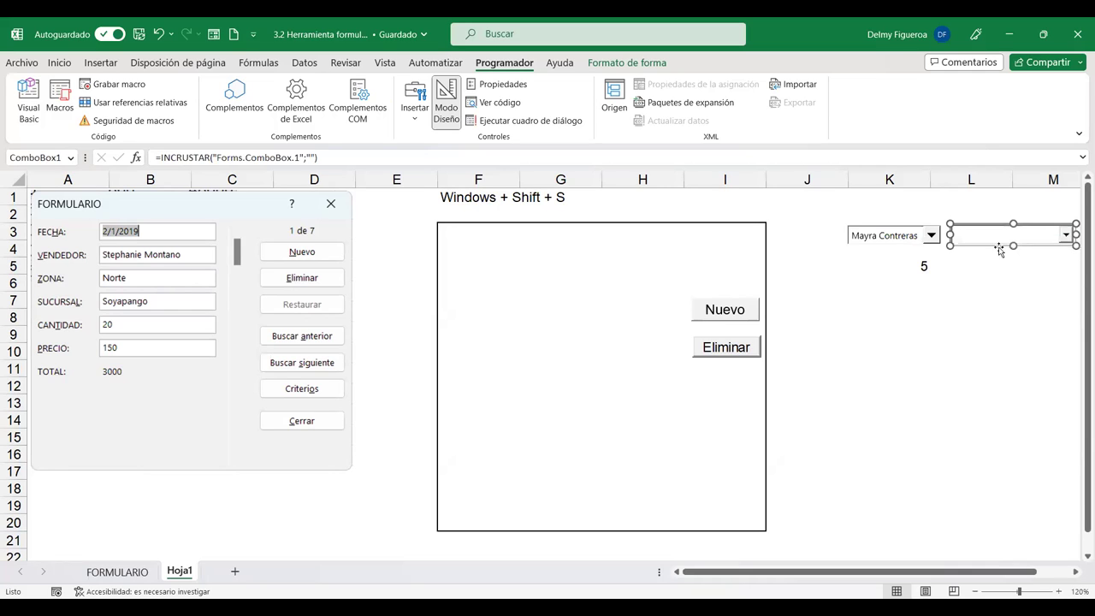
pyautogui.click(901, 266)
# - Check the seller list still opens, then bring up the Insertar controls gallery
pyautogui.click(930, 235)
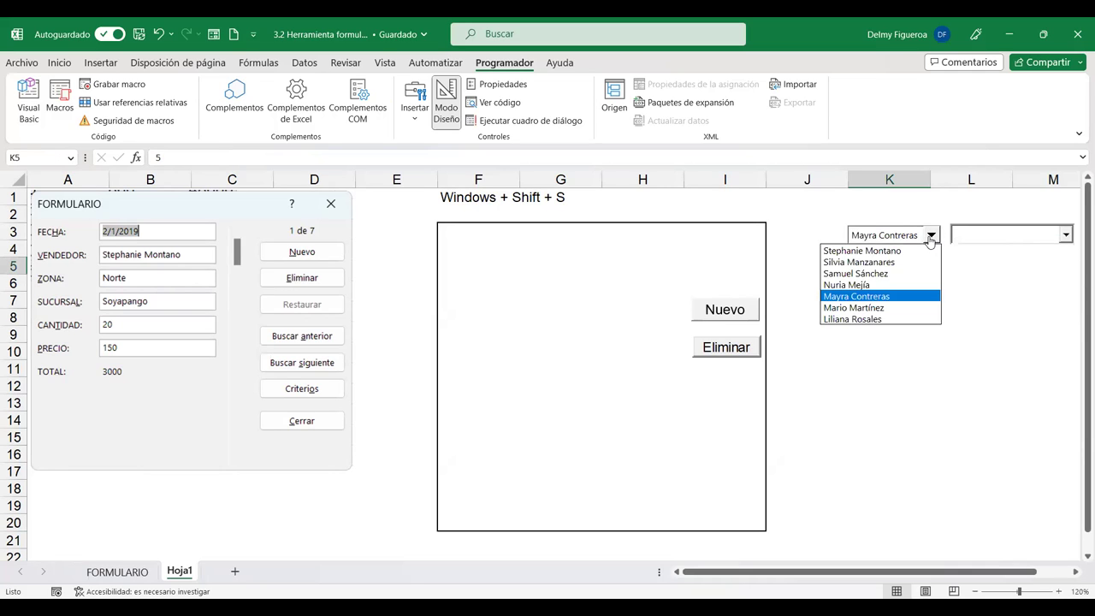
pyautogui.click(917, 373)
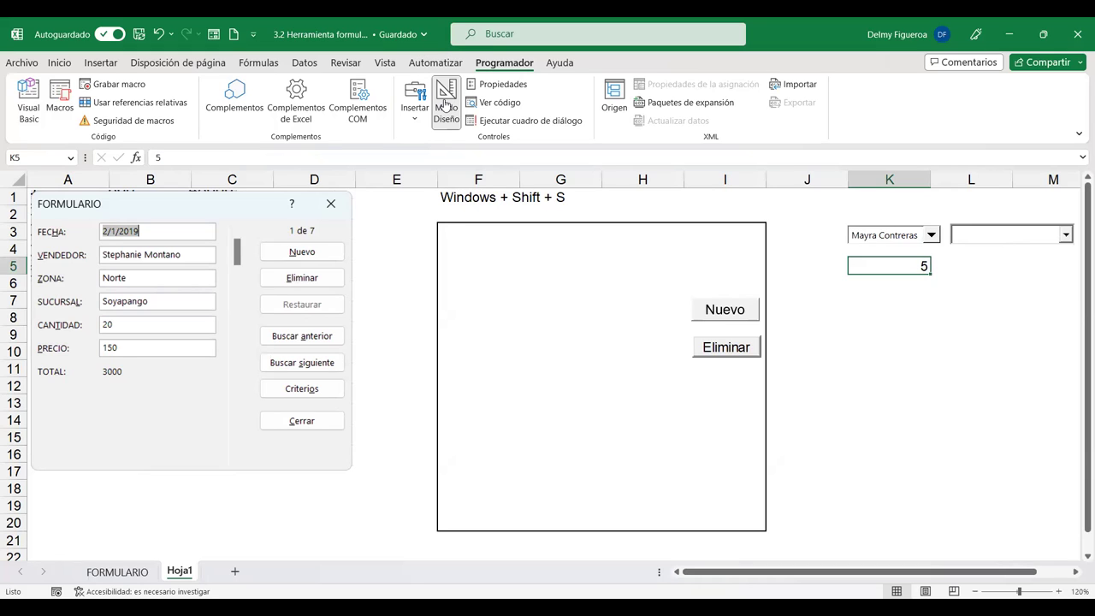
pyautogui.click(416, 126)
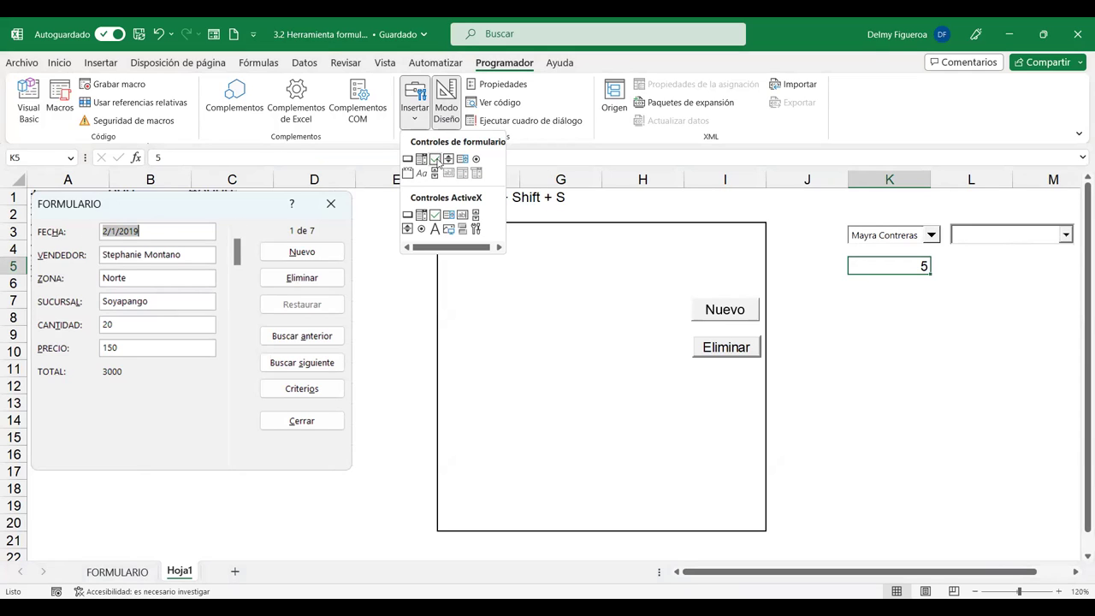
# - Draw a form checkbox near K7 and label it Sí
pyautogui.click(435, 160)
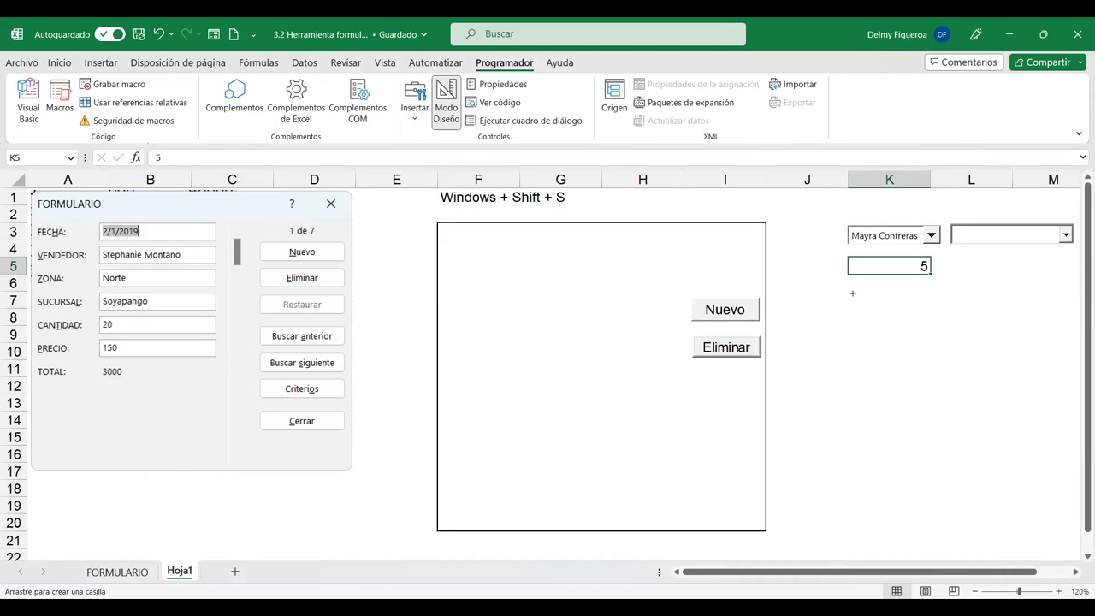
pyautogui.click(852, 293)
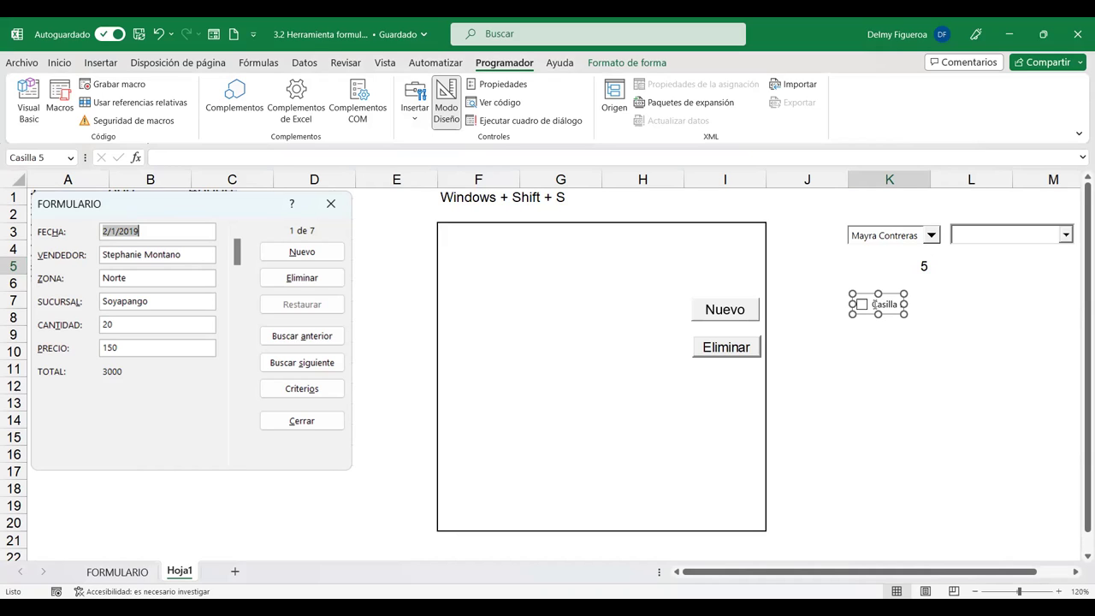
pyautogui.click(873, 305)
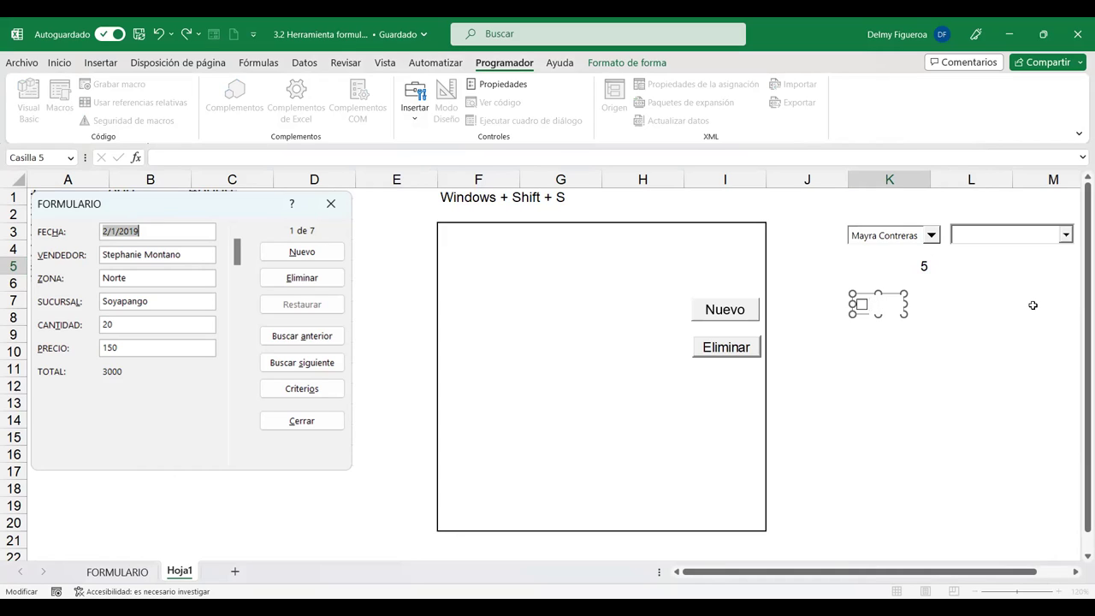
pyautogui.write('Sí')
pyautogui.click(983, 328)
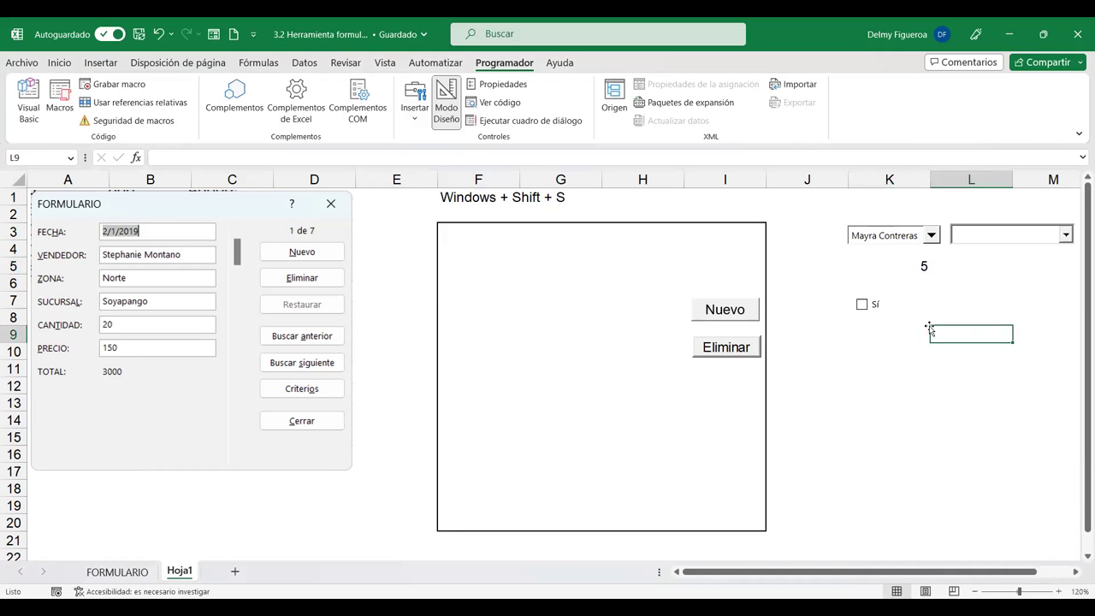
pyautogui.click(874, 308)
# - Copy and paste the Sí checkbox, then cut away the duplicate
pyautogui.rightClick(874, 304)
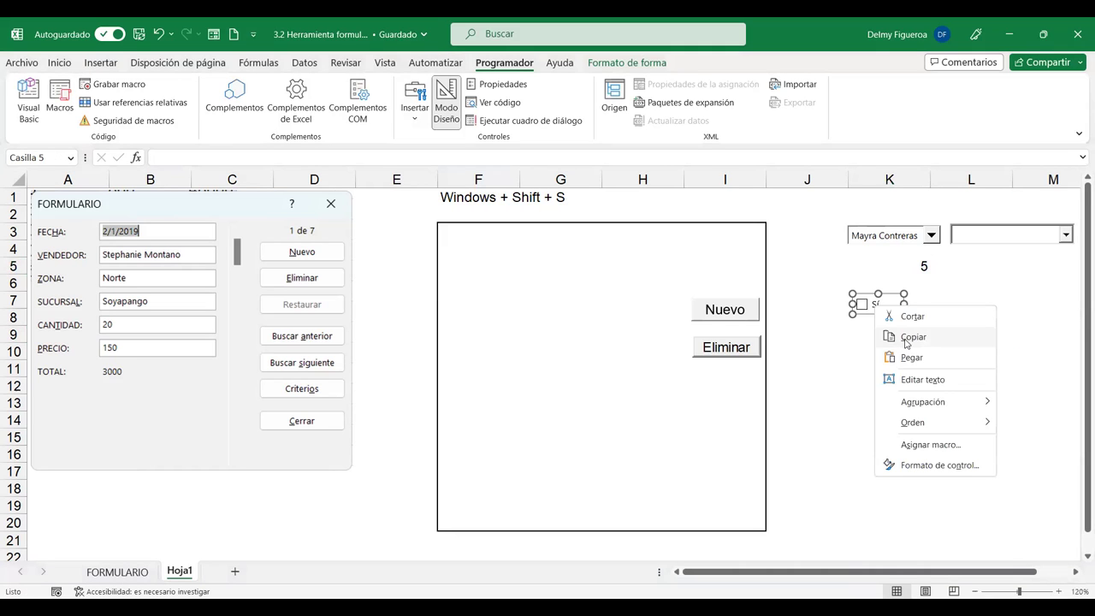
pyautogui.click(905, 338)
pyautogui.hotkey('ctrl', 'v')
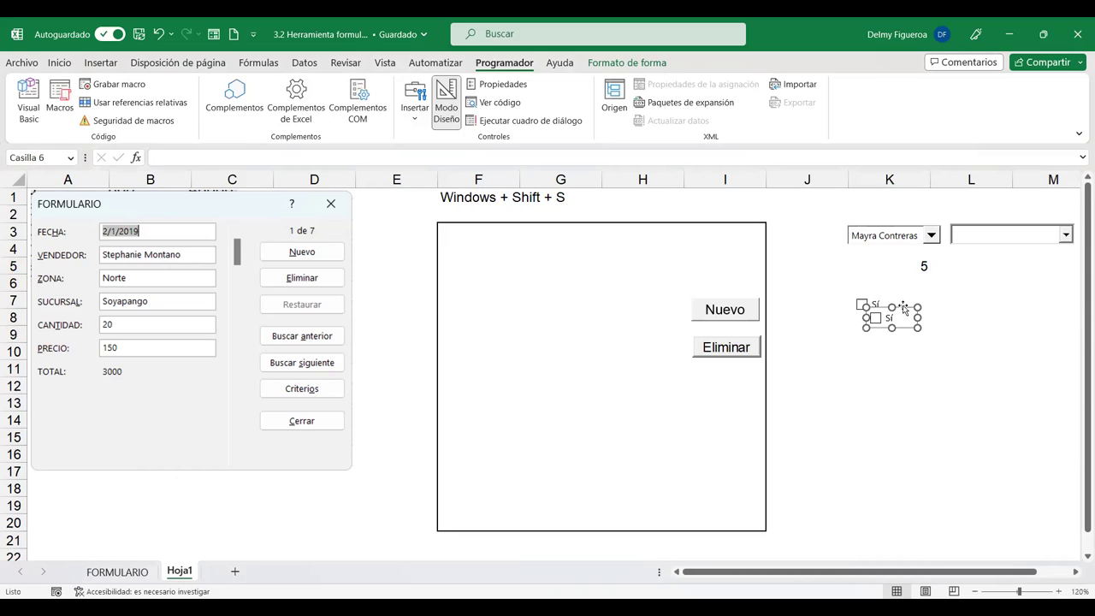
pyautogui.moveTo(900, 310); pyautogui.dragTo(891, 319)
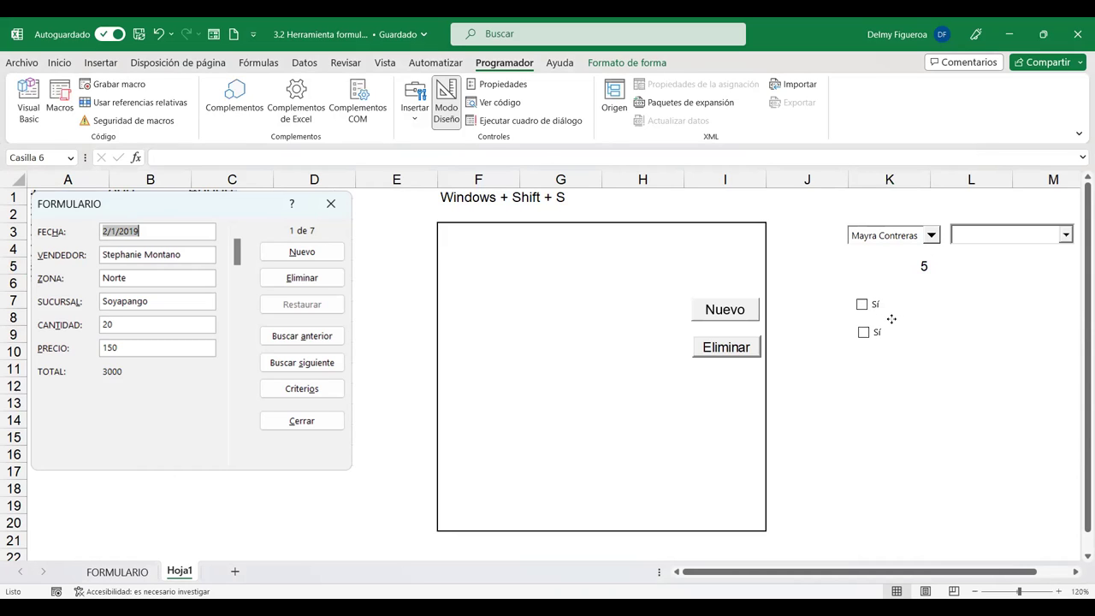
pyautogui.moveTo(891, 319); pyautogui.dragTo(889, 317)
pyautogui.click(890, 326)
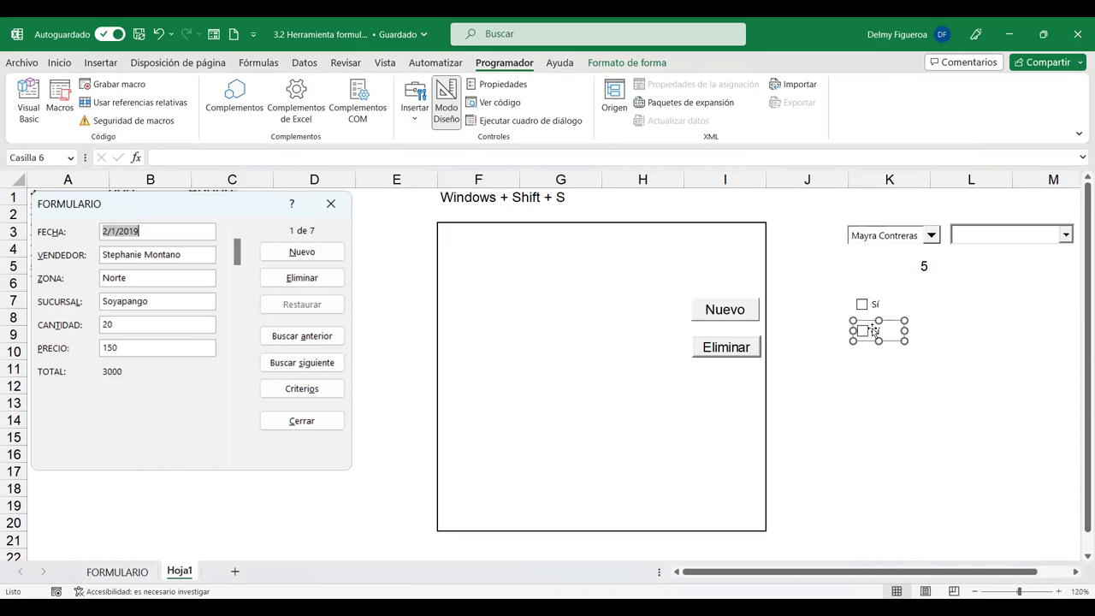
pyautogui.rightClick(885, 338)
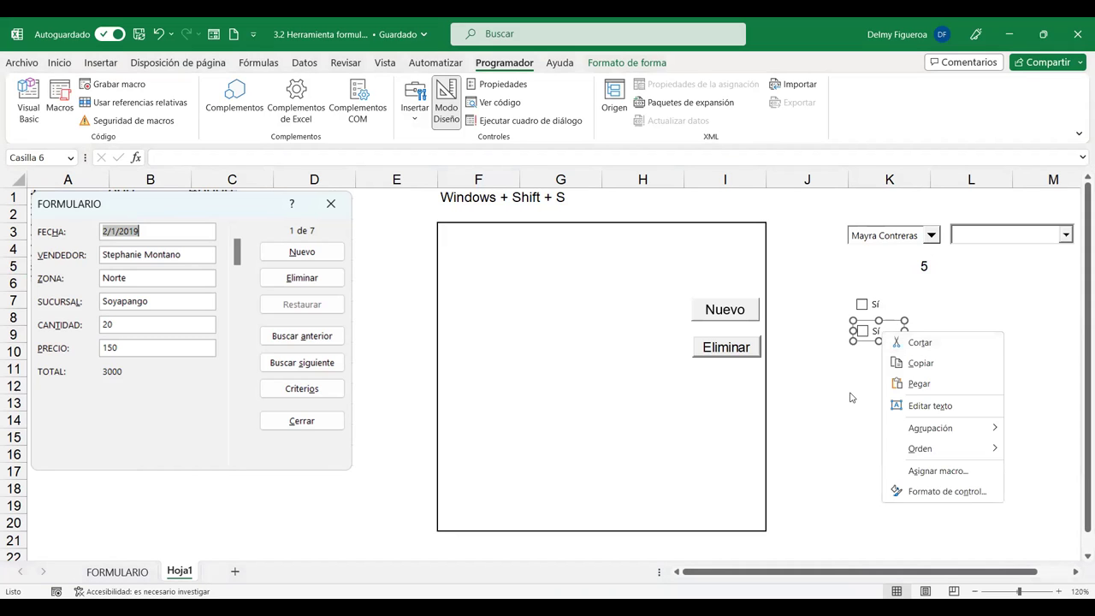
pyautogui.click(958, 318)
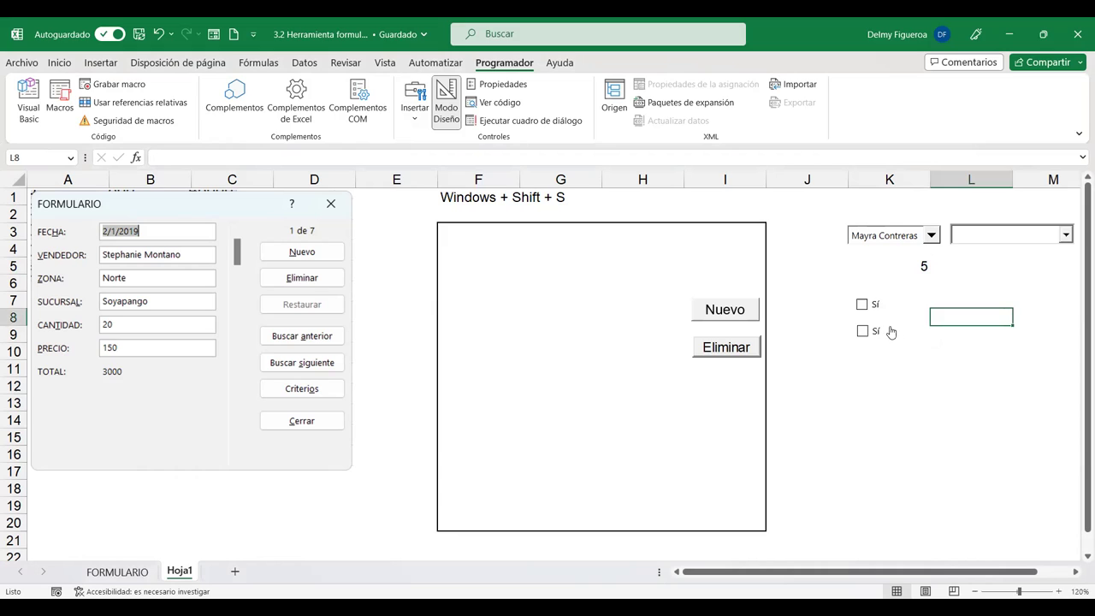
pyautogui.rightClick(890, 328)
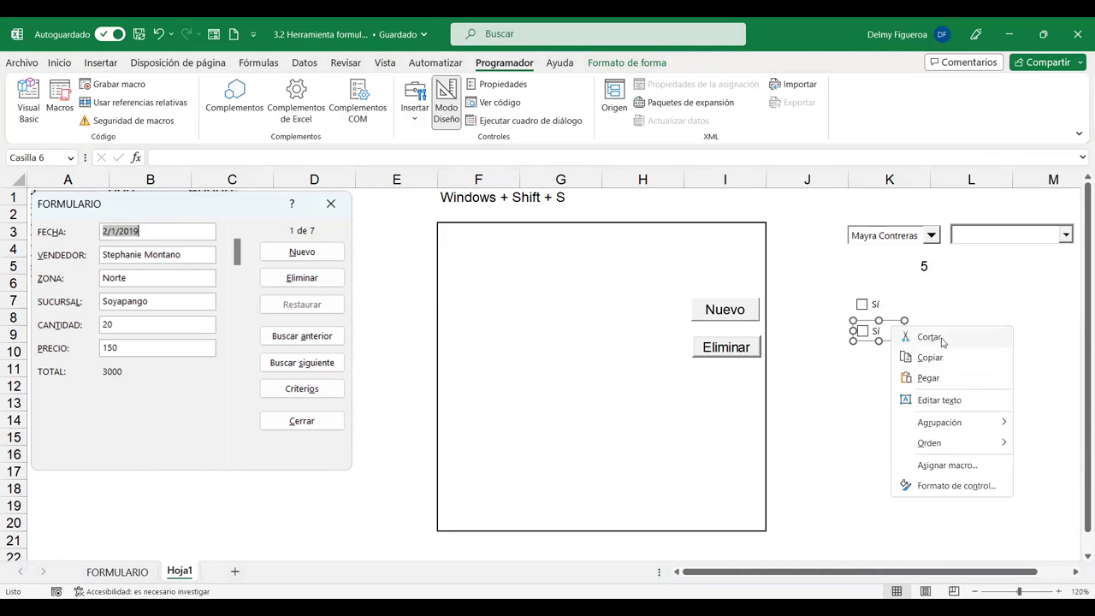
pyautogui.click(868, 374)
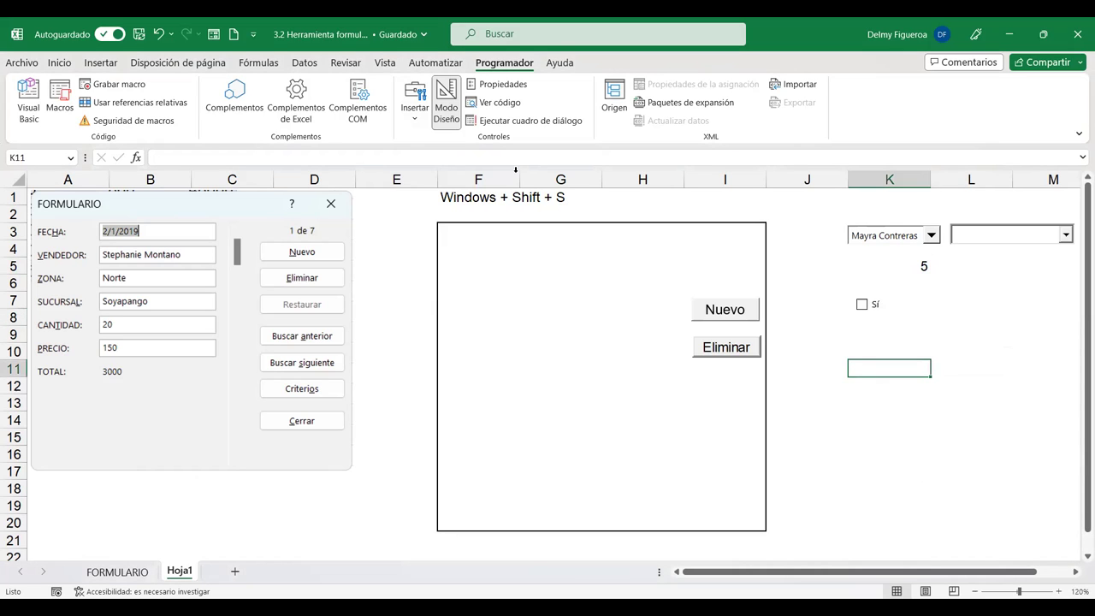
# - Insert an ActiveX checkbox below Sí and change its caption to No
pyautogui.click(417, 120)
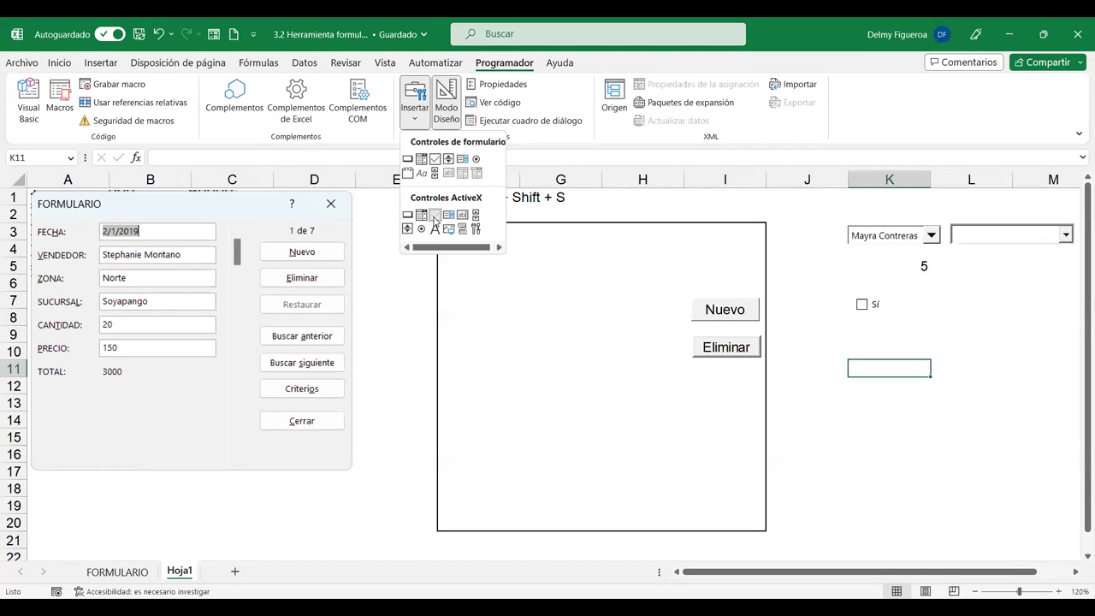
pyautogui.click(435, 158)
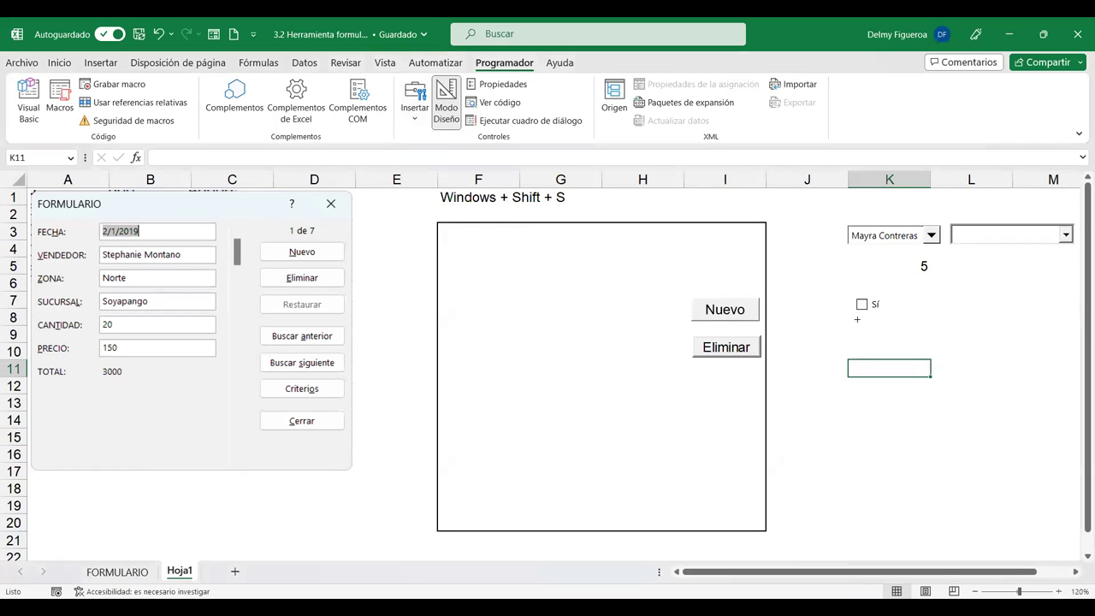
pyautogui.click(858, 321)
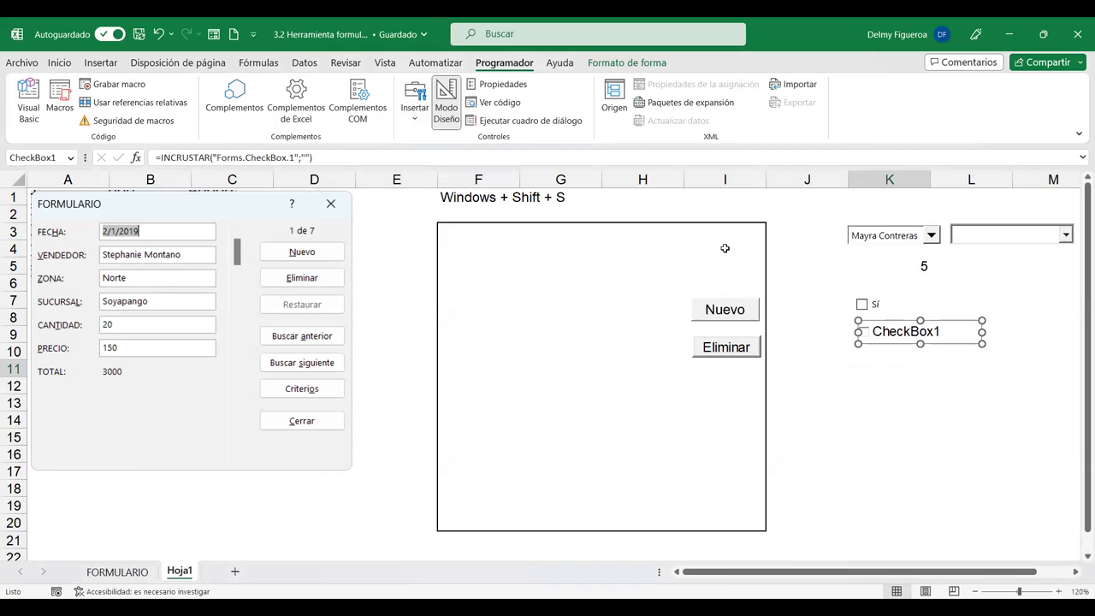
pyautogui.rightClick(934, 331)
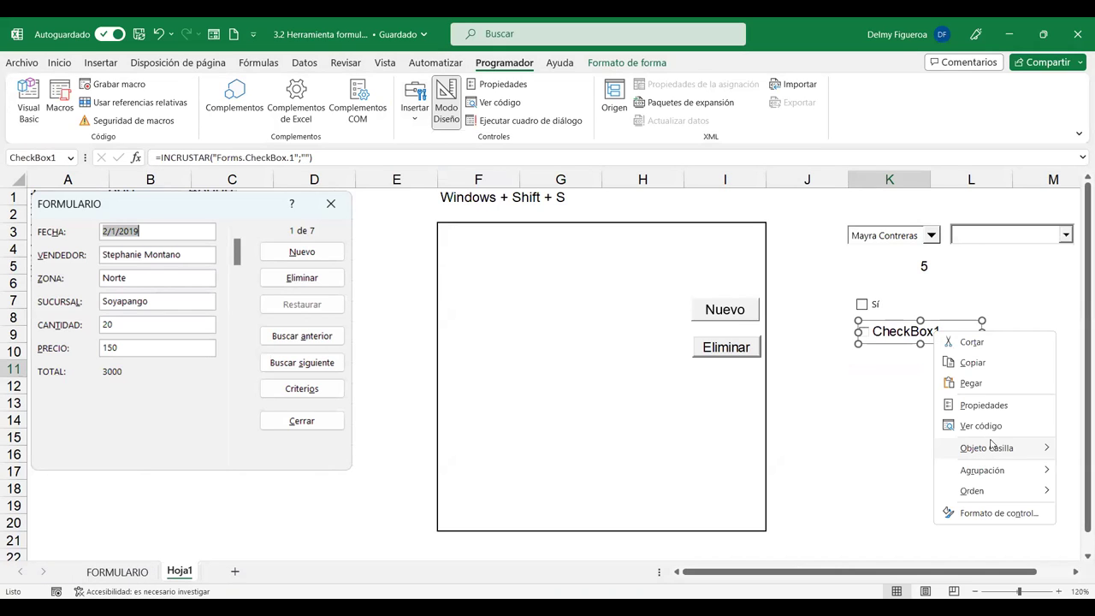
pyautogui.moveTo(987, 448)
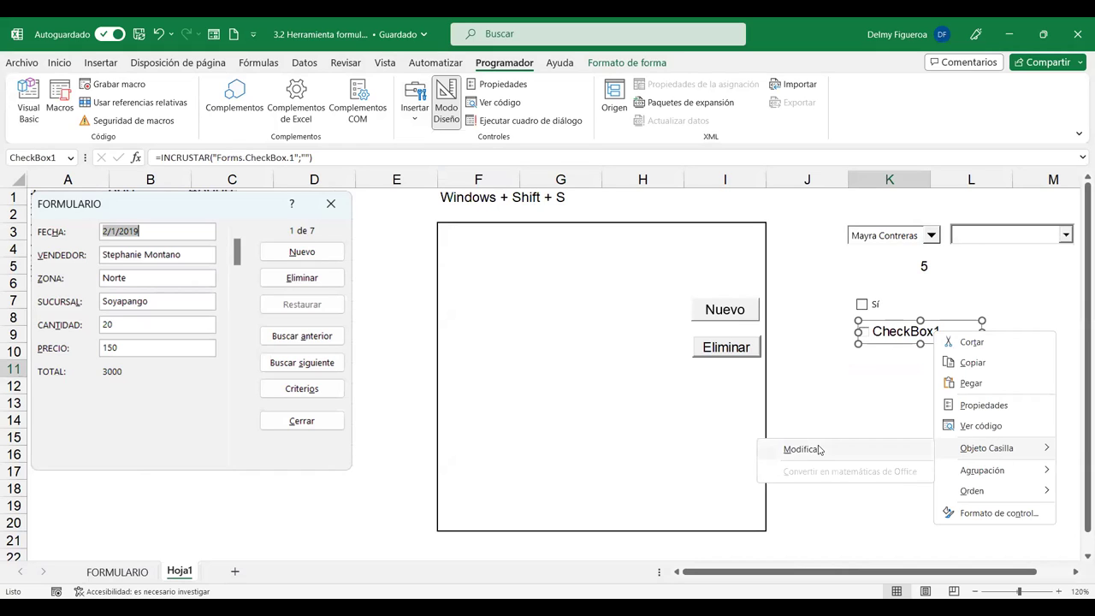
pyautogui.click(819, 450)
pyautogui.press('BackSpace')
pyautogui.press('BackSpace')
pyautogui.press('BackSpace')
pyautogui.press('BackSpace')
pyautogui.press('BackSpace')
pyautogui.press('BackSpace')
pyautogui.press('BackSpace')
pyautogui.press('BackSpace')
pyautogui.write('No')
pyautogui.click(903, 414)
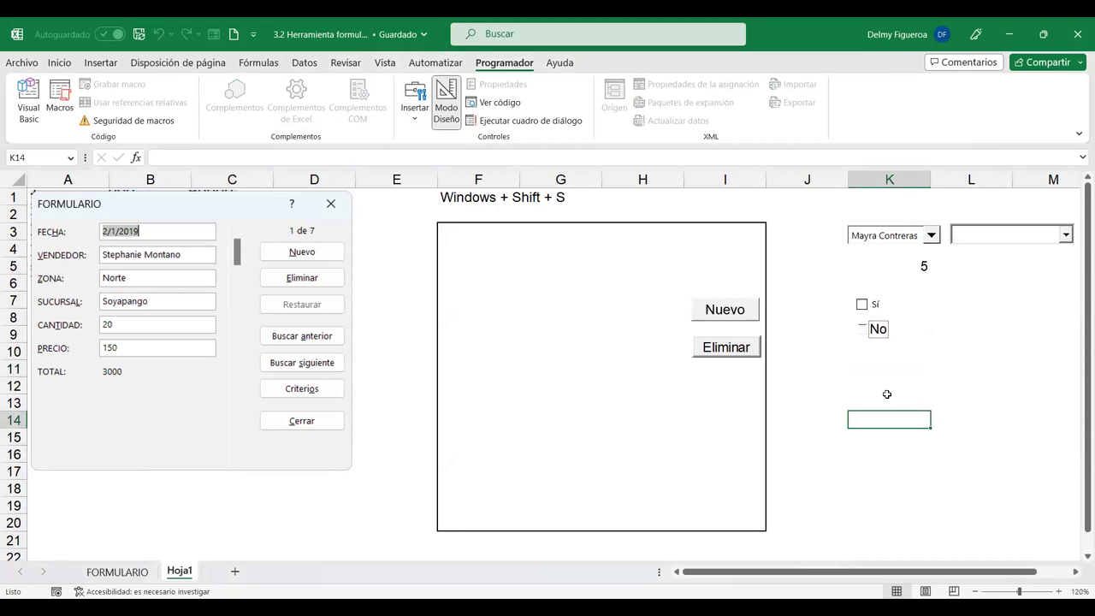
pyautogui.moveTo(863, 340); pyautogui.dragTo(860, 337)
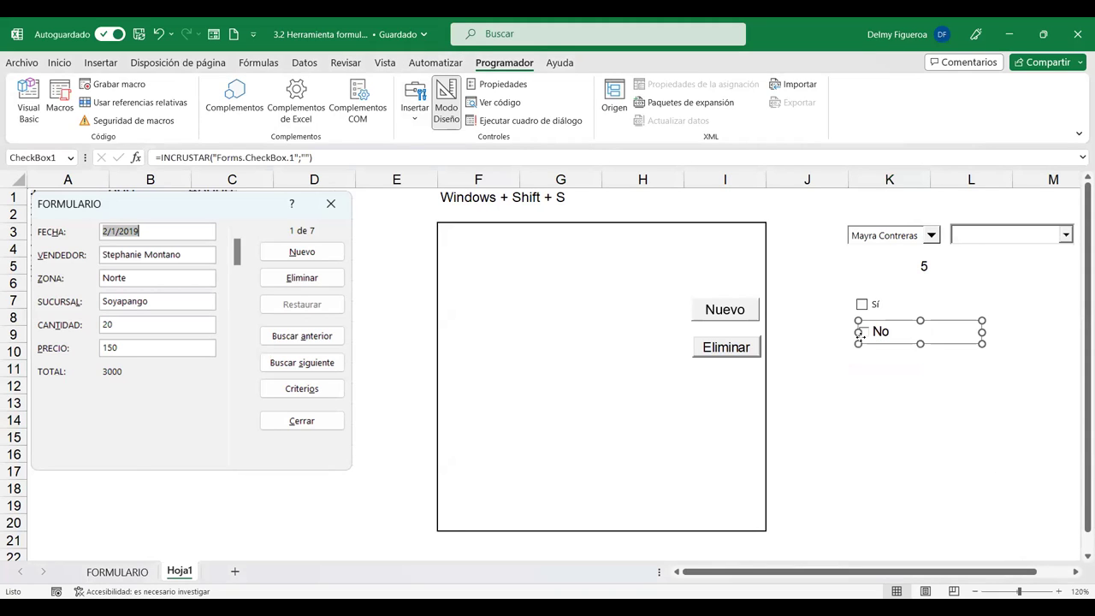
pyautogui.click(887, 403)
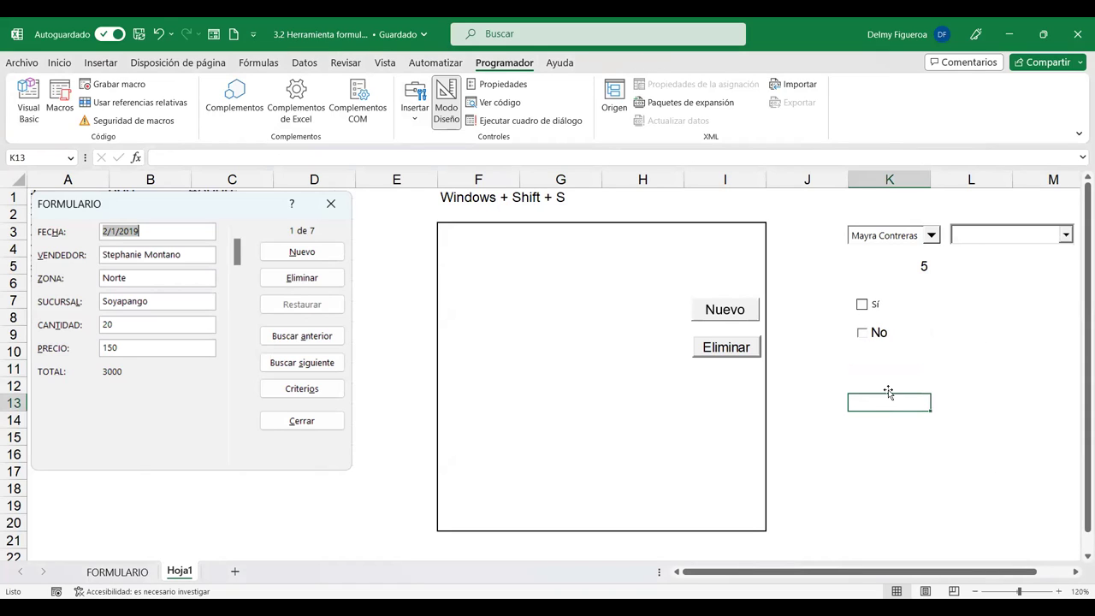
# - Test ticking Sí, then leave Modo Diseño and tick the No checkbox
pyautogui.click(860, 305)
pyautogui.click(866, 335)
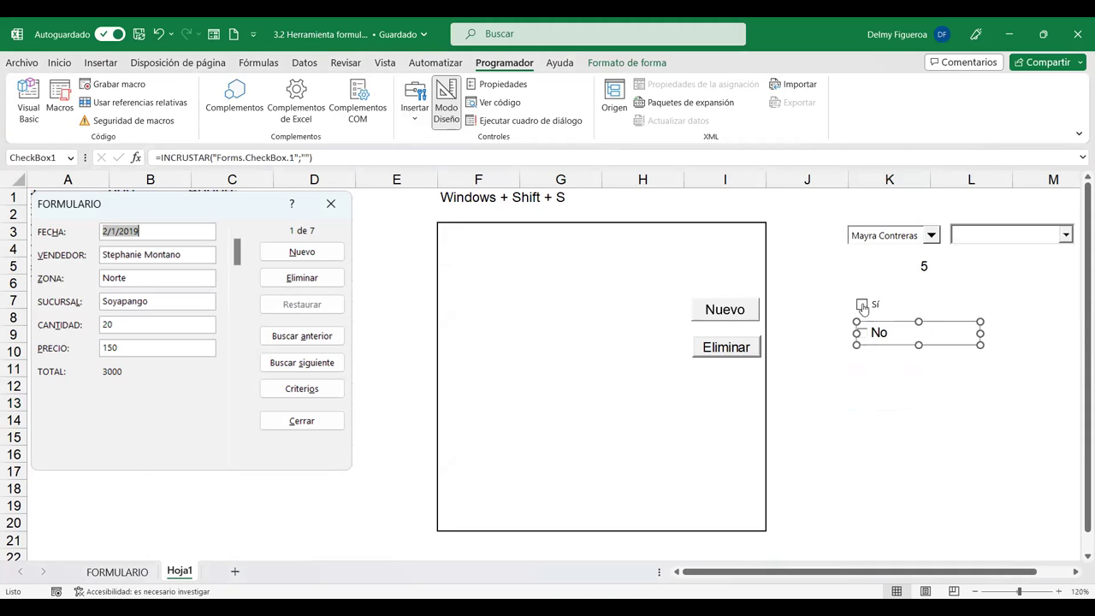
pyautogui.click(862, 305)
pyautogui.click(862, 306)
pyautogui.click(444, 100)
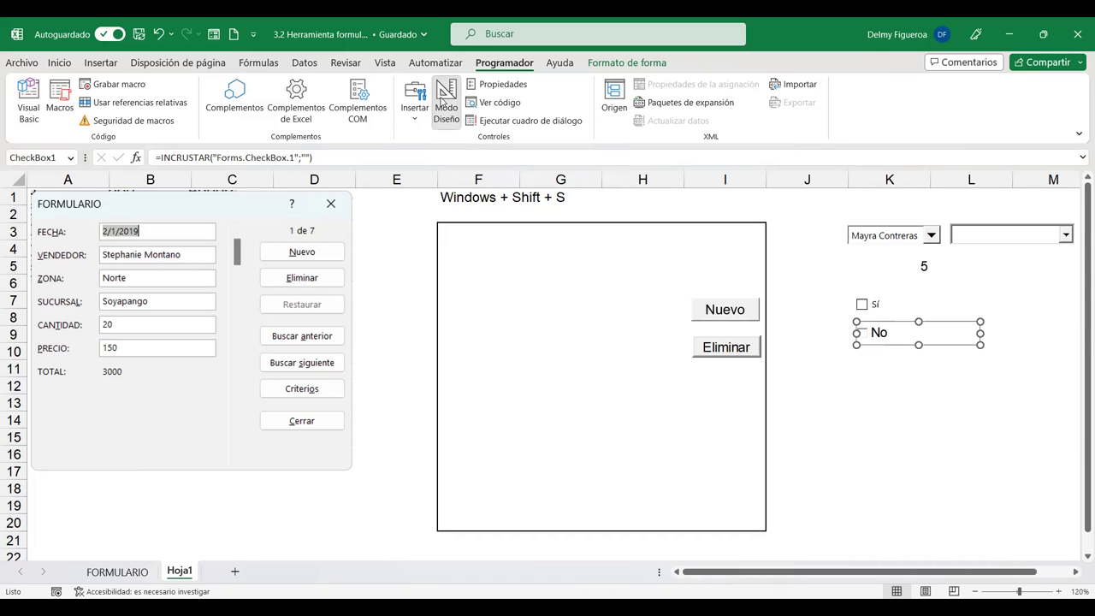
pyautogui.click(864, 335)
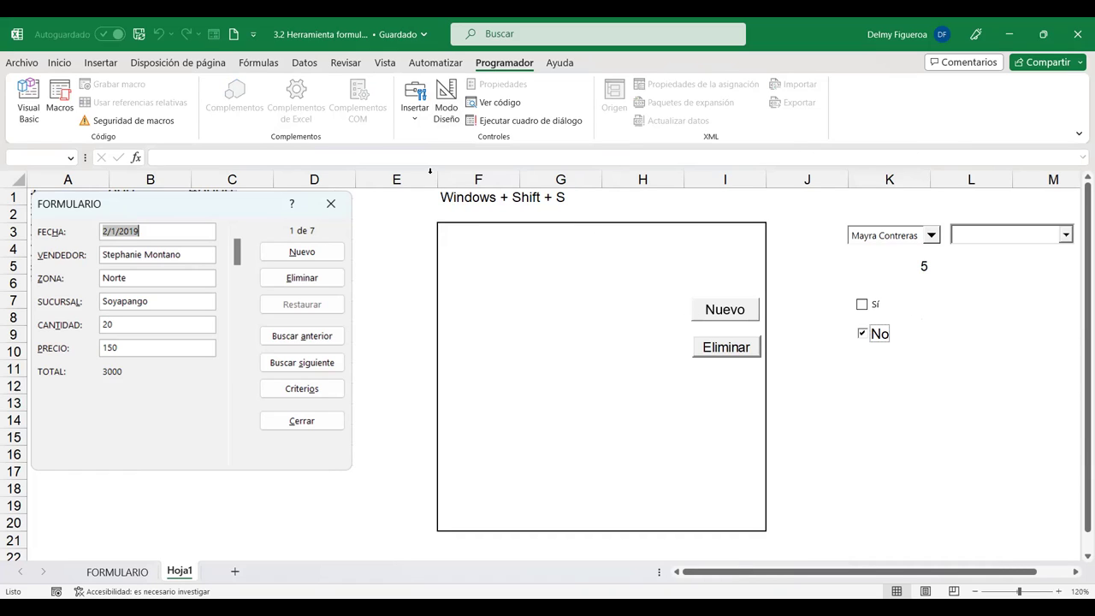
# - Draw a form Control de número spin button right of the Sí checkbox, then deselect it
pyautogui.click(415, 119)
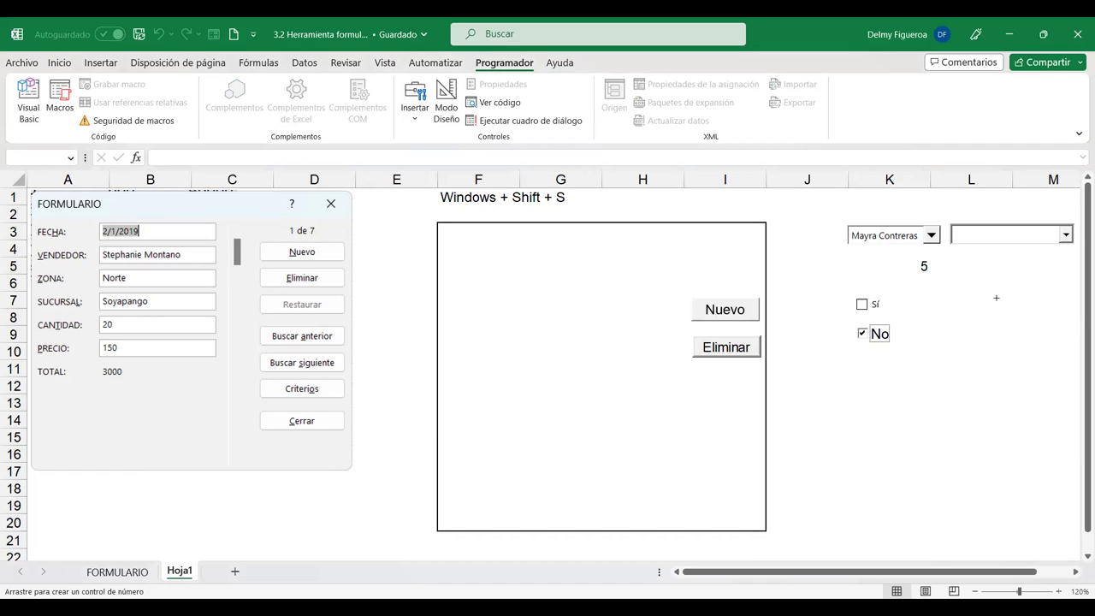
pyautogui.moveTo(996, 297)
pyautogui.mouseDown()
pyautogui.moveTo(1049, 308)
pyautogui.moveTo(1014, 318)
pyautogui.mouseUp()
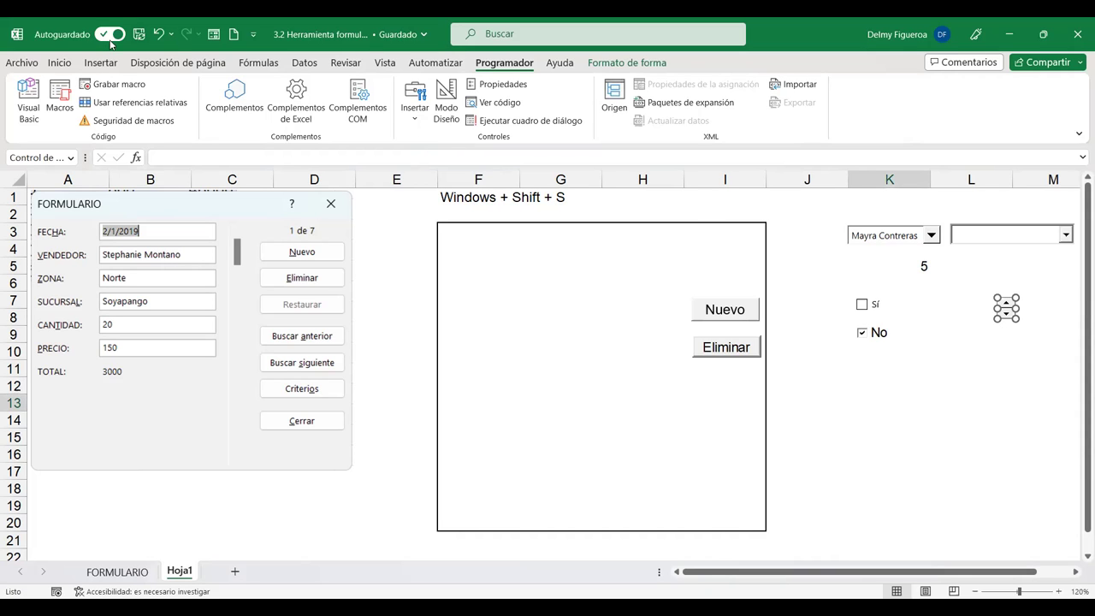
pyautogui.click(60, 64)
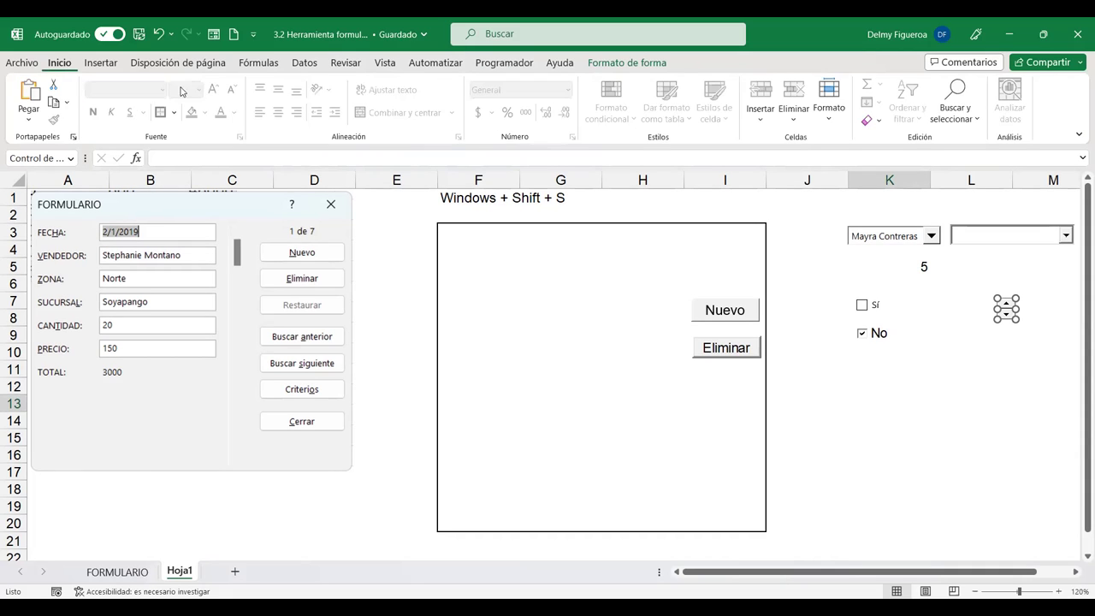
pyautogui.click(850, 391)
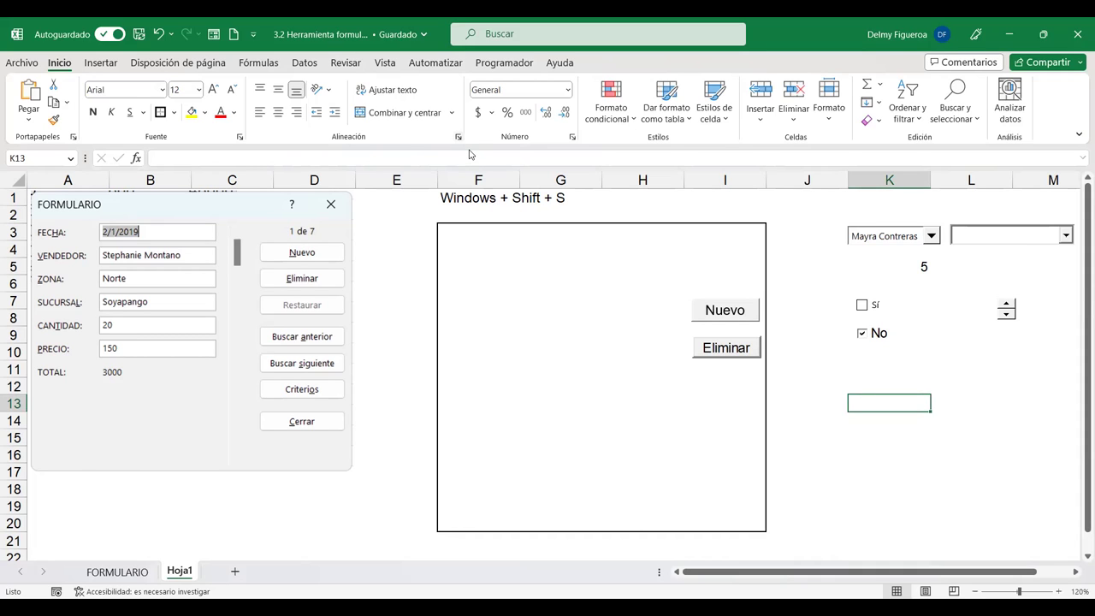
pyautogui.hotkey('ctrl', '1')
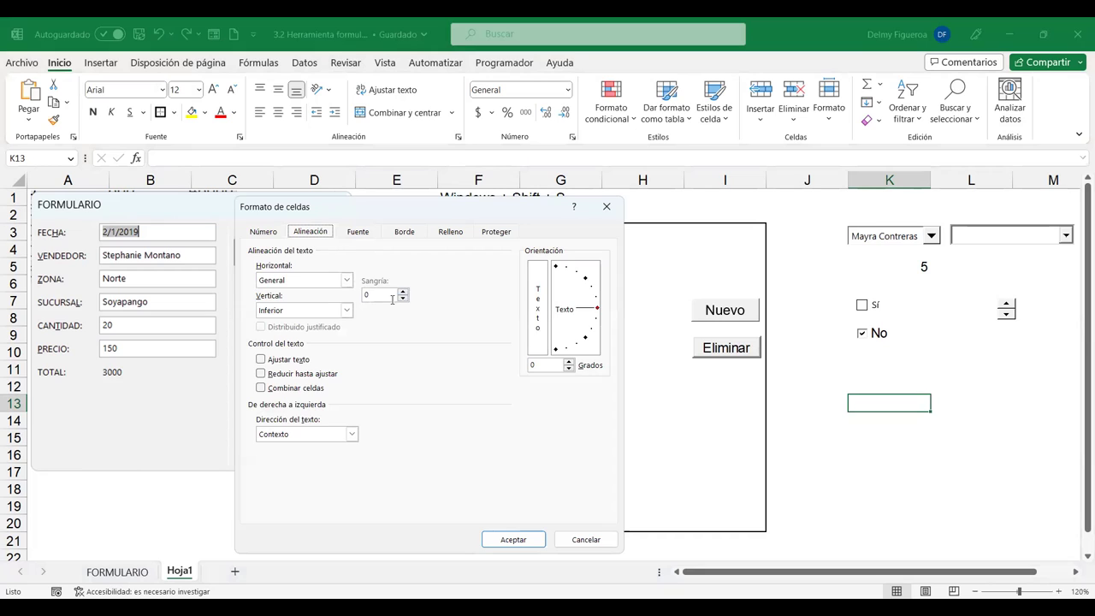
pyautogui.click(402, 293)
pyautogui.click(403, 292)
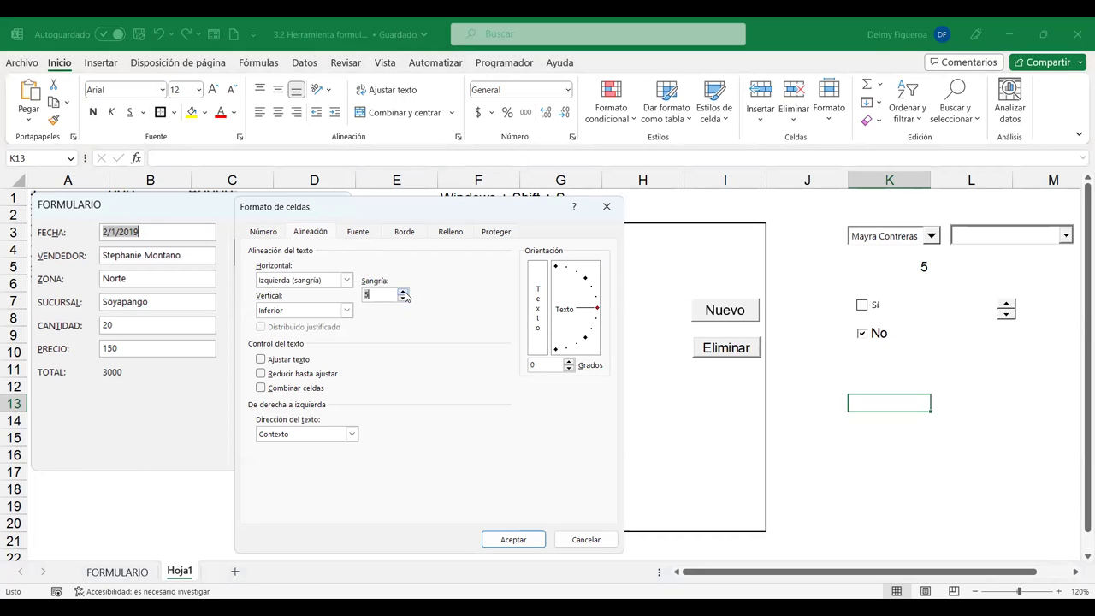
pyautogui.click(403, 293)
pyautogui.click(403, 292)
pyautogui.click(587, 539)
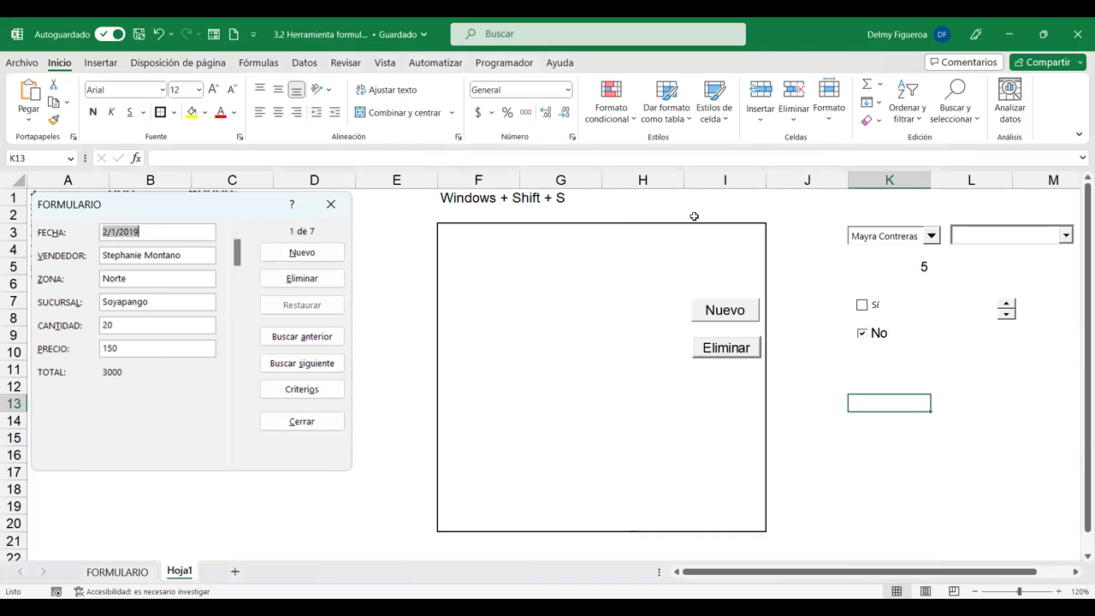
pyautogui.click(511, 67)
# - Draw an ActiveX list box below the first spin button and widen it to the left
pyautogui.click(415, 108)
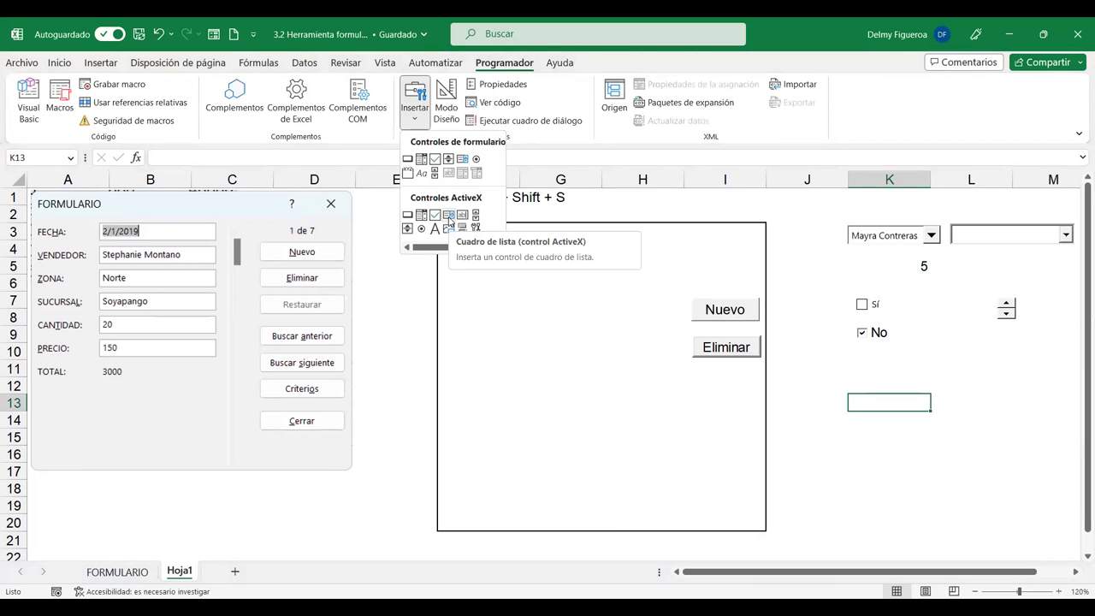
pyautogui.click(449, 220)
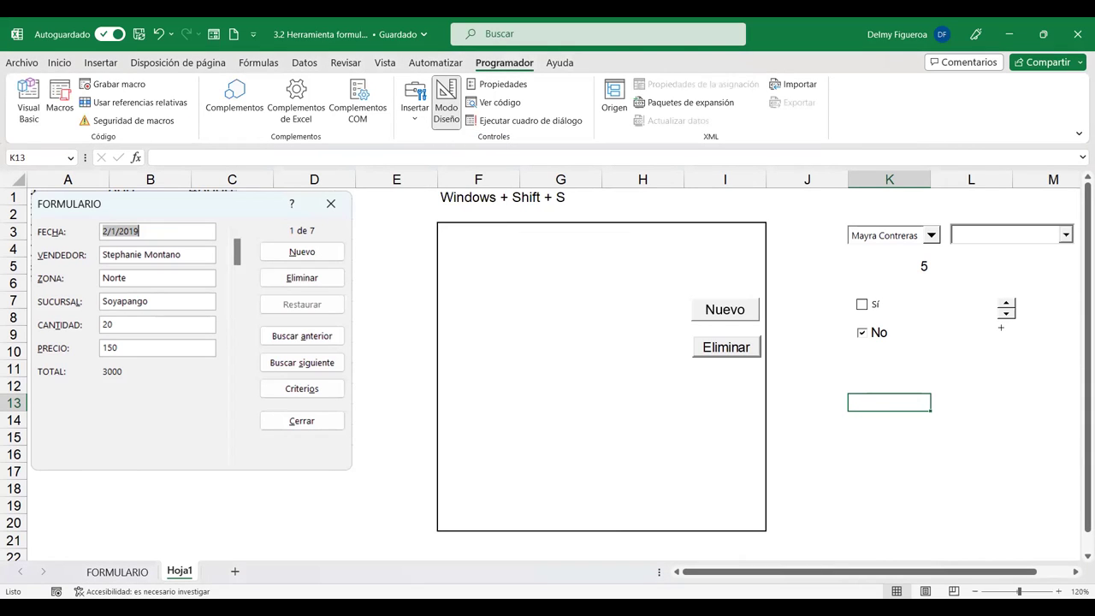
pyautogui.moveTo(999, 328); pyautogui.dragTo(1018, 350)
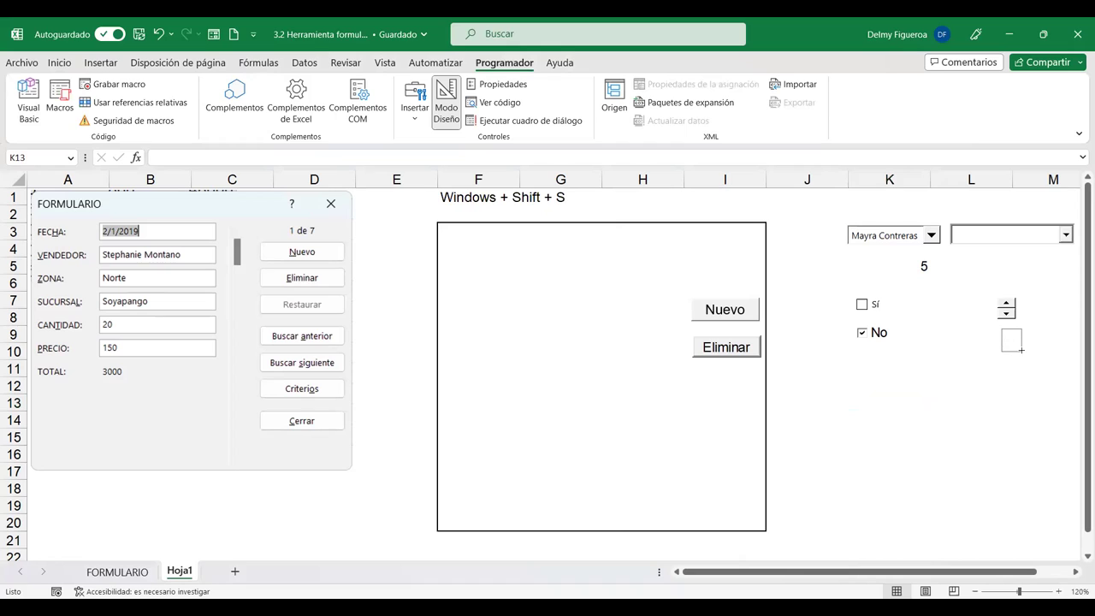
pyautogui.moveTo(1021, 351); pyautogui.dragTo(1021, 350)
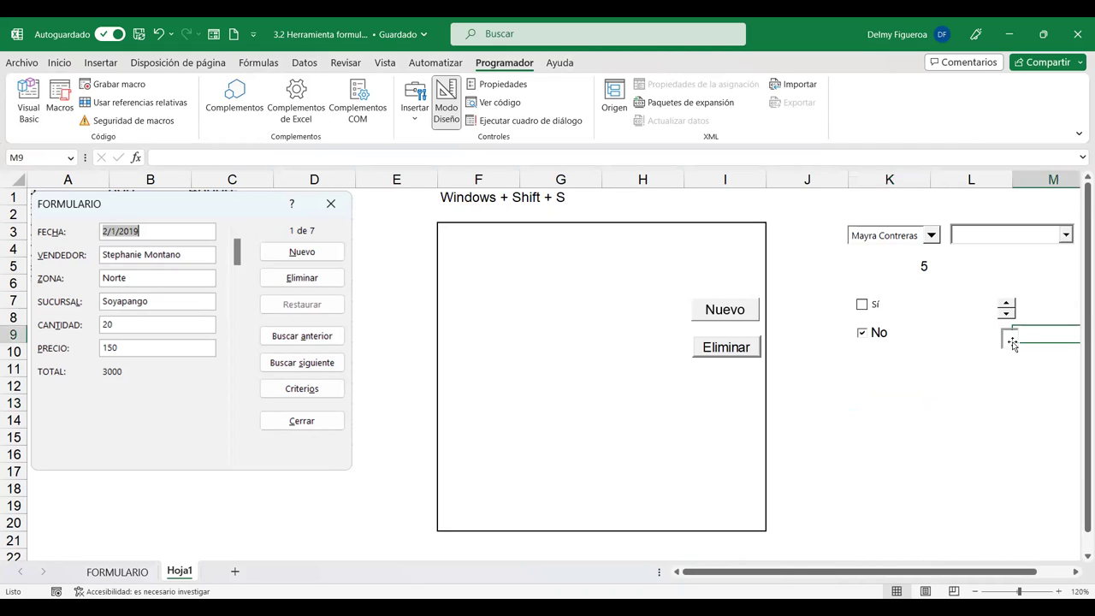
pyautogui.moveTo(997, 338); pyautogui.dragTo(939, 339)
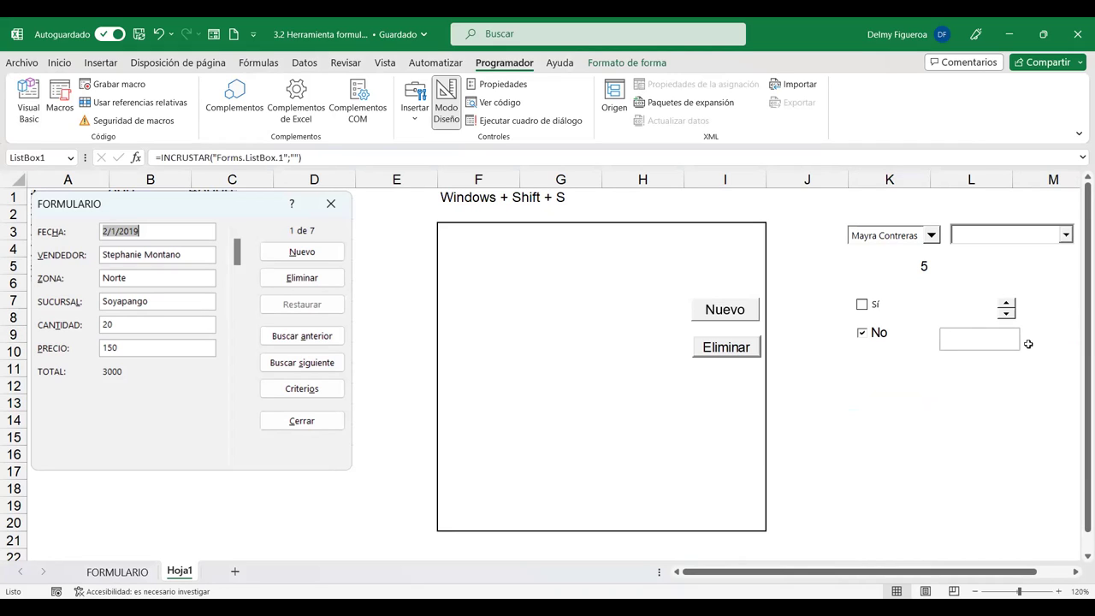
pyautogui.moveTo(1021, 339)
pyautogui.mouseDown()
pyautogui.moveTo(1038, 339)
pyautogui.moveTo(999, 371)
pyautogui.mouseUp()
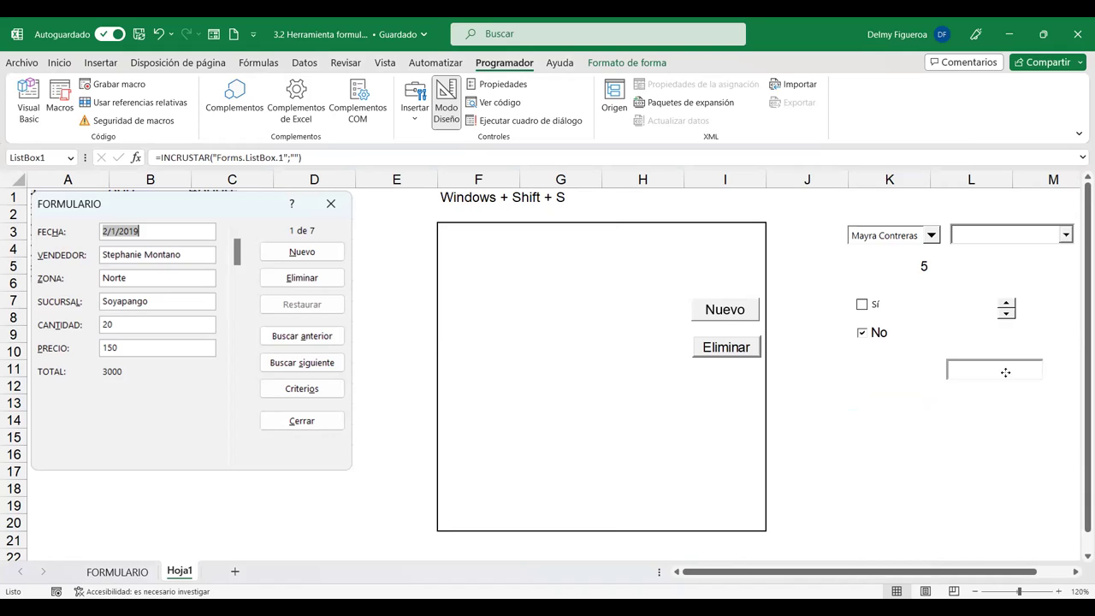
# - Draw a horizontal ActiveX spin button beside the No checkbox, then select the first spinner
pyautogui.click(411, 123)
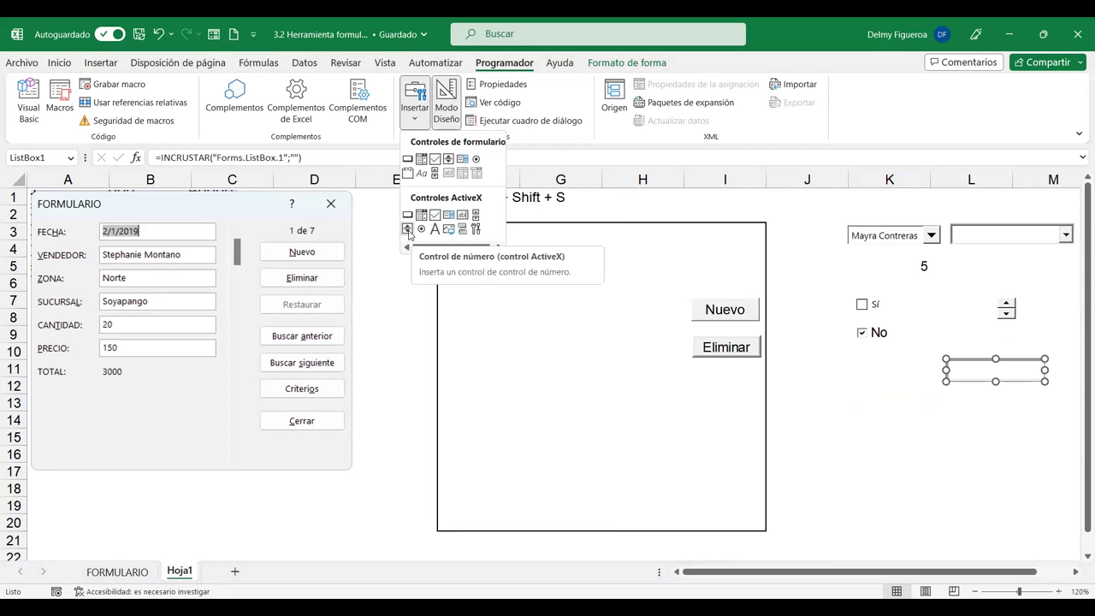
pyautogui.click(408, 230)
pyautogui.moveTo(998, 332); pyautogui.dragTo(1017, 347)
pyautogui.click(1012, 432)
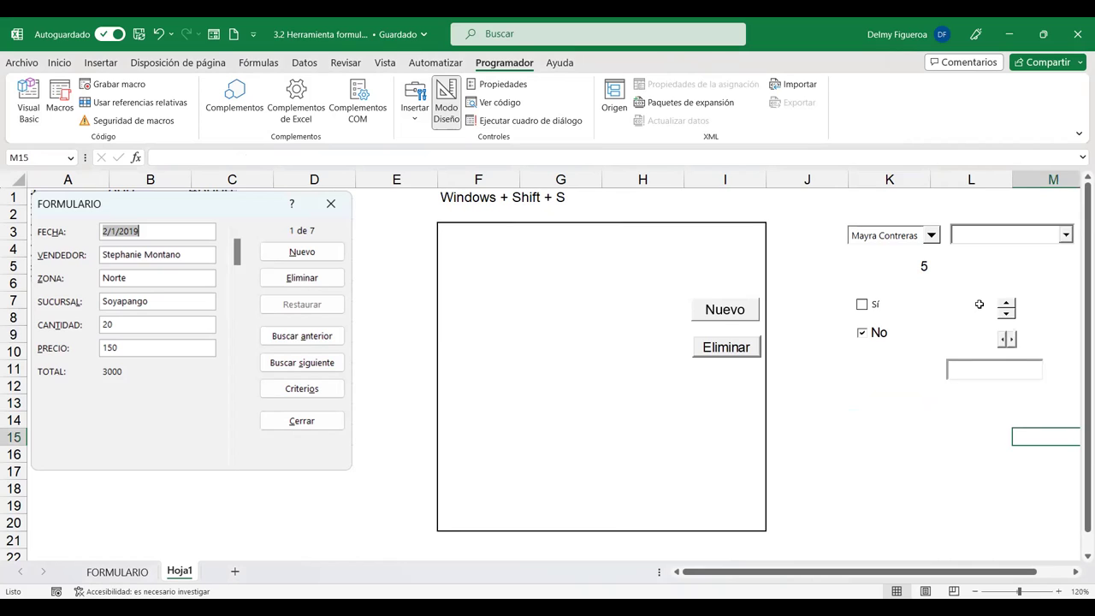
pyautogui.click(1007, 308)
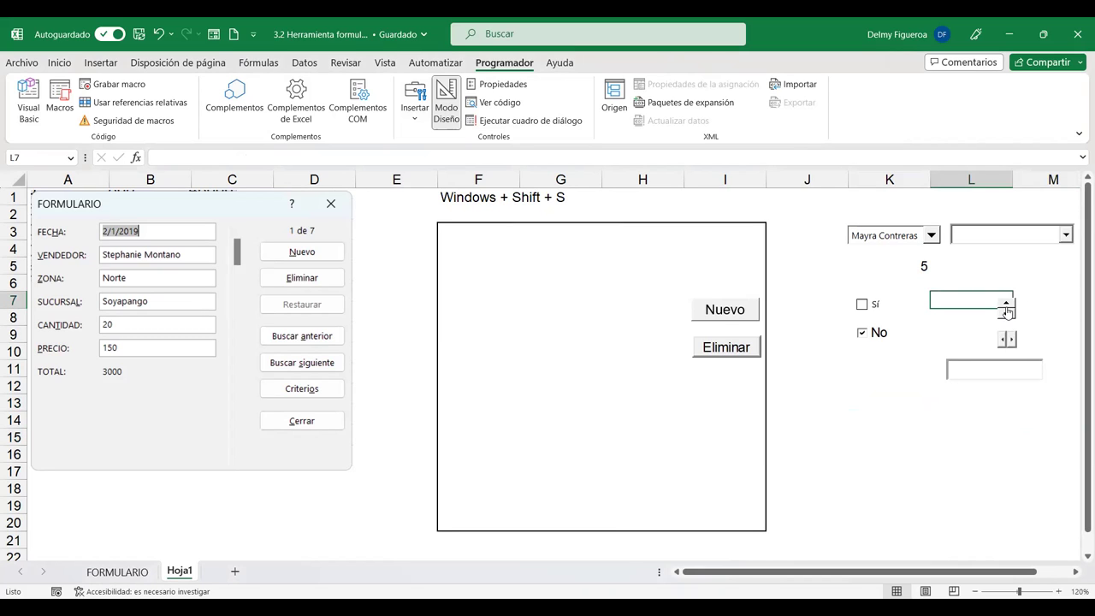
pyautogui.click(1007, 310)
# - Give the first spin button current value 1, minimum 1 and maximum 31 in Formato de control
pyautogui.rightClick(1006, 308)
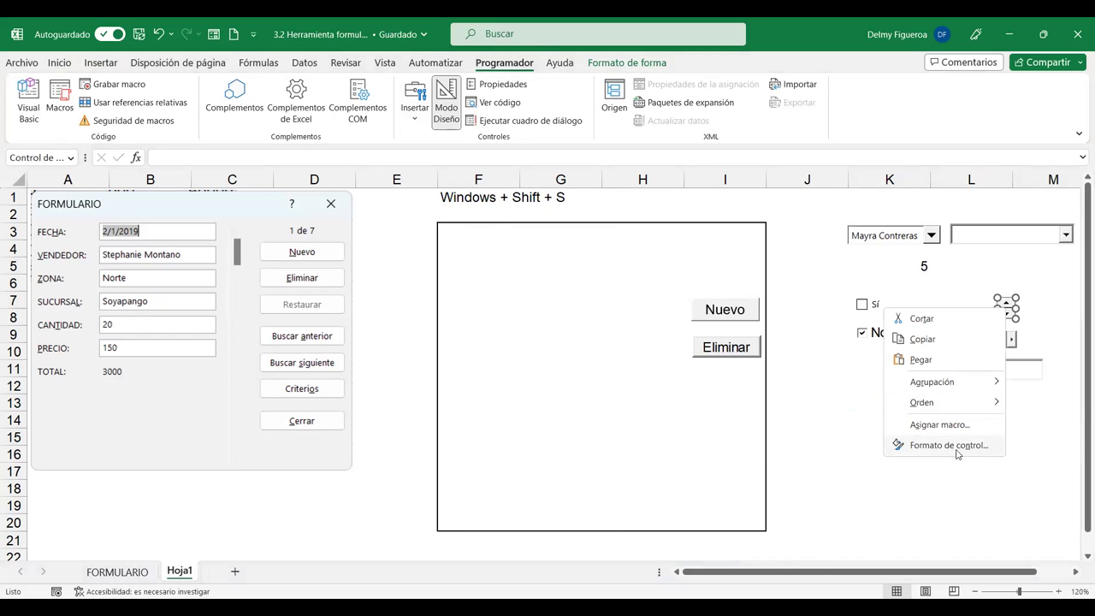
pyautogui.click(962, 445)
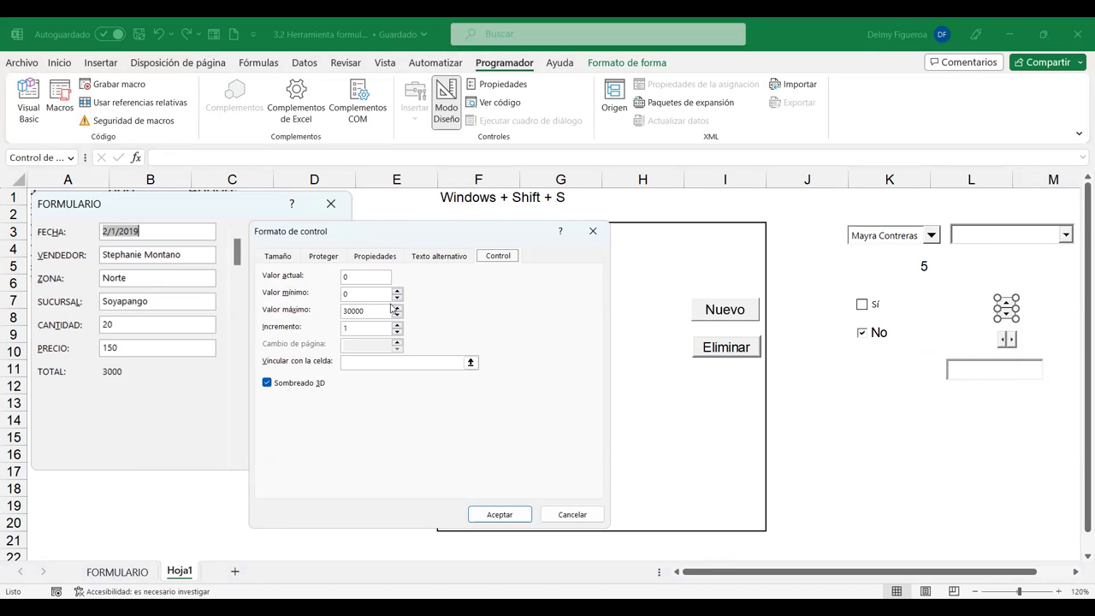
pyautogui.click(354, 278)
pyautogui.write('1')
pyautogui.click(357, 293)
pyautogui.write('1')
pyautogui.press('Tab')
pyautogui.write('31')
# - Link the spin button to cell $L$7 and confirm the settings
pyautogui.click(351, 365)
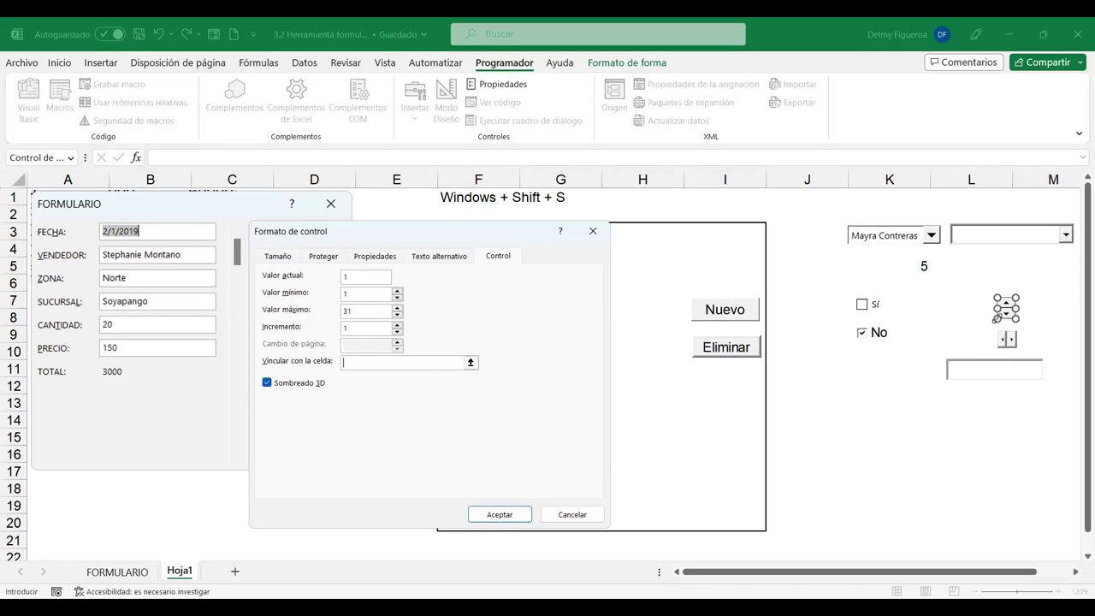
pyautogui.click(978, 305)
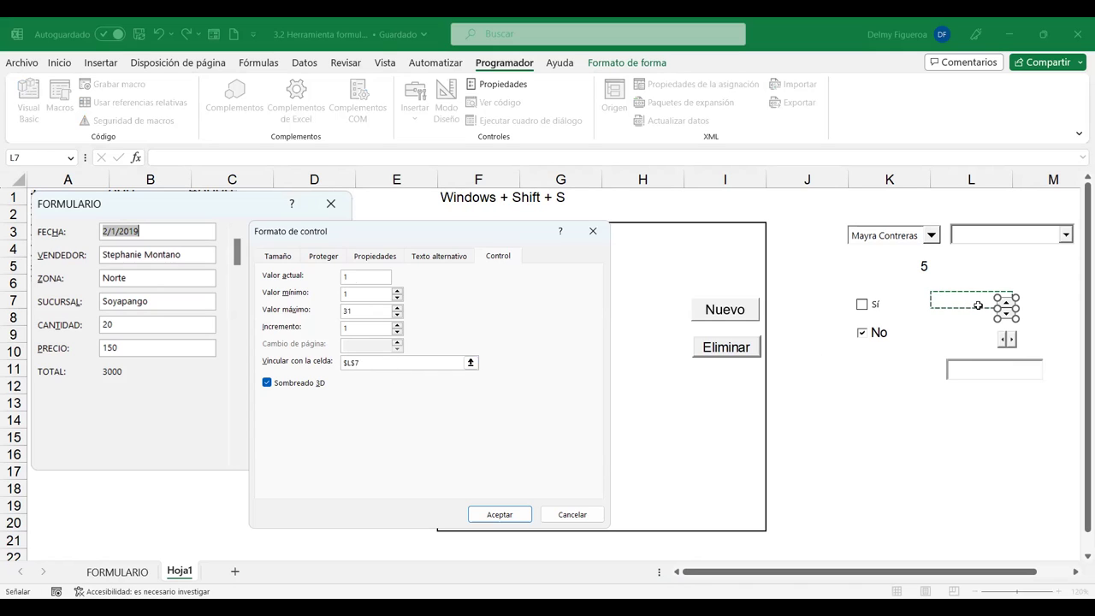
pyautogui.click(889, 303)
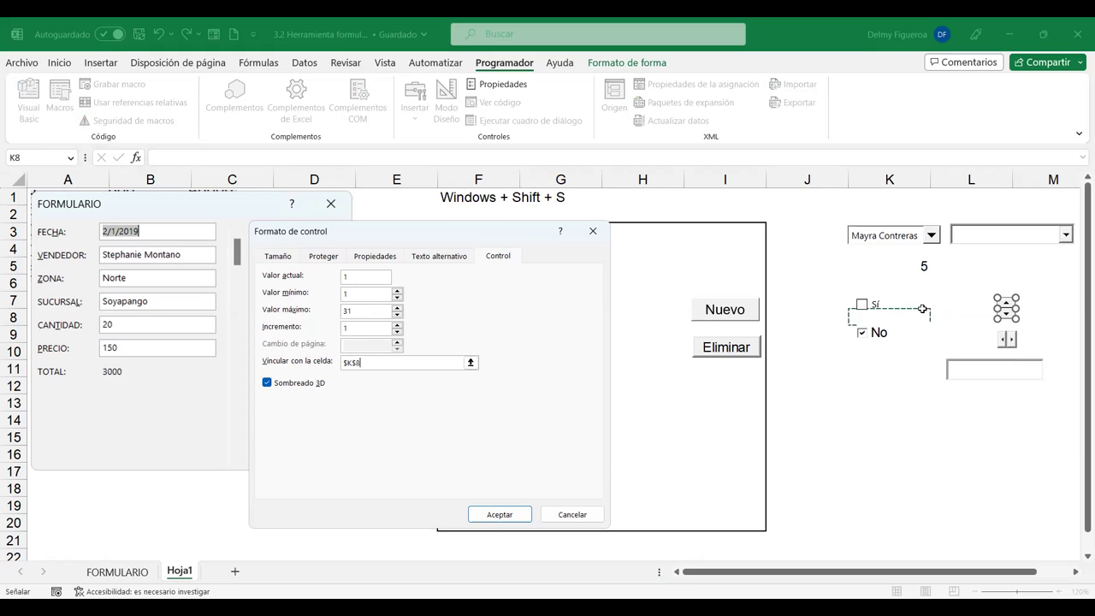
pyautogui.click(947, 297)
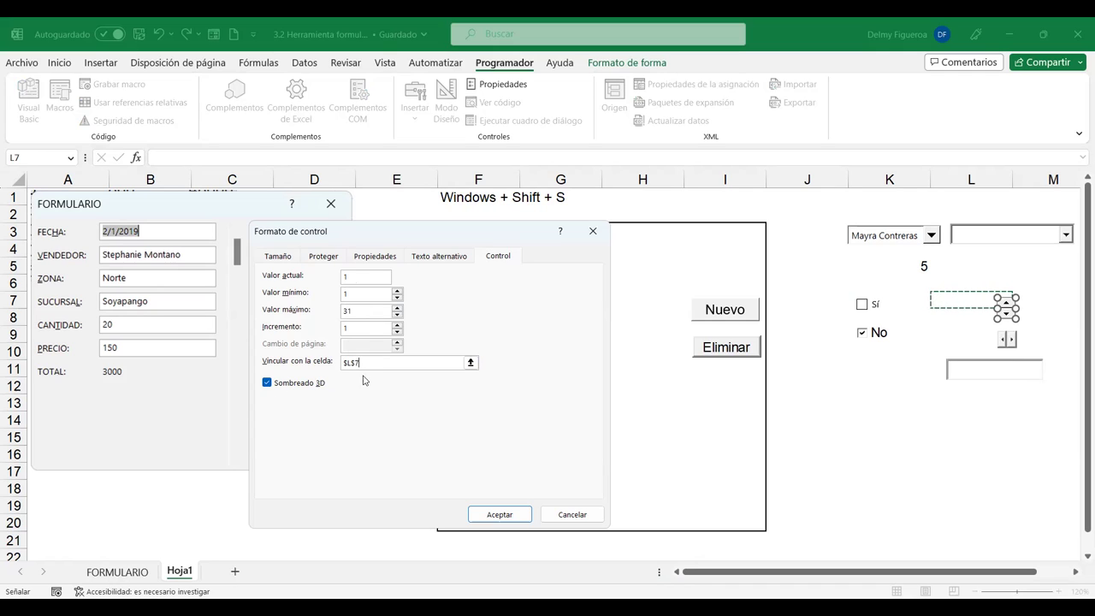
pyautogui.click(511, 516)
# - Reposition the spin button beside cell L7, clear of its displayed value
pyautogui.click(996, 311)
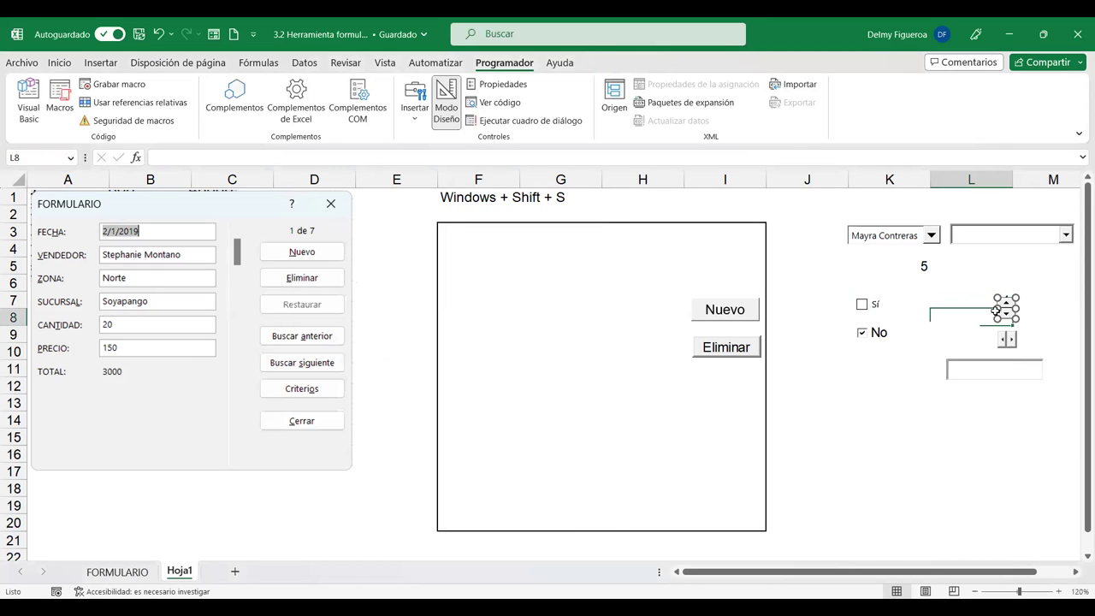
pyautogui.click(1009, 308)
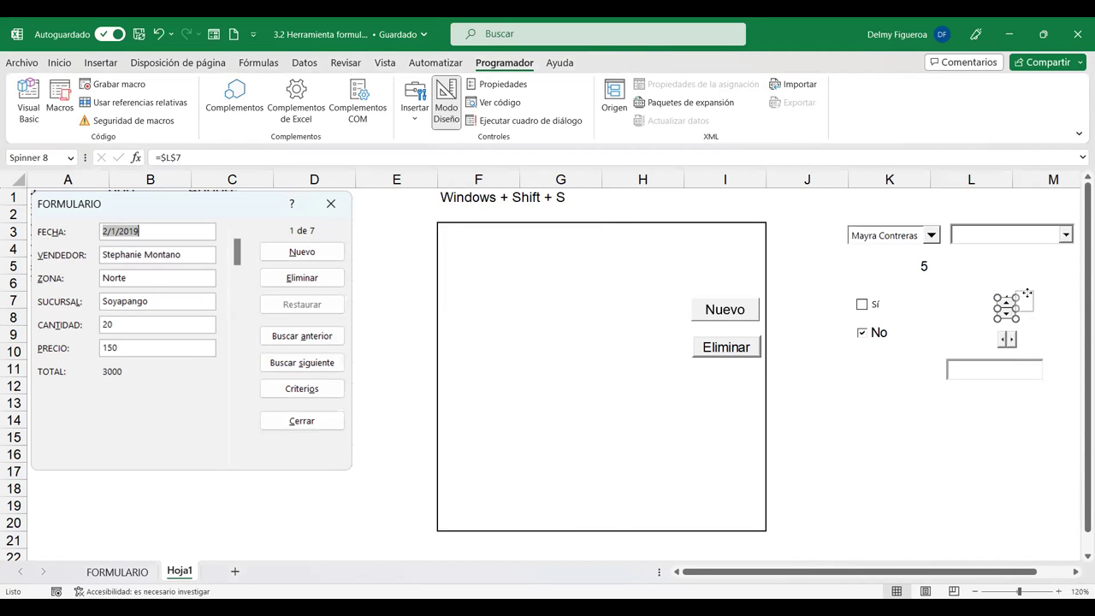
pyautogui.rightClick(1027, 293)
pyautogui.click(1052, 301)
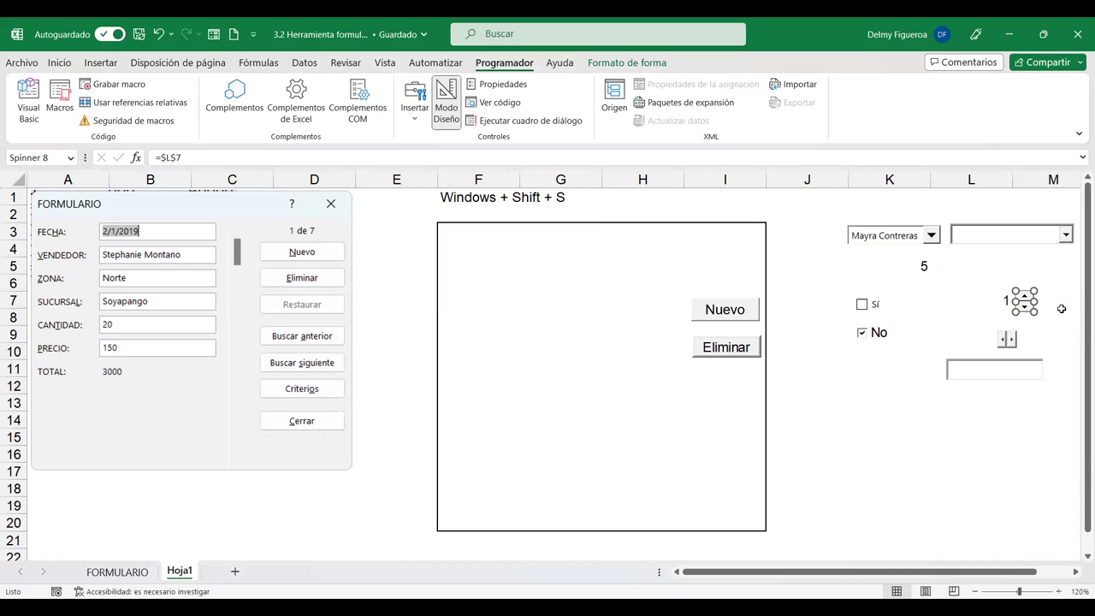
pyautogui.click(1015, 434)
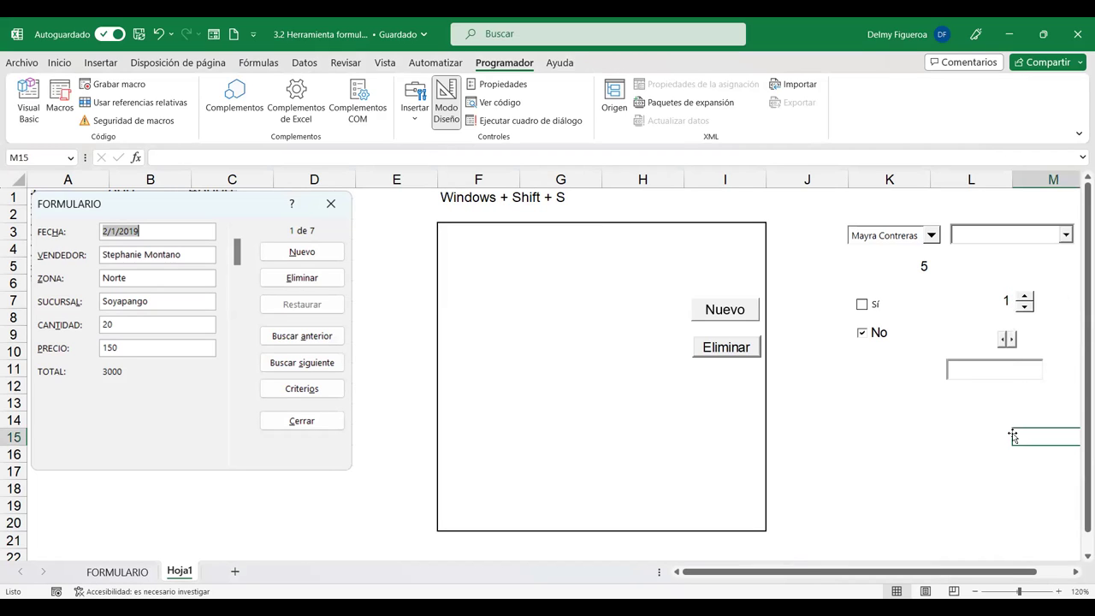
pyautogui.click(984, 299)
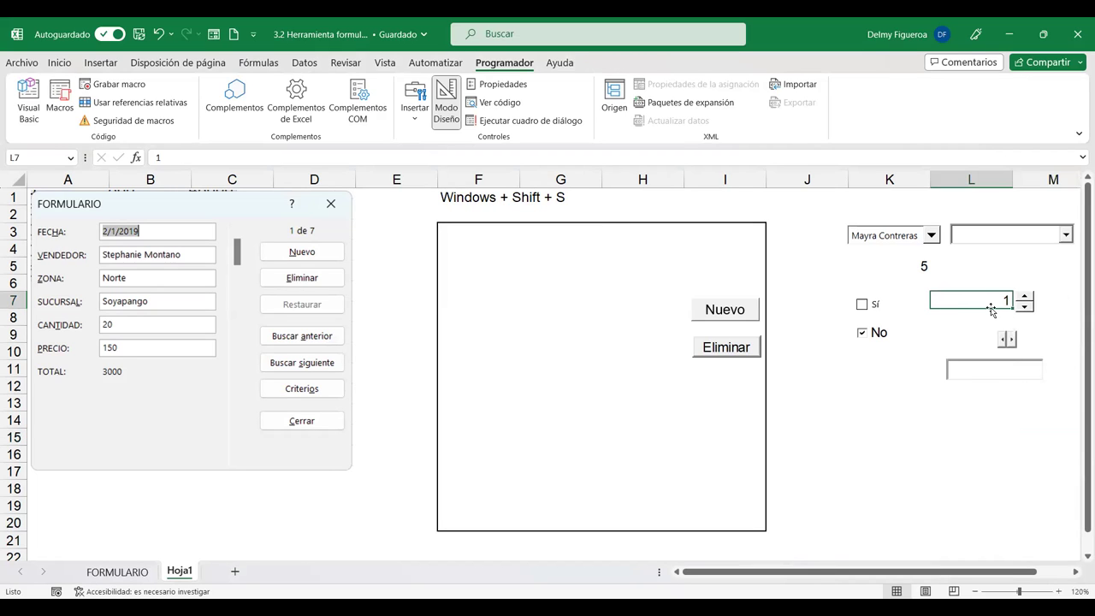
pyautogui.click(60, 65)
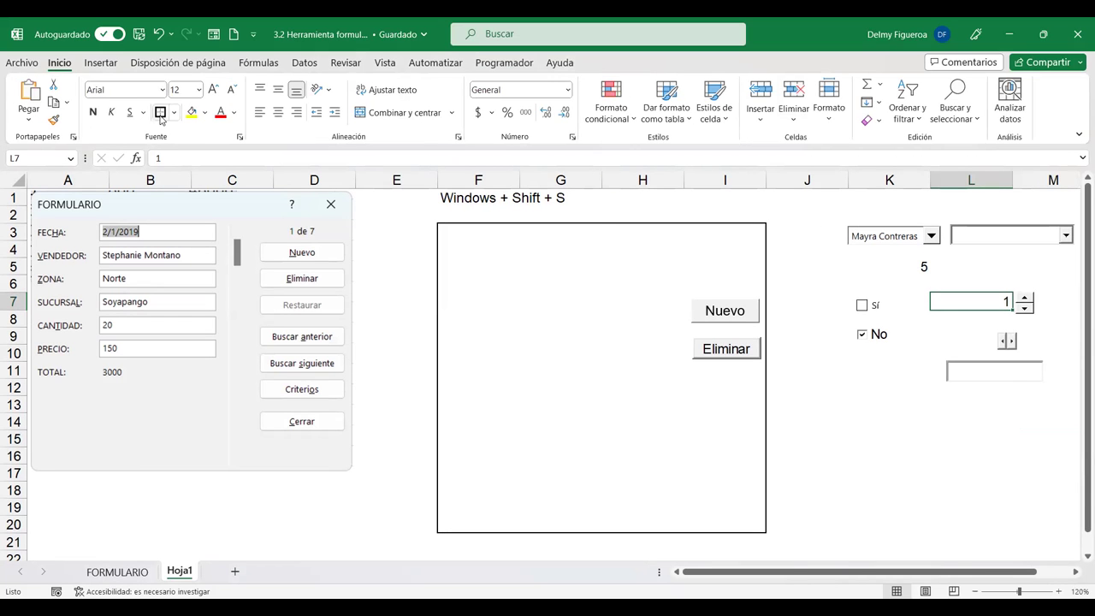
pyautogui.keyDown('ctrl'); pyautogui.click(1026, 300); pyautogui.keyUp('ctrl')
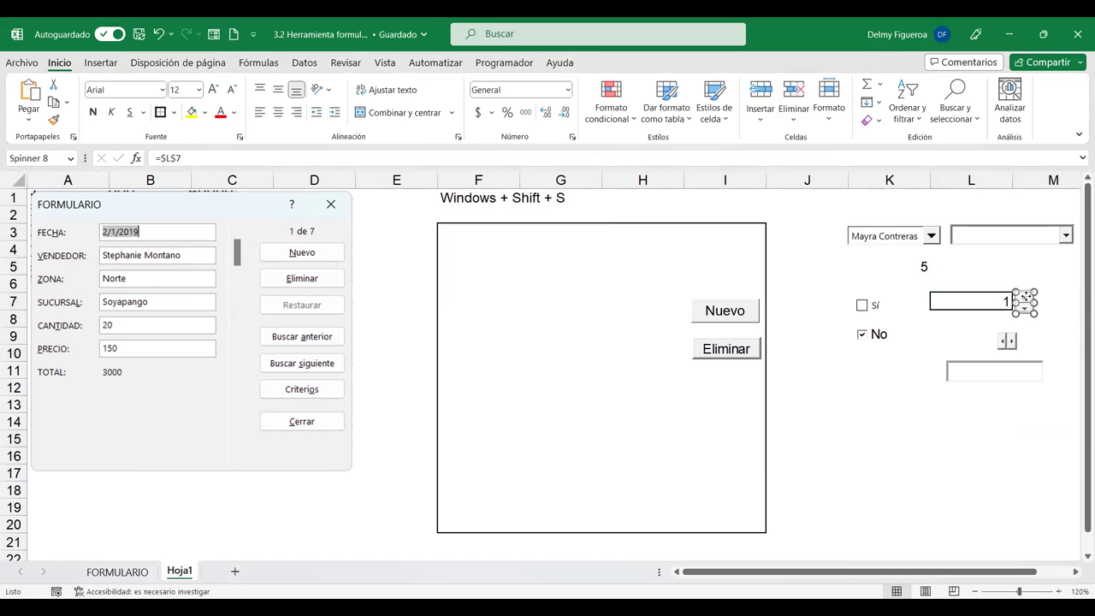
pyautogui.rightClick(1026, 296)
pyautogui.click(1044, 340)
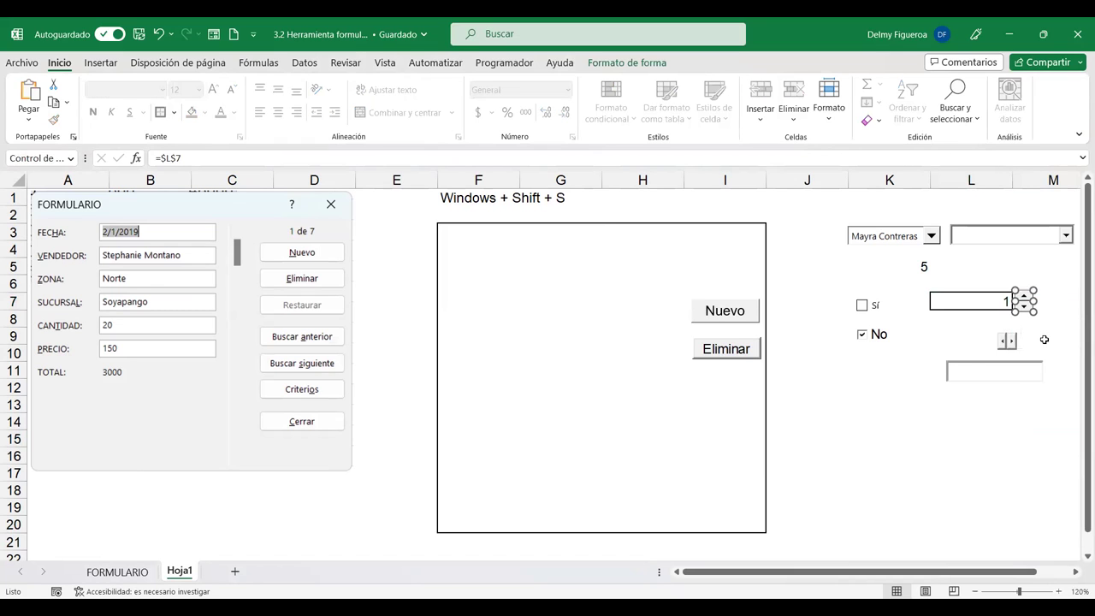
pyautogui.press('Escape')
# - Step the spinner up to 31 and back down to 1, then open the Insertar controls palette
pyautogui.click(1025, 297)
pyautogui.click(1025, 297)
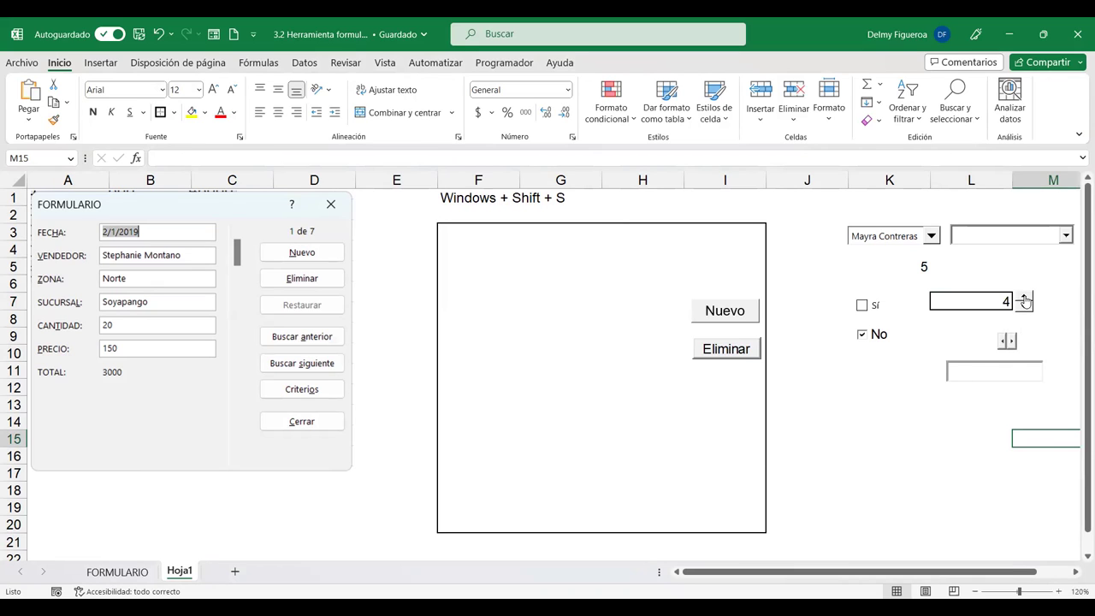
pyautogui.click(1025, 298)
pyautogui.click(1025, 297)
pyautogui.click(1025, 298)
pyautogui.click(1025, 298)
pyautogui.click(1024, 309)
pyautogui.click(1024, 311)
pyautogui.click(1023, 312)
pyautogui.click(1006, 341)
pyautogui.click(504, 63)
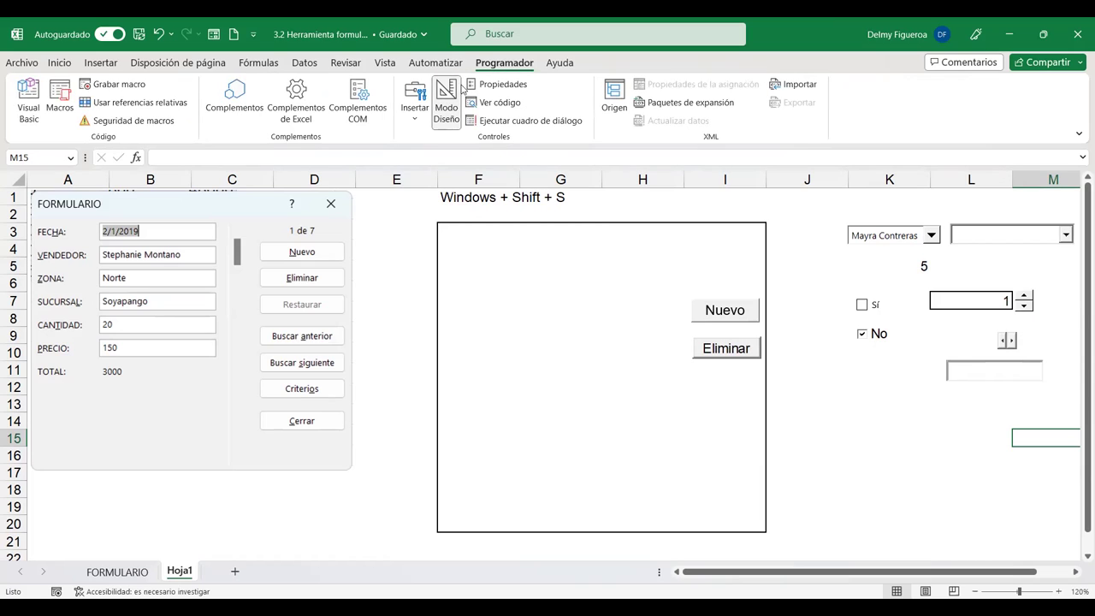
pyautogui.click(413, 111)
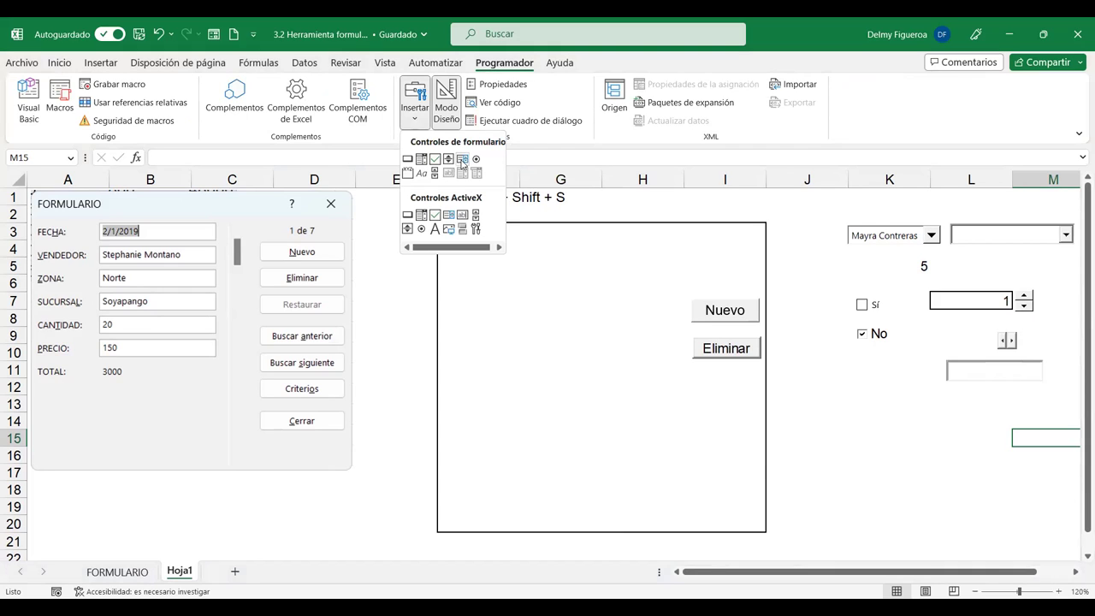
# - Draw a form list box over cells K15 to L18, then select cell K12
pyautogui.click(462, 160)
pyautogui.moveTo(870, 437)
pyautogui.mouseDown()
pyautogui.moveTo(993, 462)
pyautogui.moveTo(932, 509)
pyautogui.mouseUp()
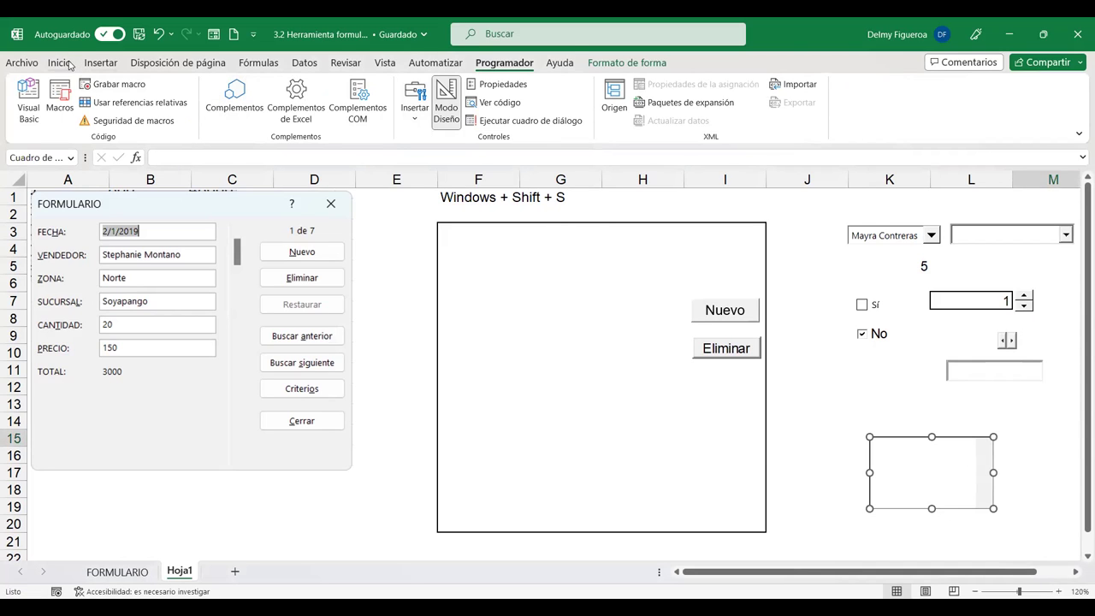
pyautogui.click(67, 65)
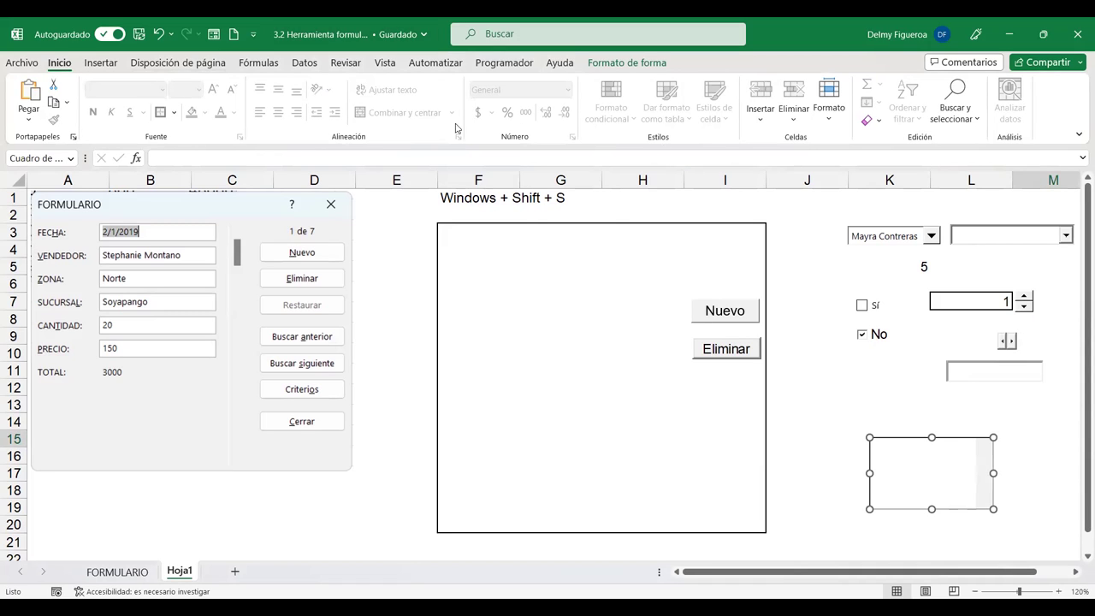
pyautogui.click(885, 380)
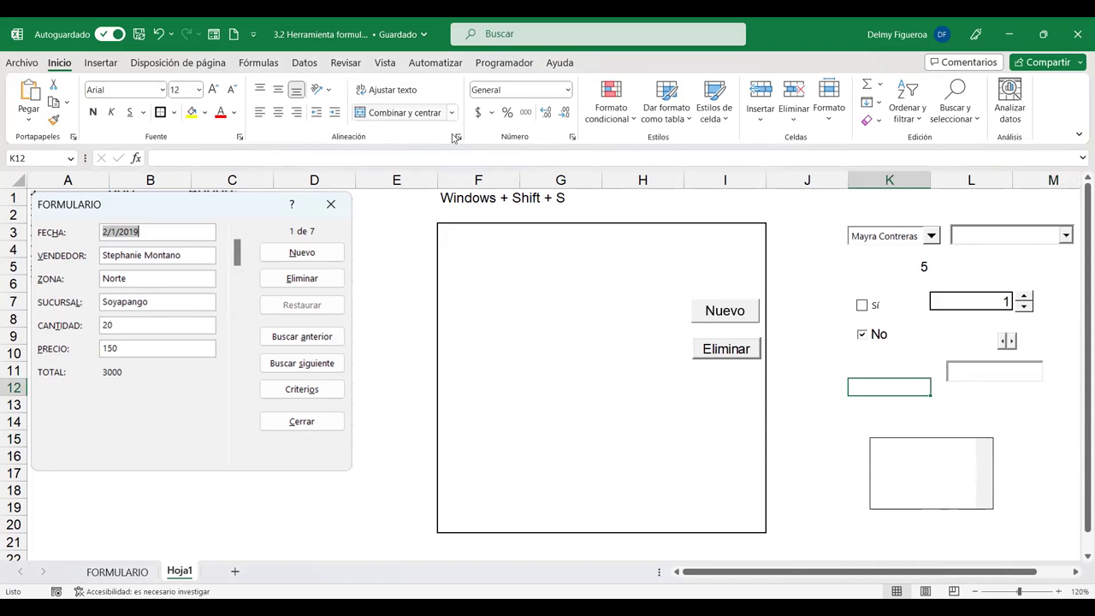
# - Open Formato de celdas for K12, view the Fuente tab, and cancel without changes
pyautogui.click(458, 137)
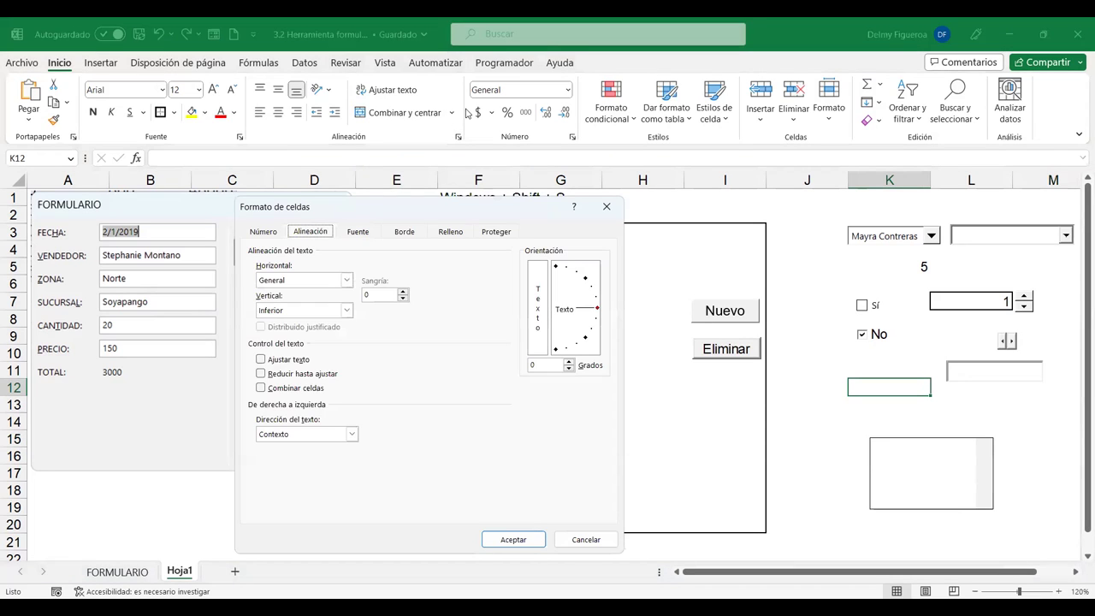
pyautogui.click(359, 233)
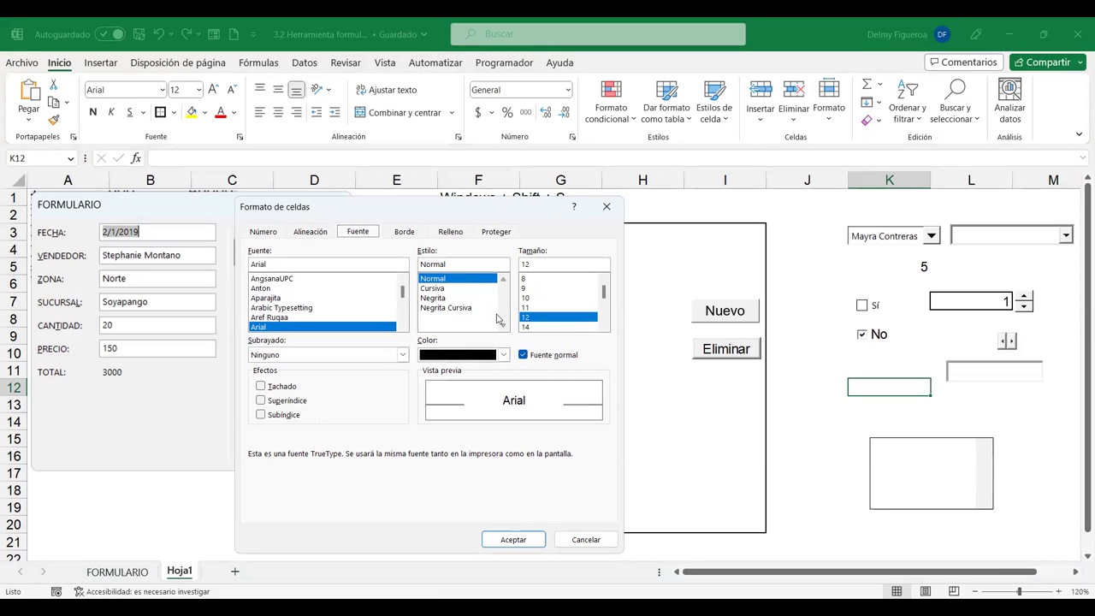
pyautogui.press('Tab')
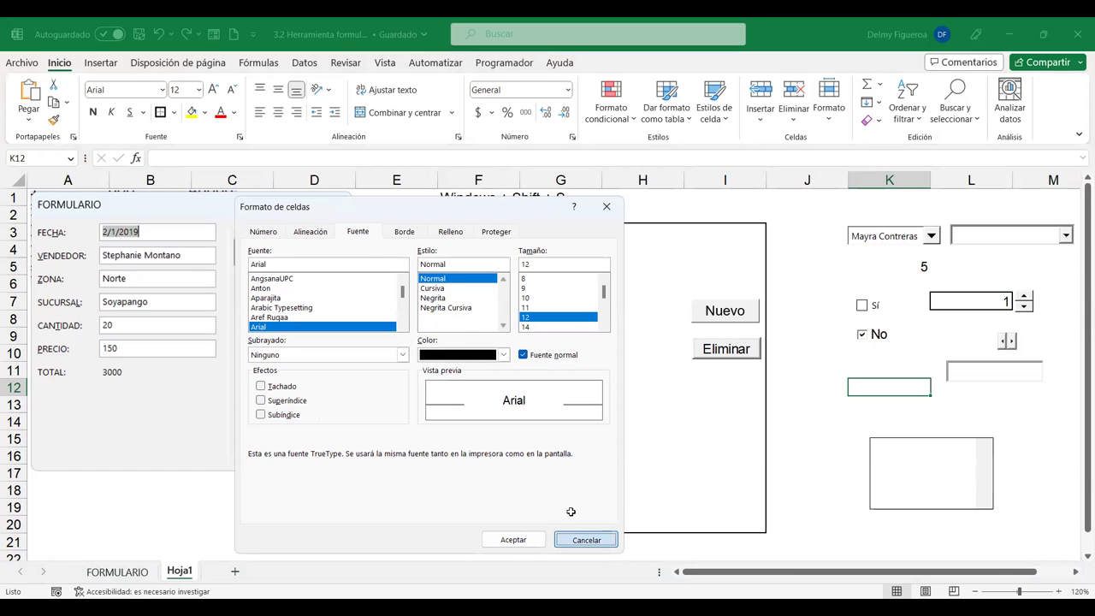
pyautogui.press('Escape')
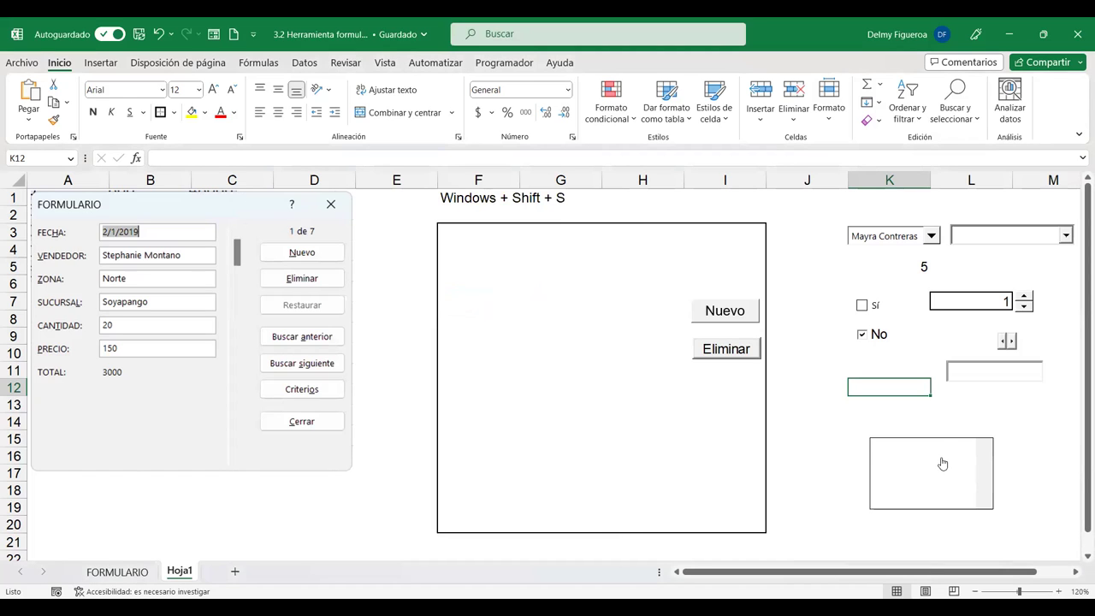
# - Set the list box input range to FORMULARIO!$B$2:$B$8, link it to $K$14, and enable 3D shading
pyautogui.keyDown('ctrl'); pyautogui.click(948, 460); pyautogui.keyUp('ctrl')
pyautogui.rightClick(948, 464)
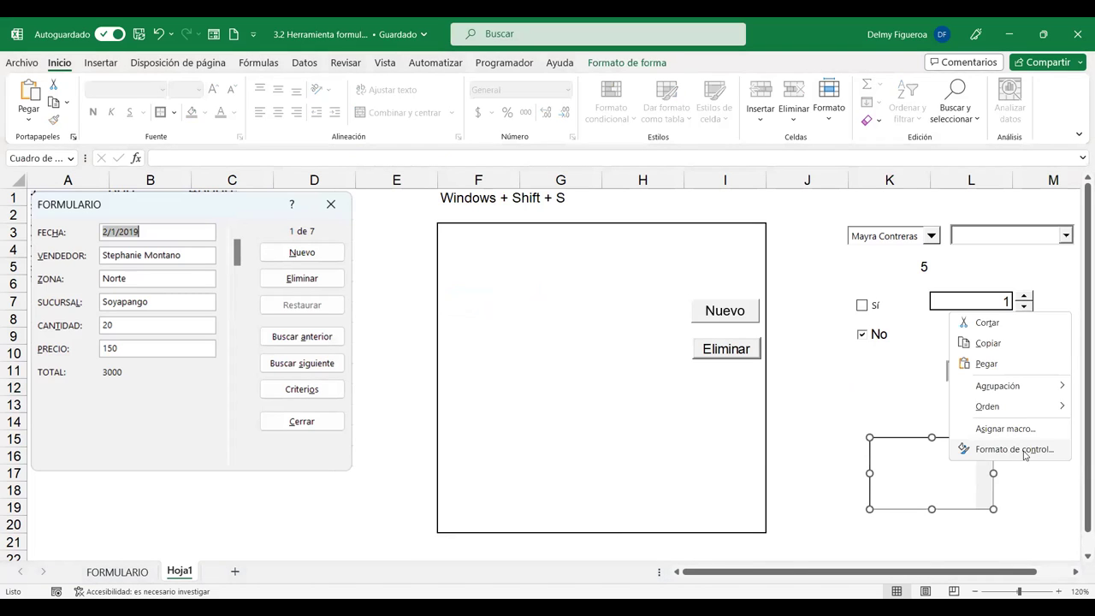
pyautogui.click(1018, 449)
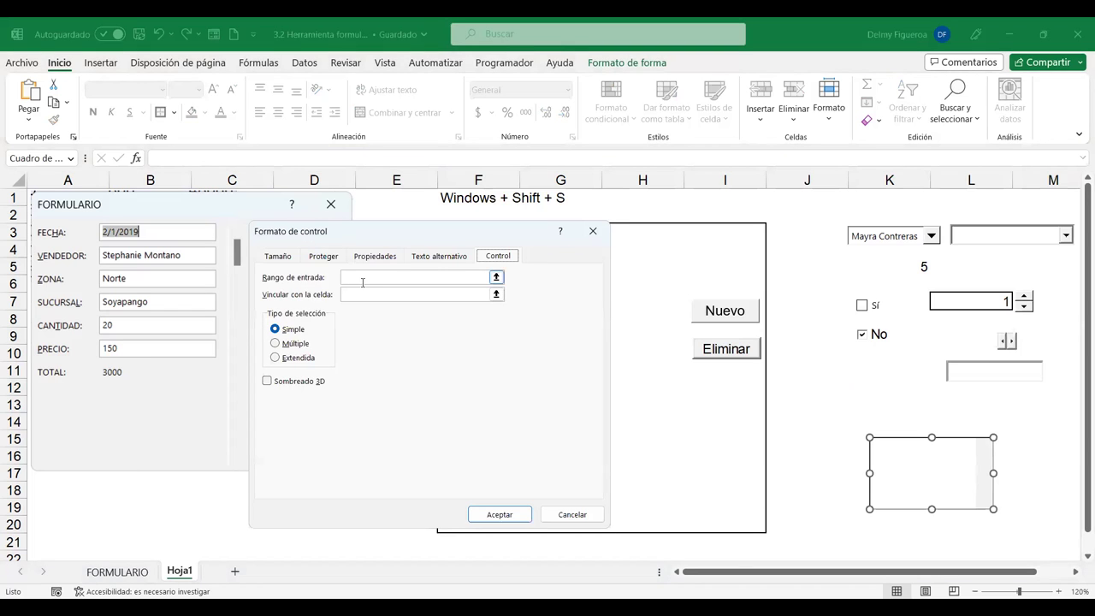
pyautogui.click(134, 576)
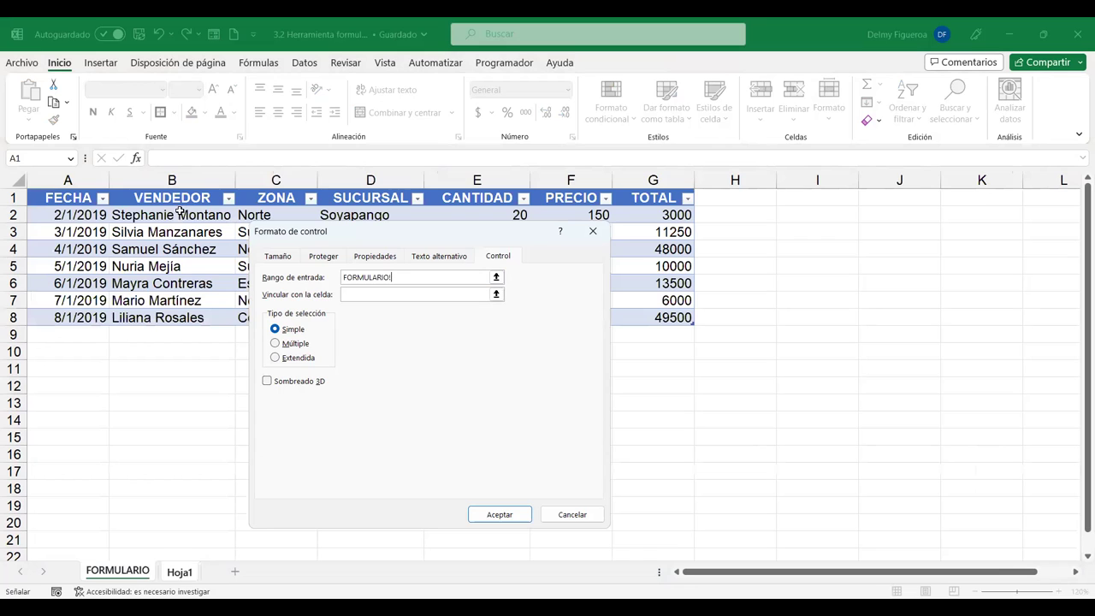
pyautogui.moveTo(180, 210); pyautogui.dragTo(178, 320)
pyautogui.press('Tab')
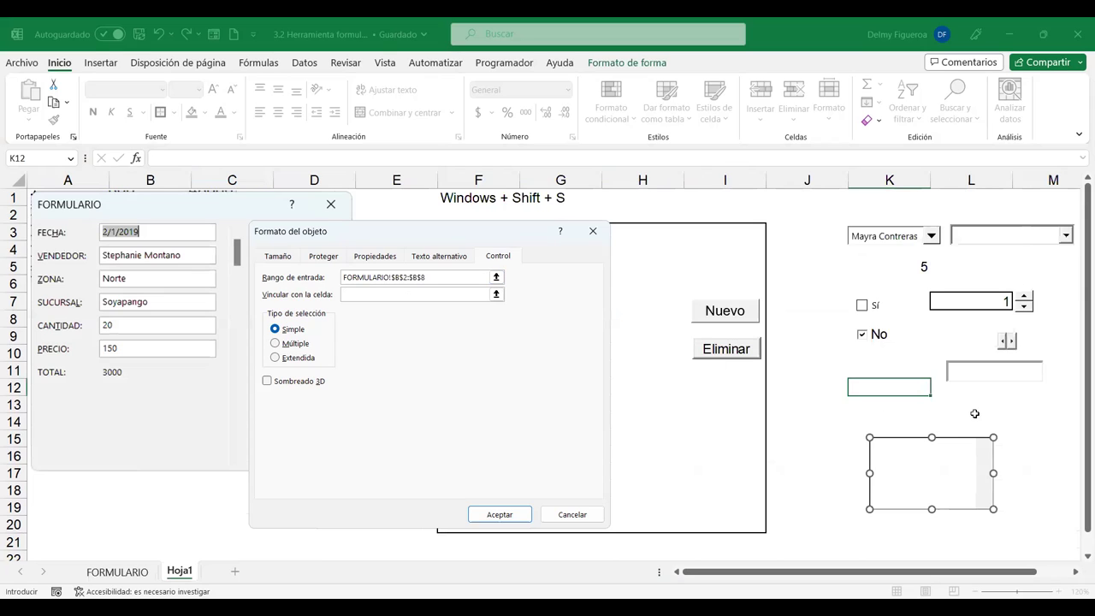
pyautogui.click(893, 432)
pyautogui.click(898, 417)
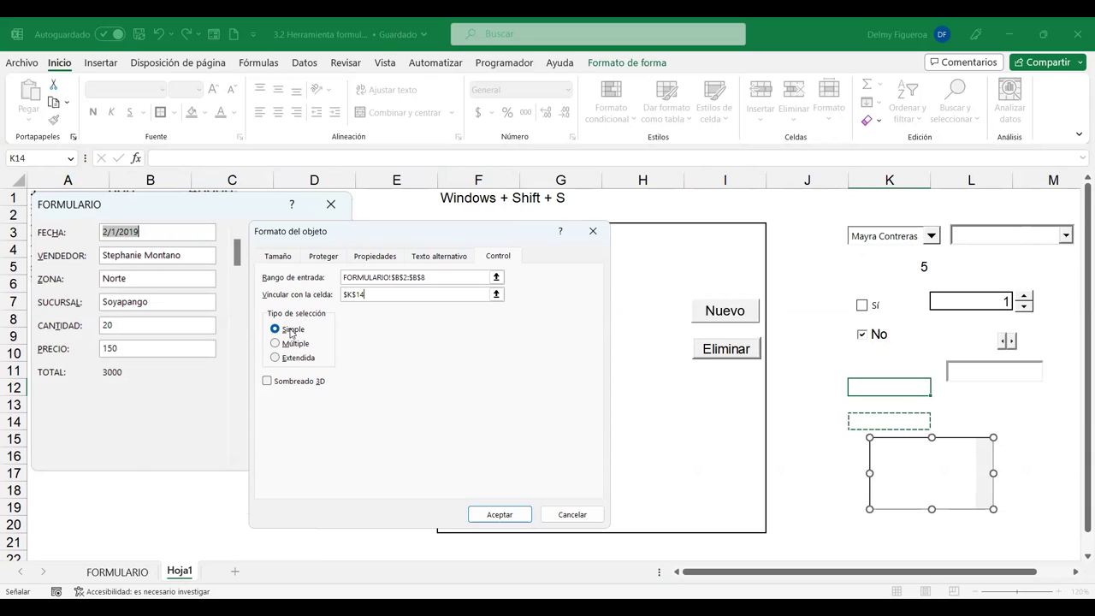
pyautogui.click(267, 381)
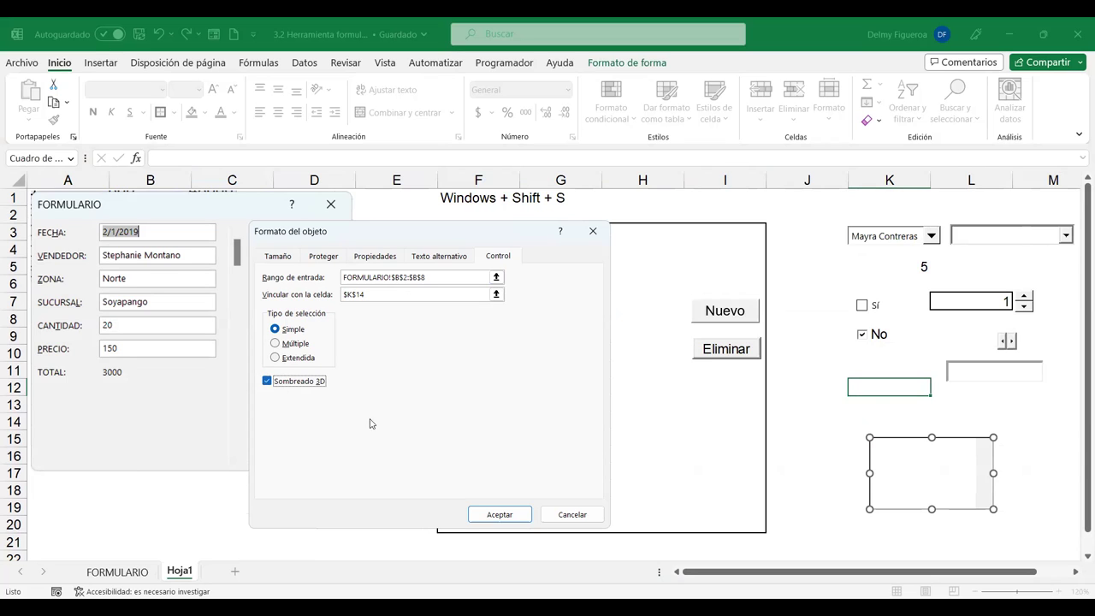
pyautogui.click(500, 516)
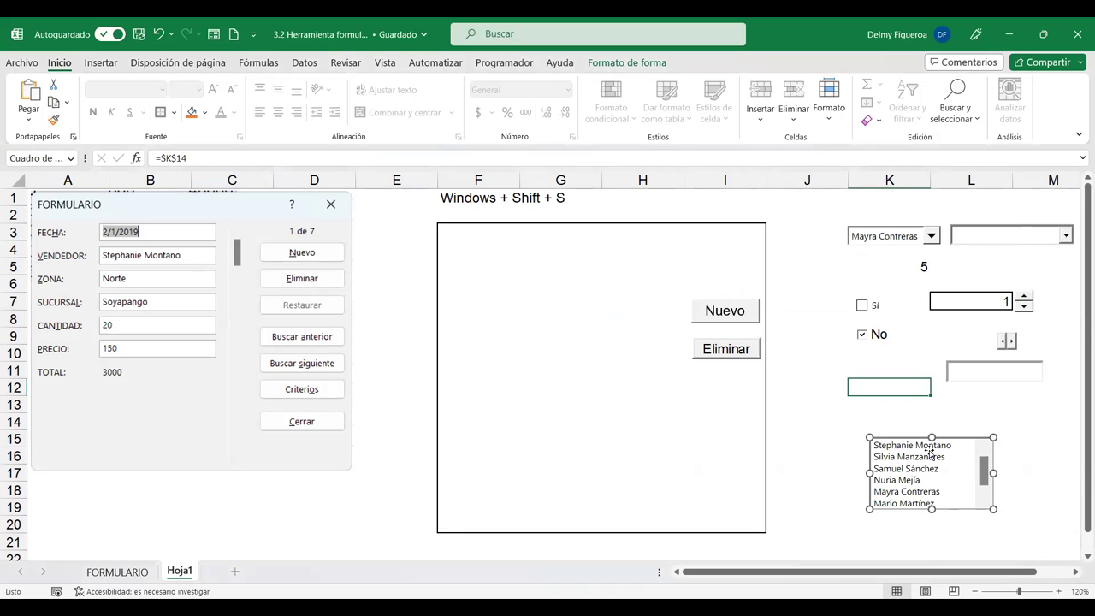
# - Click through seller names in the list box, ending on the sixth so K14 reads 6
pyautogui.click(1043, 414)
pyautogui.click(930, 459)
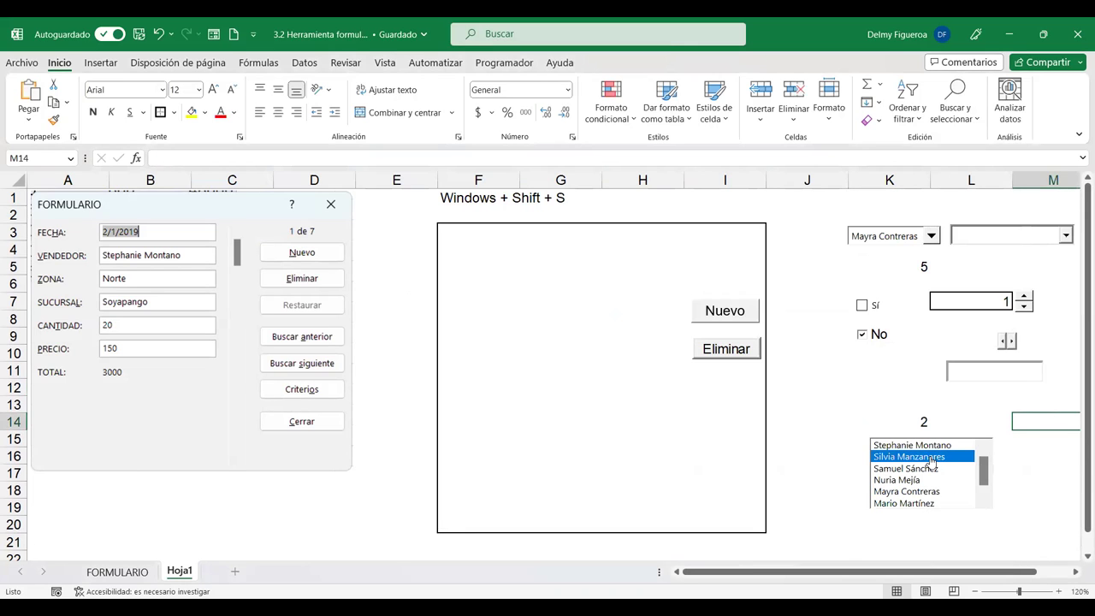
pyautogui.click(919, 469)
pyautogui.click(914, 492)
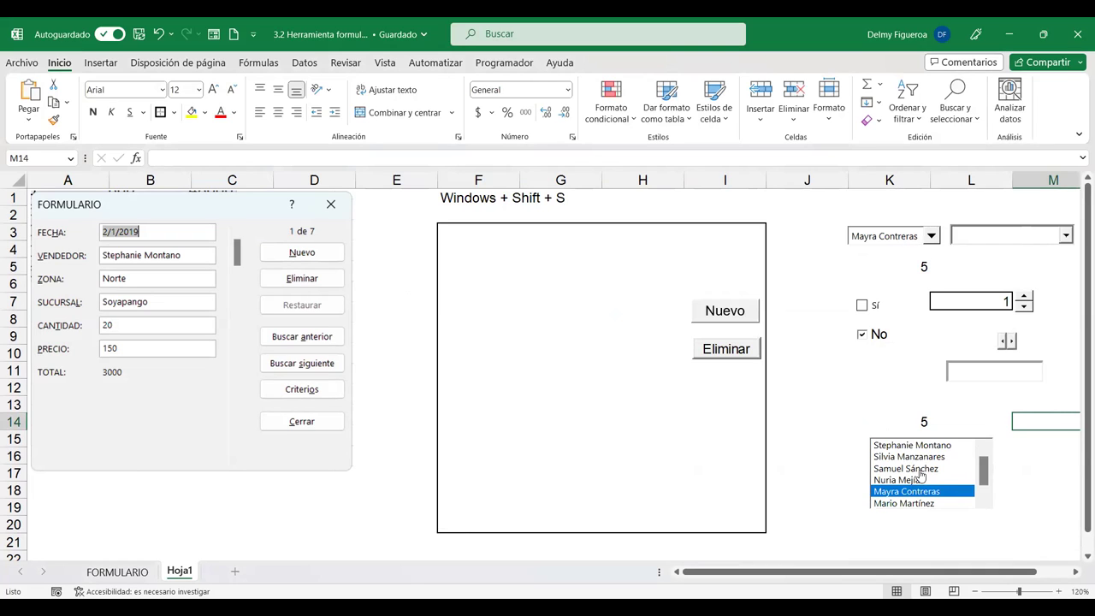
pyautogui.click(919, 469)
pyautogui.click(921, 446)
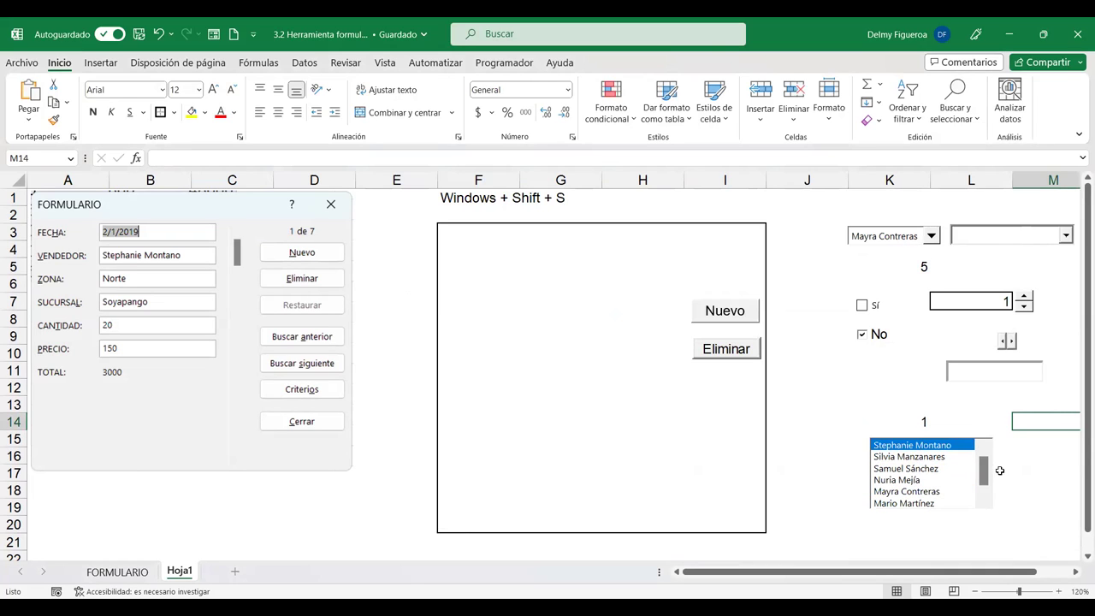
pyautogui.moveTo(984, 476)
pyautogui.mouseDown()
pyautogui.moveTo(985, 498)
pyautogui.moveTo(984, 455)
pyautogui.mouseUp()
pyautogui.click(926, 469)
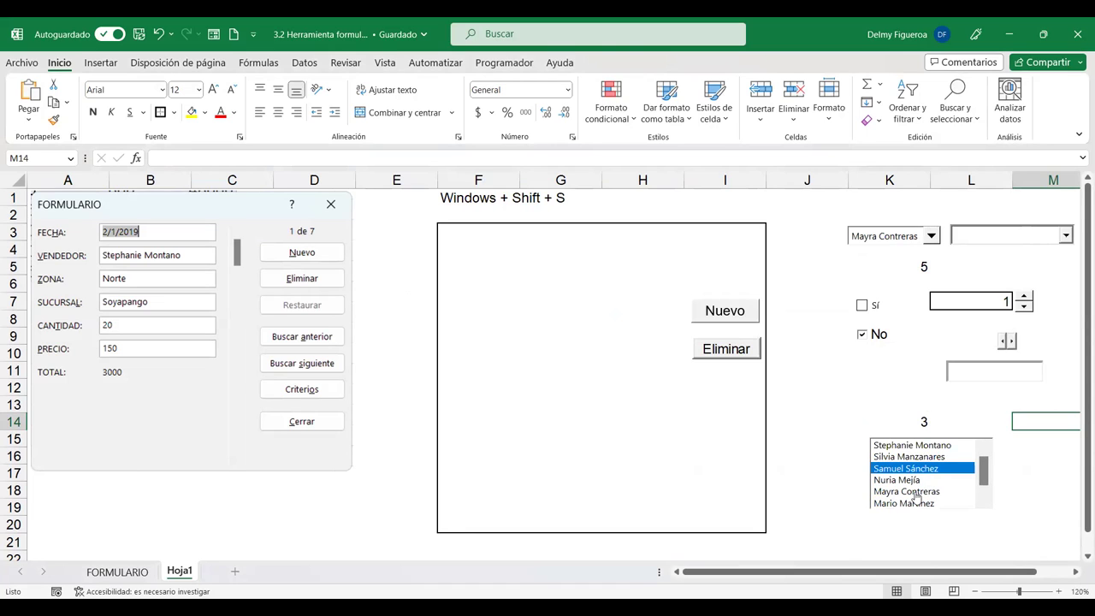
pyautogui.click(958, 490)
pyautogui.moveTo(984, 471); pyautogui.dragTo(984, 484)
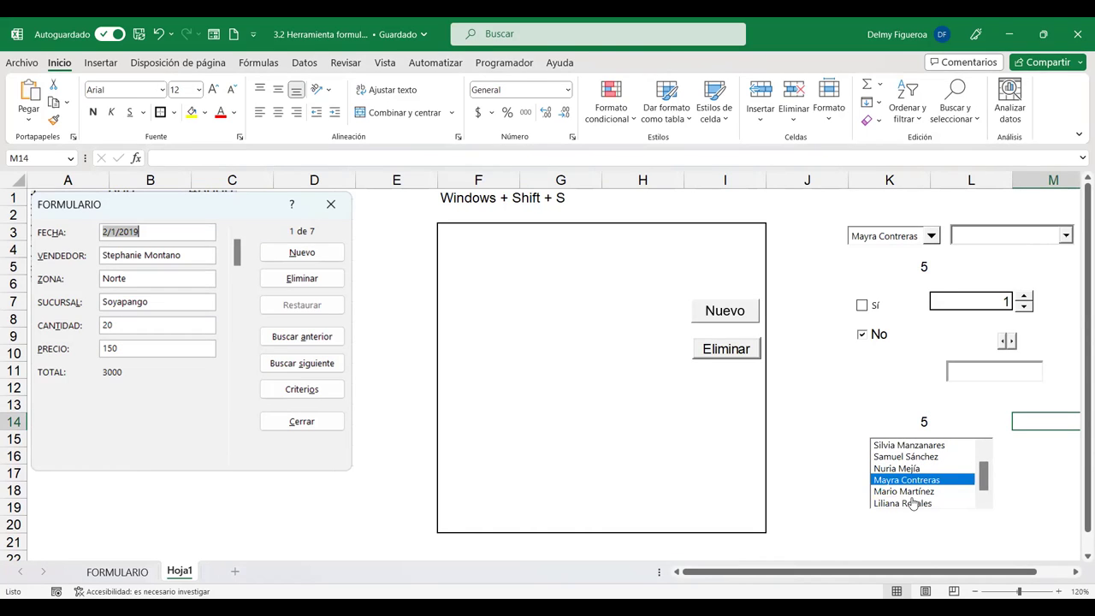
pyautogui.click(910, 494)
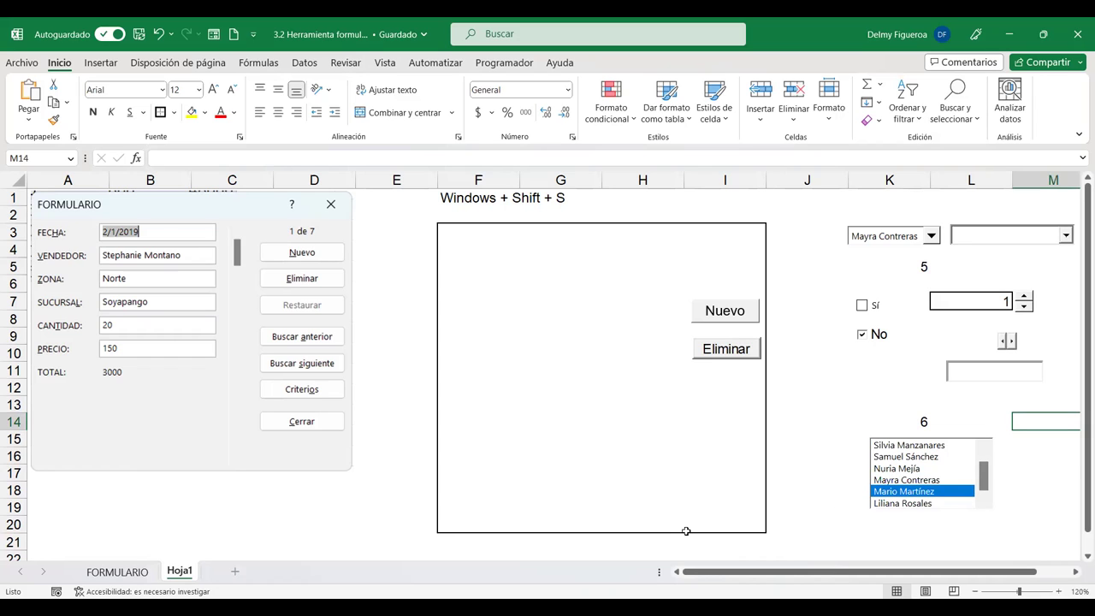
pyautogui.press('super+shift+s')
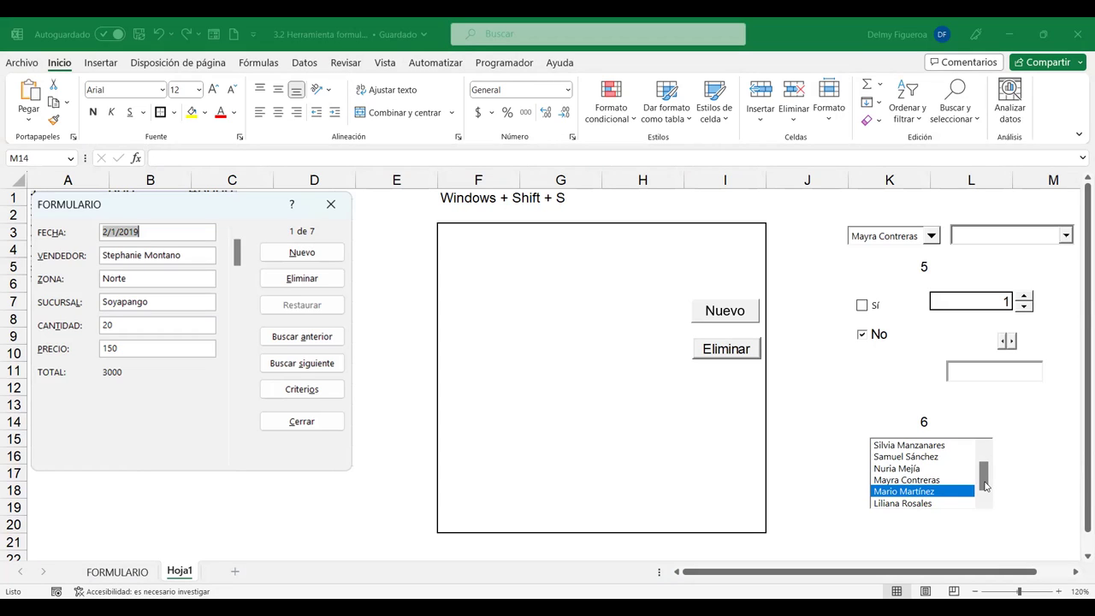
pyautogui.click(971, 404)
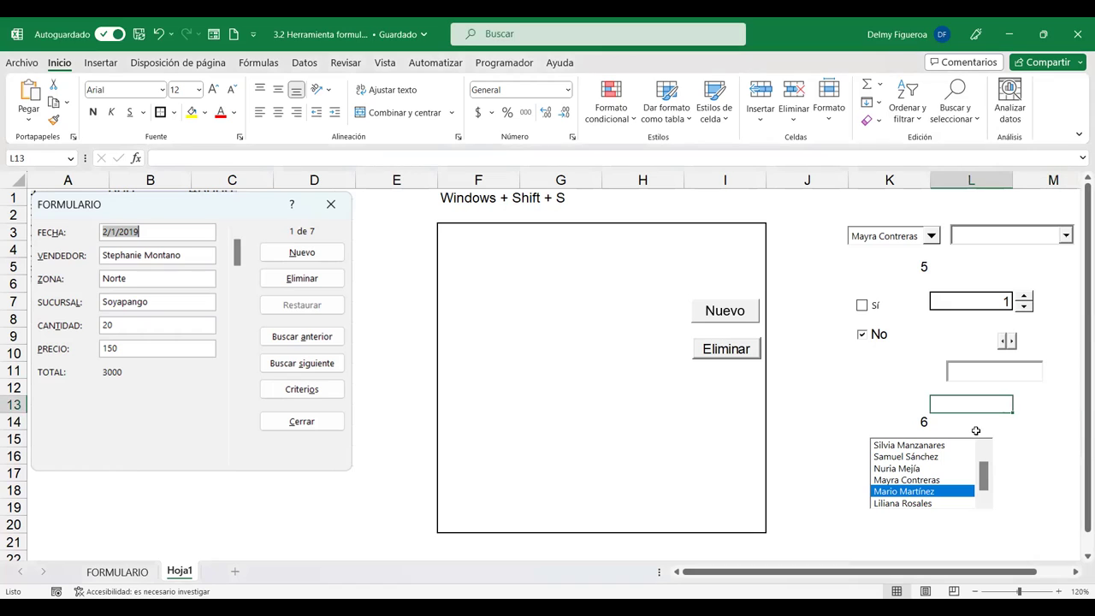
pyautogui.click(517, 63)
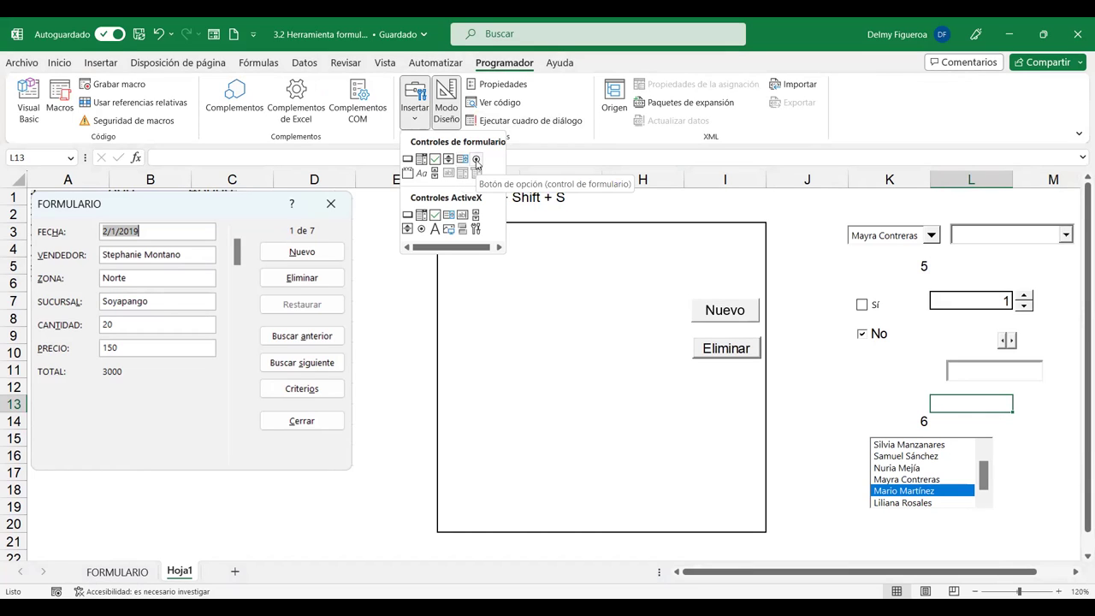
pyautogui.click(477, 161)
pyautogui.click(477, 160)
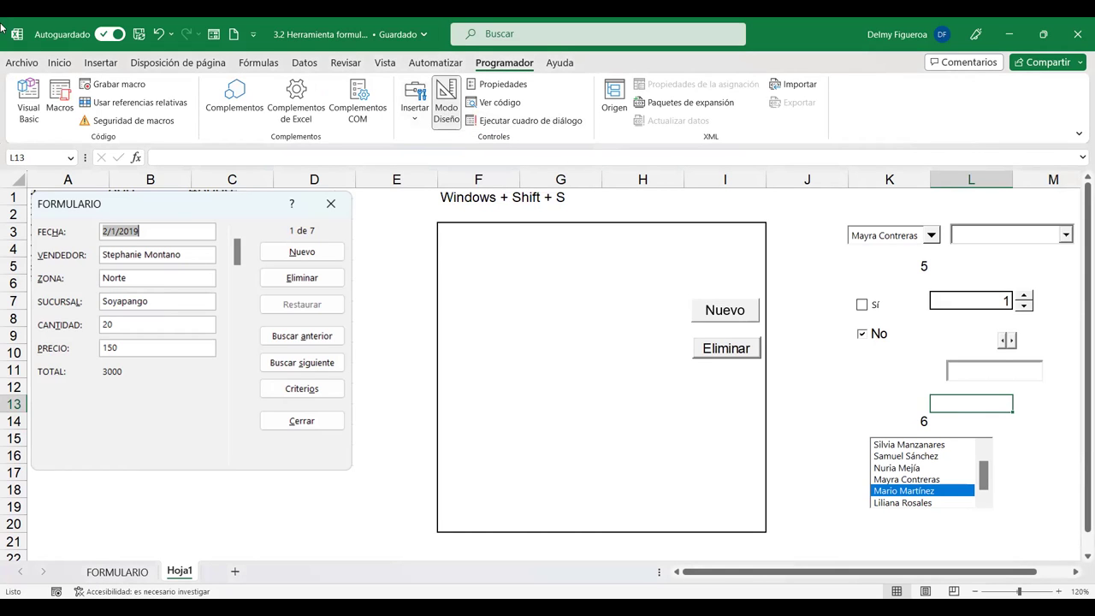
pyautogui.click(60, 64)
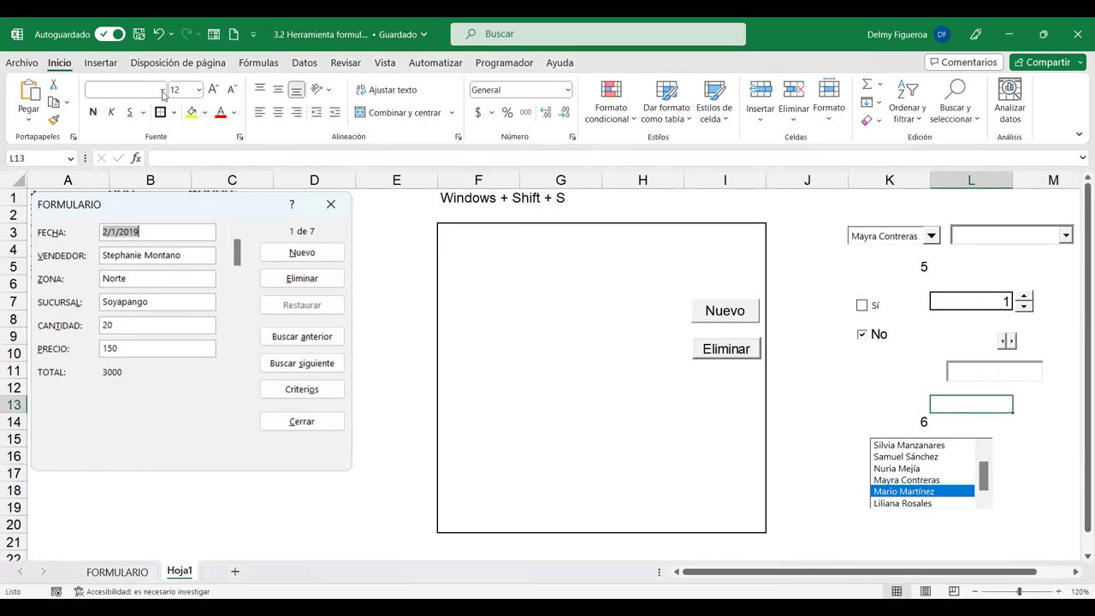
pyautogui.click(458, 138)
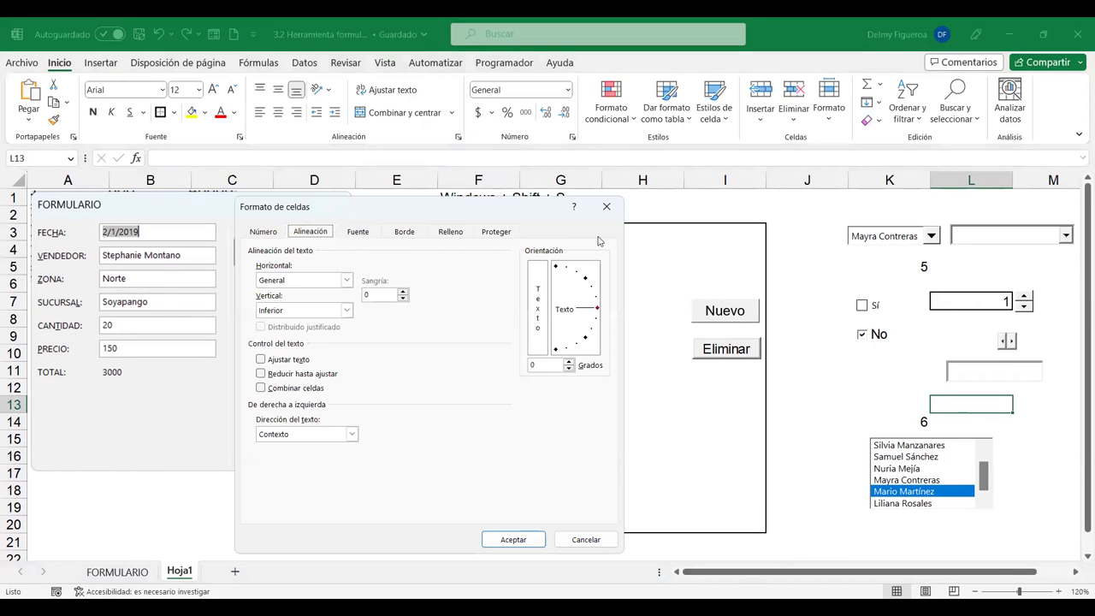
pyautogui.click(364, 230)
pyautogui.click(402, 232)
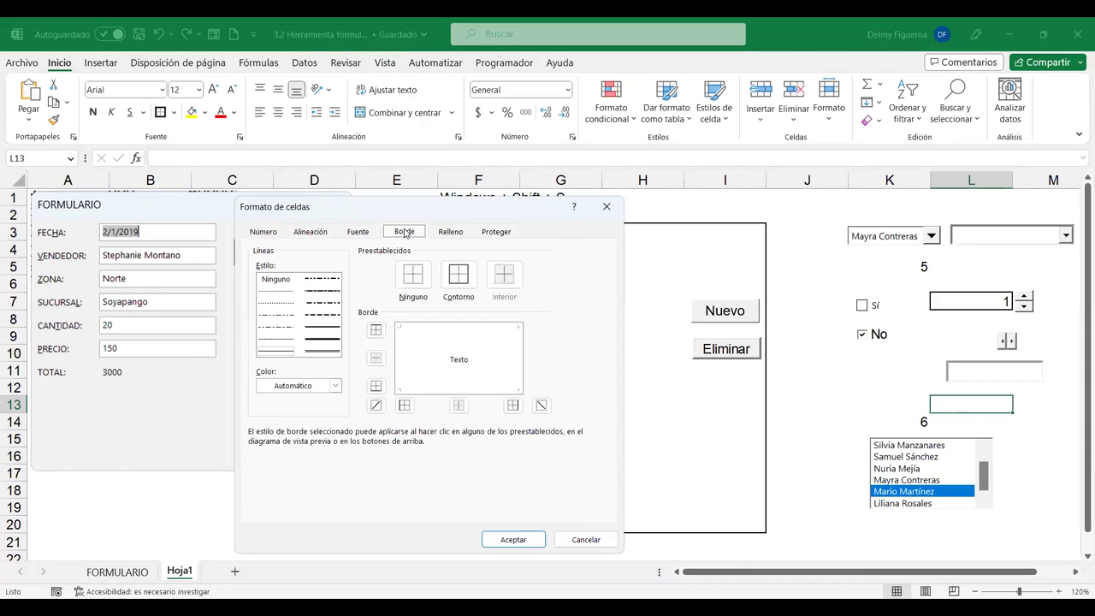
pyautogui.click(366, 237)
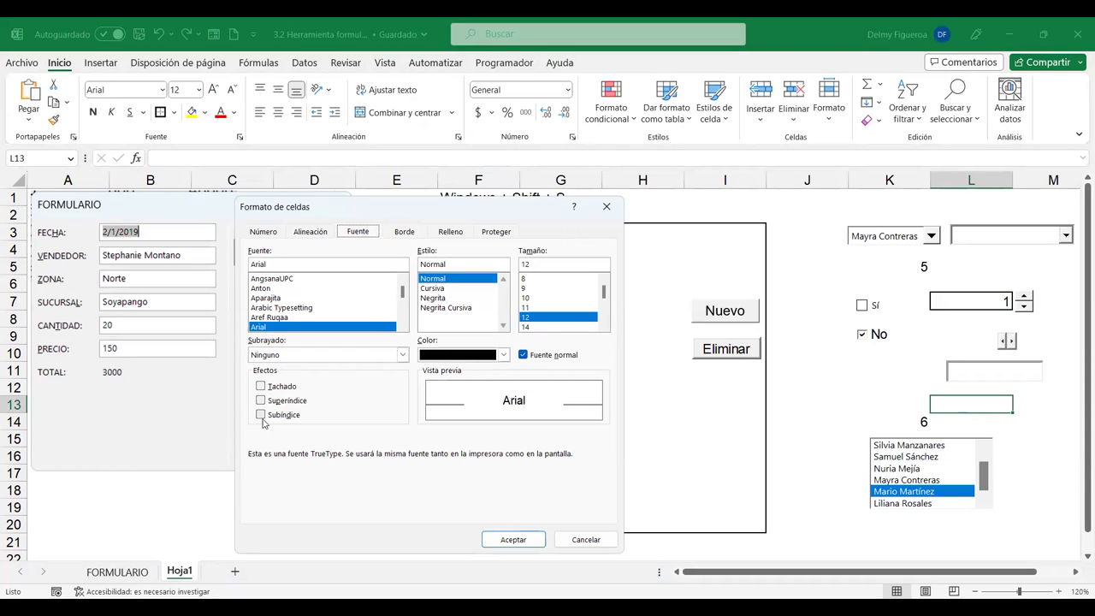
pyautogui.click(405, 232)
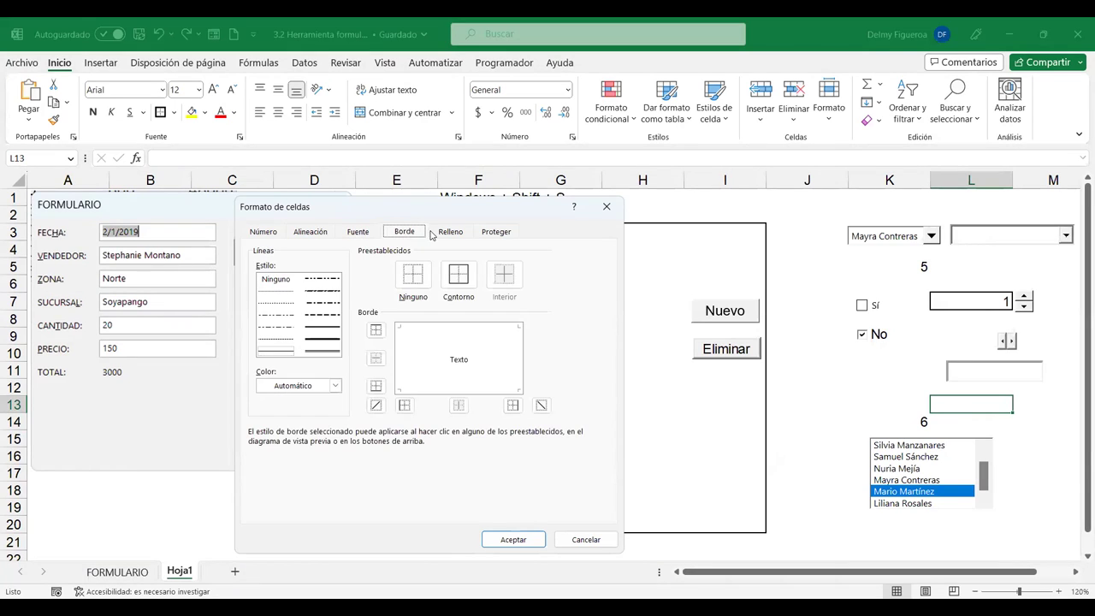
pyautogui.click(442, 234)
pyautogui.click(485, 237)
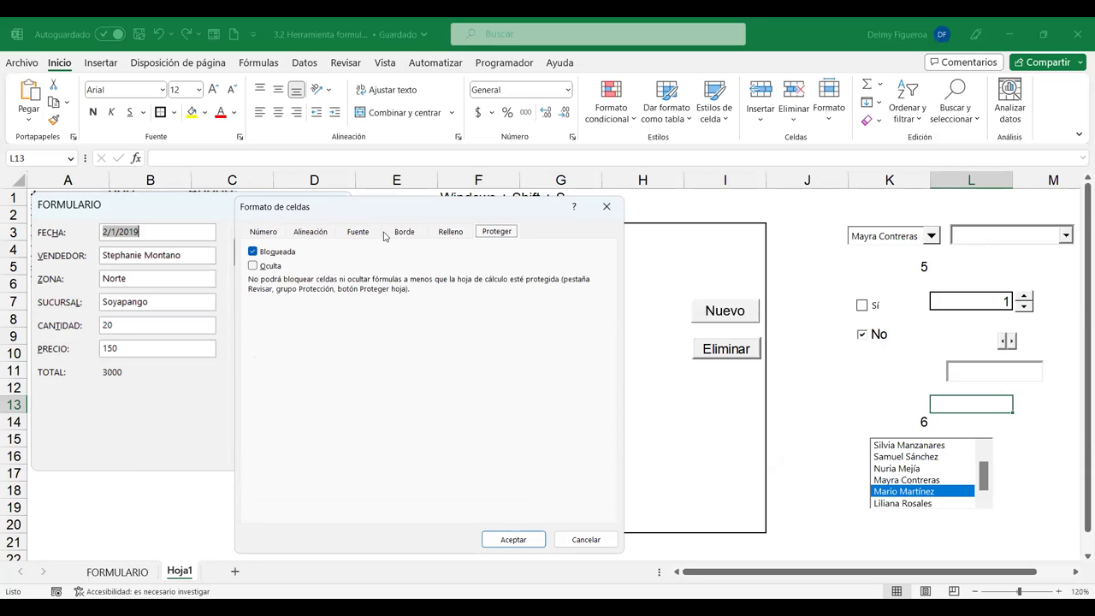
pyautogui.click(266, 236)
pyautogui.click(305, 236)
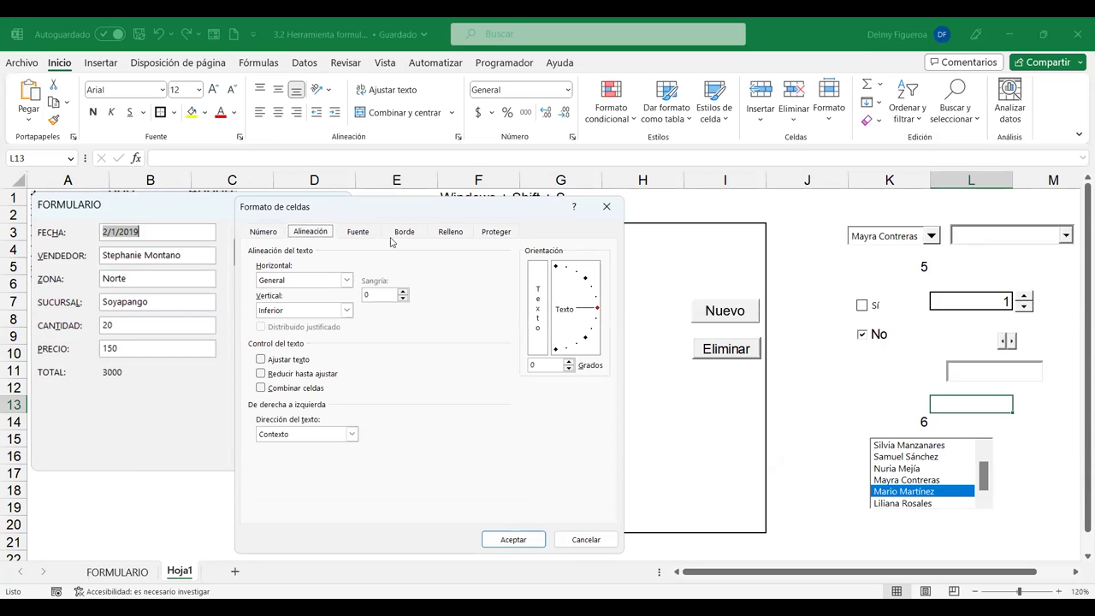
pyautogui.click(587, 532)
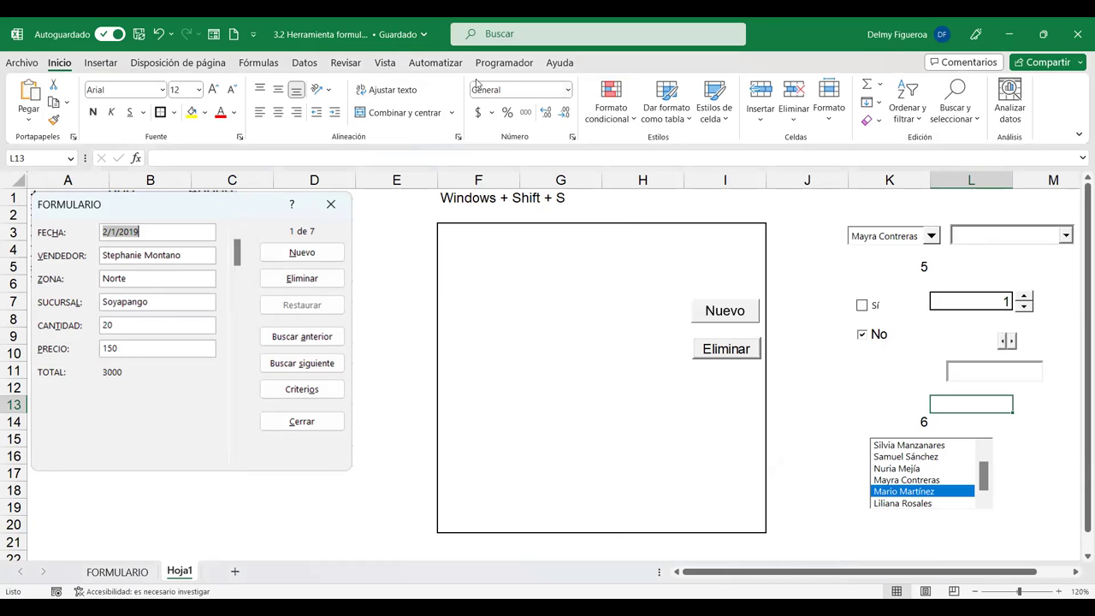
# - Place a form option button below the name list and label it Contado
pyautogui.click(504, 63)
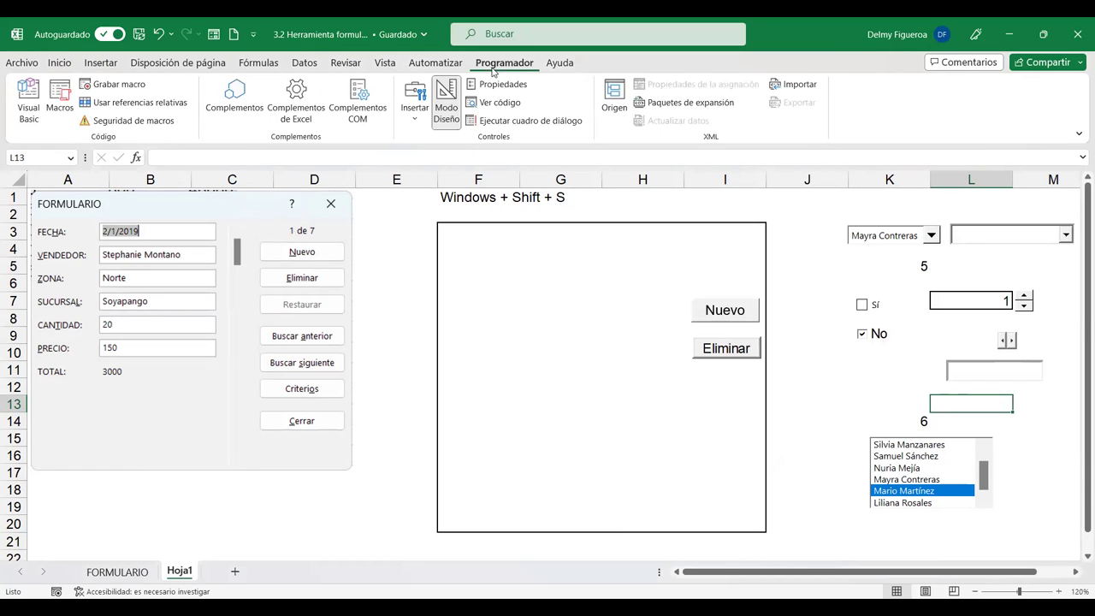
pyautogui.click(417, 126)
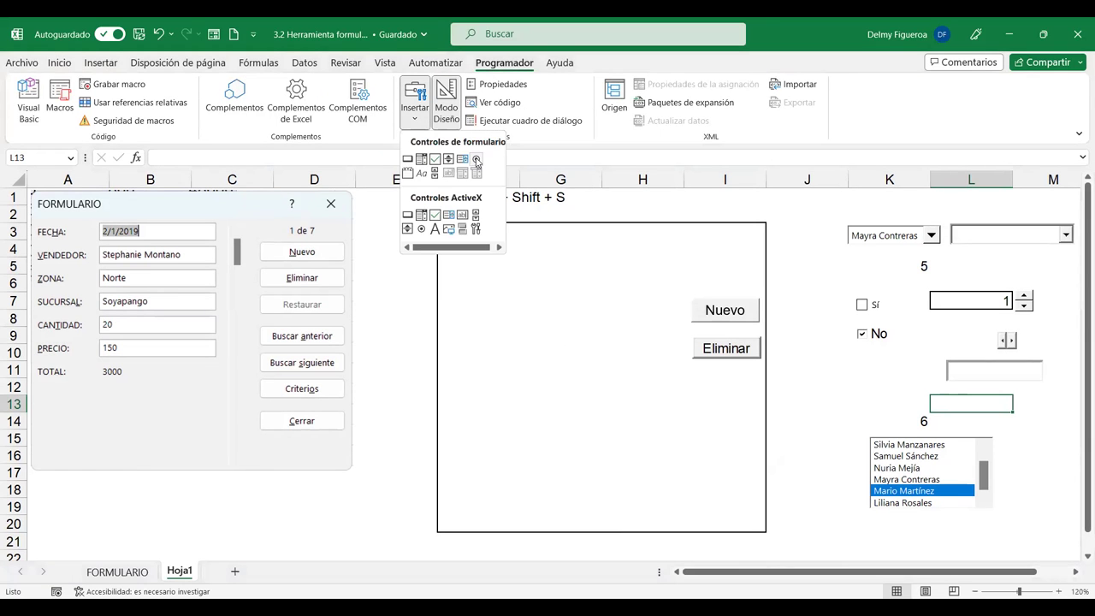
pyautogui.click(864, 525)
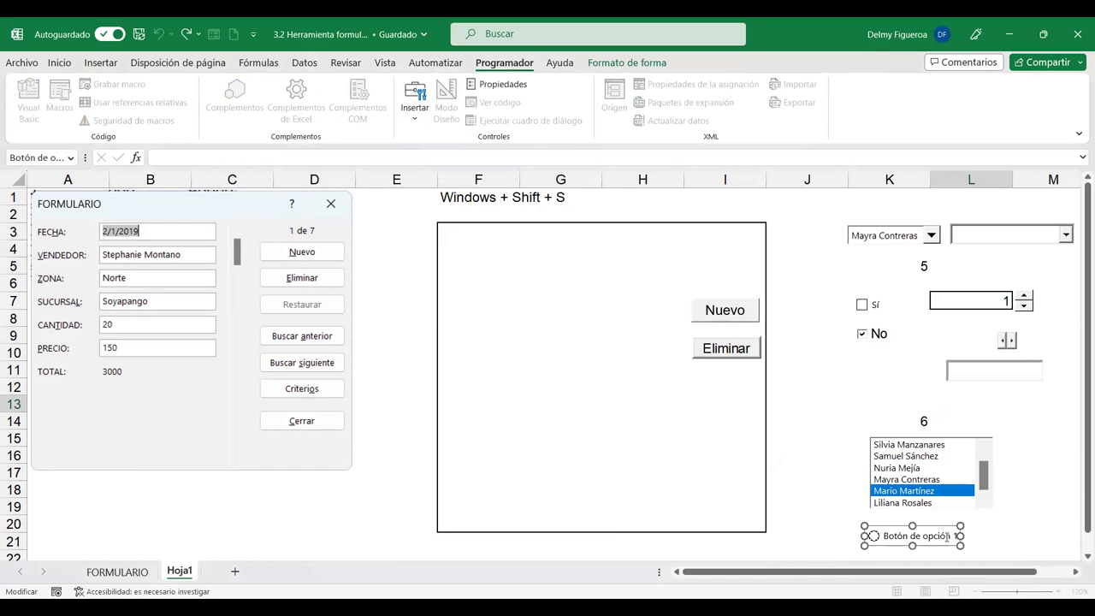
pyautogui.press('Delete')
pyautogui.press('Delete')
pyautogui.press('Delete')
pyautogui.press('Delete')
pyautogui.press('Delete')
pyautogui.press('Delete')
pyautogui.press('Delete')
pyautogui.press('Delete')
pyautogui.press('Delete')
pyautogui.press('Delete')
pyautogui.press('Delete')
pyautogui.press('Delete')
pyautogui.press('Delete')
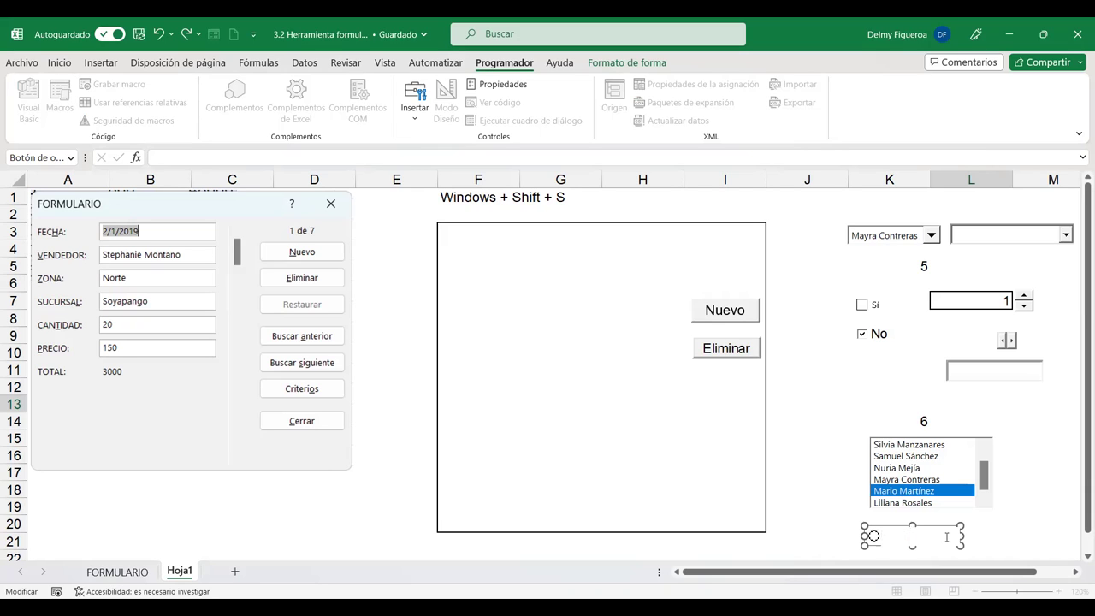
pyautogui.write('ontad')
pyautogui.click(999, 518)
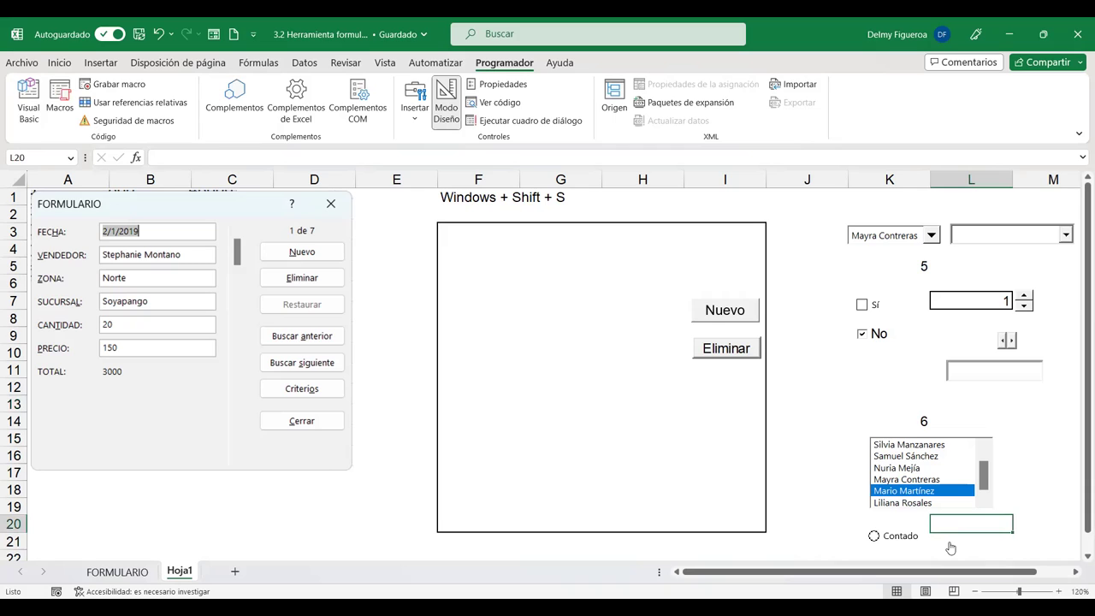
pyautogui.click(950, 548)
# - Copy the option button to the right, relabel the copy Crédito, and select Crédito
pyautogui.moveTo(929, 525); pyautogui.dragTo(1006, 525)
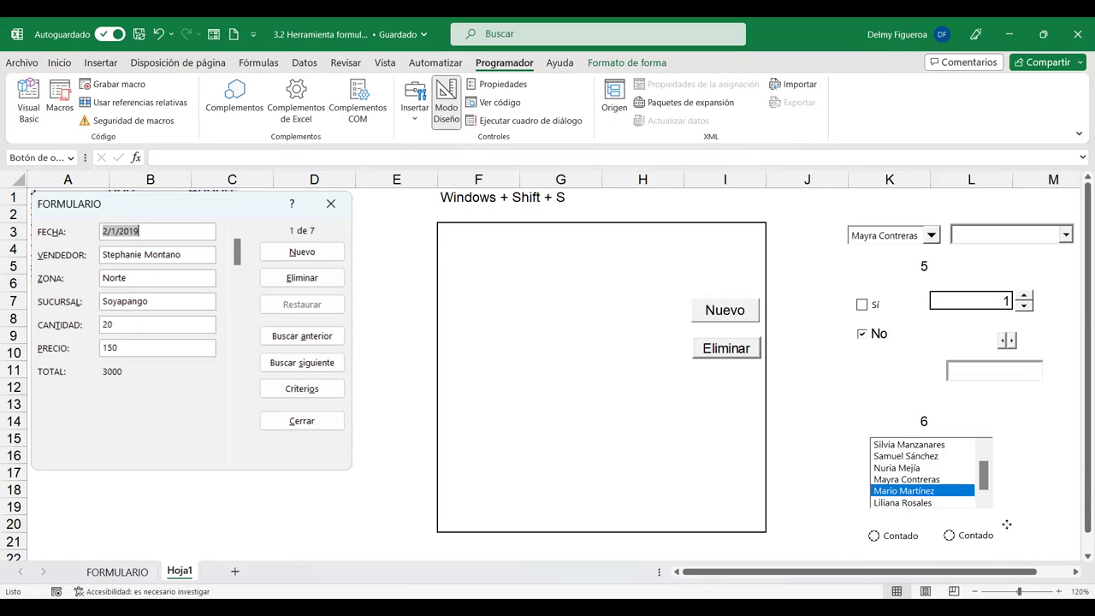
pyautogui.click(1000, 535)
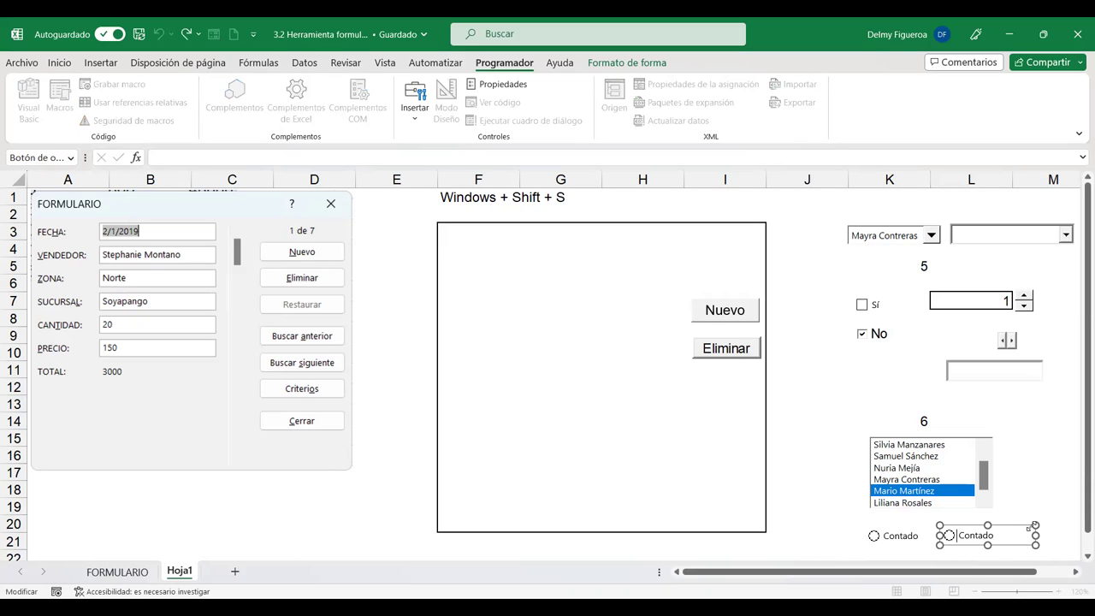
pyautogui.press('BackSpace')
pyautogui.press('BackSpace')
pyautogui.press('BackSpace')
pyautogui.press('BackSpace')
pyautogui.press('BackSpace')
pyautogui.write('dito')
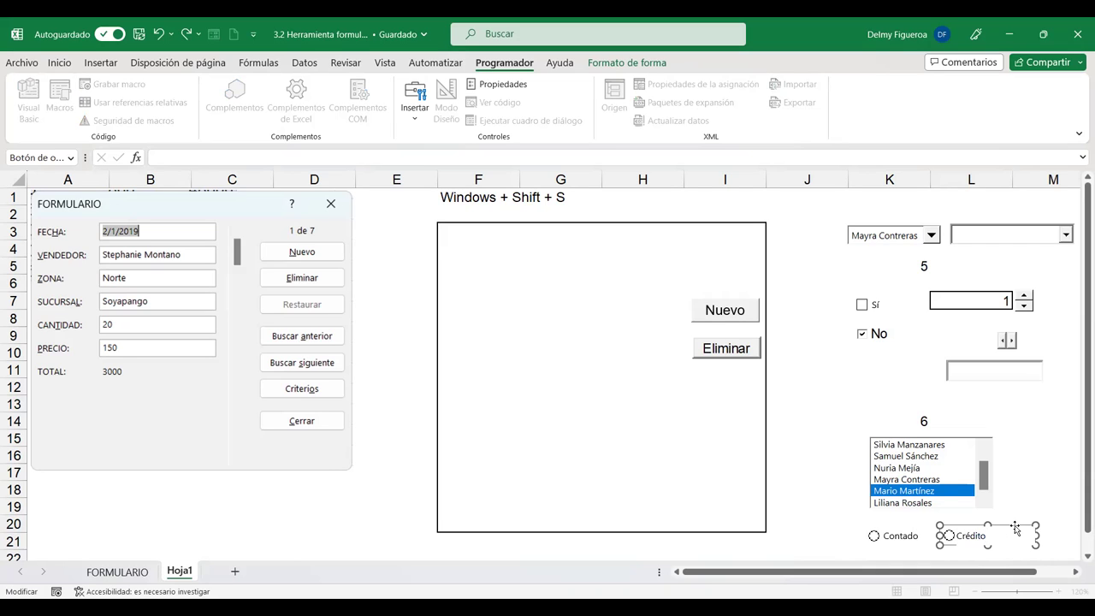
pyautogui.press('Escape')
pyautogui.click(1019, 451)
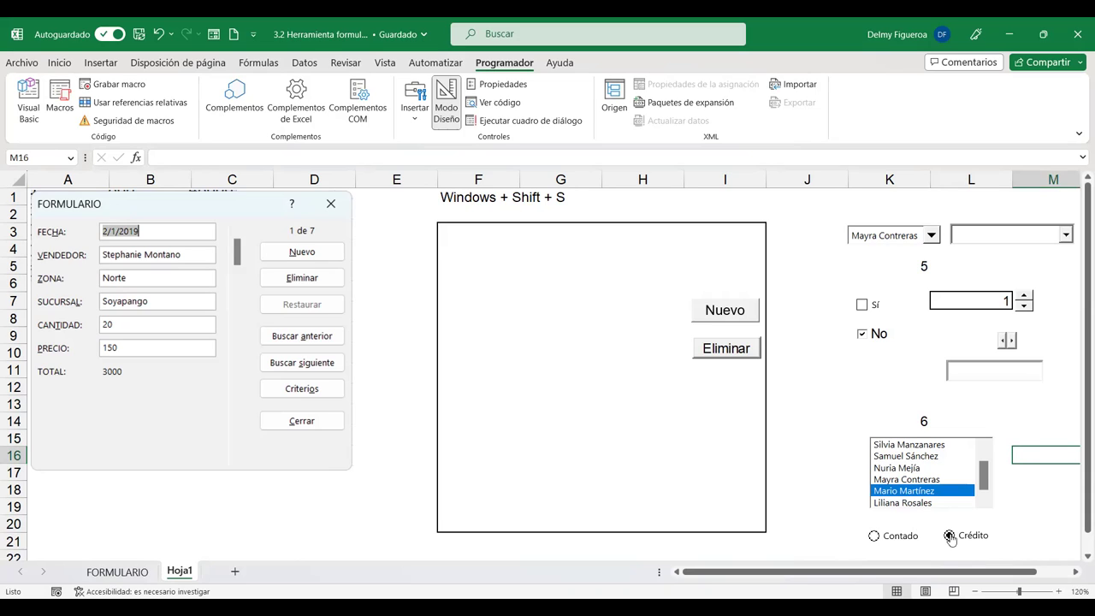
pyautogui.click(951, 537)
# - Browse the Número, Fuente, Bordes, Relleno and Proteger tabs of Formato de celdas, then cancel
pyautogui.click(416, 119)
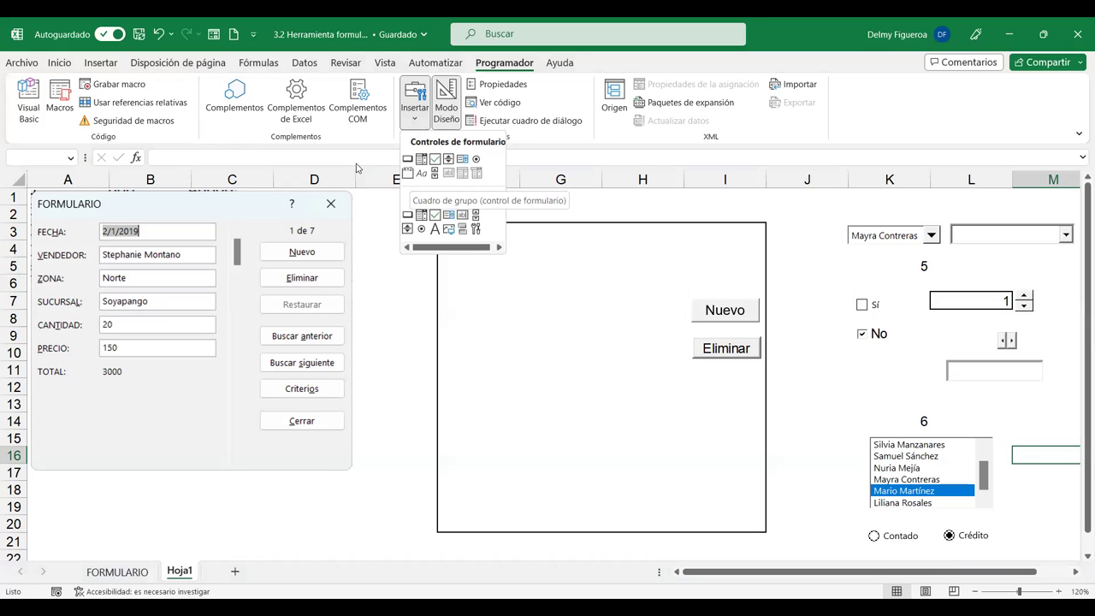
pyautogui.click(72, 67)
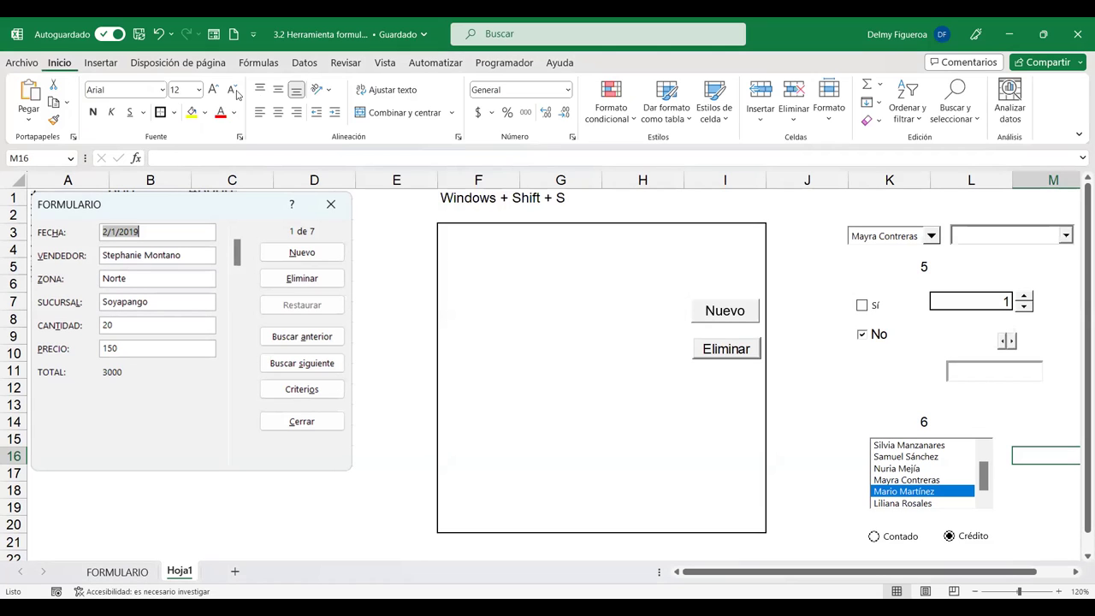
pyautogui.click(458, 138)
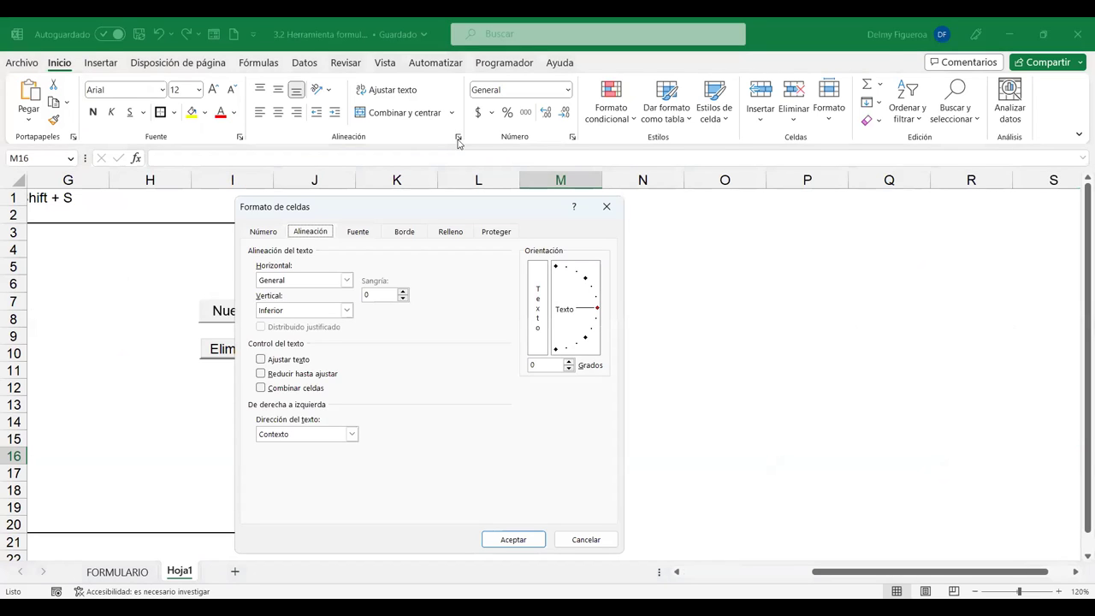
pyautogui.click(254, 235)
pyautogui.click(366, 234)
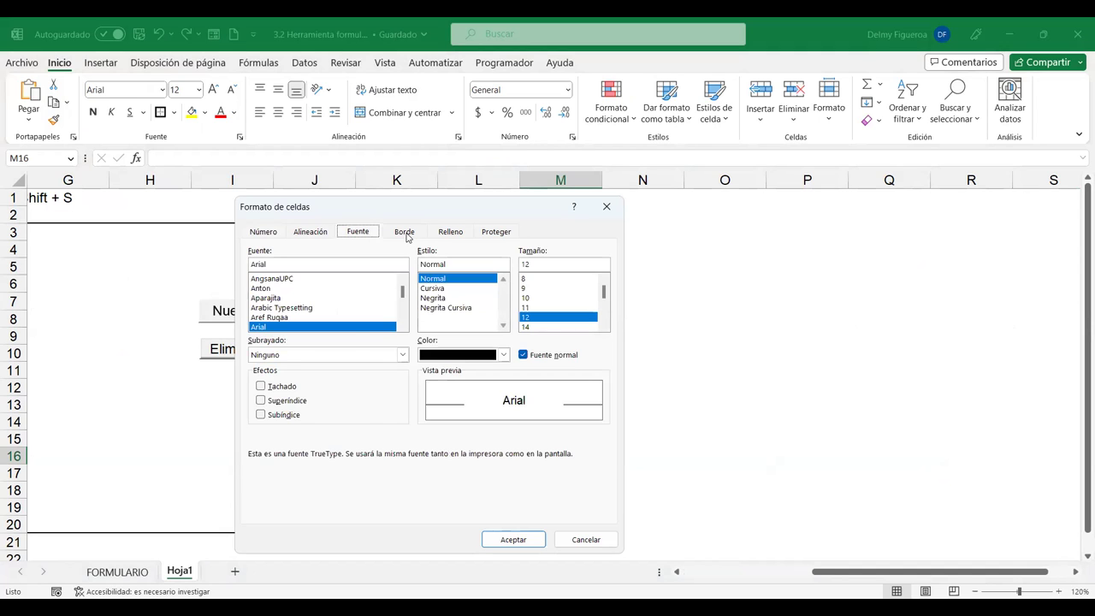
pyautogui.click(408, 238)
pyautogui.click(457, 235)
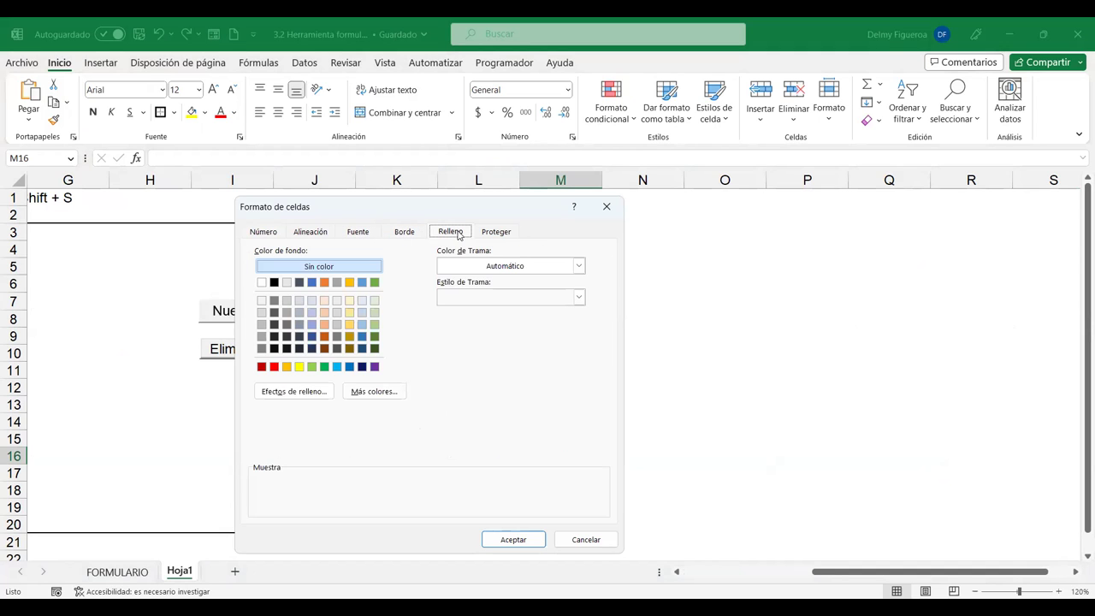
pyautogui.click(501, 238)
pyautogui.hotkey('shift', 'Tab')
pyautogui.press('Escape')
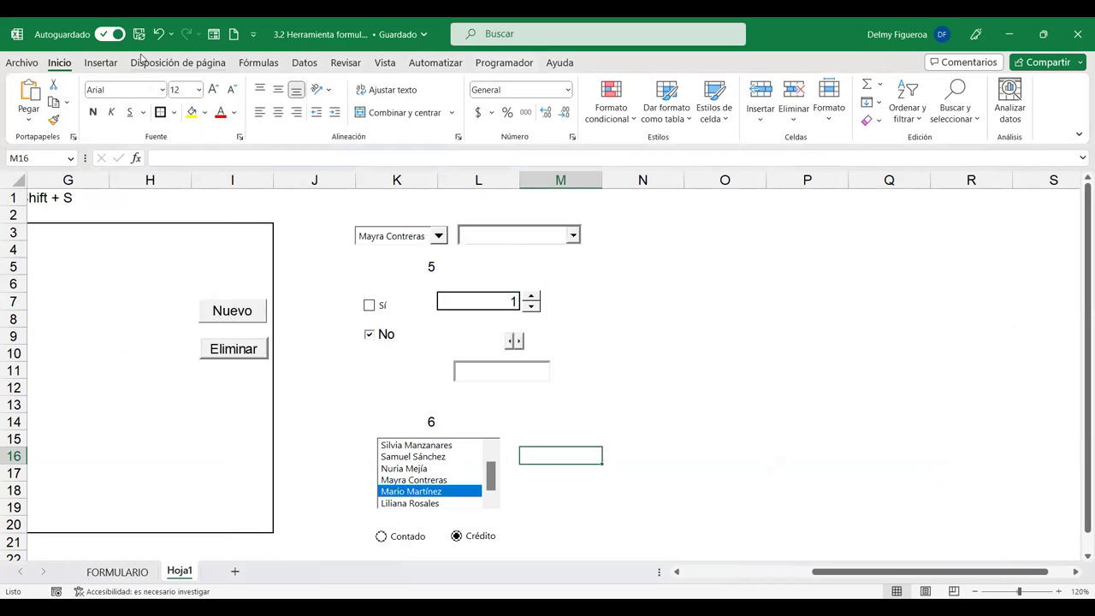
# - Look through the Validación de datos tabs, cancel, and open the Archivo backstage view
pyautogui.click(322, 68)
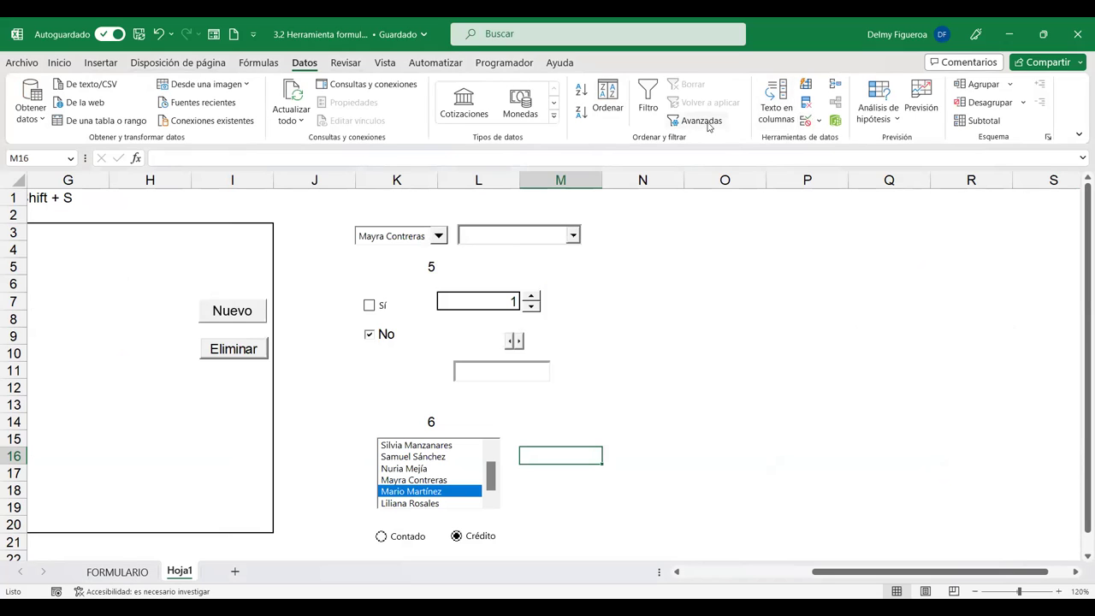
pyautogui.click(805, 123)
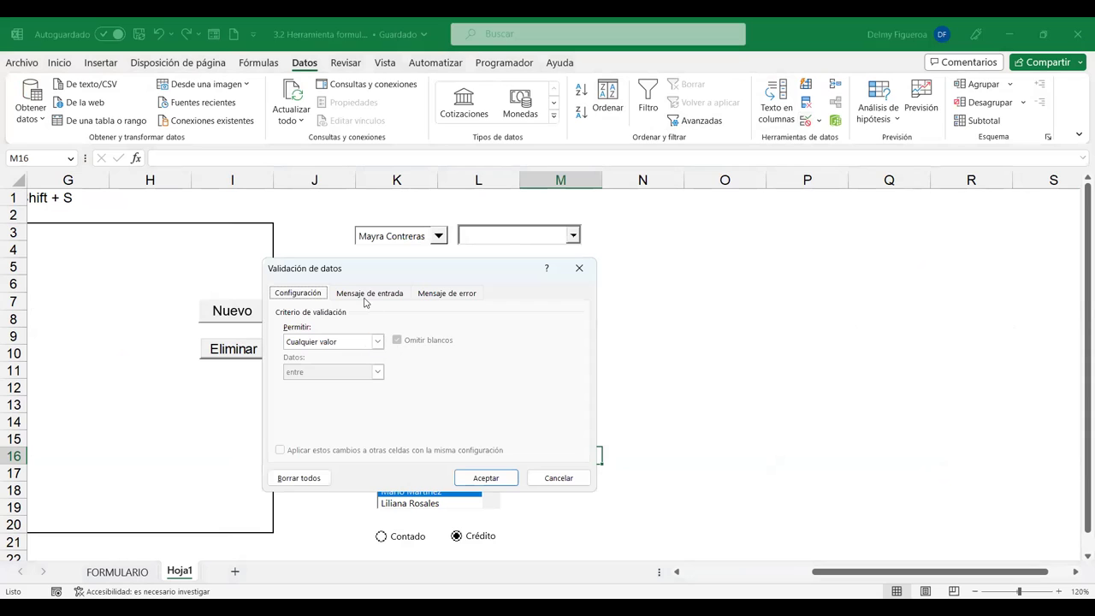
pyautogui.click(368, 300)
pyautogui.click(456, 296)
pyautogui.click(308, 294)
pyautogui.click(556, 479)
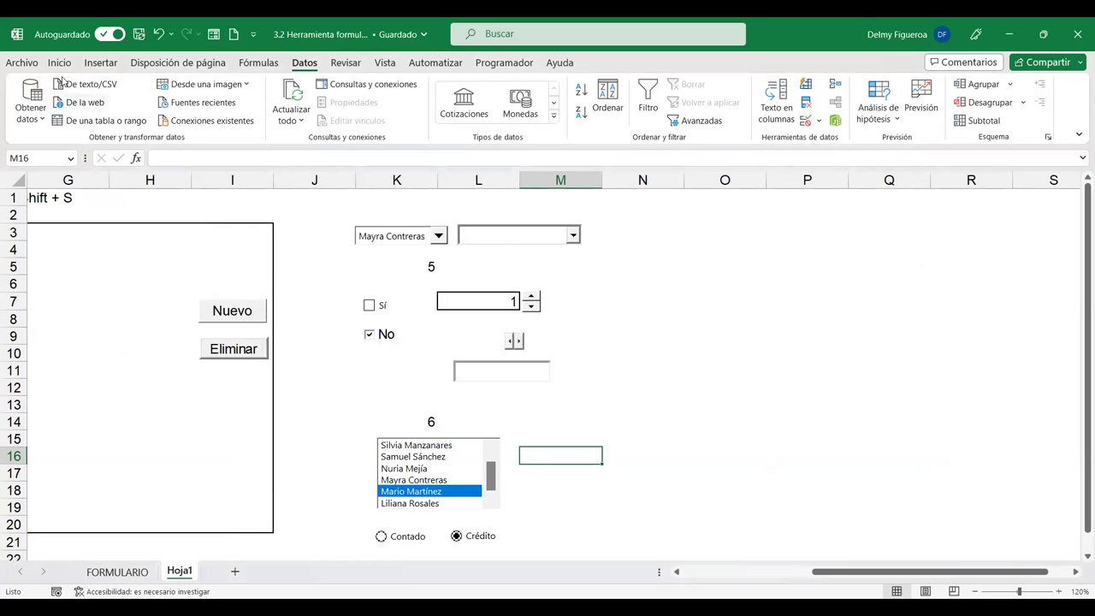
pyautogui.click(21, 63)
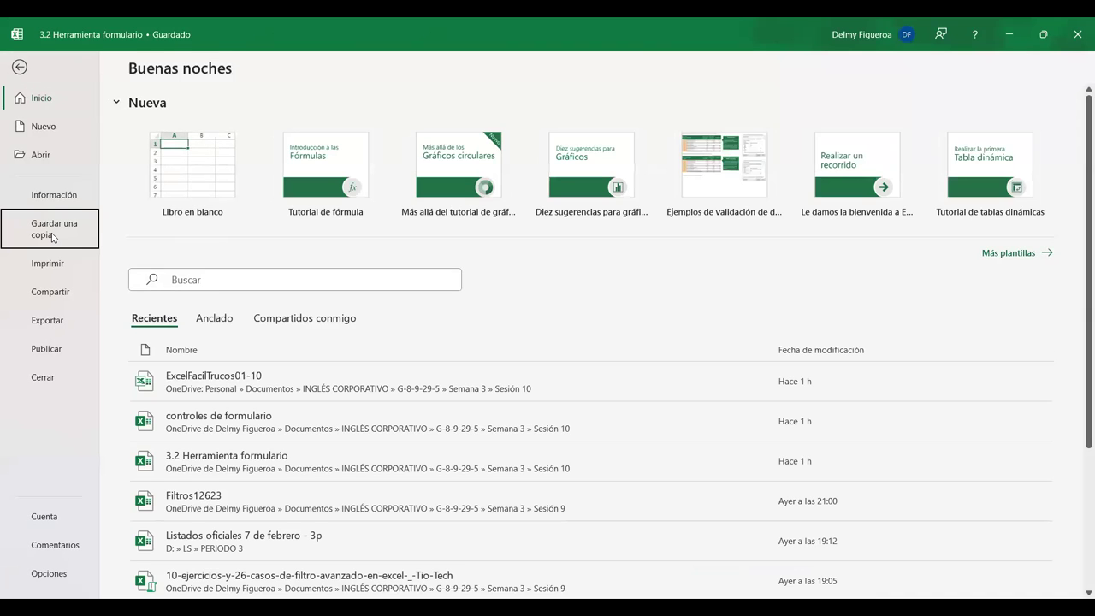
# - Start saving a copy via Guardar una copia > Examinar, then cancel the Guardar como dialog
pyautogui.click(52, 237)
pyautogui.click(200, 288)
pyautogui.click(195, 311)
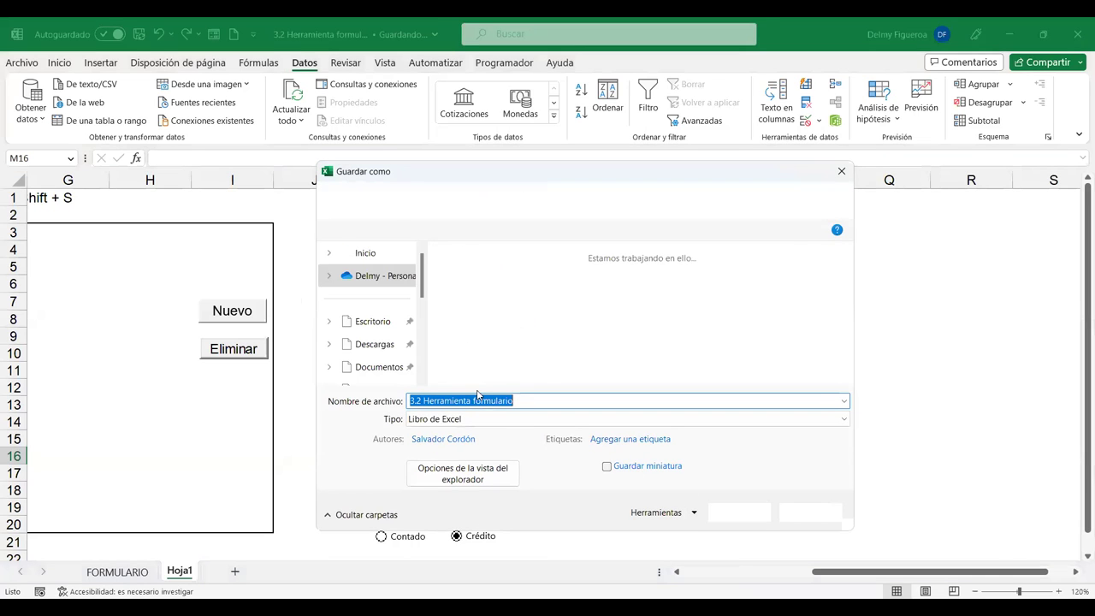
pyautogui.click(815, 520)
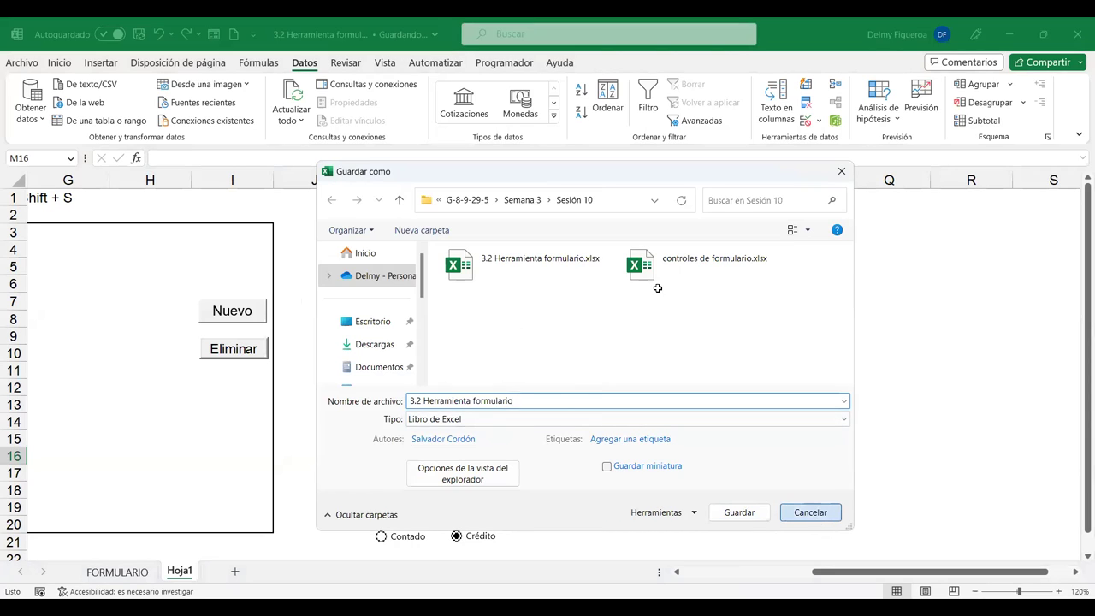
pyautogui.press('Escape')
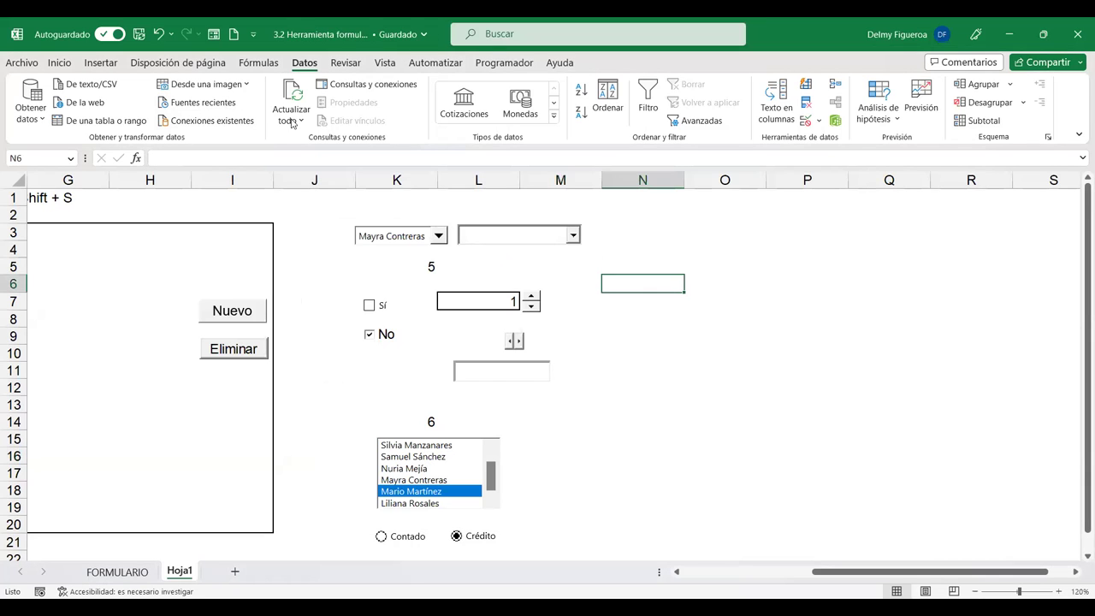
# - Draw a group box over roughly N3:O8 and caption it Opciones
pyautogui.click(505, 65)
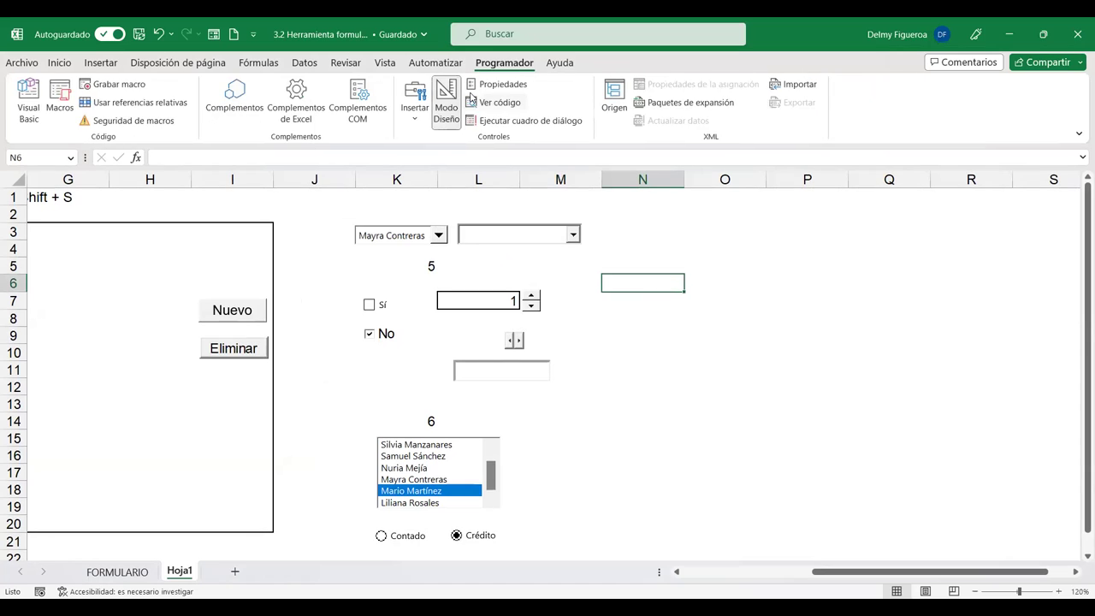
pyautogui.click(416, 125)
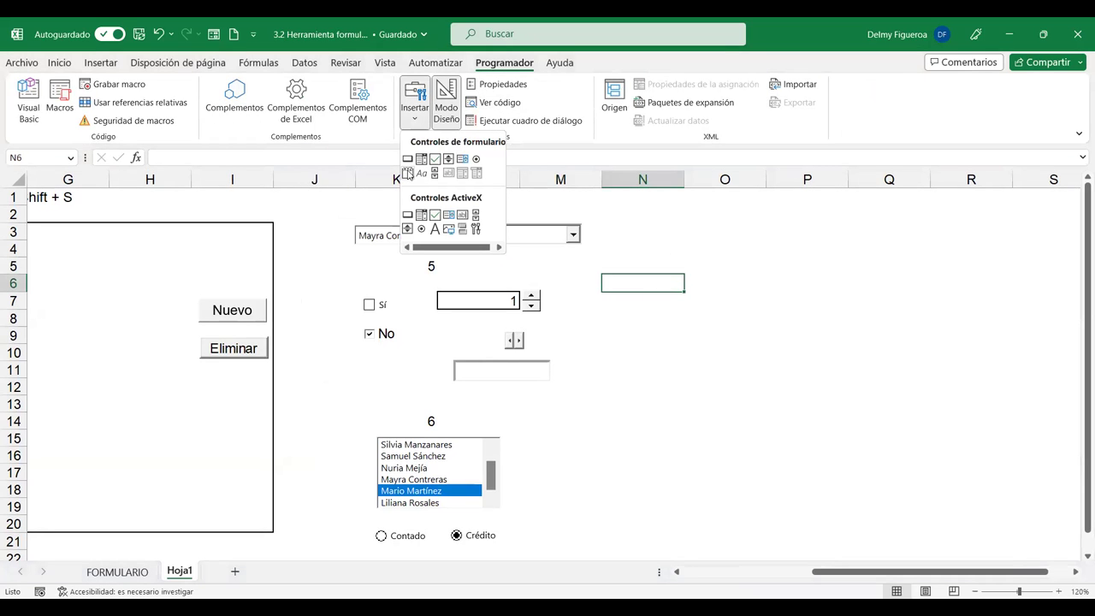
pyautogui.moveTo(621, 223); pyautogui.dragTo(773, 317)
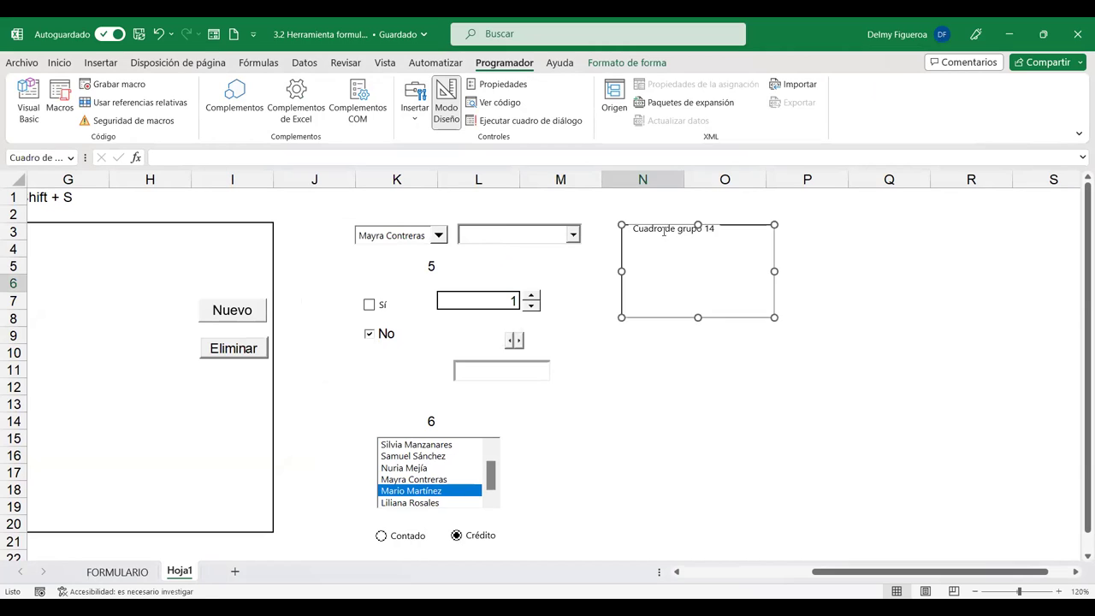
pyautogui.click(664, 229)
pyautogui.press('Delete')
pyautogui.press('Delete')
pyautogui.press('Delete')
pyautogui.press('Delete')
pyautogui.press('Delete')
pyautogui.press('Delete')
pyautogui.press('Delete')
pyautogui.press('Delete')
pyautogui.press('Delete')
pyautogui.press('Delete')
pyautogui.press('Delete')
pyautogui.press('Delete')
pyautogui.press('Delete')
pyautogui.press('Delete')
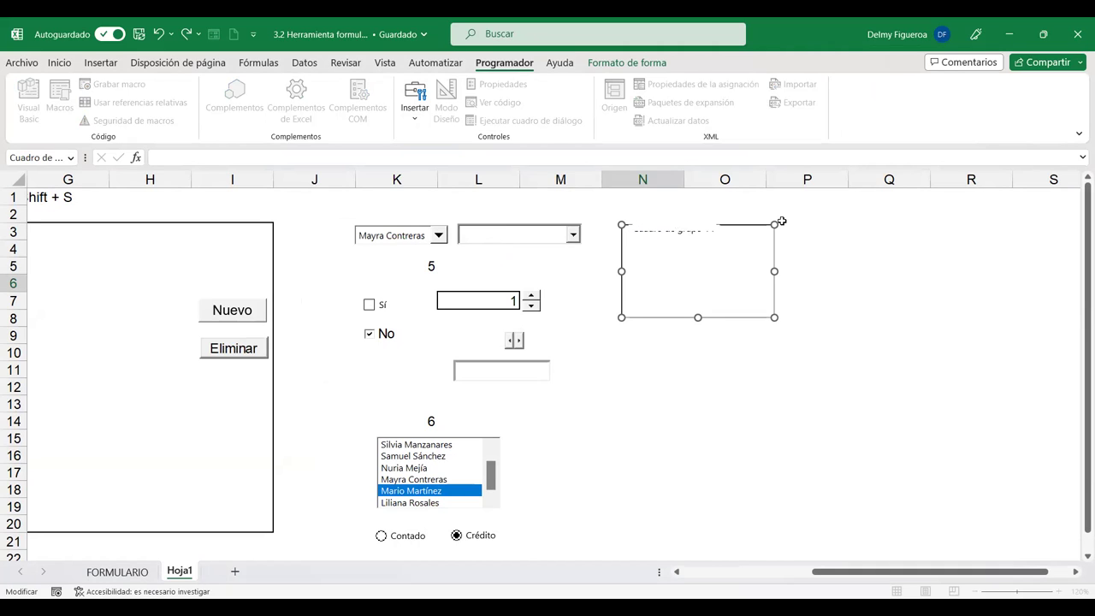
pyautogui.write('Opciones')
pyautogui.click(816, 415)
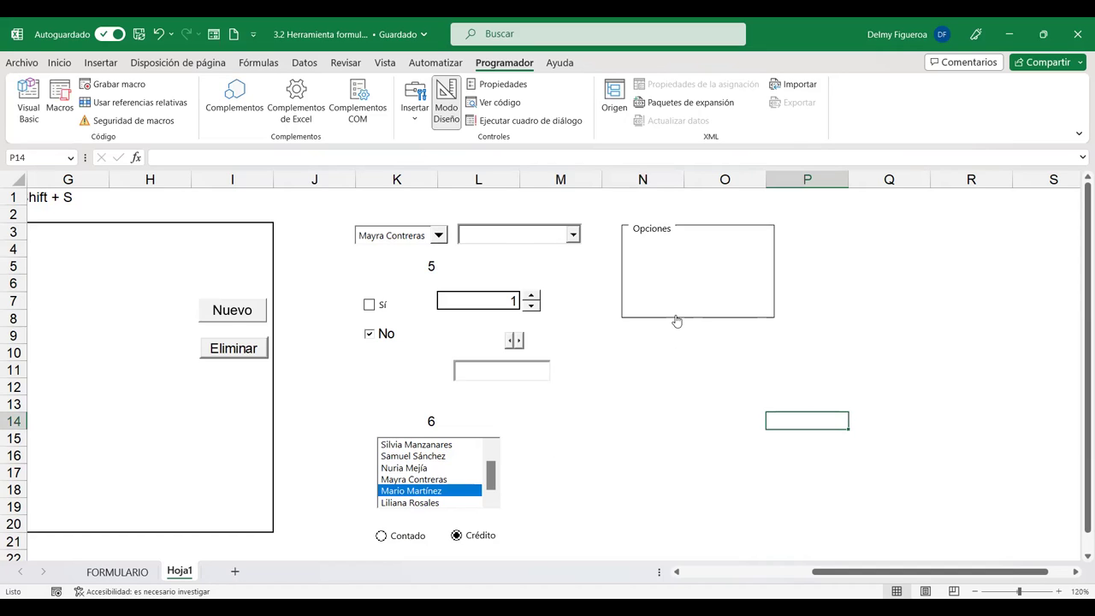
# - Move the Contado and Crédito option buttons inside the Opciones group box
pyautogui.moveTo(419, 535)
pyautogui.mouseDown()
pyautogui.moveTo(680, 244)
pyautogui.moveTo(663, 250)
pyautogui.mouseUp()
pyautogui.click(645, 259)
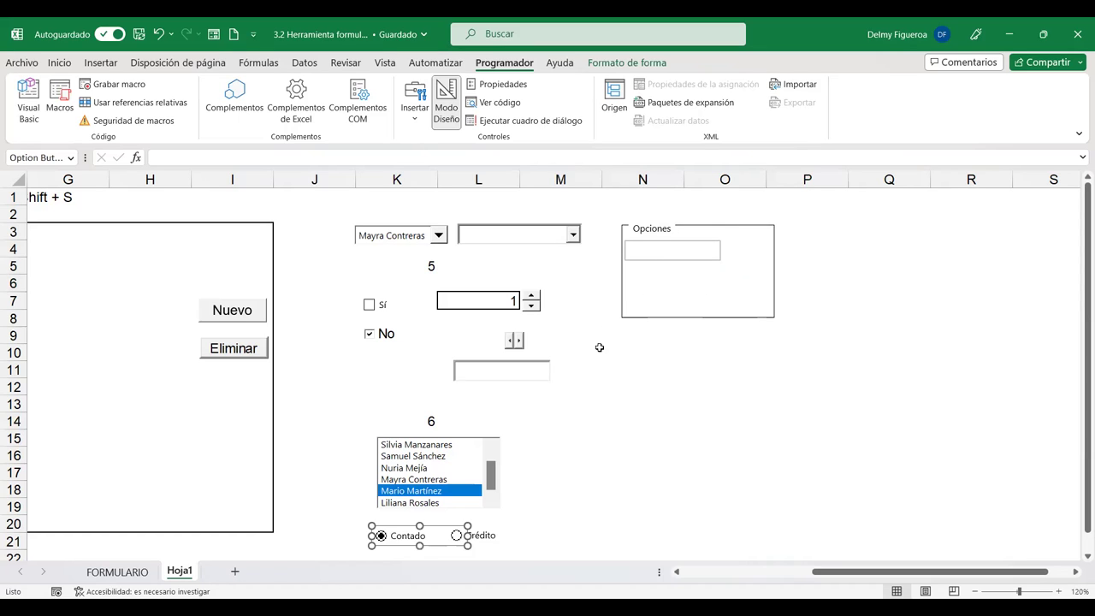
pyautogui.moveTo(468, 537); pyautogui.dragTo(656, 292)
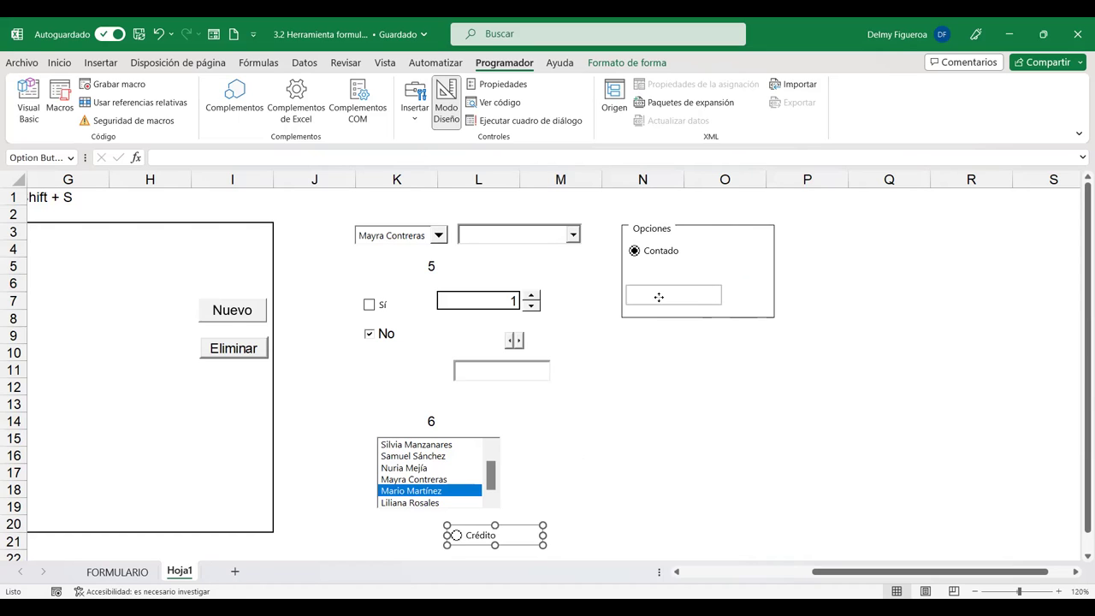
pyautogui.moveTo(656, 292); pyautogui.dragTo(658, 298)
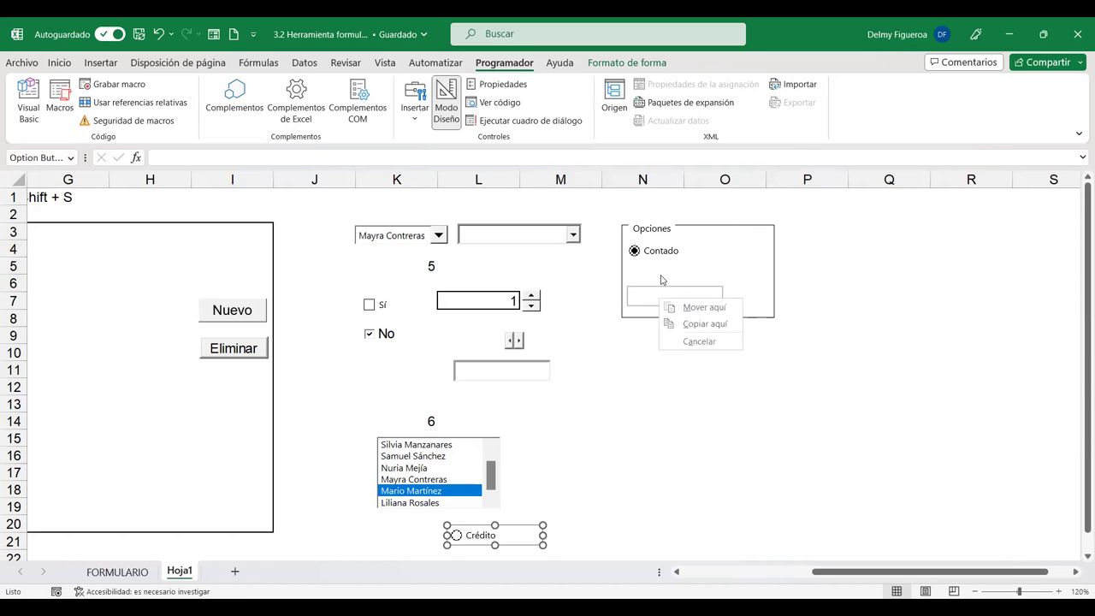
pyautogui.click(704, 306)
pyautogui.moveTo(674, 250); pyautogui.dragTo(680, 267)
pyautogui.click(720, 277)
# - Nudge Crédito right and Contado left so the two option buttons line up
pyautogui.click(804, 305)
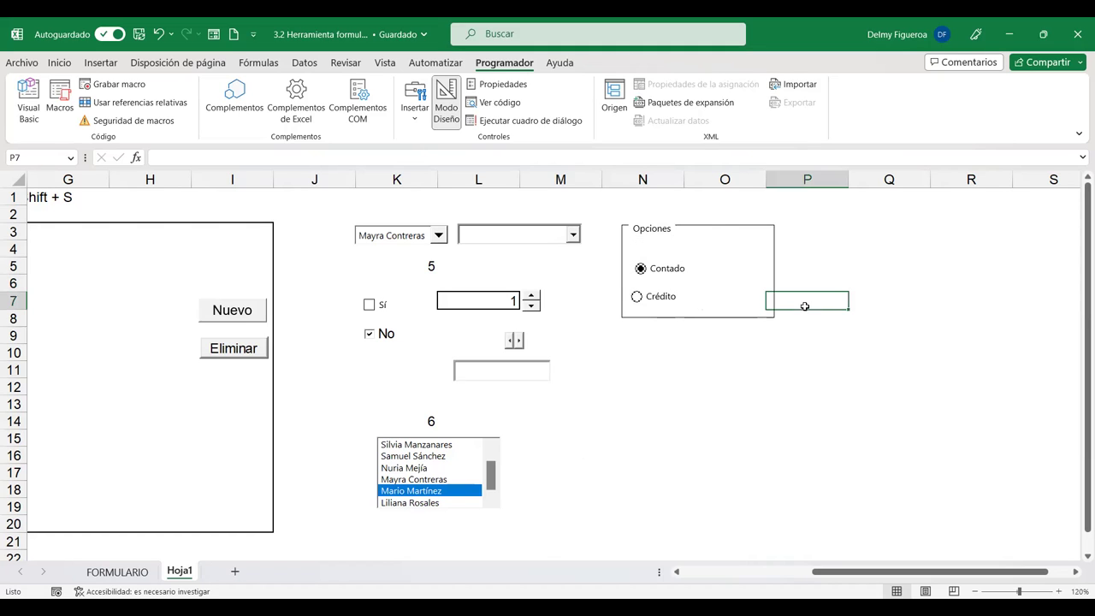
pyautogui.click(674, 297)
pyautogui.rightClick(673, 297)
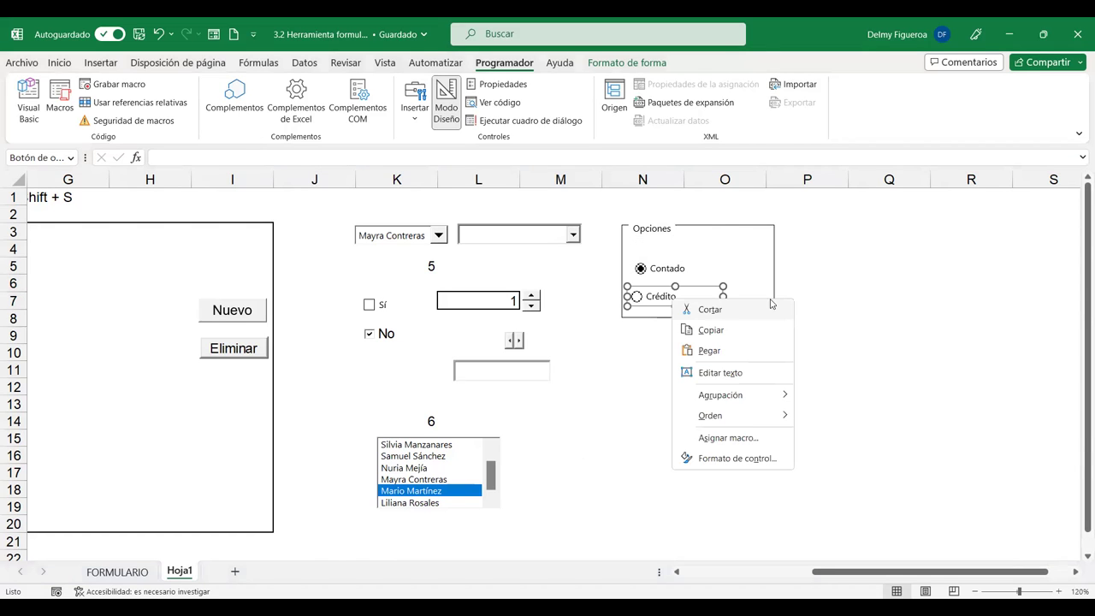
pyautogui.press('Escape')
pyautogui.press('Right')
pyautogui.press('Right')
pyautogui.press('Right')
pyautogui.press('Right')
pyautogui.press('Right')
pyautogui.click(651, 272)
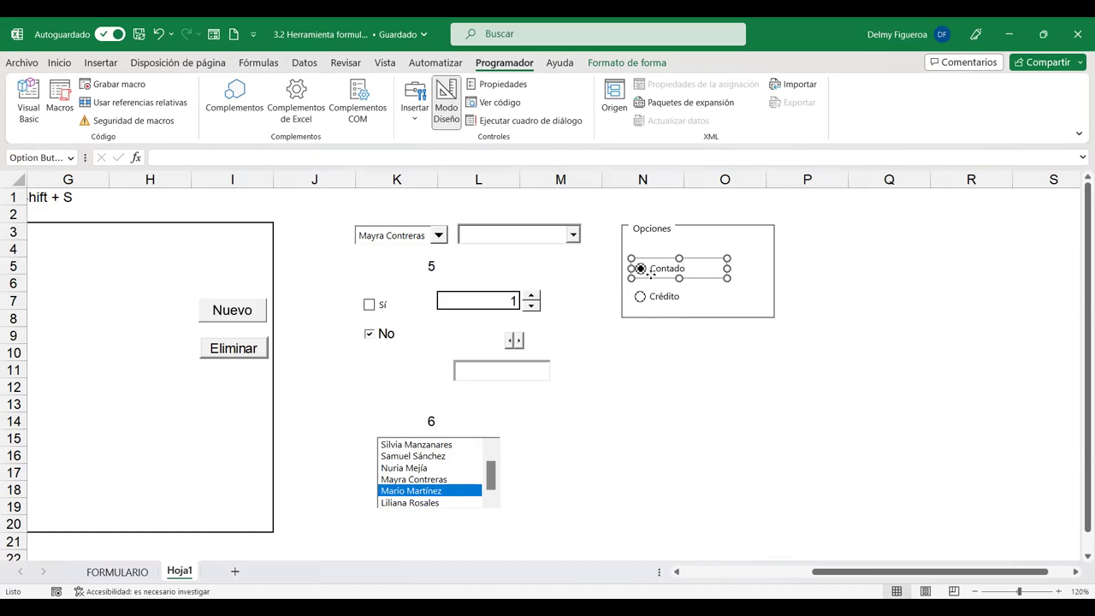
pyautogui.press('Left')
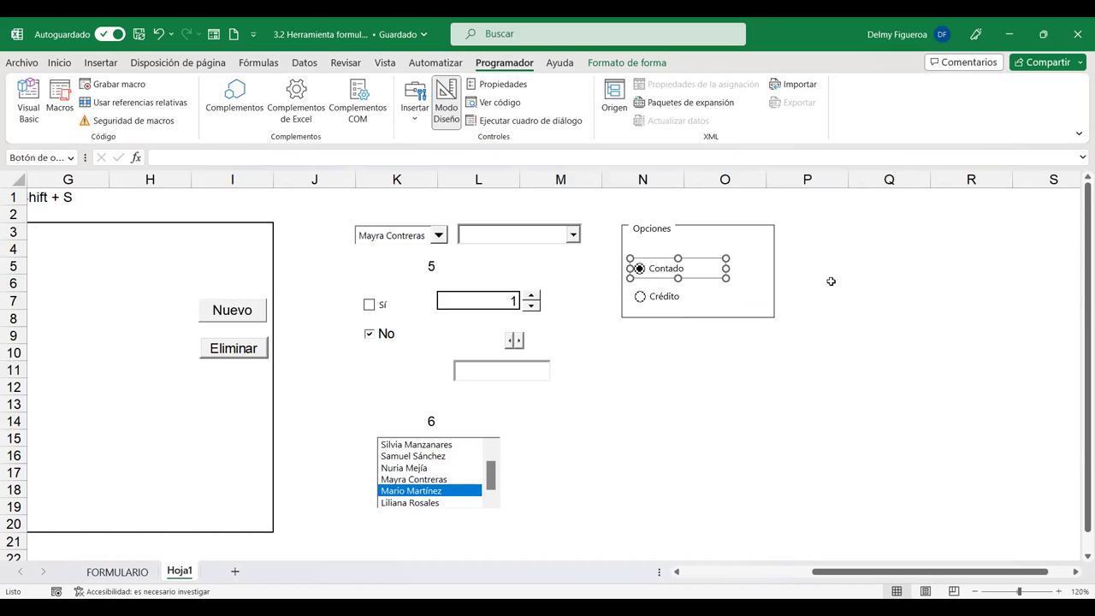
pyautogui.click(831, 281)
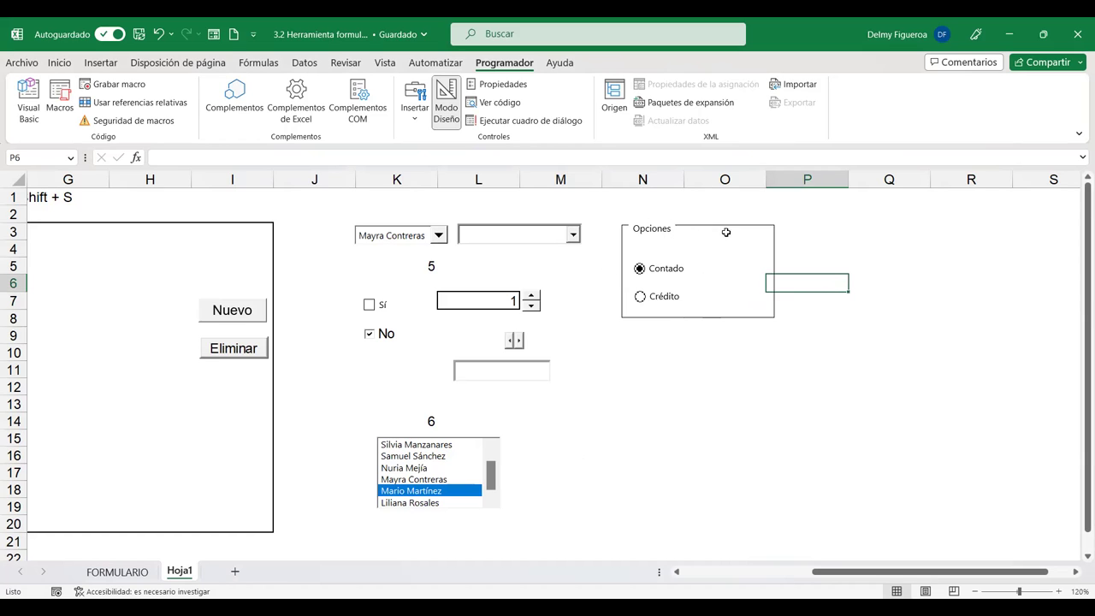
# - Draw a text label inside the large empty framed box, keeping its text unchanged
pyautogui.click(418, 119)
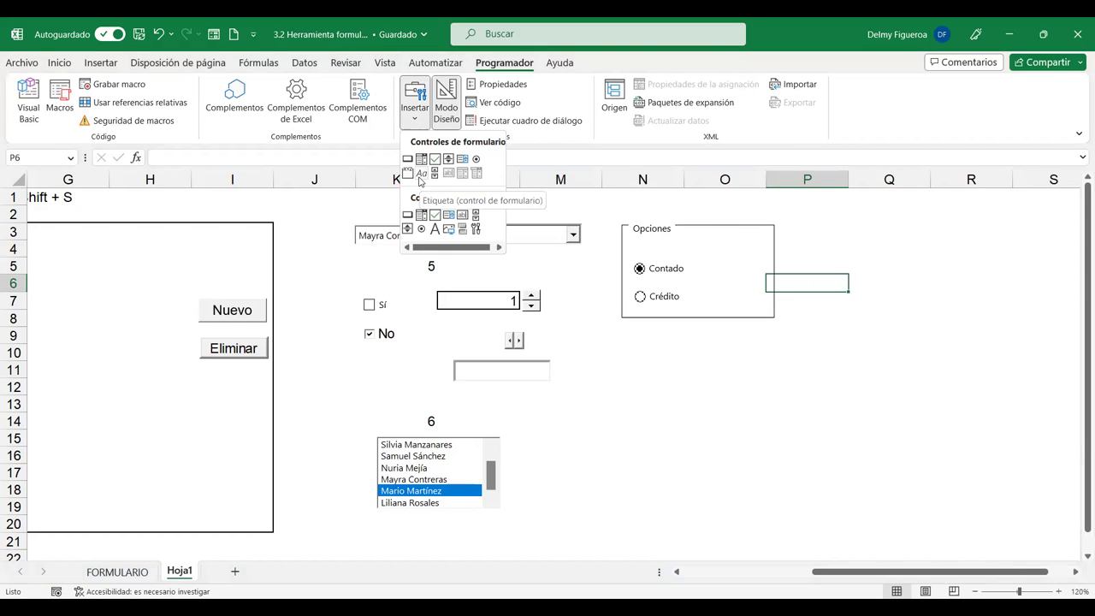
pyautogui.click(577, 412)
pyautogui.hotkey('alt', '5')
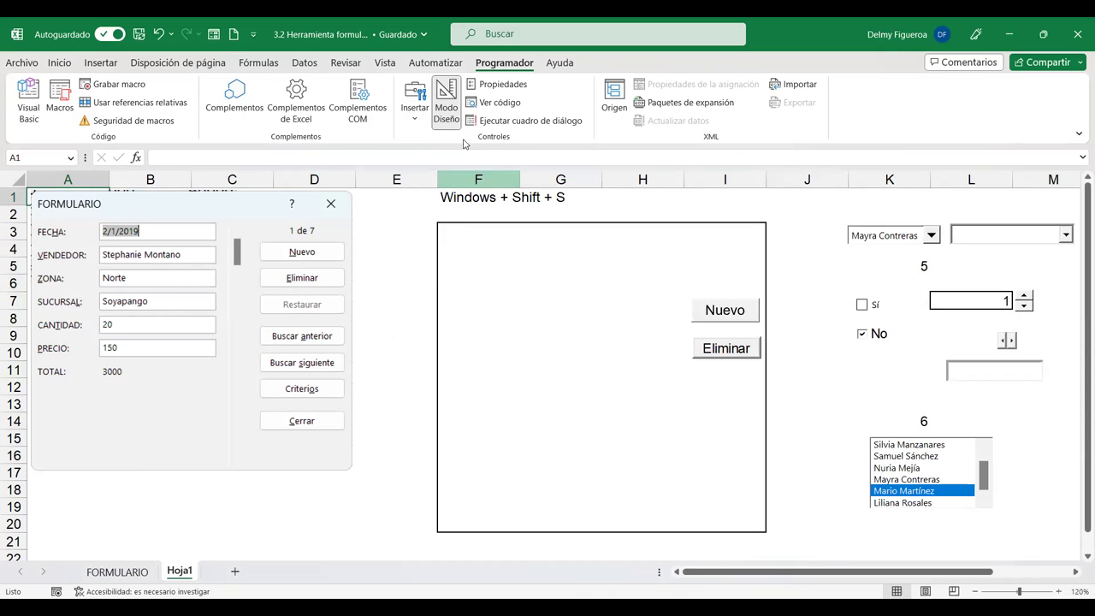
pyautogui.click(414, 125)
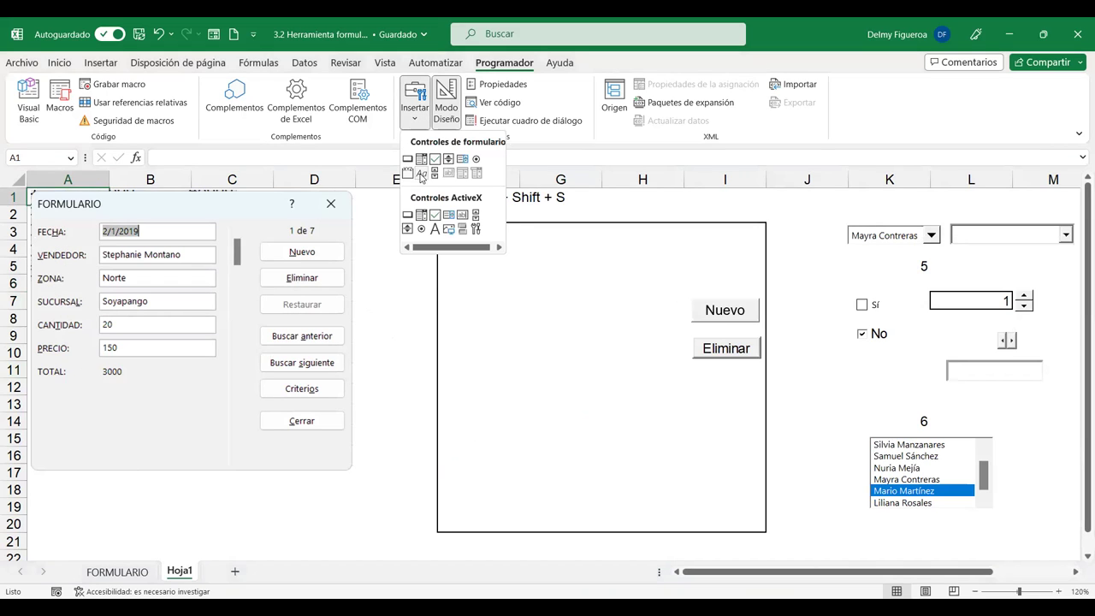
pyautogui.click(421, 174)
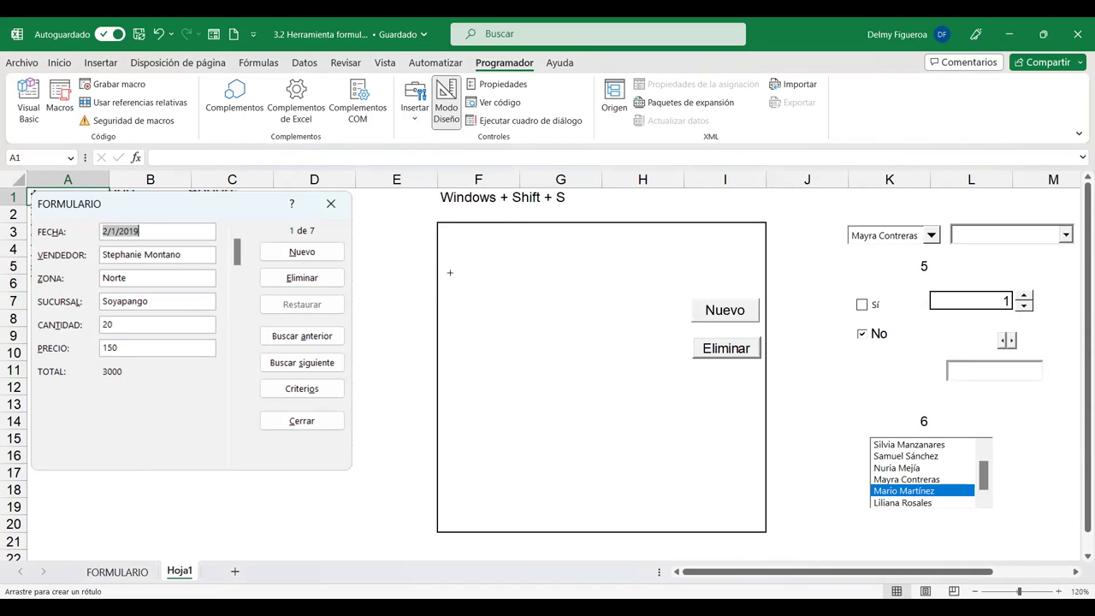
pyautogui.moveTo(445, 272); pyautogui.dragTo(516, 287)
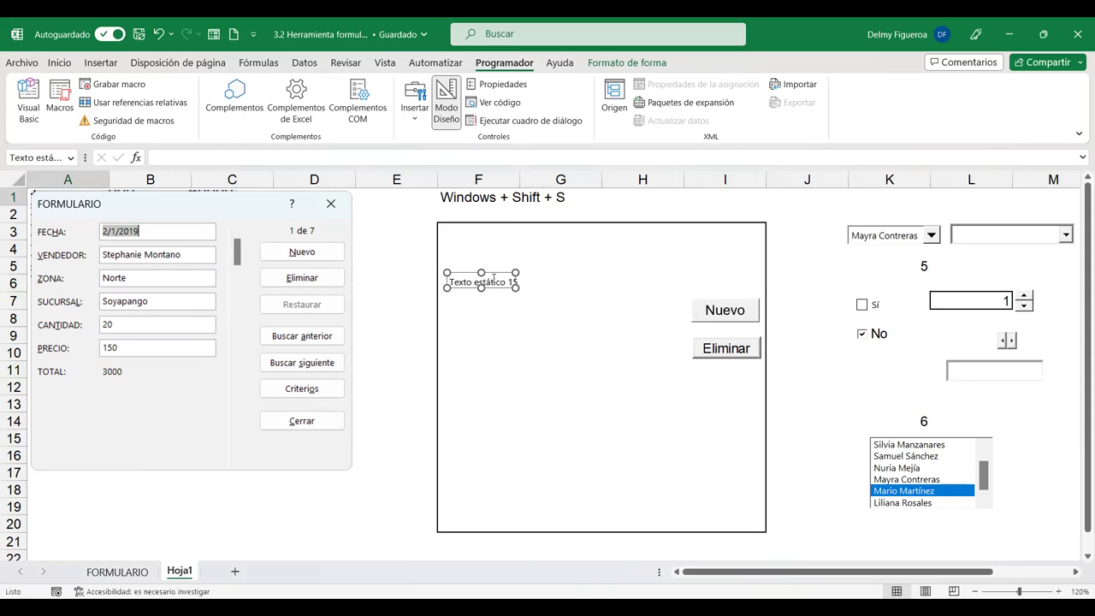
pyautogui.press('Delete')
pyautogui.press('Delete')
pyautogui.press('Delete')
pyautogui.press('Delete')
pyautogui.press('Delete')
pyautogui.press('Delete')
pyautogui.press('Delete')
pyautogui.press('Delete')
pyautogui.press('Delete')
pyautogui.press('Delete')
pyautogui.press('Delete')
pyautogui.press('Delete')
pyautogui.hotkey('ctrl', 'z')
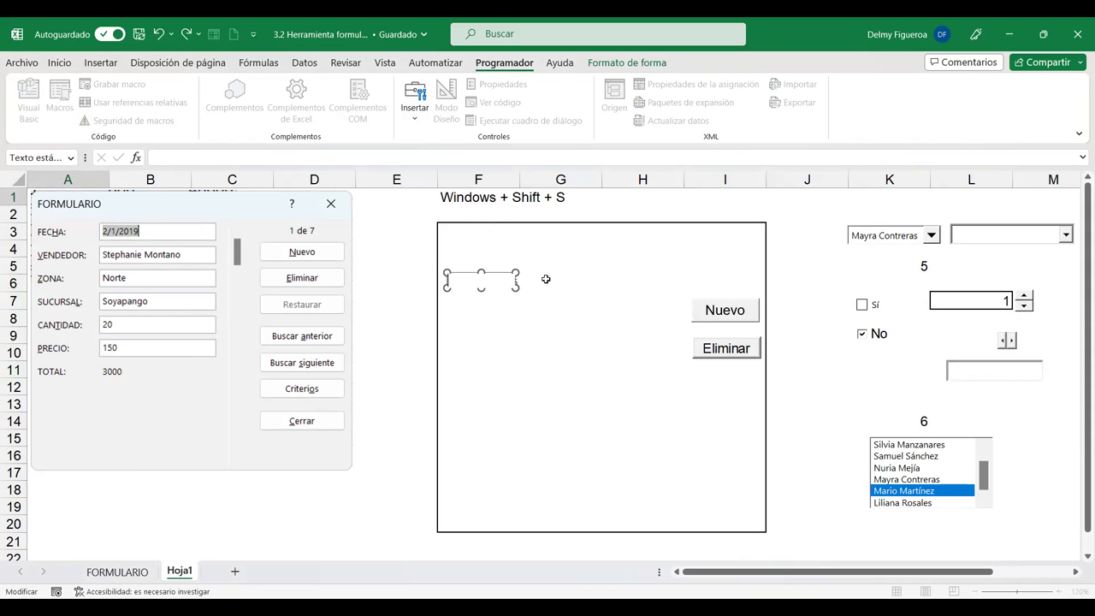
pyautogui.write('E')
pyautogui.hotkey('ctrl', 'z')
pyautogui.click(417, 426)
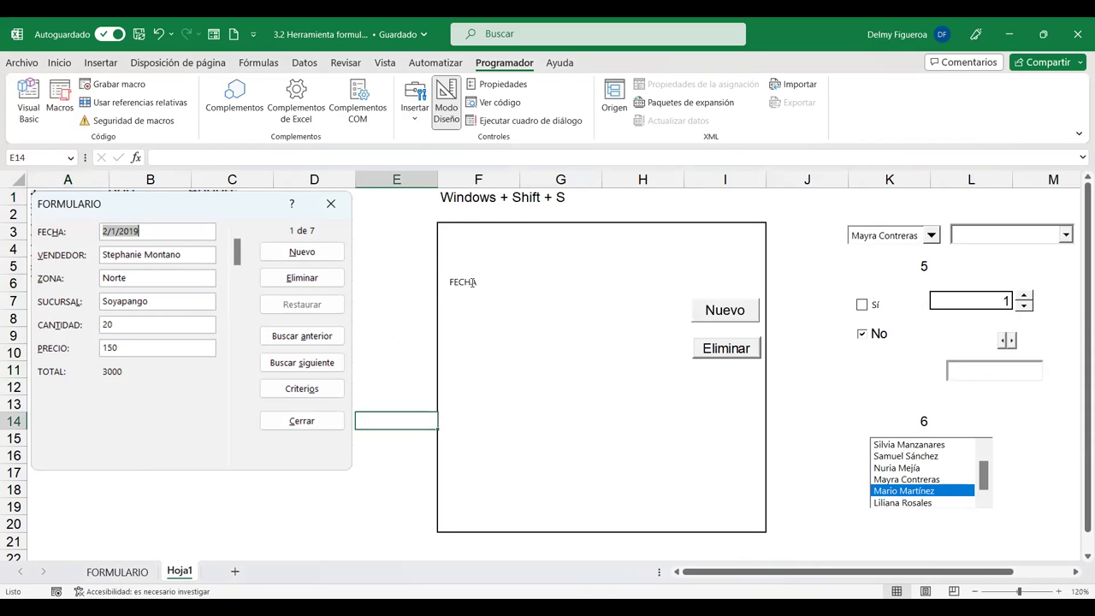
# - Ctrl+drag the FECHA label to place a copy directly below the original
pyautogui.click(473, 282)
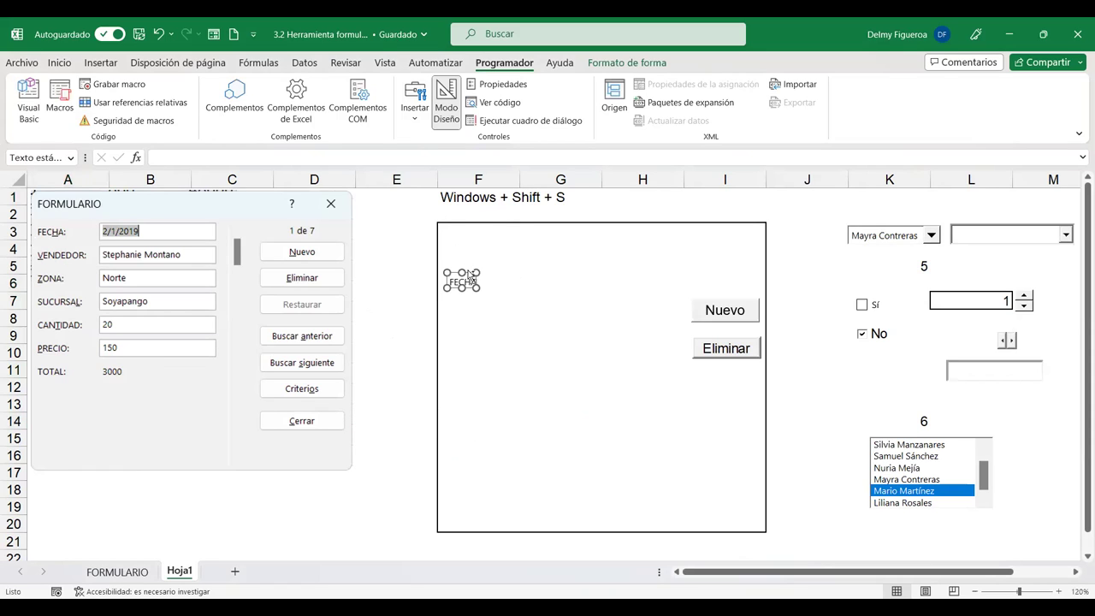
pyautogui.moveTo(467, 271); pyautogui.dragTo(468, 296)
pyautogui.moveTo(468, 296); pyautogui.dragTo(467, 296)
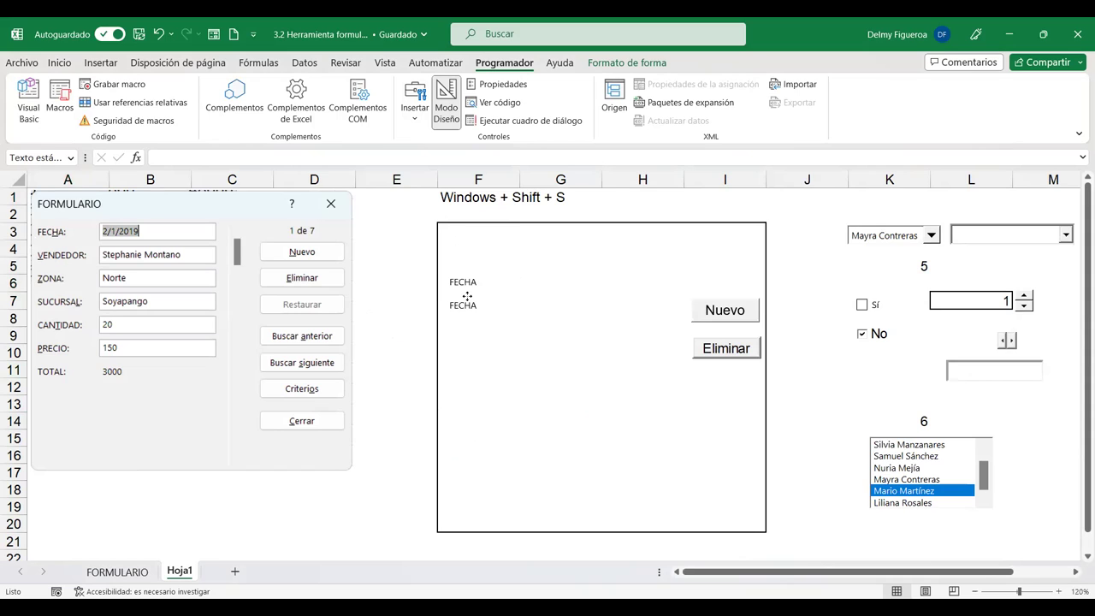
# - Retype the copied label beneath FECHA so it reads VENDEDOR
pyautogui.click(467, 296)
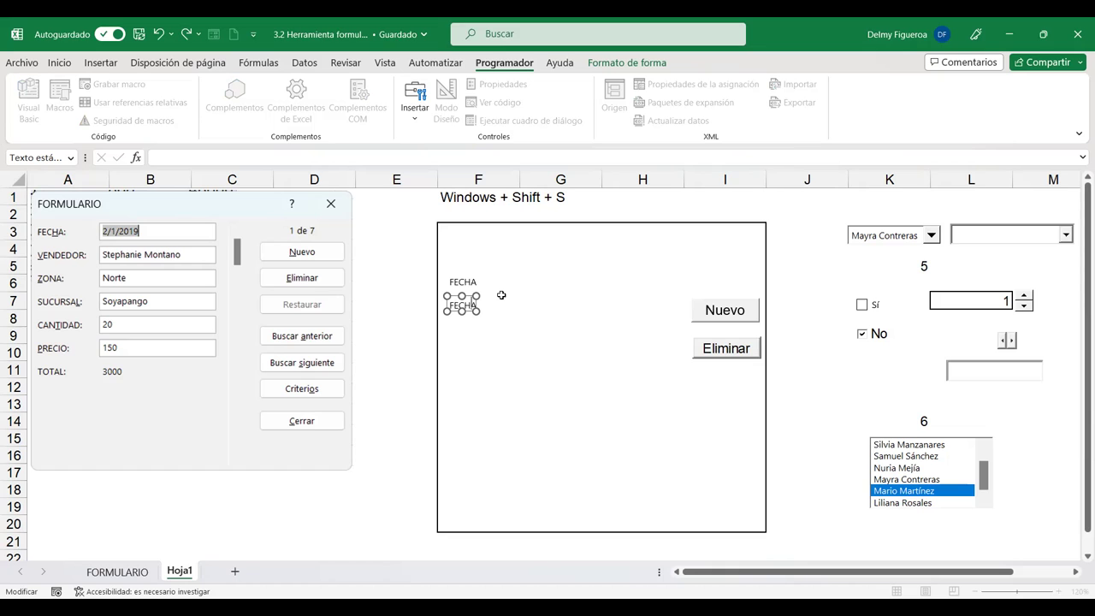
pyautogui.click(794, 296)
pyautogui.click(455, 304)
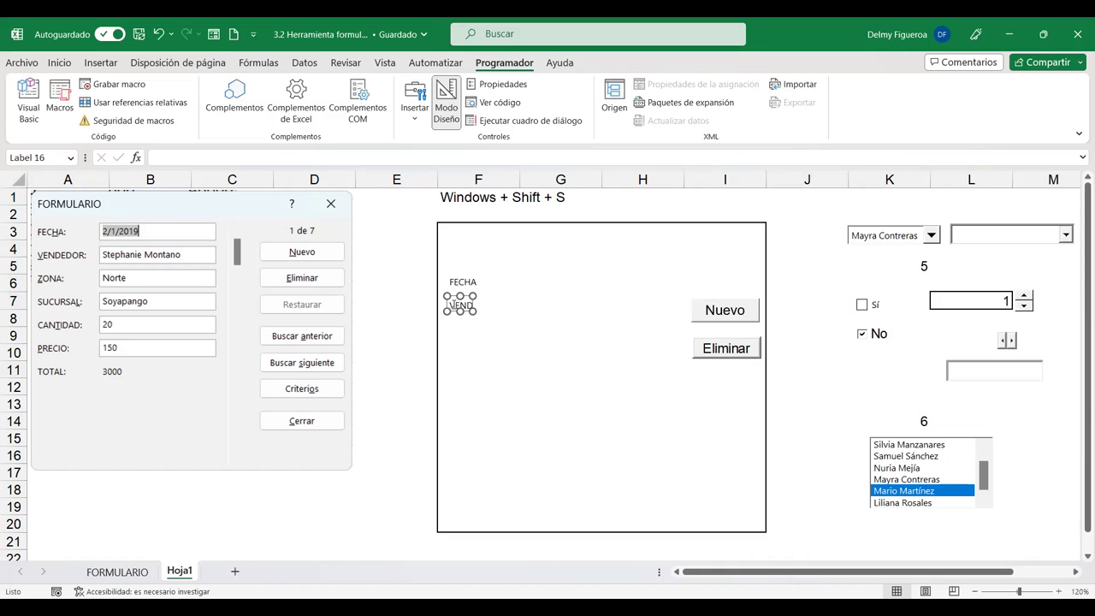
pyautogui.click(460, 304)
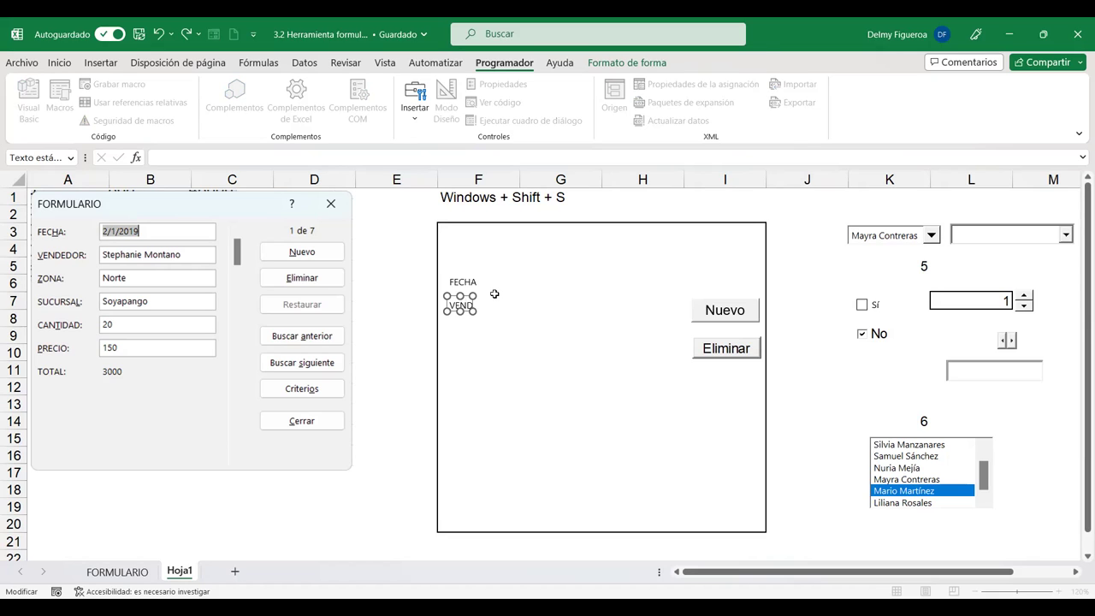
pyautogui.click(787, 276)
pyautogui.click(488, 303)
pyautogui.click(484, 305)
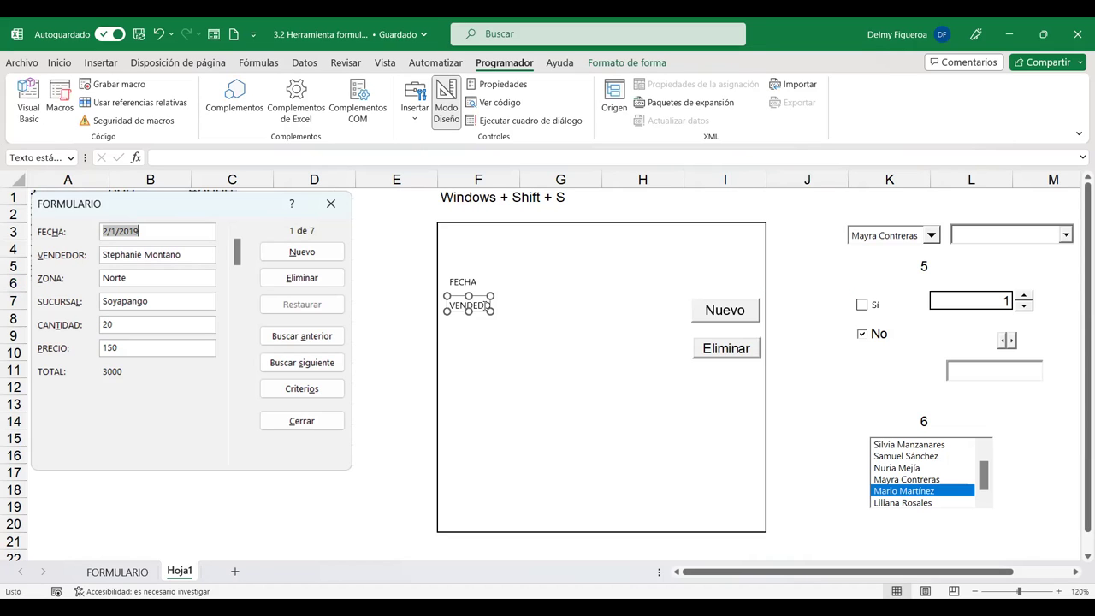
pyautogui.click(448, 302)
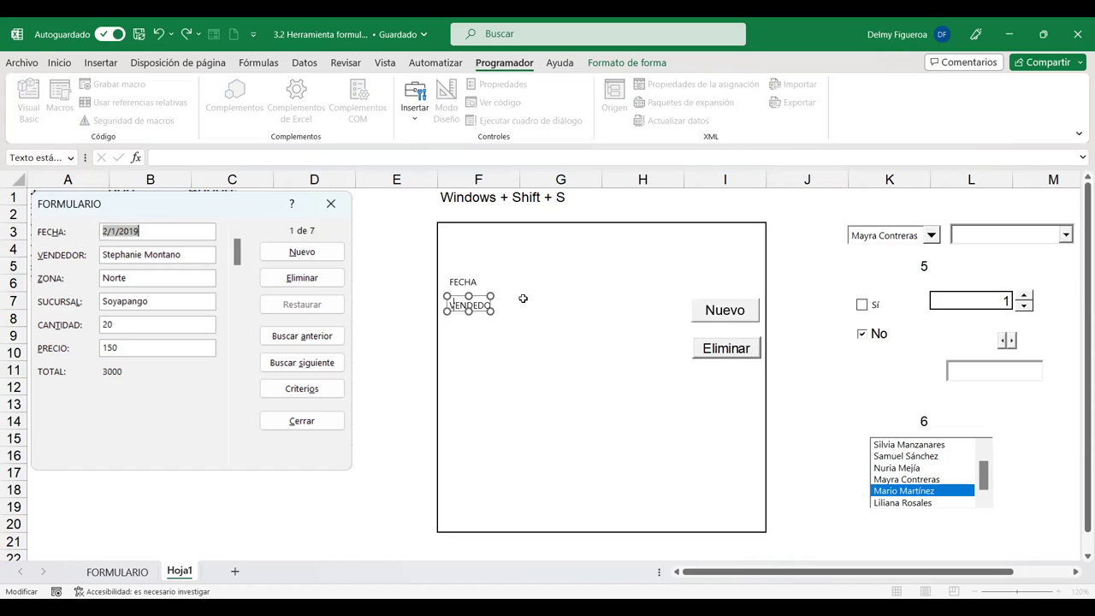
pyautogui.click(379, 318)
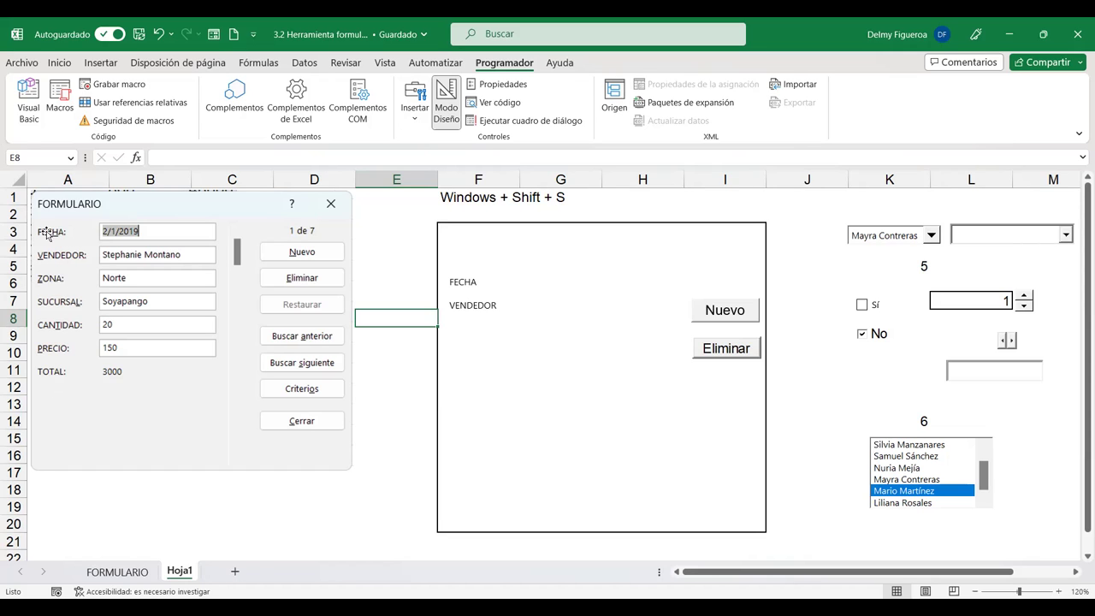
# - Draw a tall vertical form scroll bar in the frame beside the FECHA and VENDEDOR labels
pyautogui.click(416, 123)
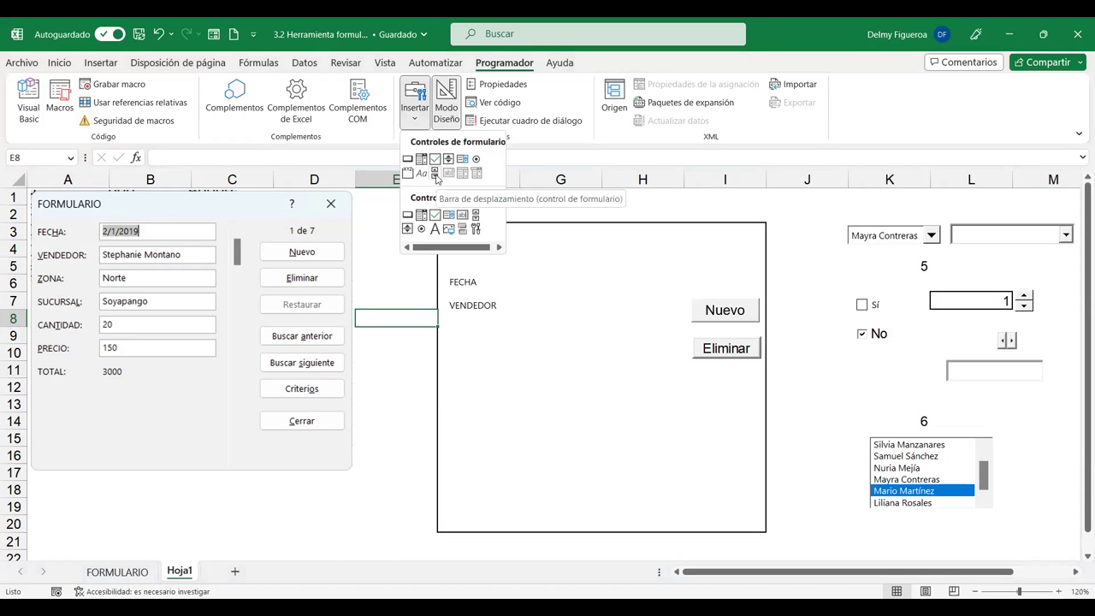
pyautogui.click(436, 176)
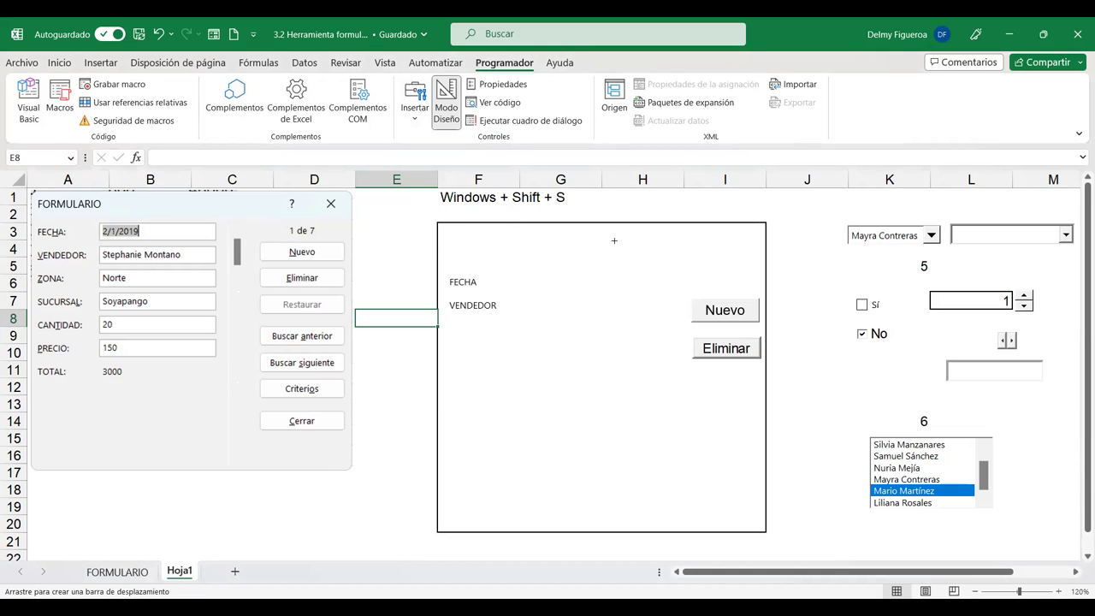
pyautogui.moveTo(610, 250); pyautogui.dragTo(632, 520)
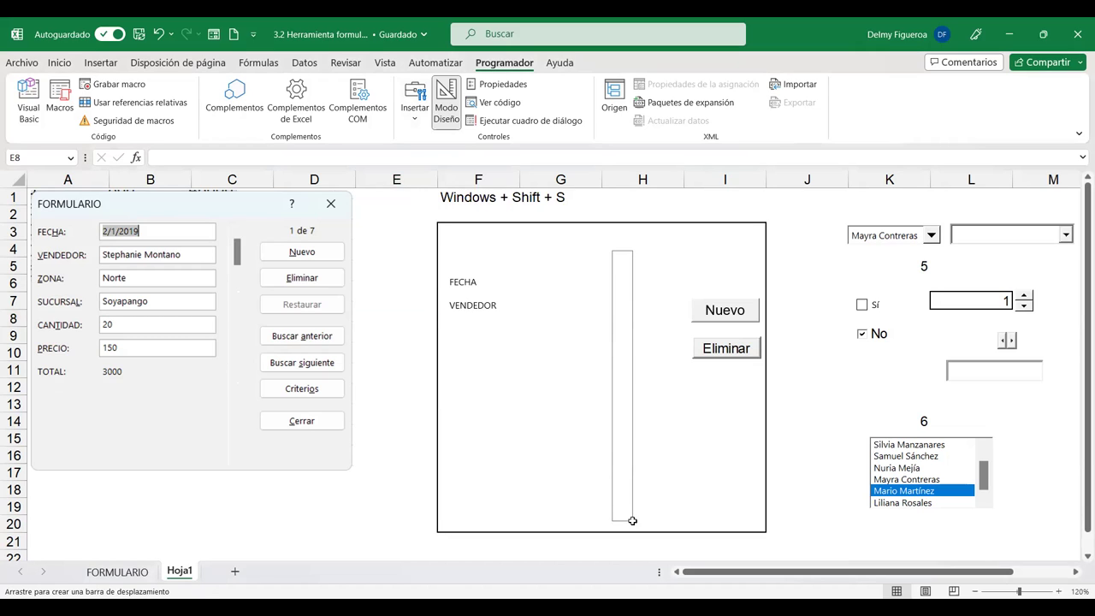
pyautogui.moveTo(632, 520); pyautogui.dragTo(633, 520)
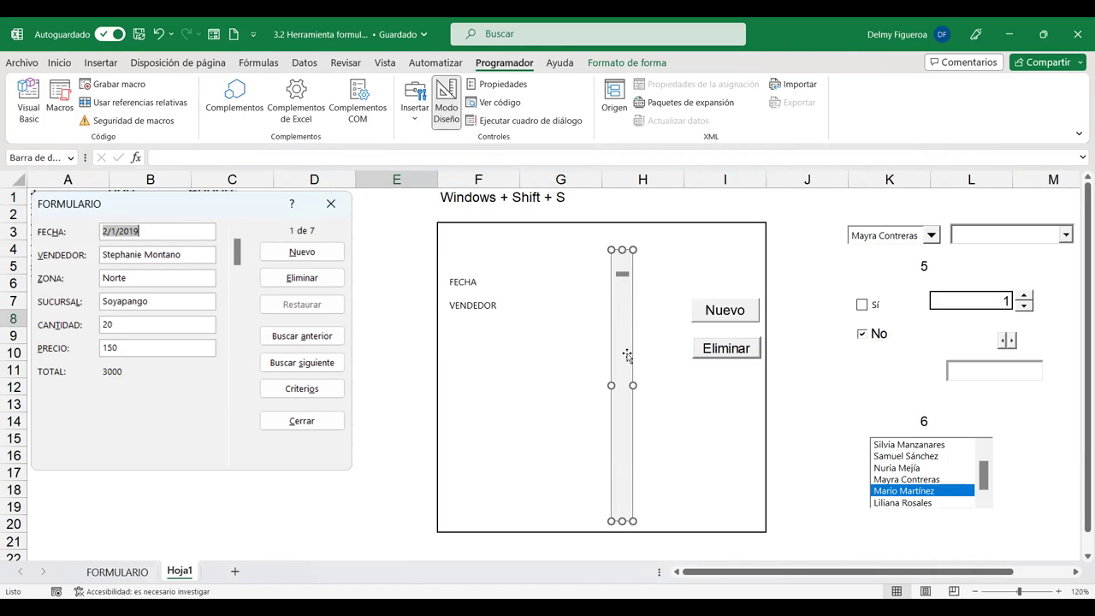
# - Format the scroll bar with minimum 1, maximum 100, increment 10, page change 10, linked to $I$4
pyautogui.rightClick(621, 272)
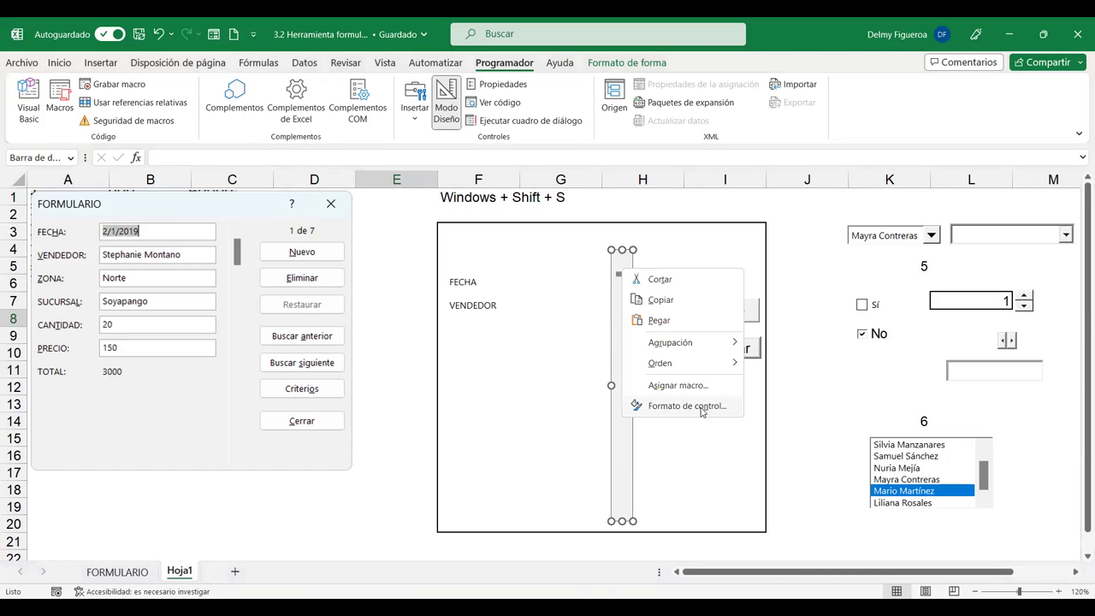
pyautogui.click(715, 299)
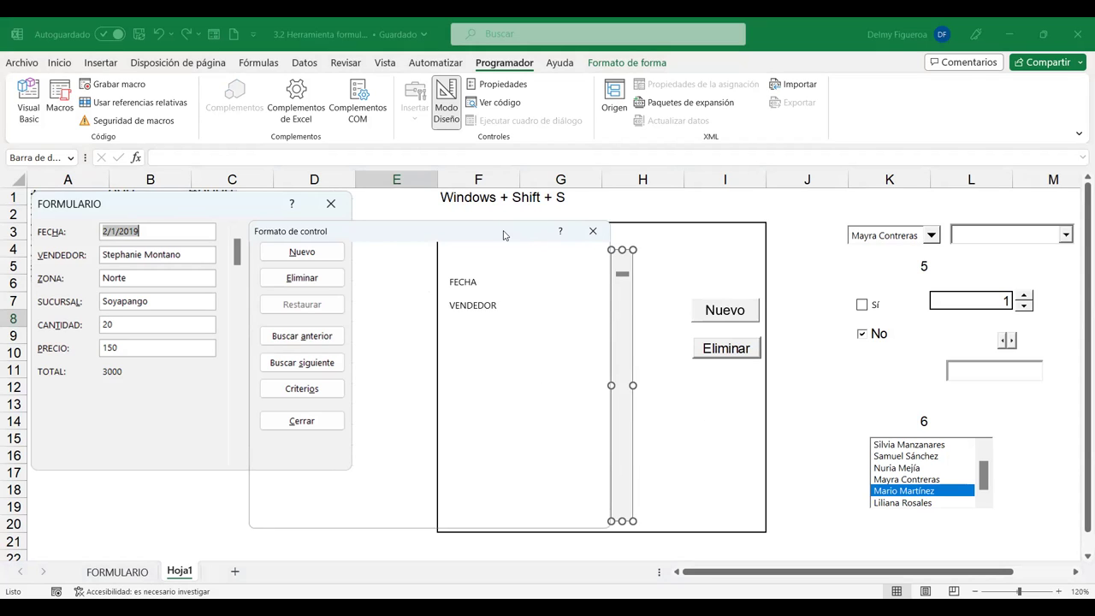
pyautogui.moveTo(501, 237); pyautogui.dragTo(560, 237)
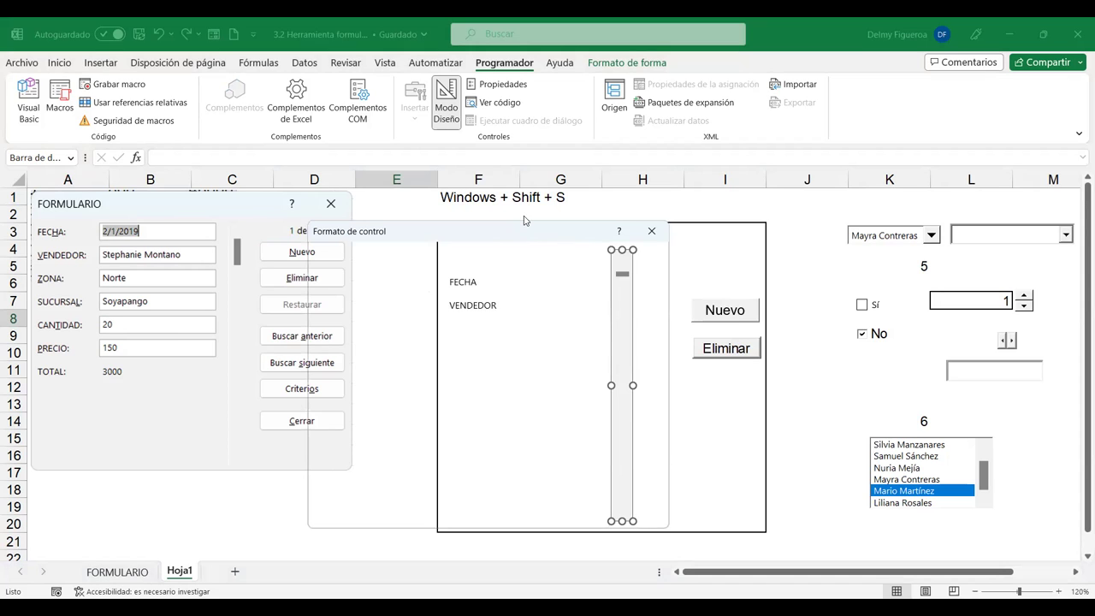
pyautogui.moveTo(526, 231); pyautogui.dragTo(506, 231)
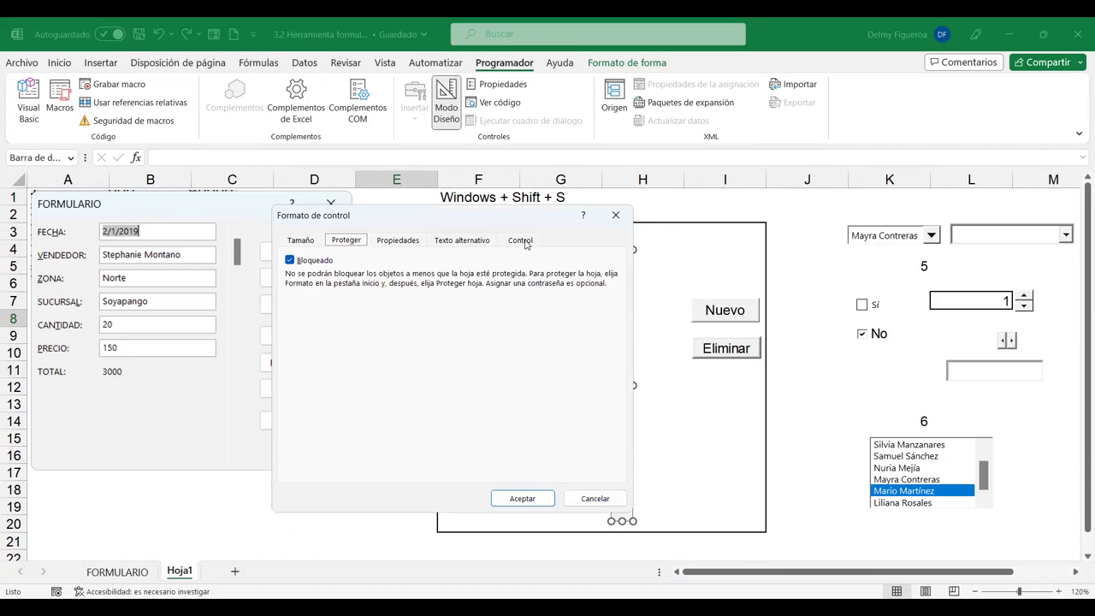
pyautogui.click(520, 239)
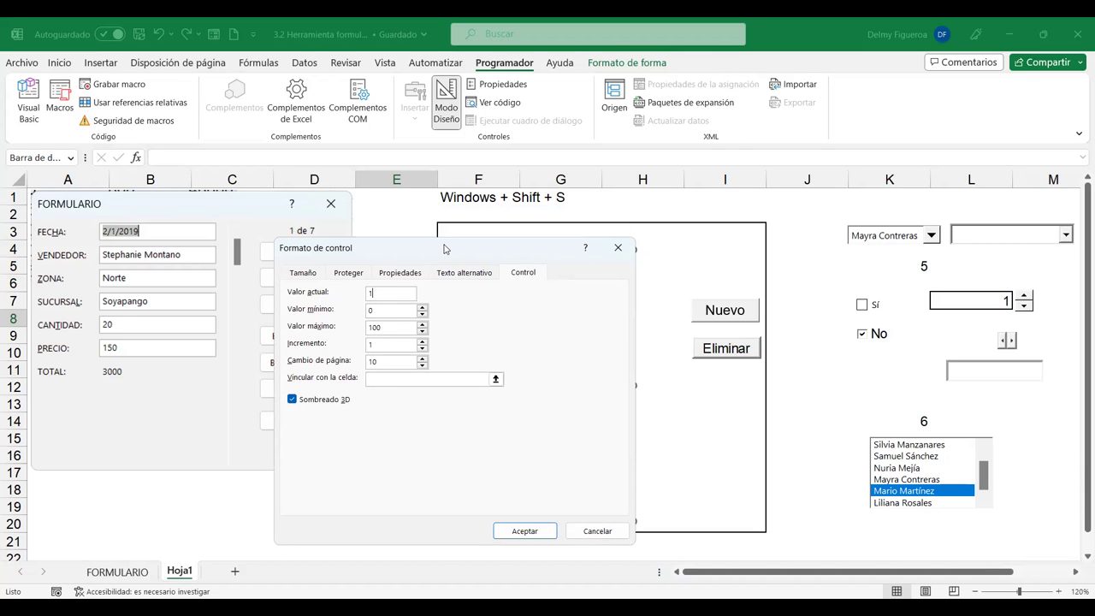
pyautogui.moveTo(443, 250); pyautogui.dragTo(290, 237)
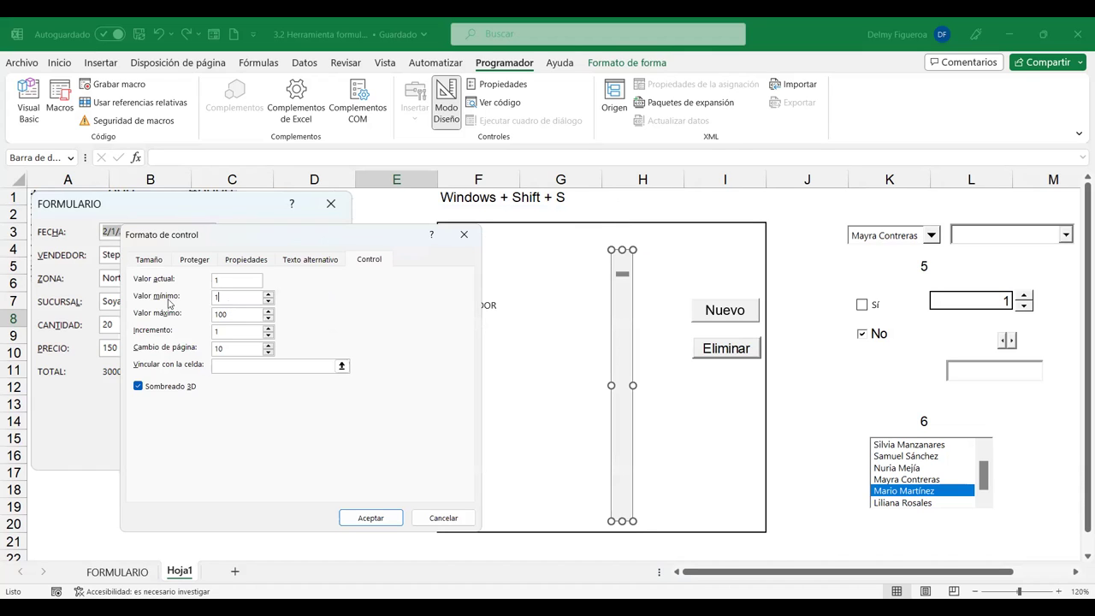
pyautogui.click(221, 297)
pyautogui.doubleClick(223, 332)
pyautogui.write('0')
pyautogui.click(242, 366)
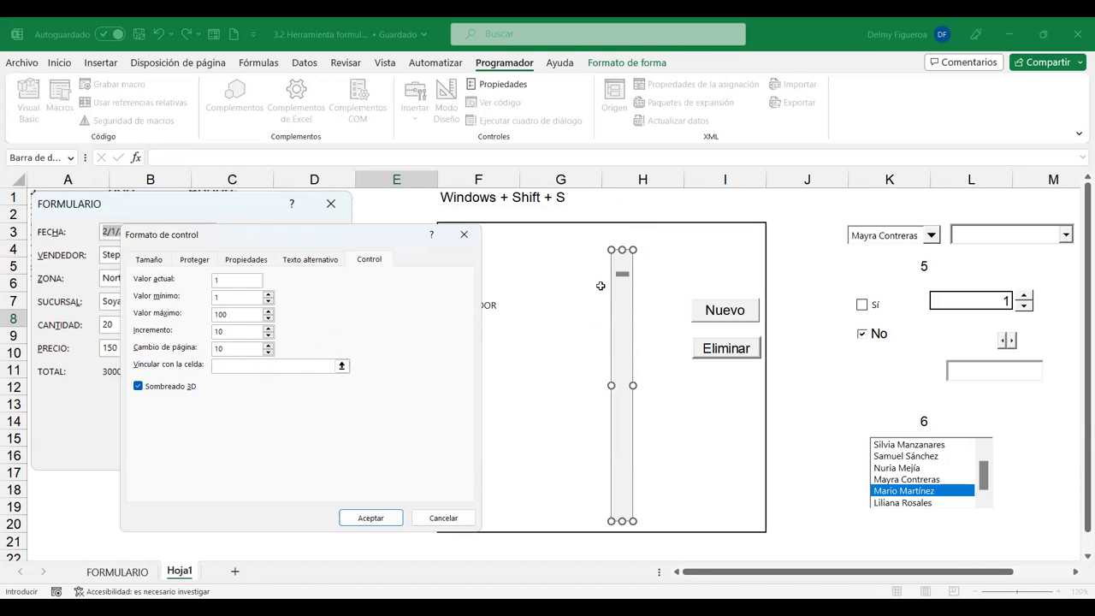
pyautogui.click(707, 254)
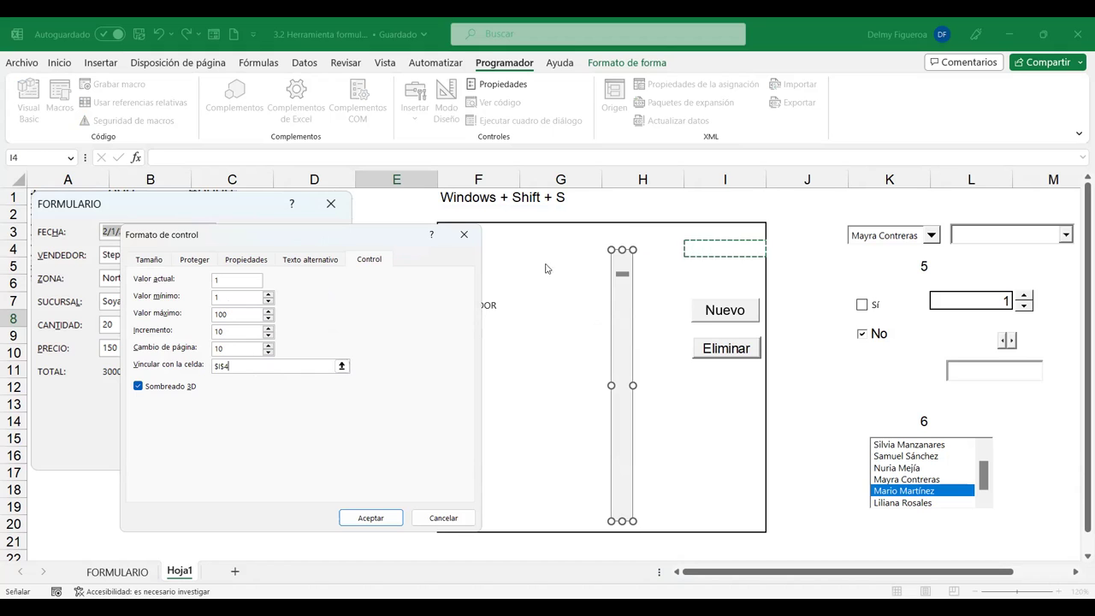
pyautogui.click(376, 517)
pyautogui.click(797, 350)
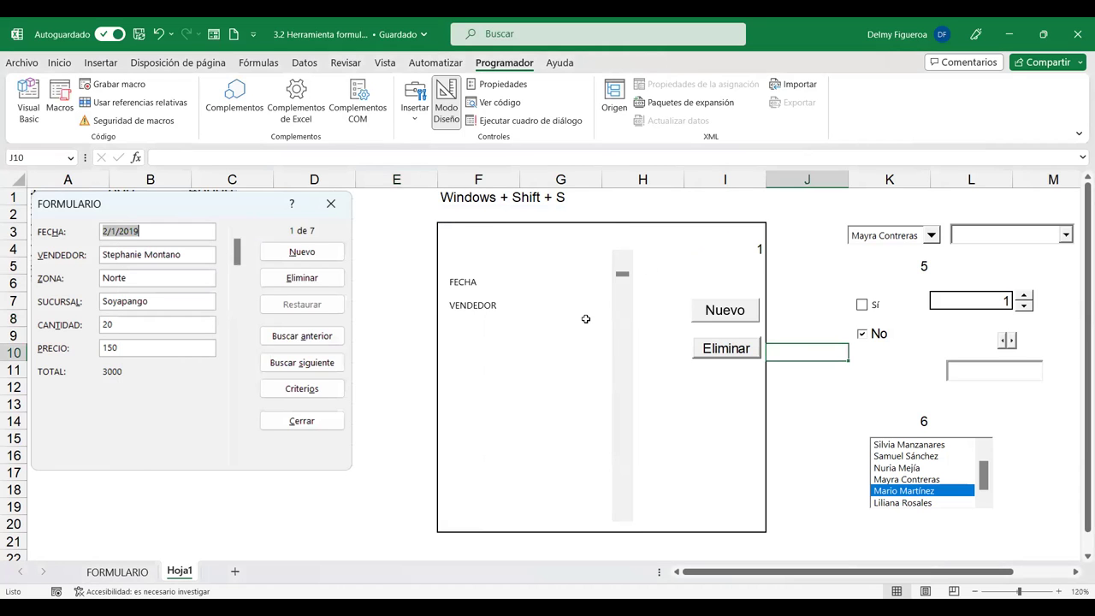
# - Test the scroll bar, stepping linked cell I4 up to 91 and back down by tens
pyautogui.click(628, 472)
pyautogui.click(626, 340)
pyautogui.click(625, 522)
pyautogui.click(623, 518)
pyautogui.click(624, 517)
pyautogui.click(623, 518)
pyautogui.click(623, 518)
pyautogui.click(624, 519)
pyautogui.click(624, 518)
pyautogui.click(626, 285)
pyautogui.click(629, 266)
pyautogui.click(628, 266)
pyautogui.click(629, 266)
pyautogui.click(622, 267)
pyautogui.click(623, 267)
pyautogui.click(623, 267)
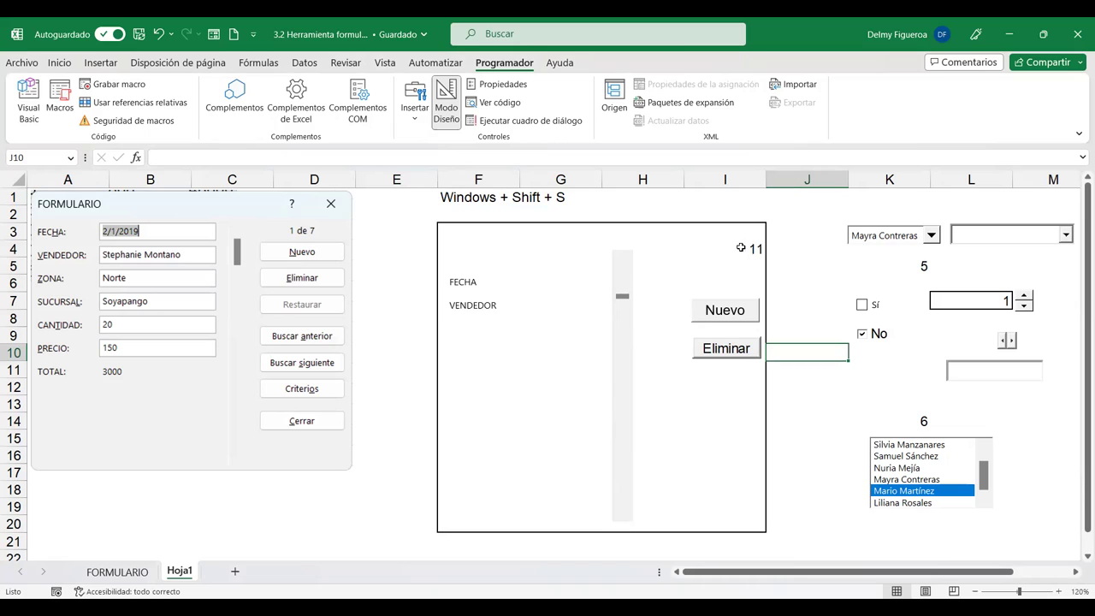
# - Raise the spin button's linked value in L7 to 3
pyautogui.click(417, 121)
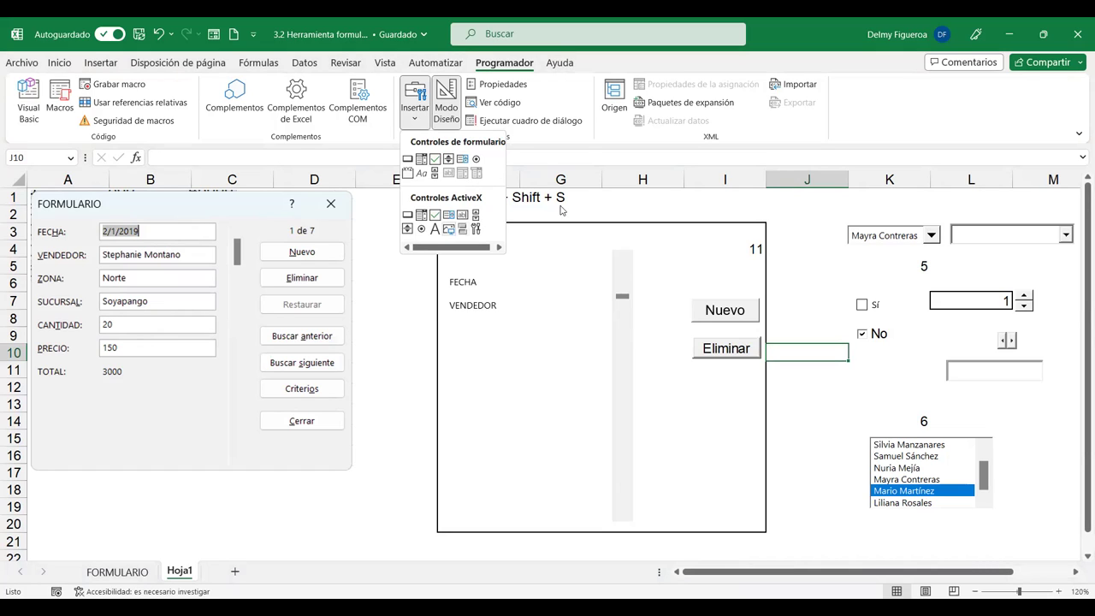
pyautogui.click(799, 214)
pyautogui.click(800, 213)
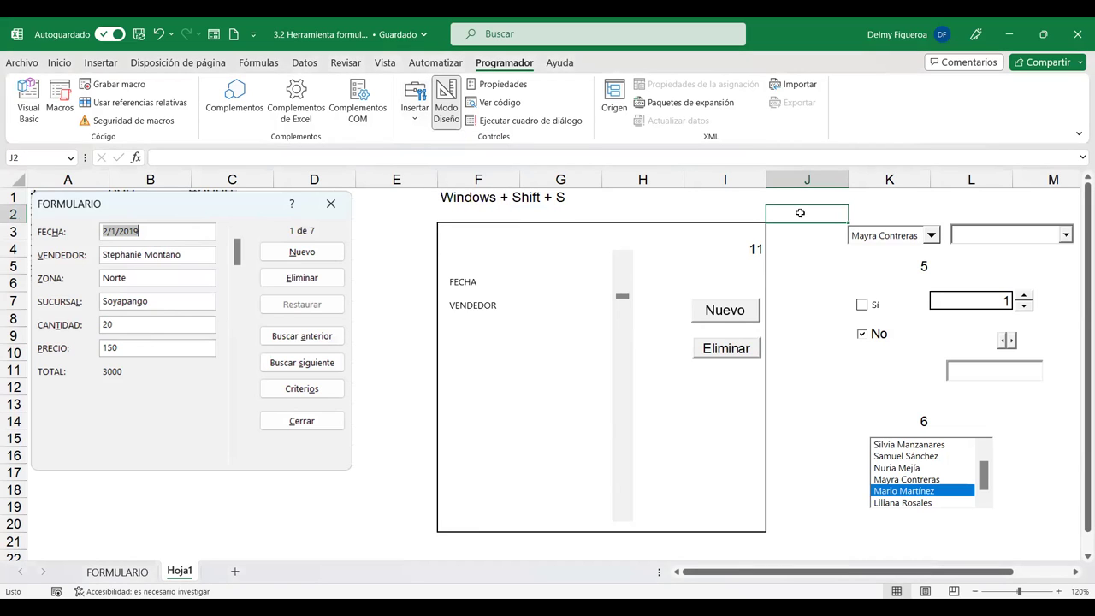
pyautogui.doubleClick(1024, 295)
pyautogui.click(353, 505)
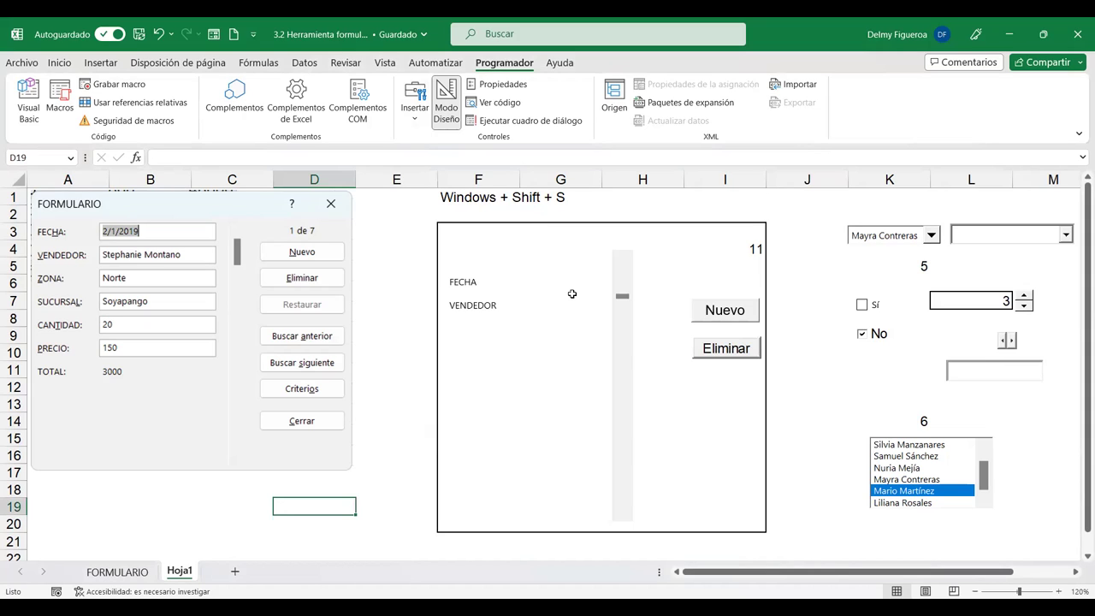
pyautogui.click(382, 504)
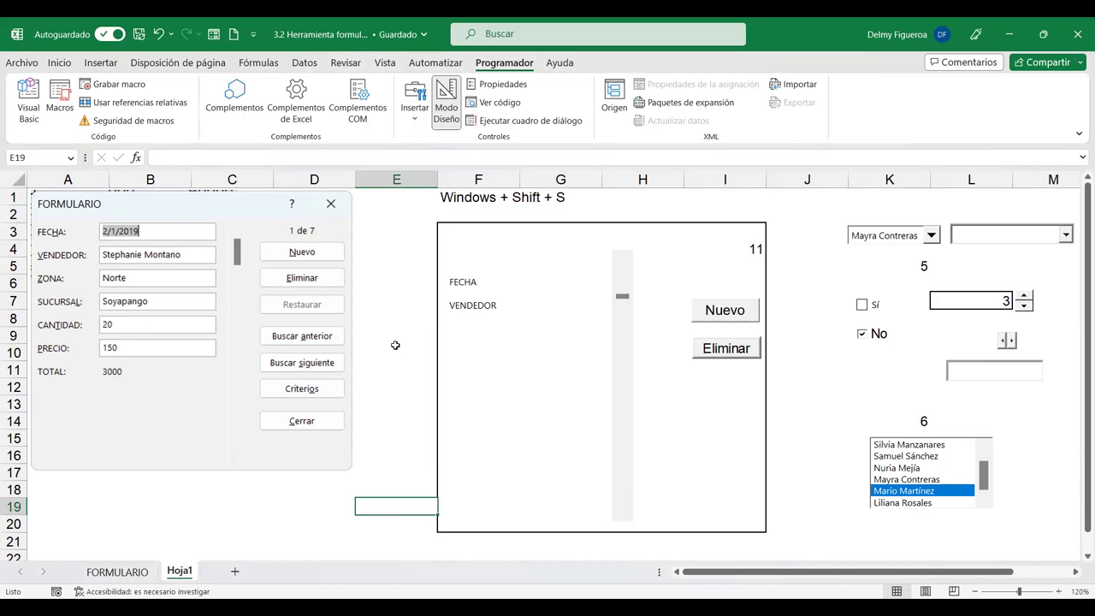